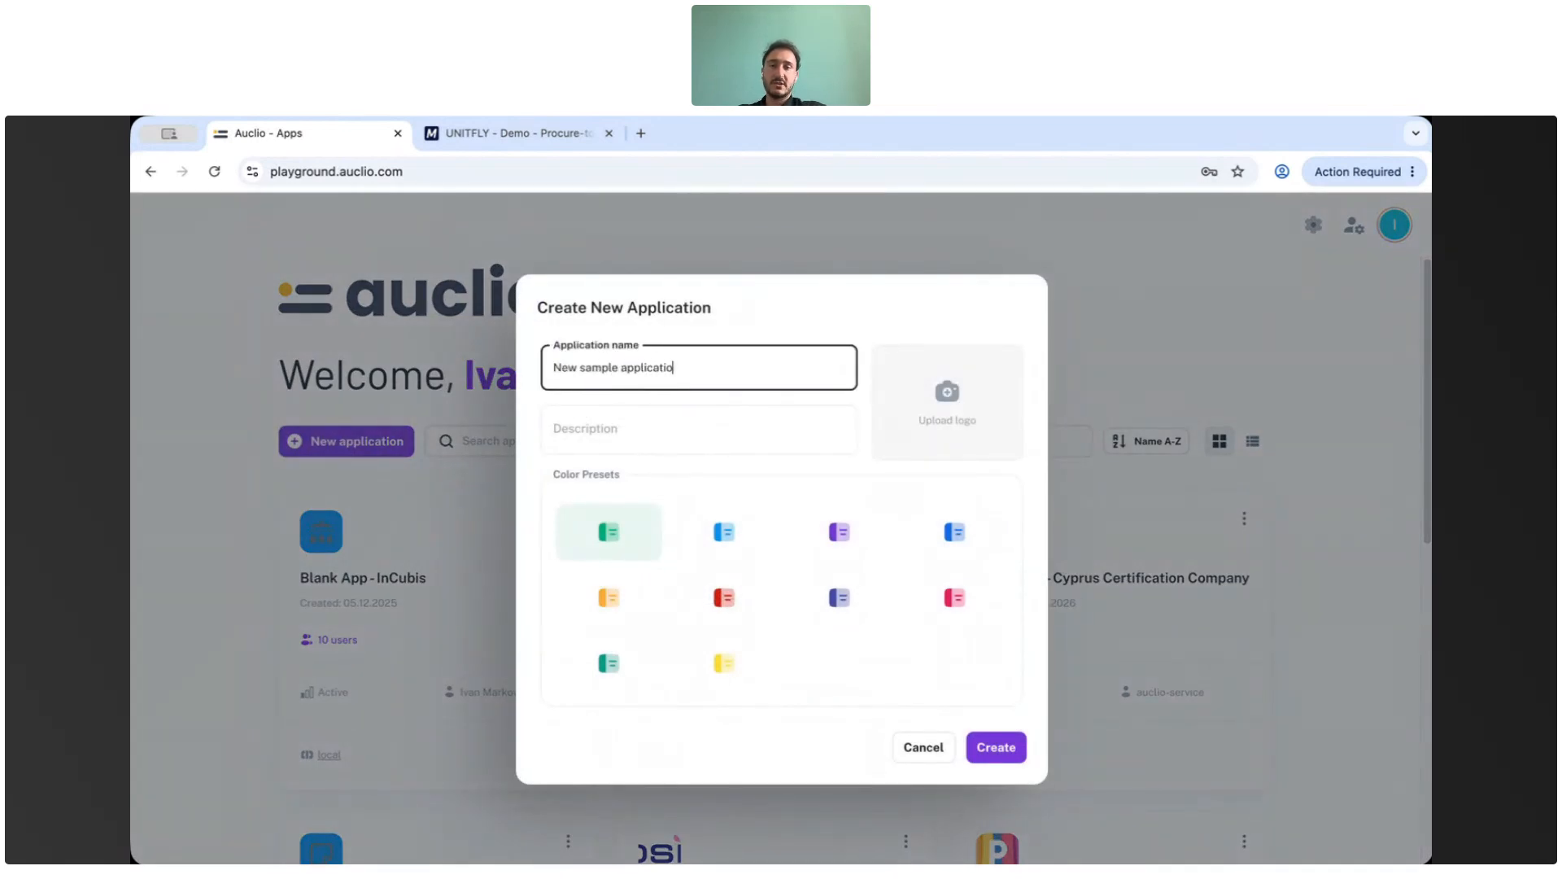
Give the New sample application an airplane icon as logo and create the application.
{"action": "left_click", "coordinate": [942, 412]}
{"action": "left_click", "coordinate": [574, 422]}
{"action": "left_click", "coordinate": [553, 517]}
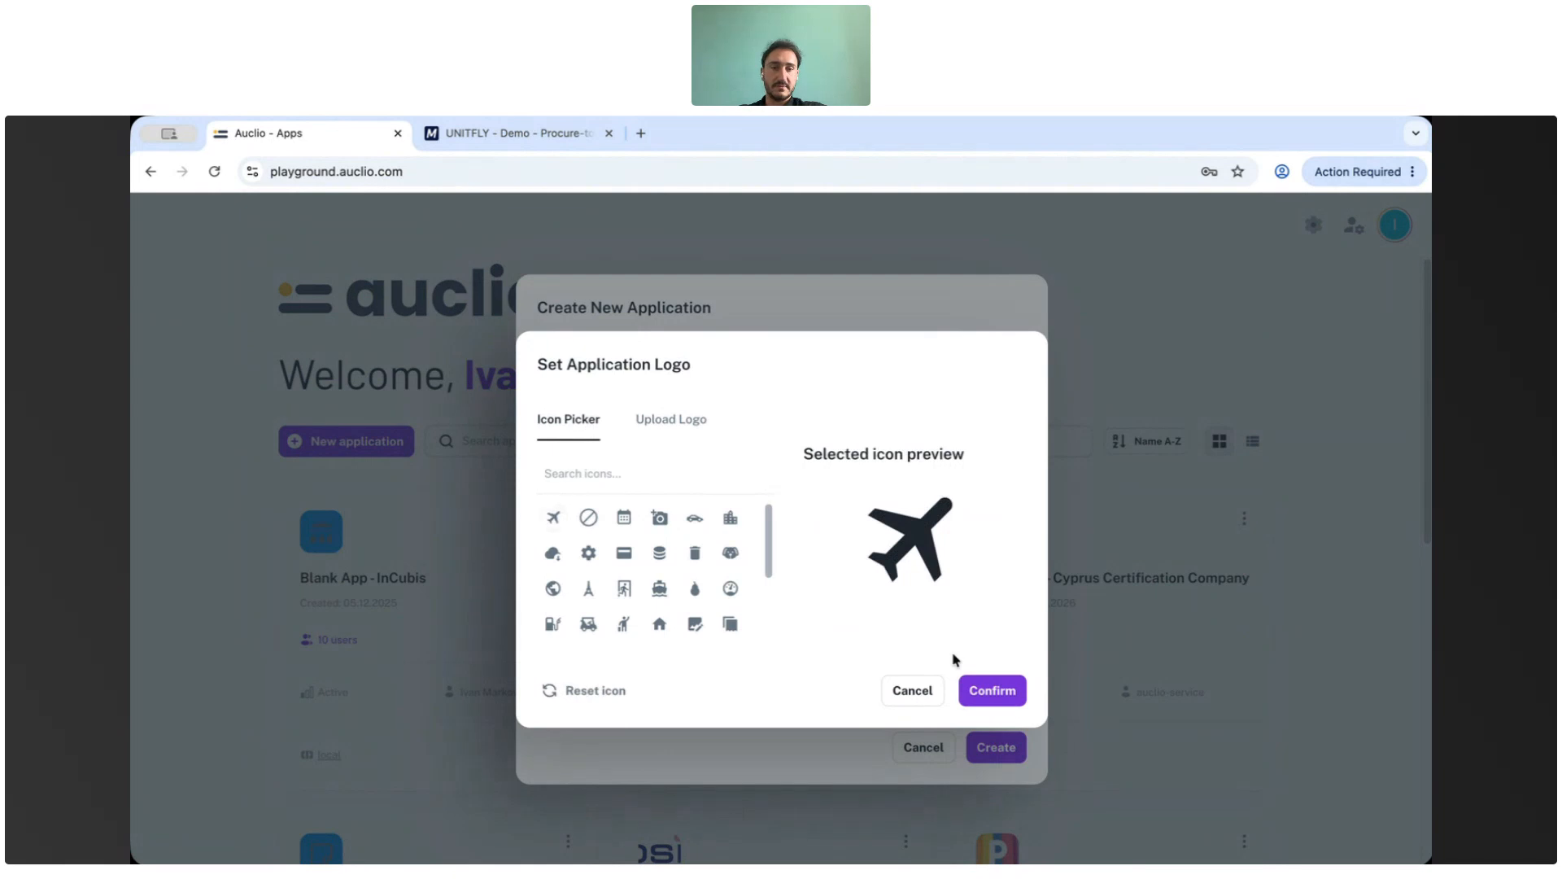
{"action": "left_click", "coordinate": [990, 693]}
{"action": "left_click", "coordinate": [1005, 749]}
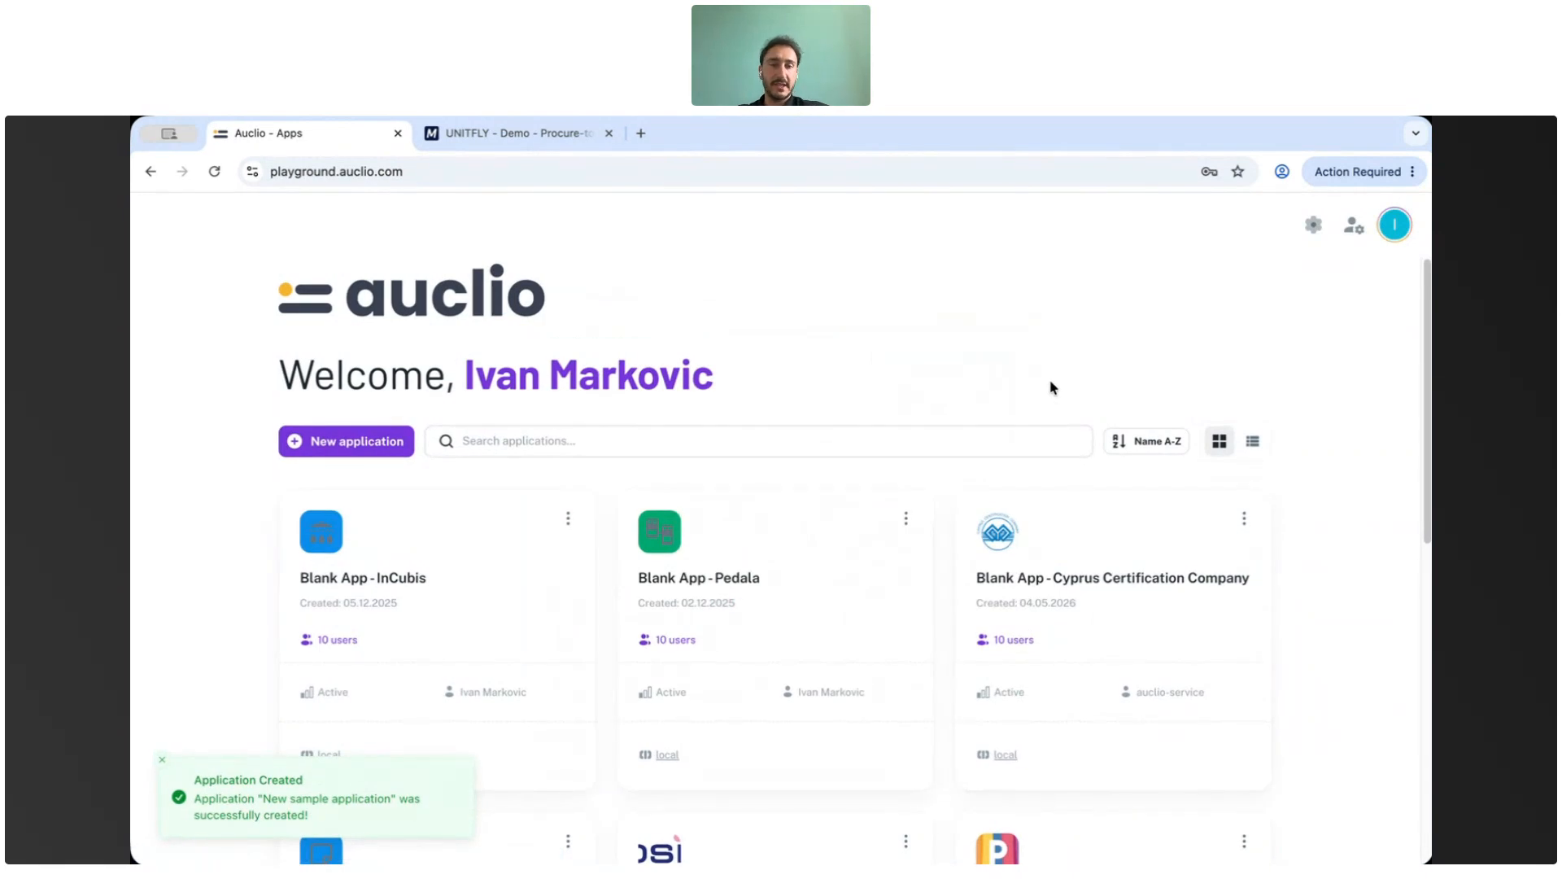
Open the New sample application from the applications list.
{"action": "scroll", "coordinate": [1050, 388], "scroll_direction": "down", "scroll_amount": 10}
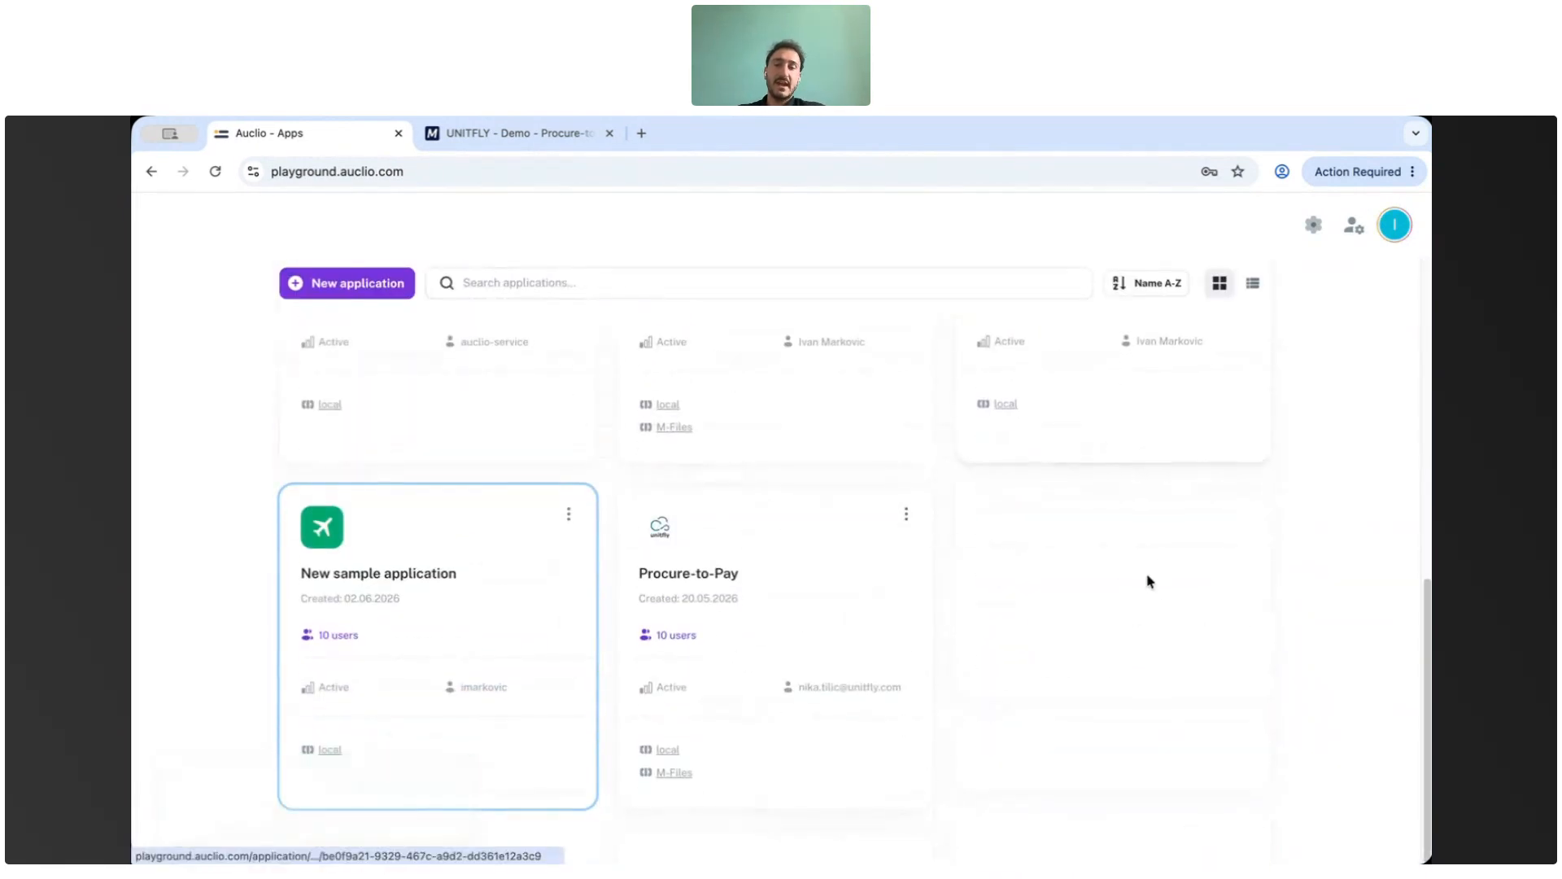
{"action": "left_click", "coordinate": [433, 610]}
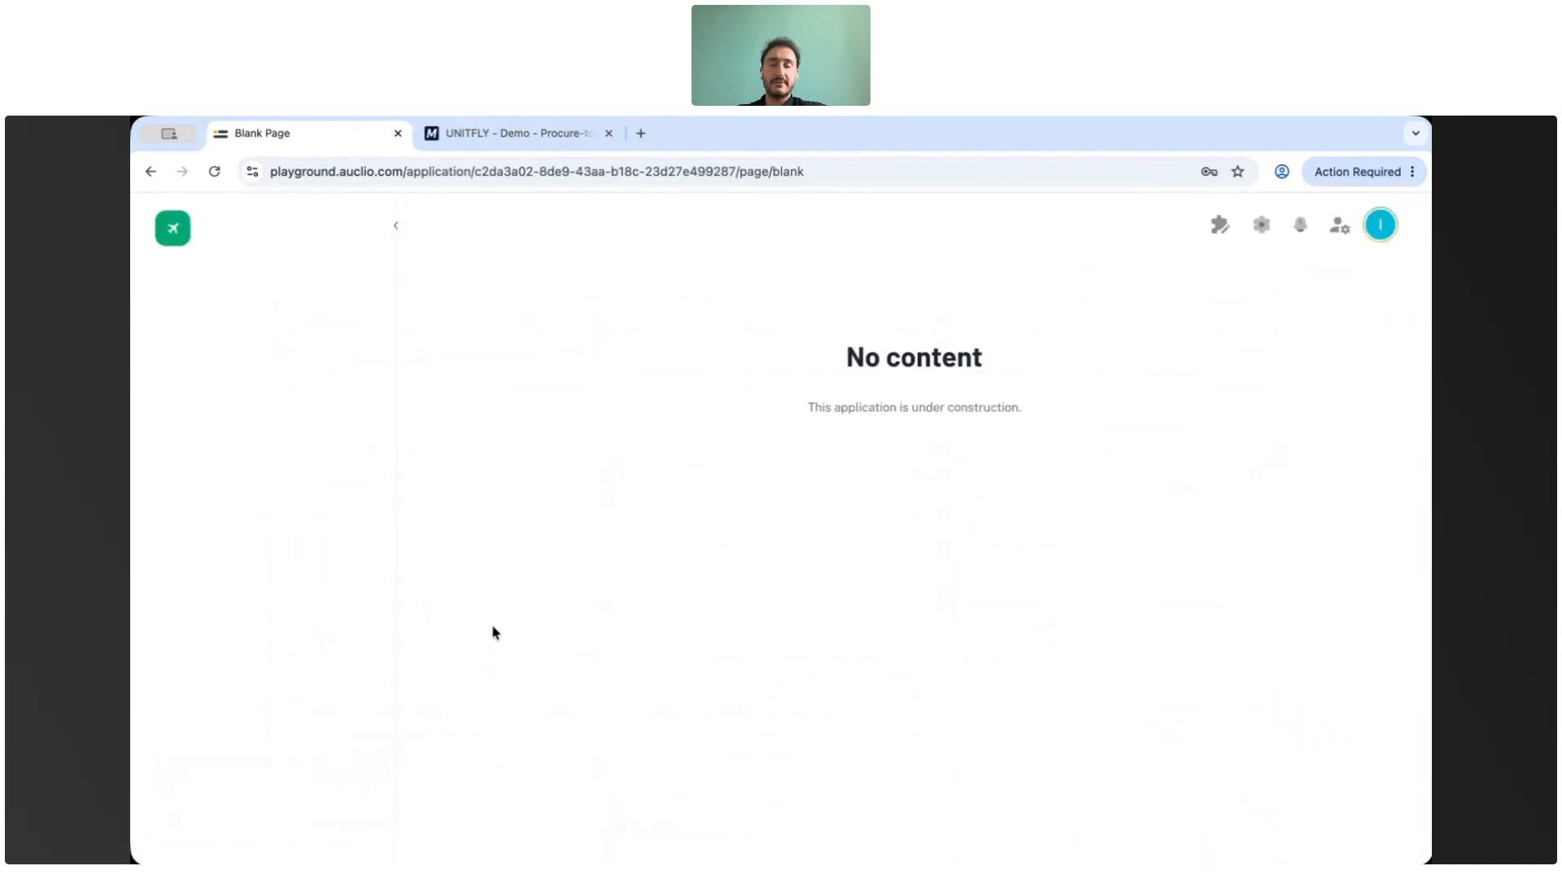
Enable layout edit mode and skip the guided tours.
{"action": "left_click", "coordinate": [1220, 227]}
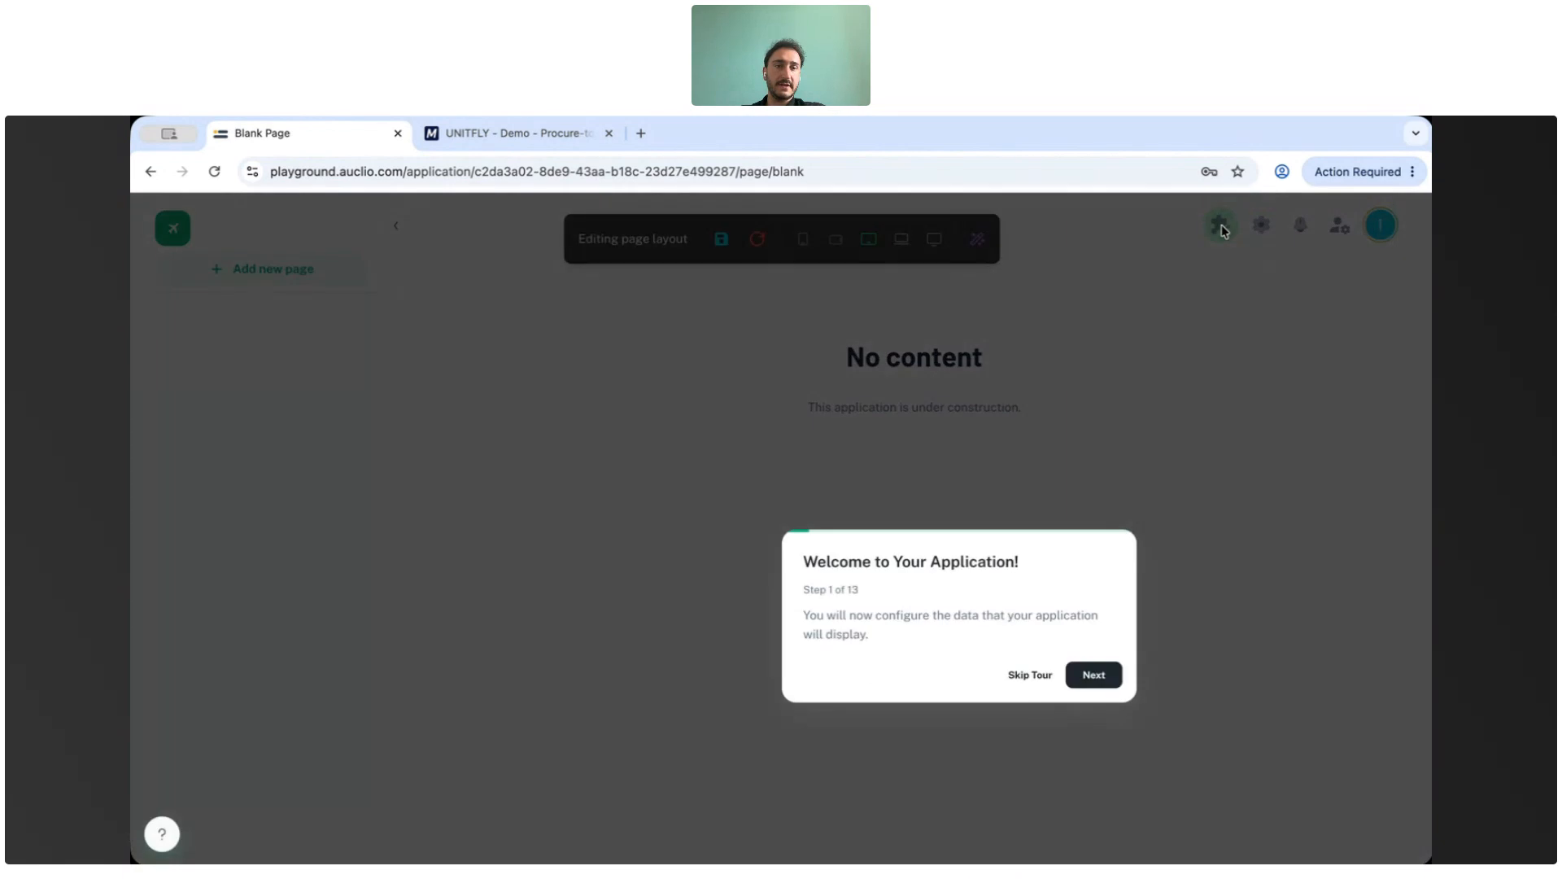
{"action": "left_click", "coordinate": [1026, 678]}
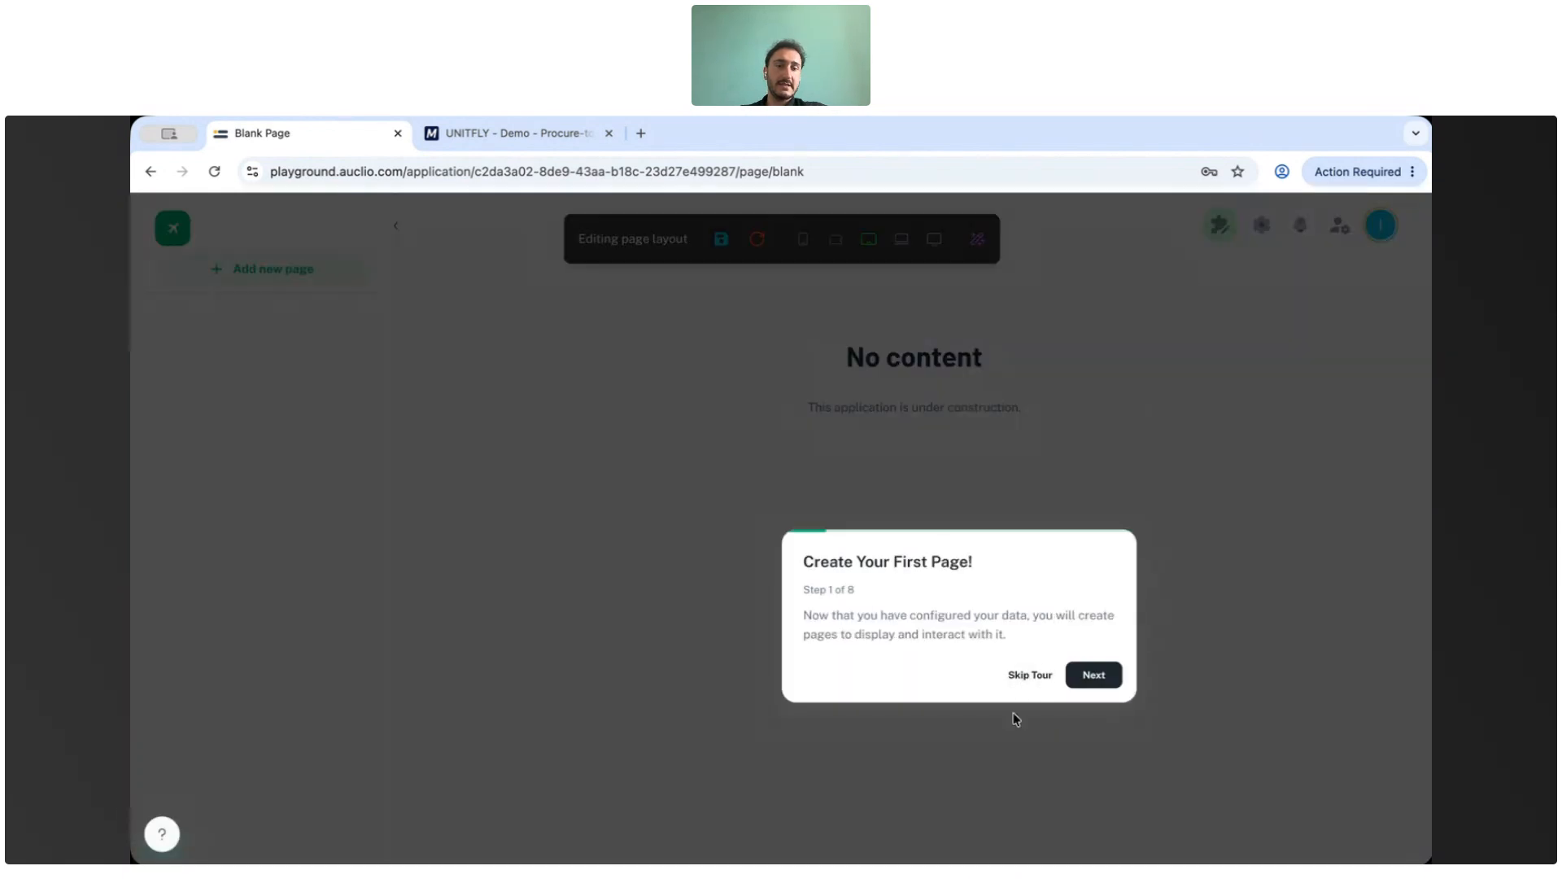
{"action": "left_click", "coordinate": [1029, 676]}
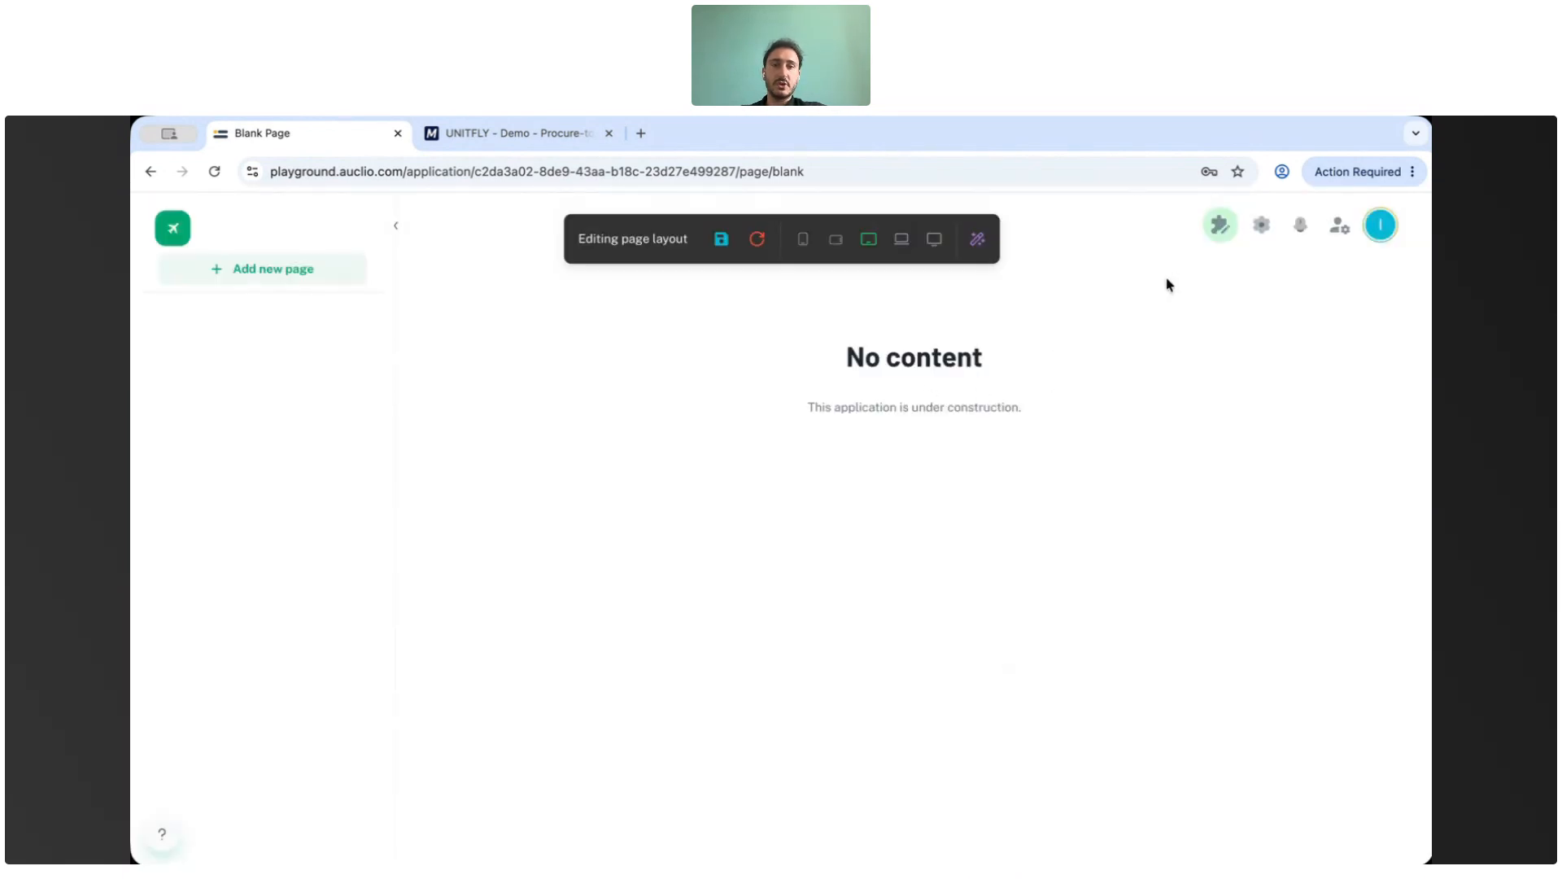
Open the new page dialog, cancel it, and turn layout edit mode off.
{"action": "left_click", "coordinate": [262, 277]}
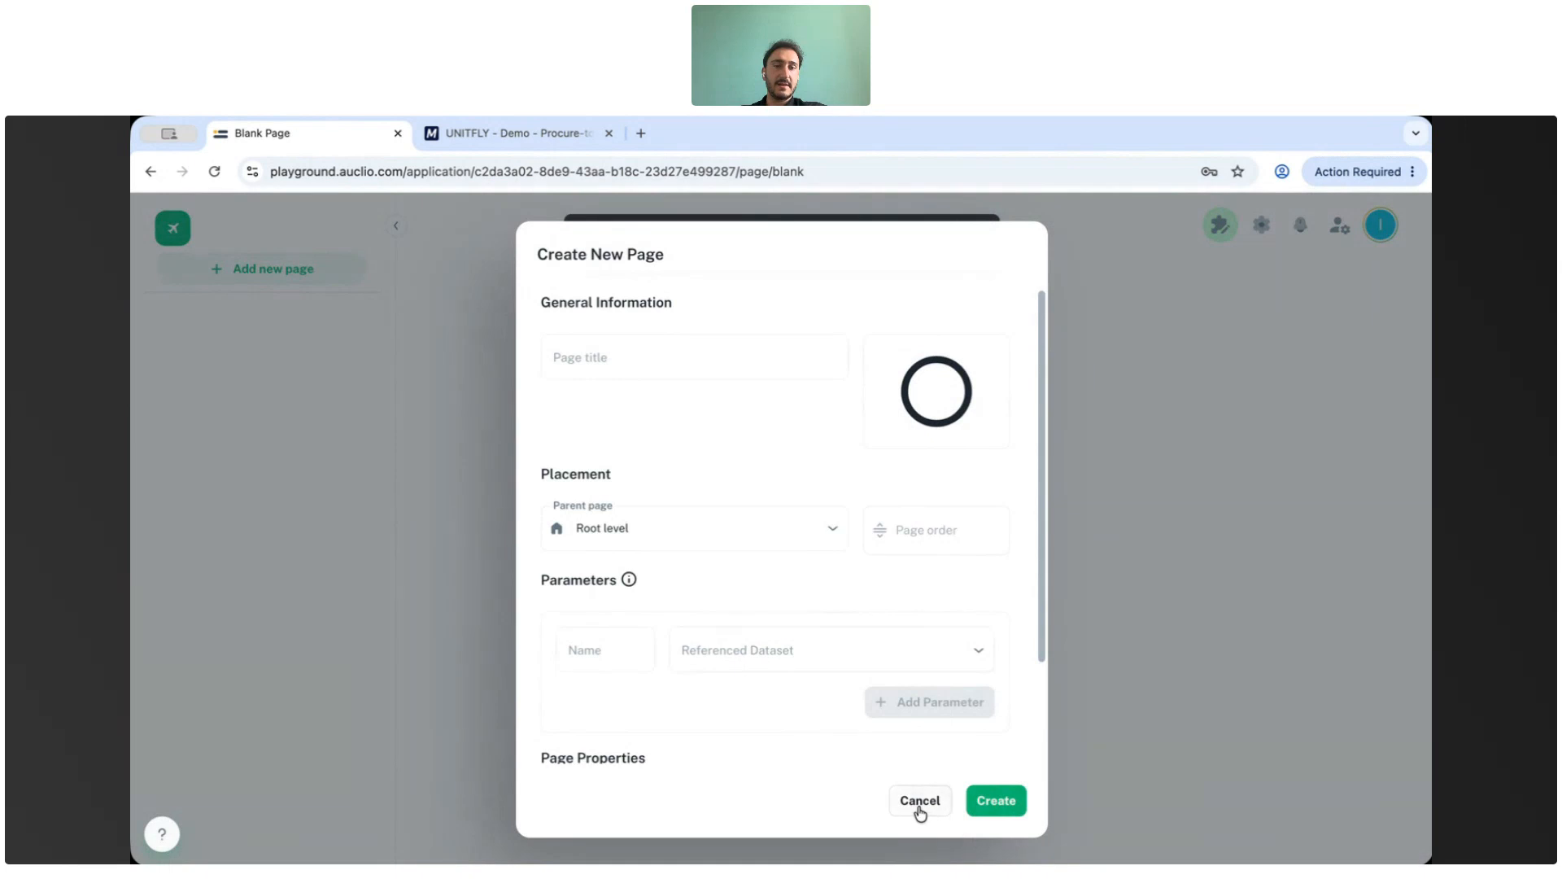
{"action": "left_click", "coordinate": [920, 805]}
{"action": "left_click", "coordinate": [1219, 224]}
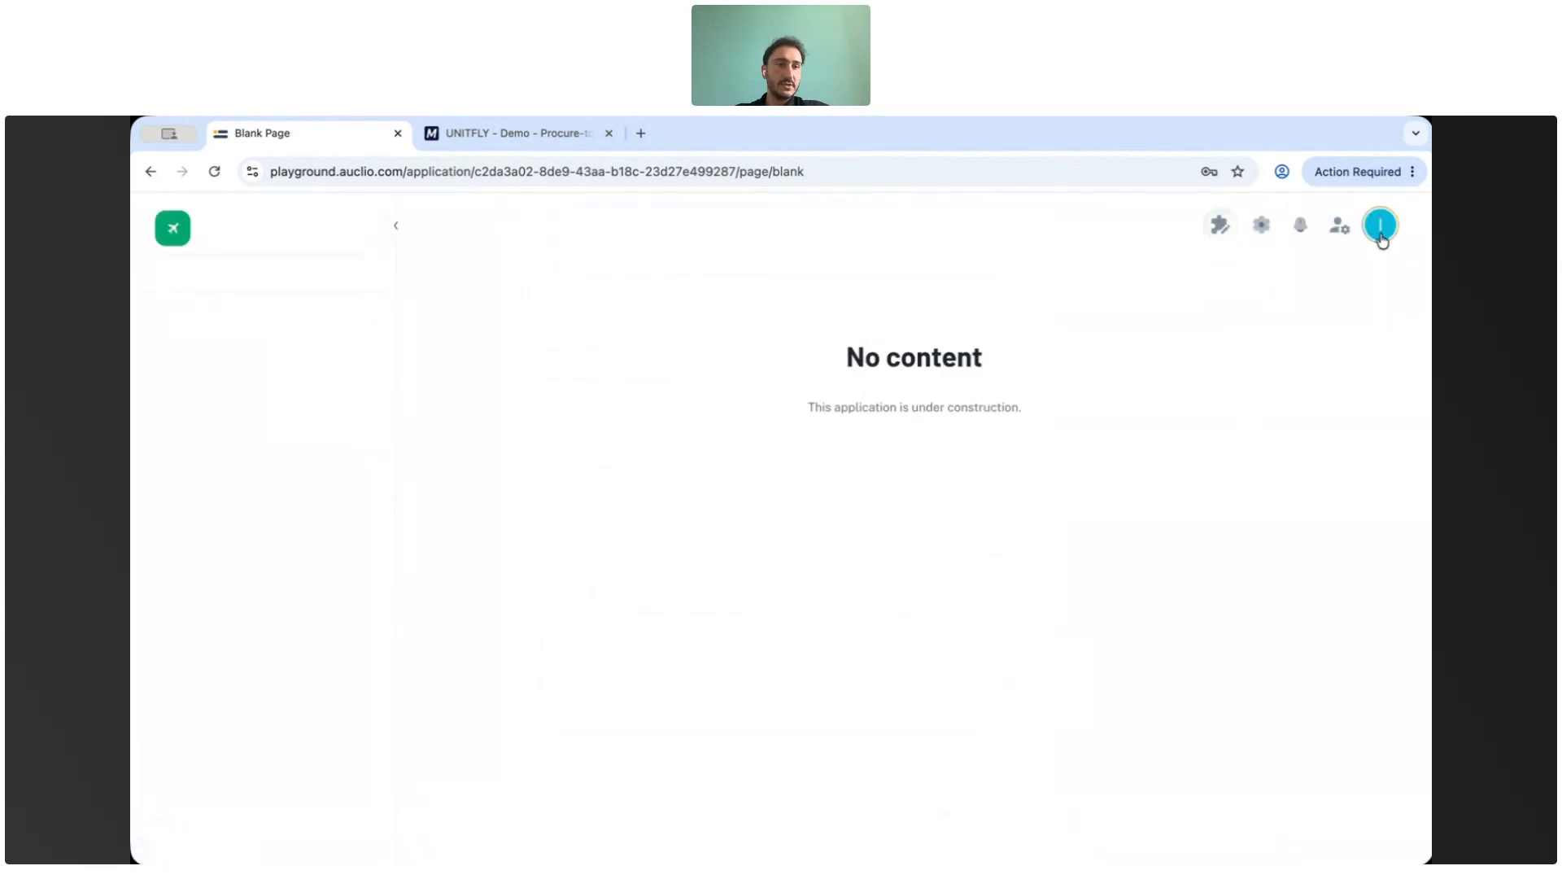
Return to the applications list and open the Procure-to-Pay application.
{"action": "left_click", "coordinate": [1380, 231]}
{"action": "left_click", "coordinate": [1299, 611]}
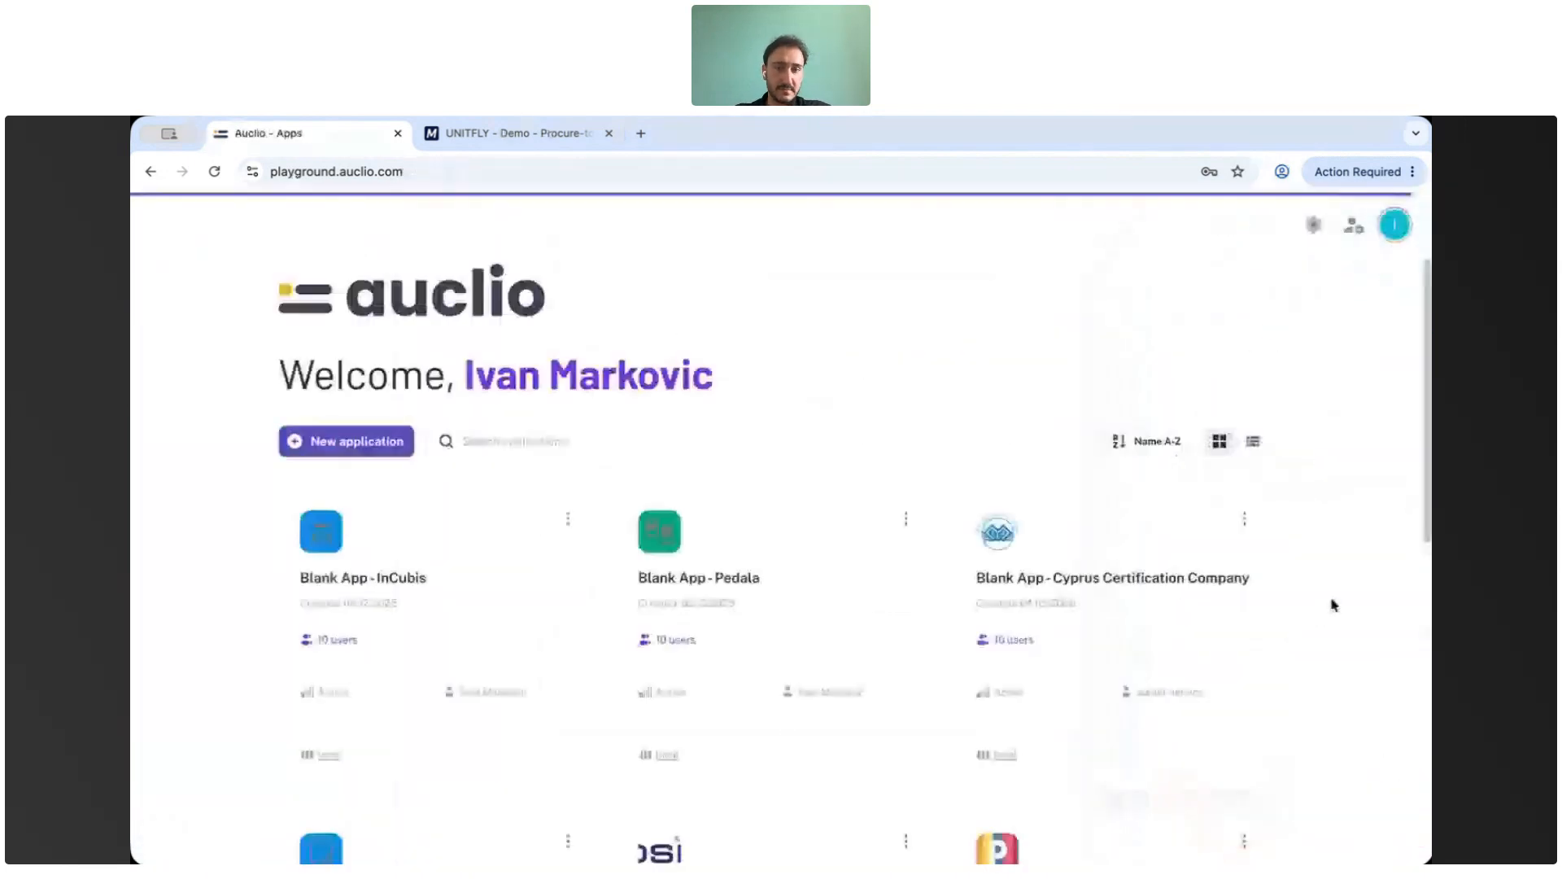
{"action": "scroll", "coordinate": [485, 373], "scroll_direction": "down", "scroll_amount": 8}
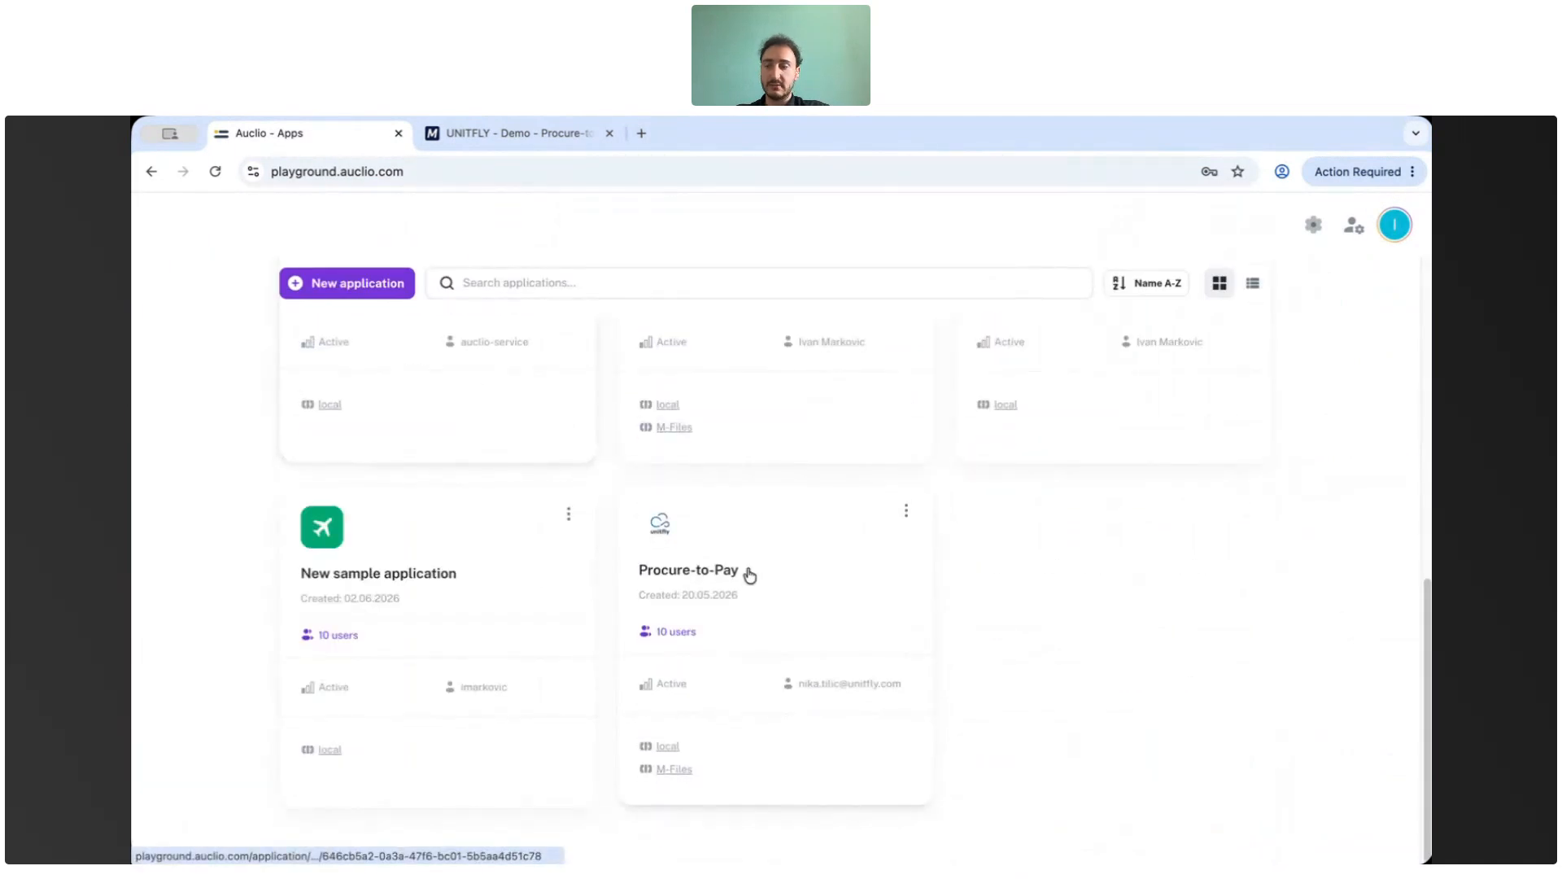
{"action": "left_click", "coordinate": [748, 581]}
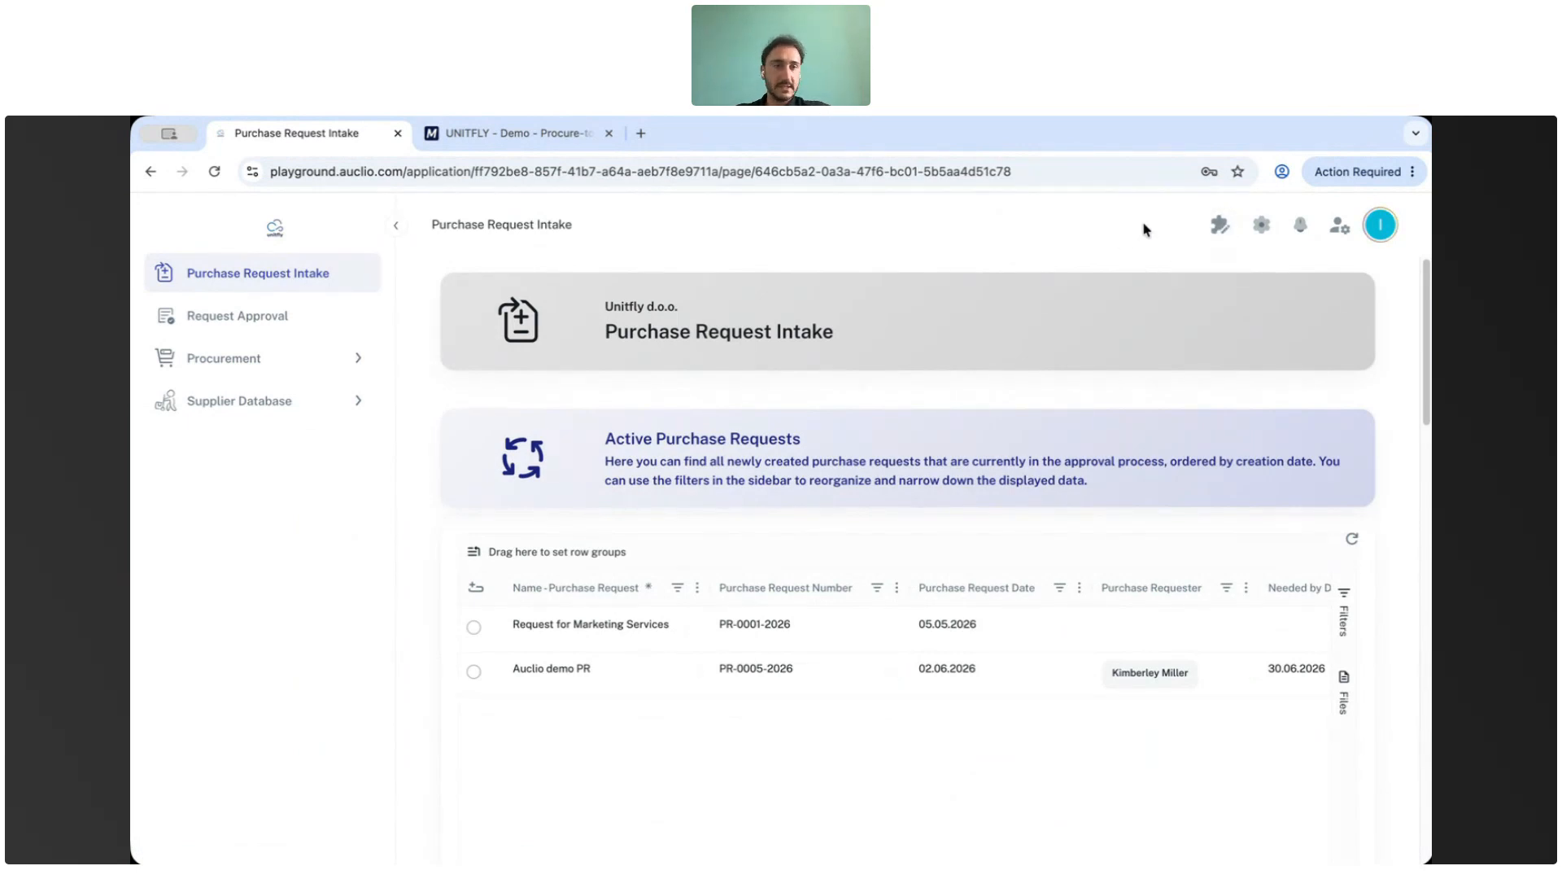
Enable layout edit mode and inspect the Purchase Request Intake page settings without saving.
{"action": "left_click", "coordinate": [1220, 227]}
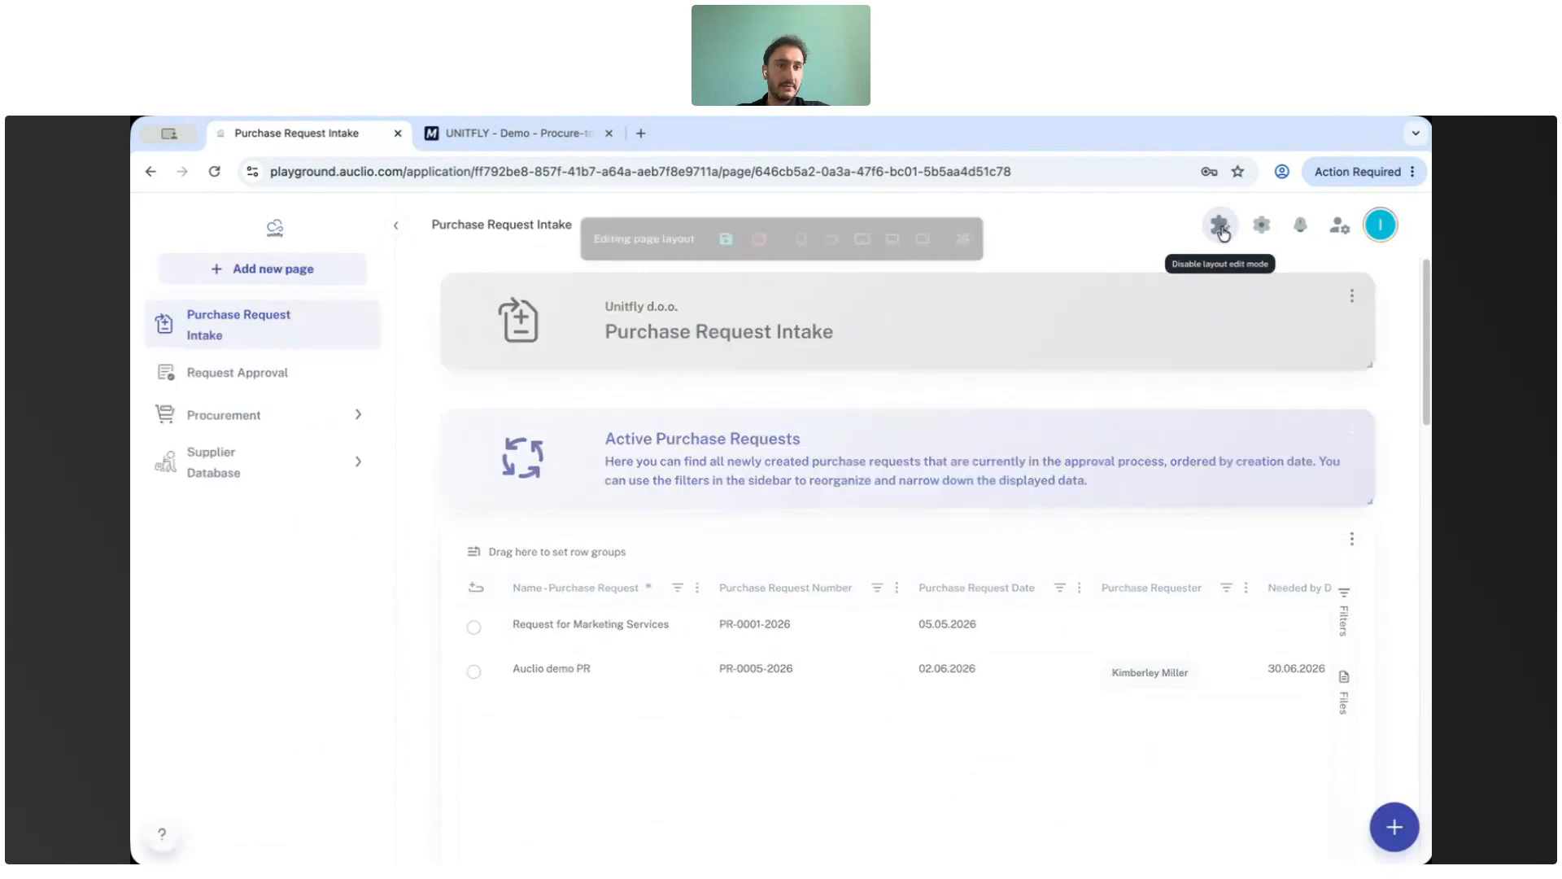
{"action": "mouse_move", "coordinate": [328, 319]}
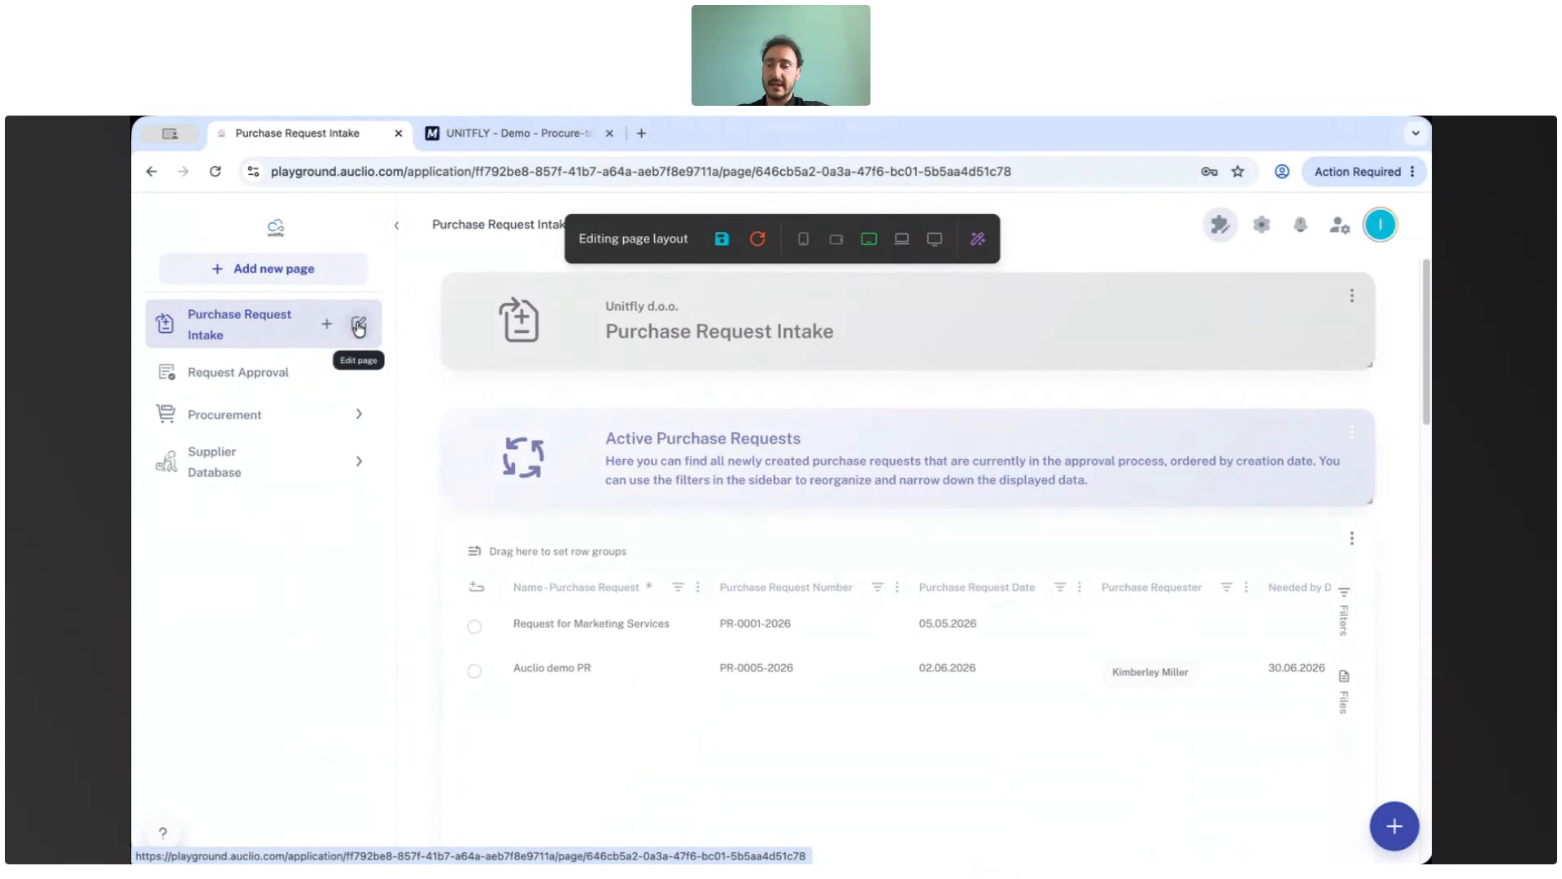
{"action": "left_click", "coordinate": [359, 329]}
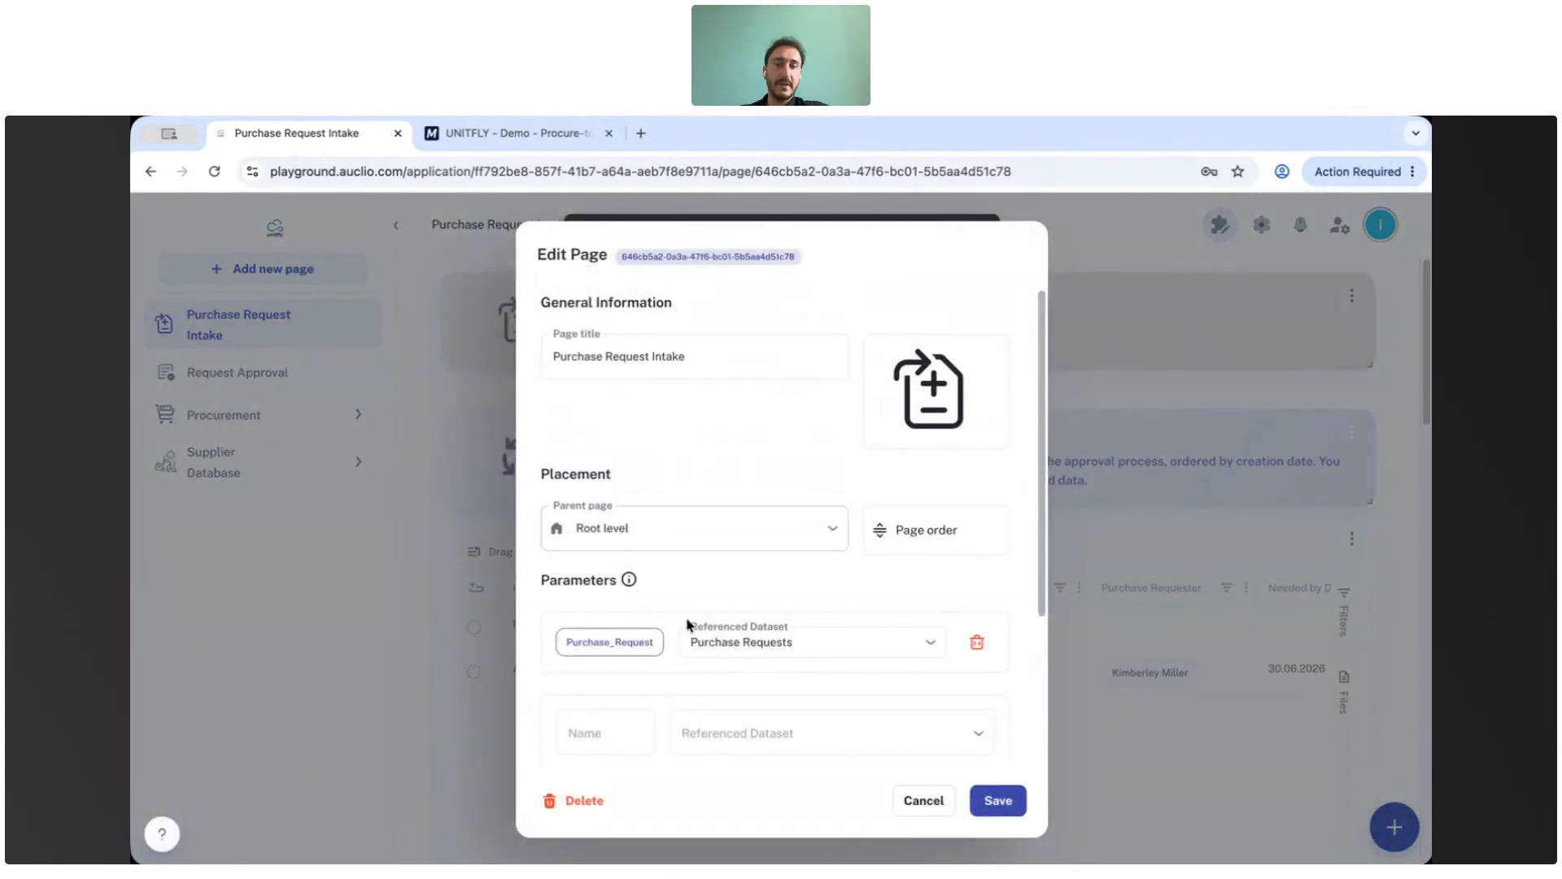
{"action": "scroll", "coordinate": [912, 594], "scroll_direction": "down", "scroll_amount": 1}
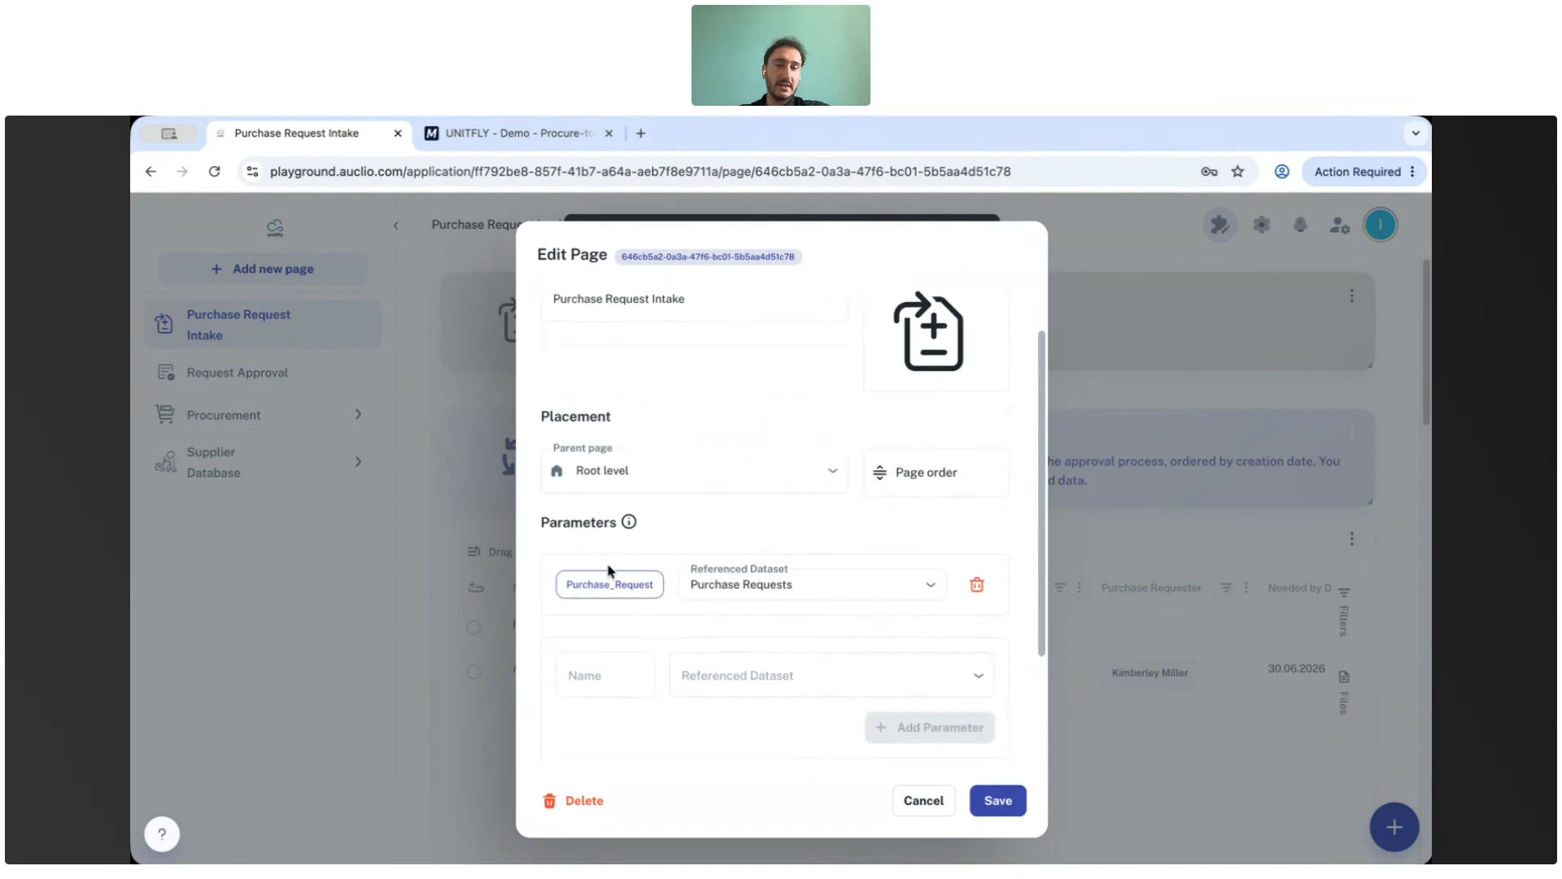
{"action": "scroll", "coordinate": [716, 553], "scroll_direction": "up", "scroll_amount": 1}
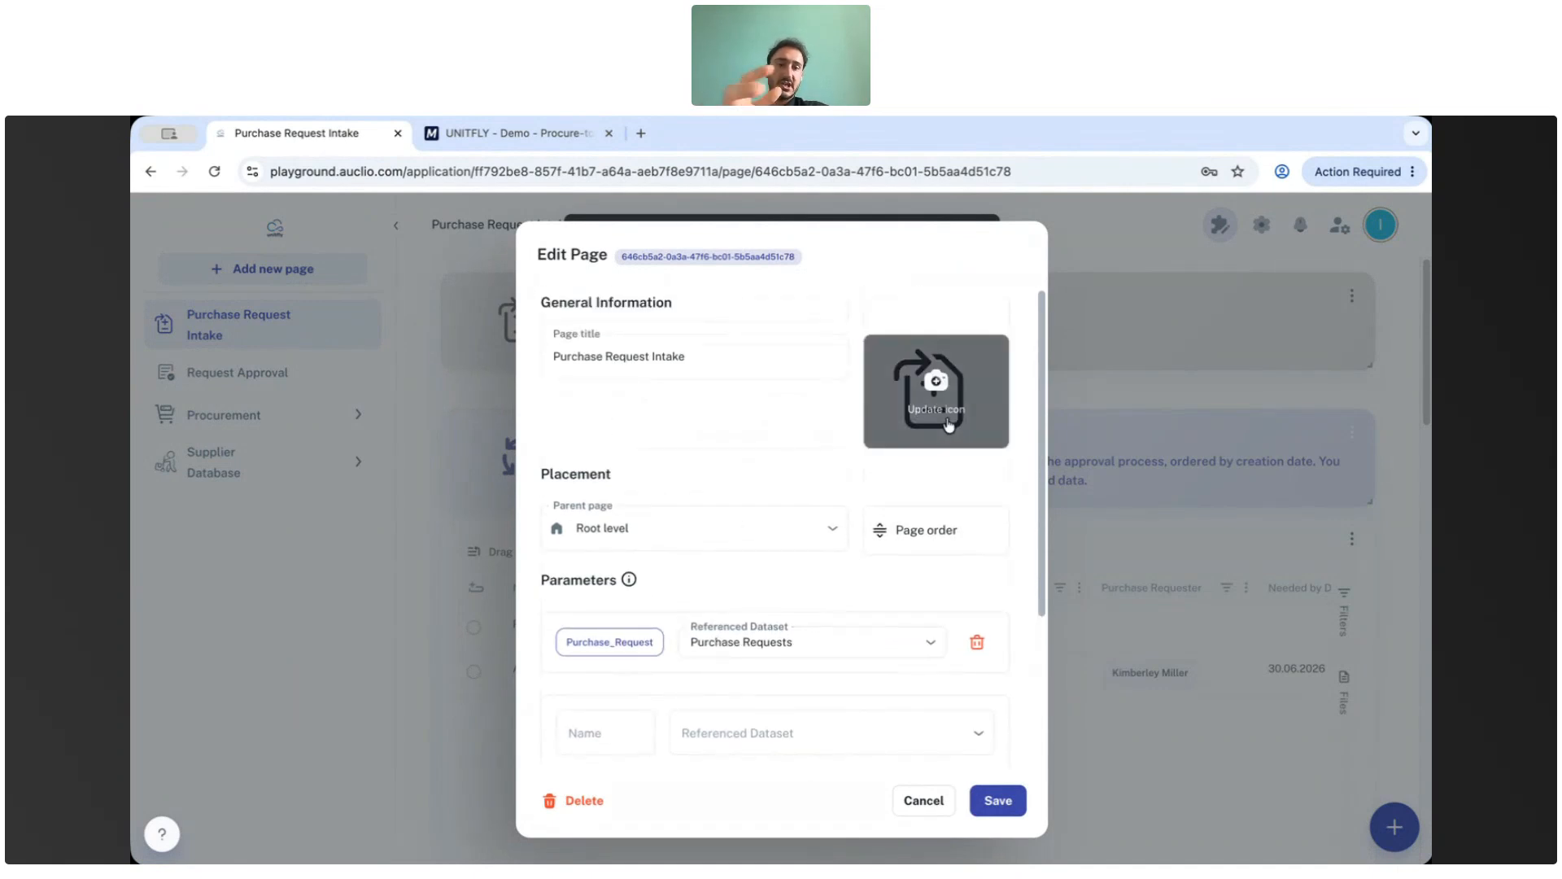
{"action": "left_click", "coordinate": [924, 801]}
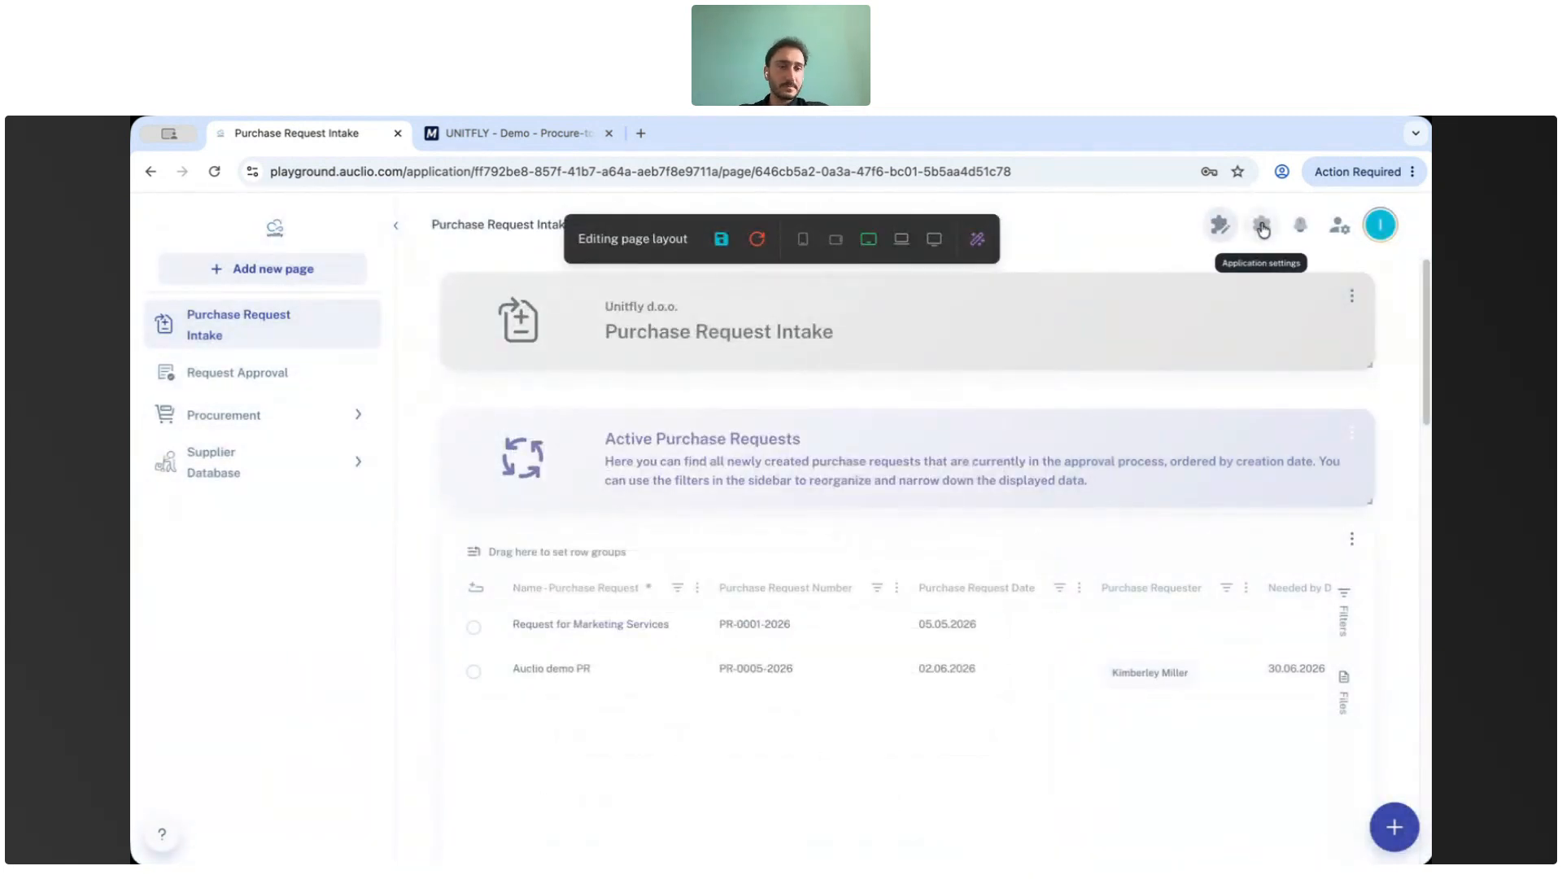
Open the application settings and view the connections list.
{"action": "left_click", "coordinate": [1263, 230]}
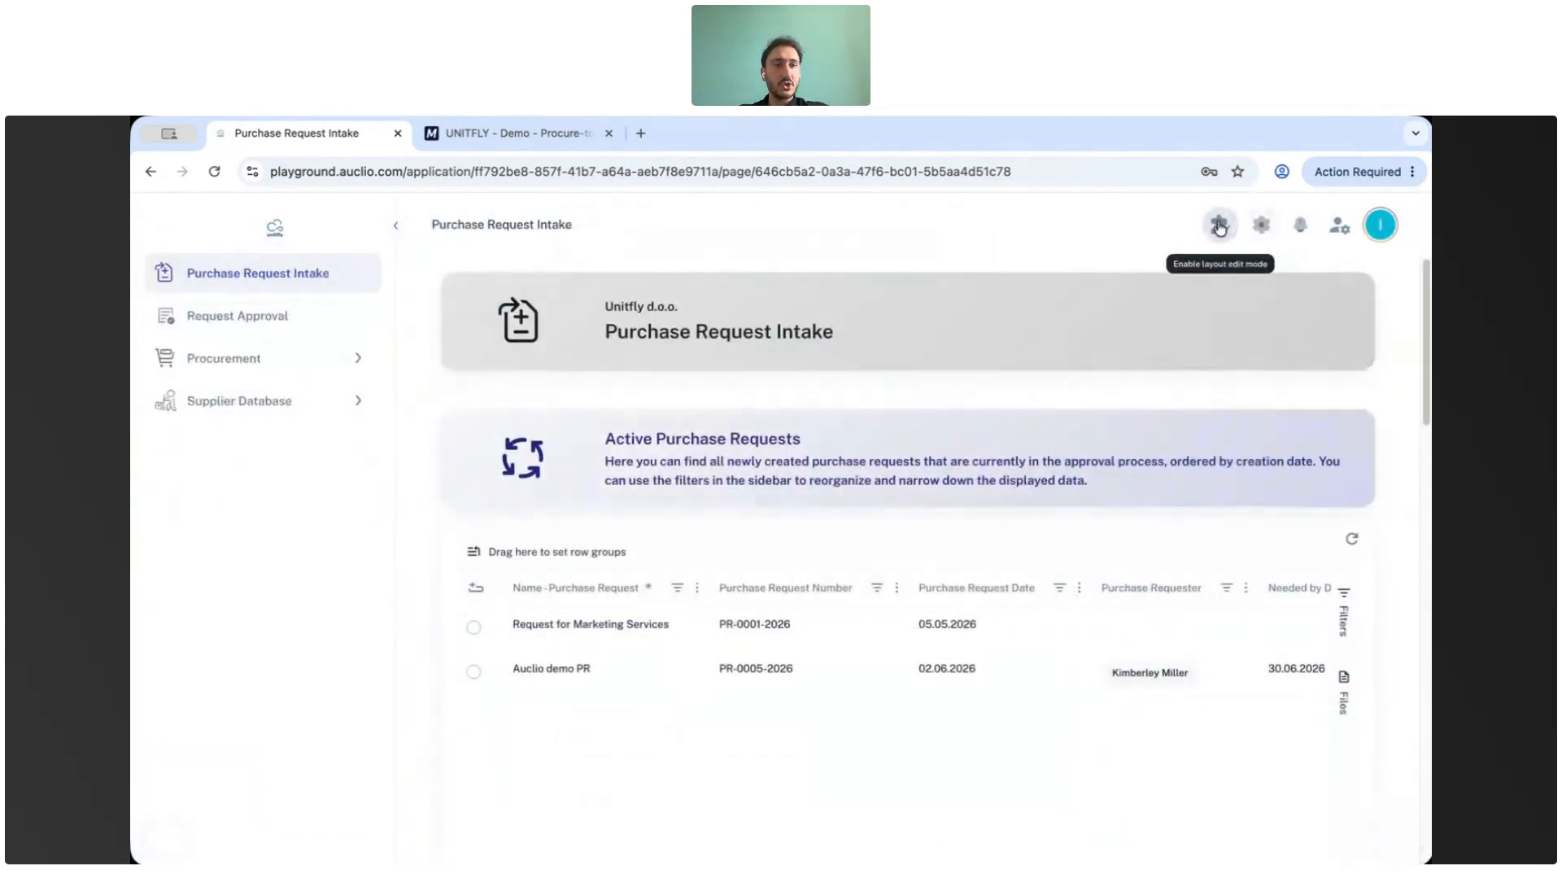
{"action": "left_click", "coordinate": [1262, 229]}
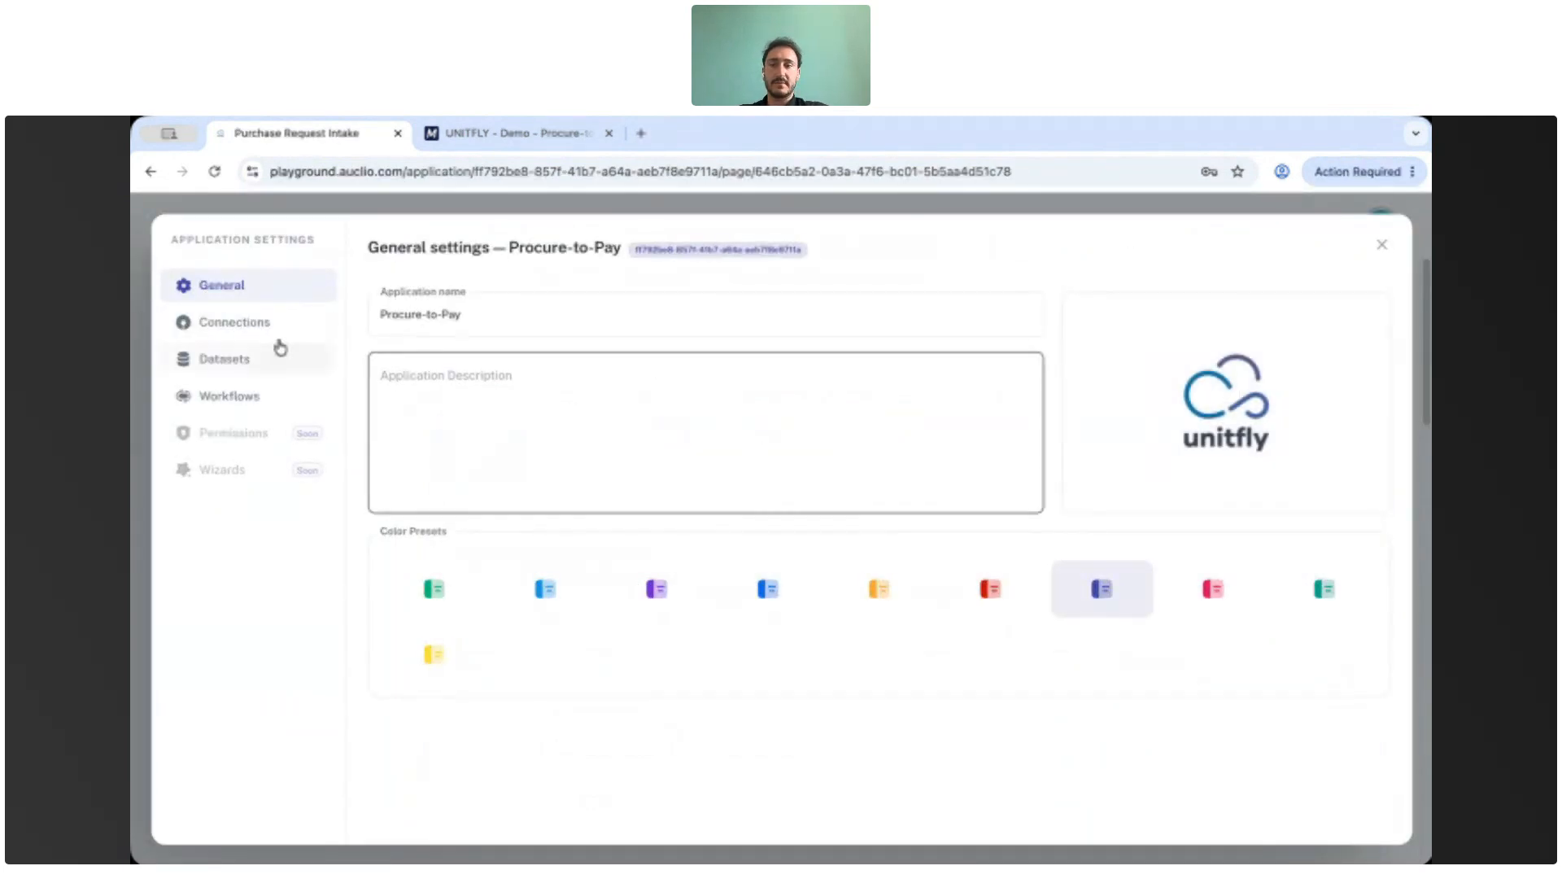
{"action": "left_click", "coordinate": [236, 325]}
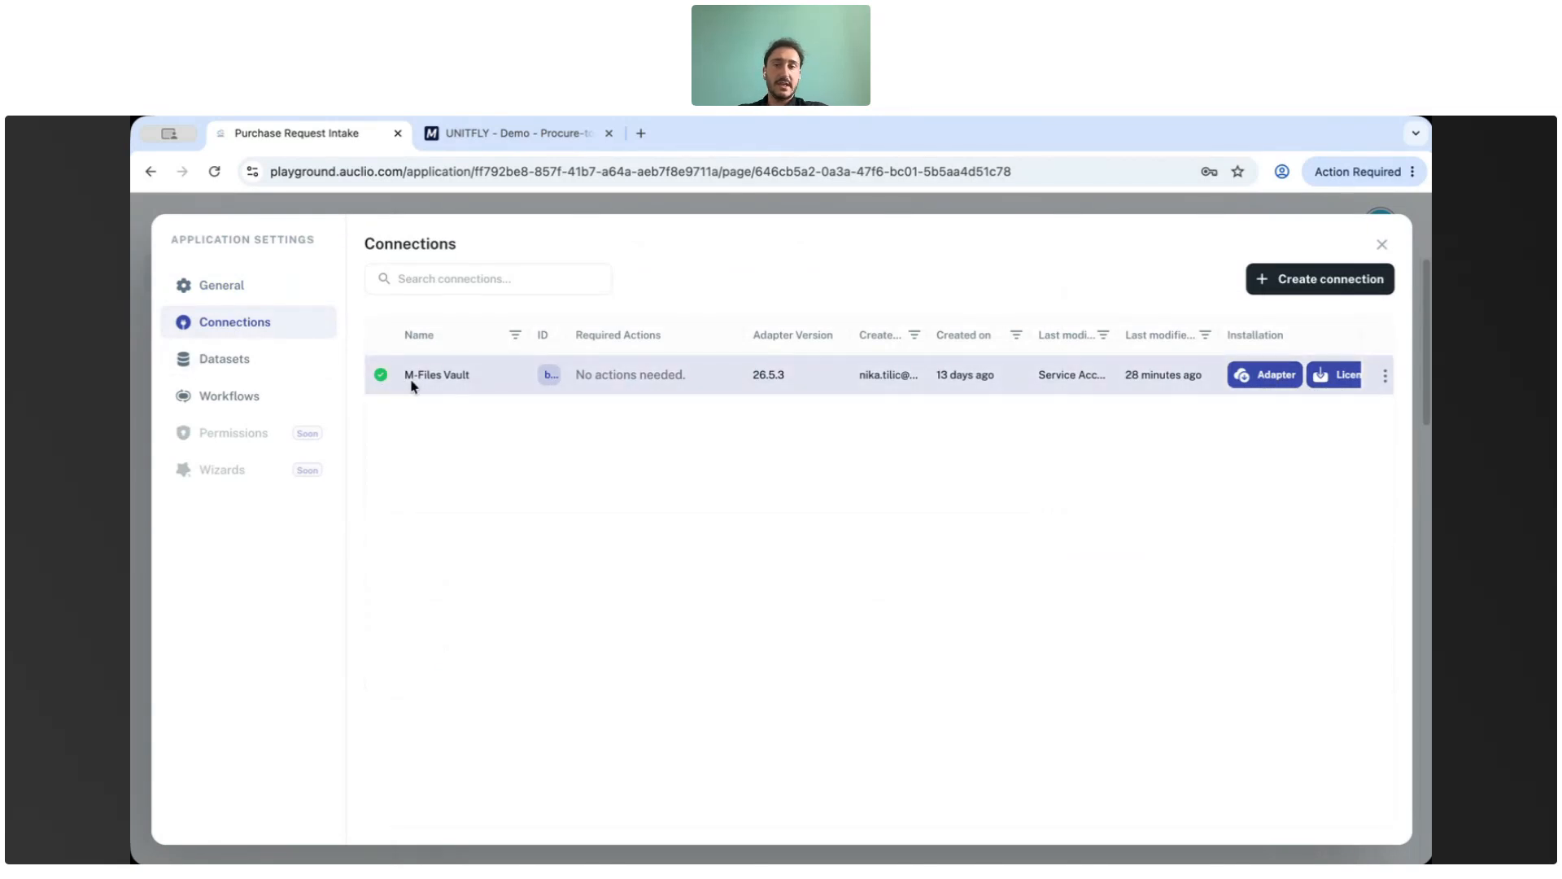
Try to create an M-Files connection named Test with vault GUID 123, then cancel the dialog.
{"action": "left_click", "coordinate": [1319, 279]}
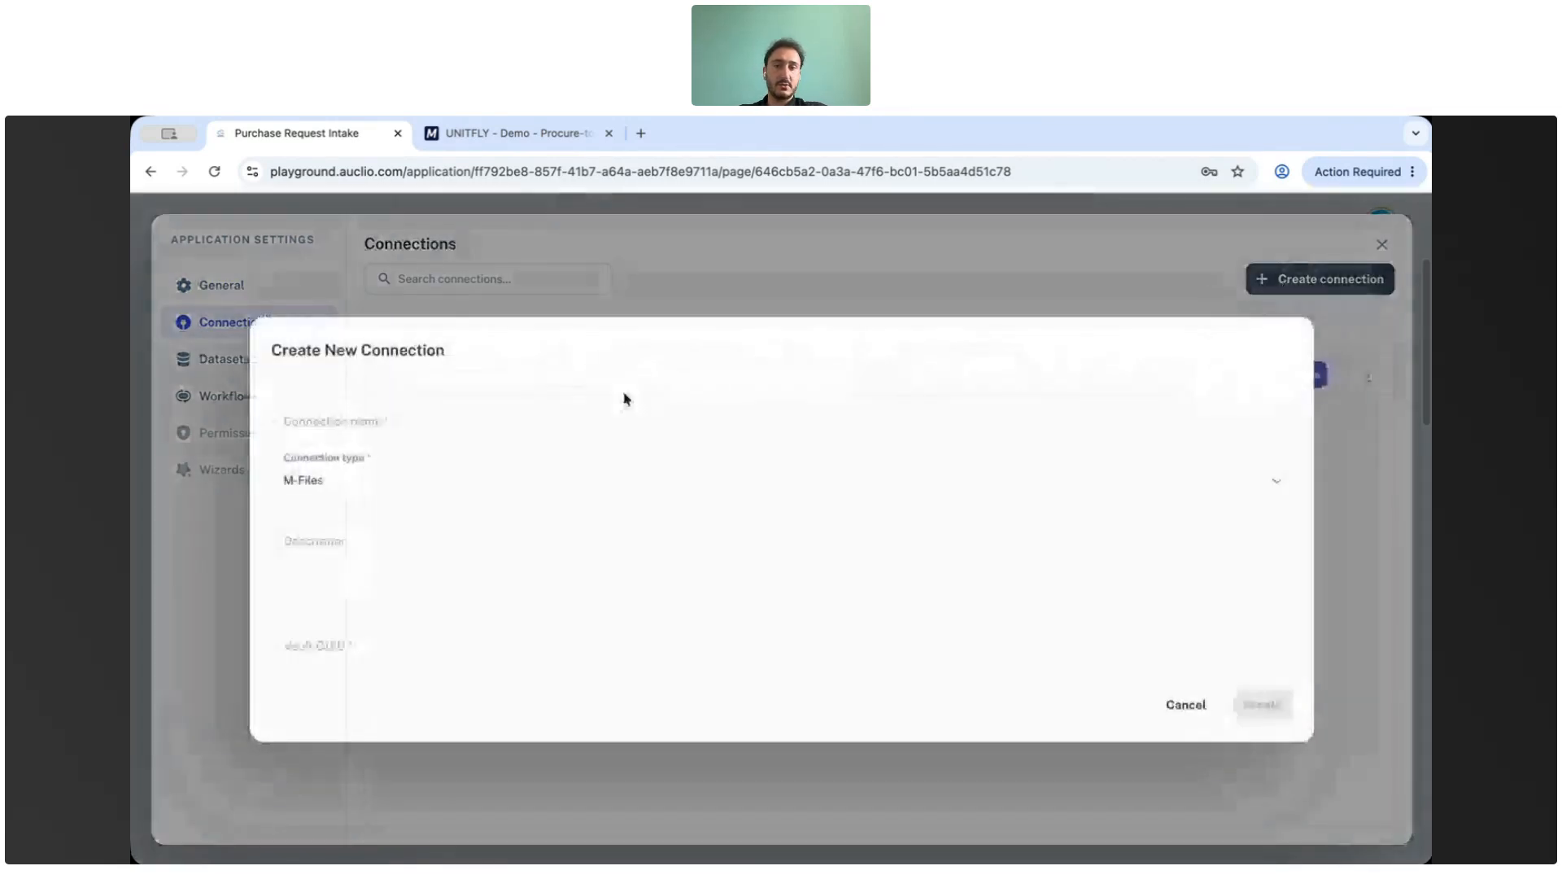
{"action": "left_click", "coordinate": [387, 427]}
{"action": "type", "text": "Test"}
{"action": "left_click", "coordinate": [351, 645]}
{"action": "type", "text": "123"}
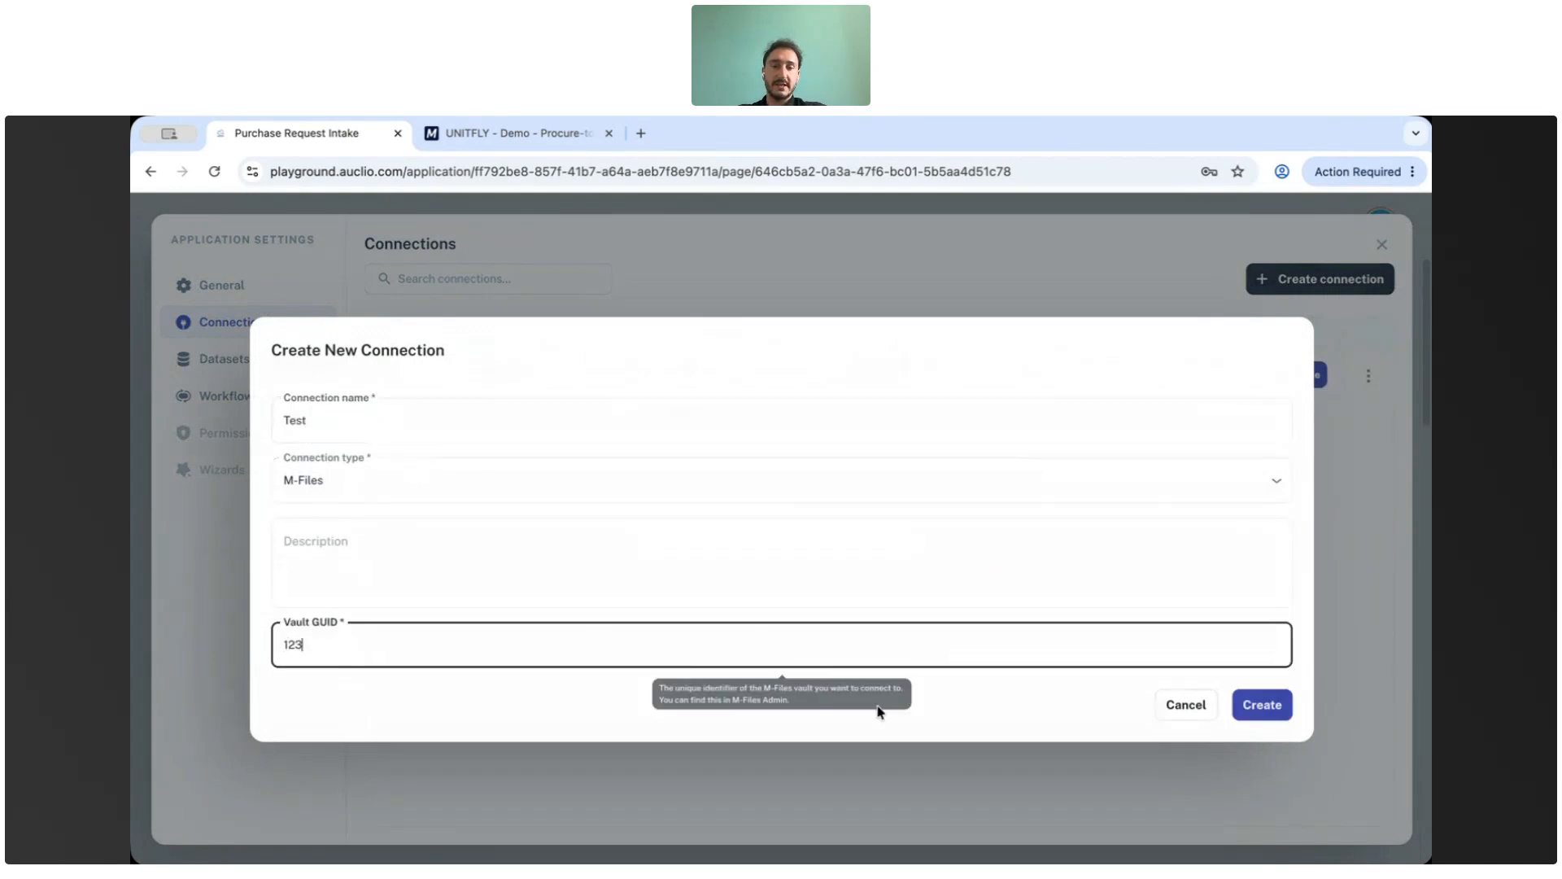
{"action": "left_click", "coordinate": [1252, 708]}
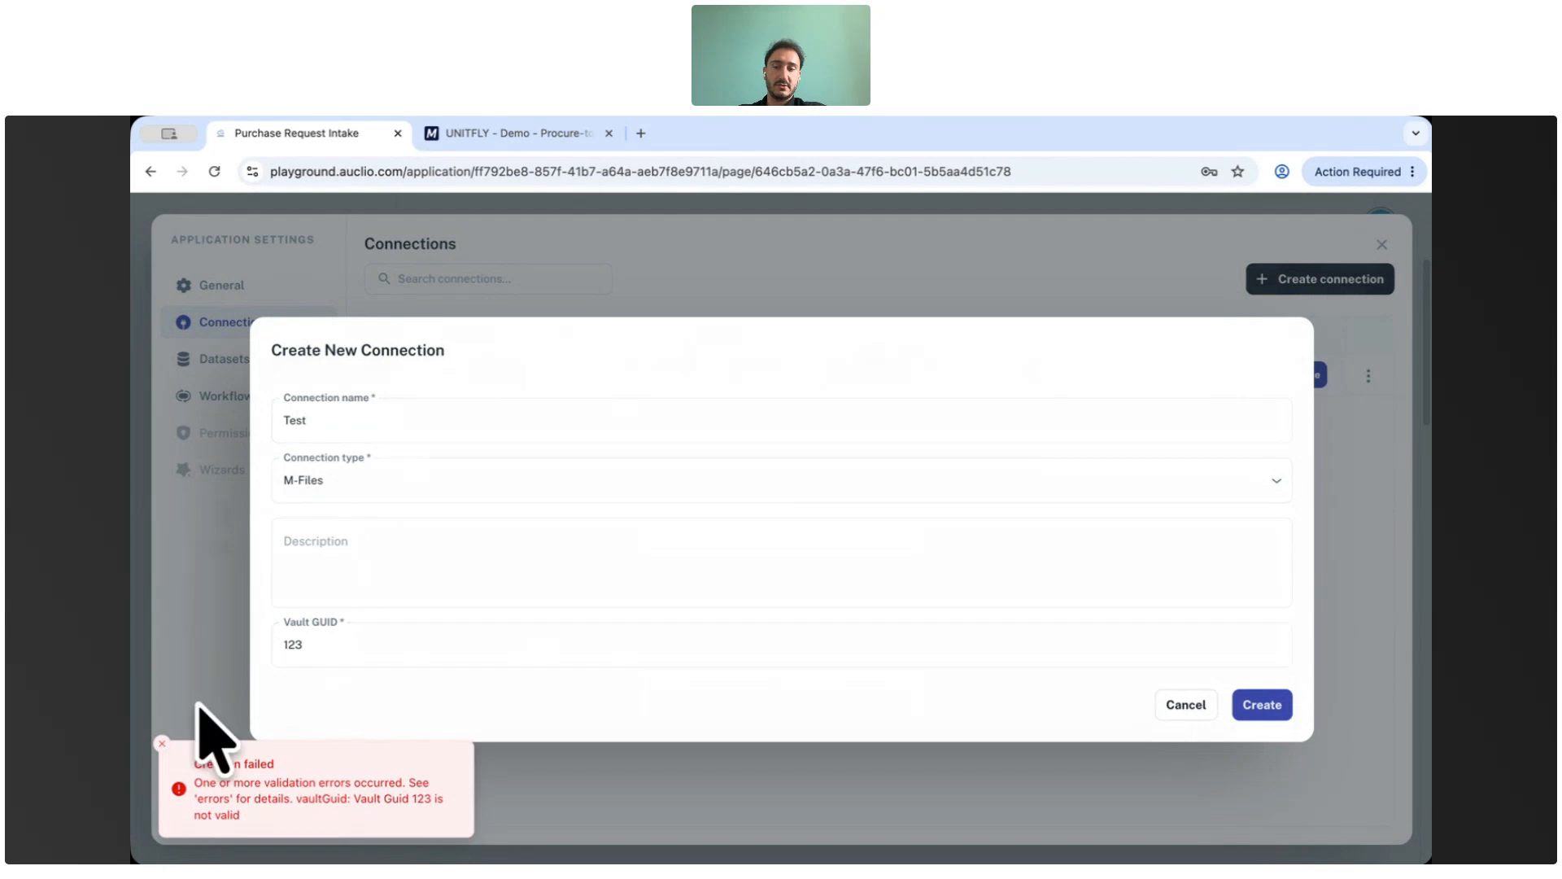
{"action": "left_click", "coordinate": [162, 746]}
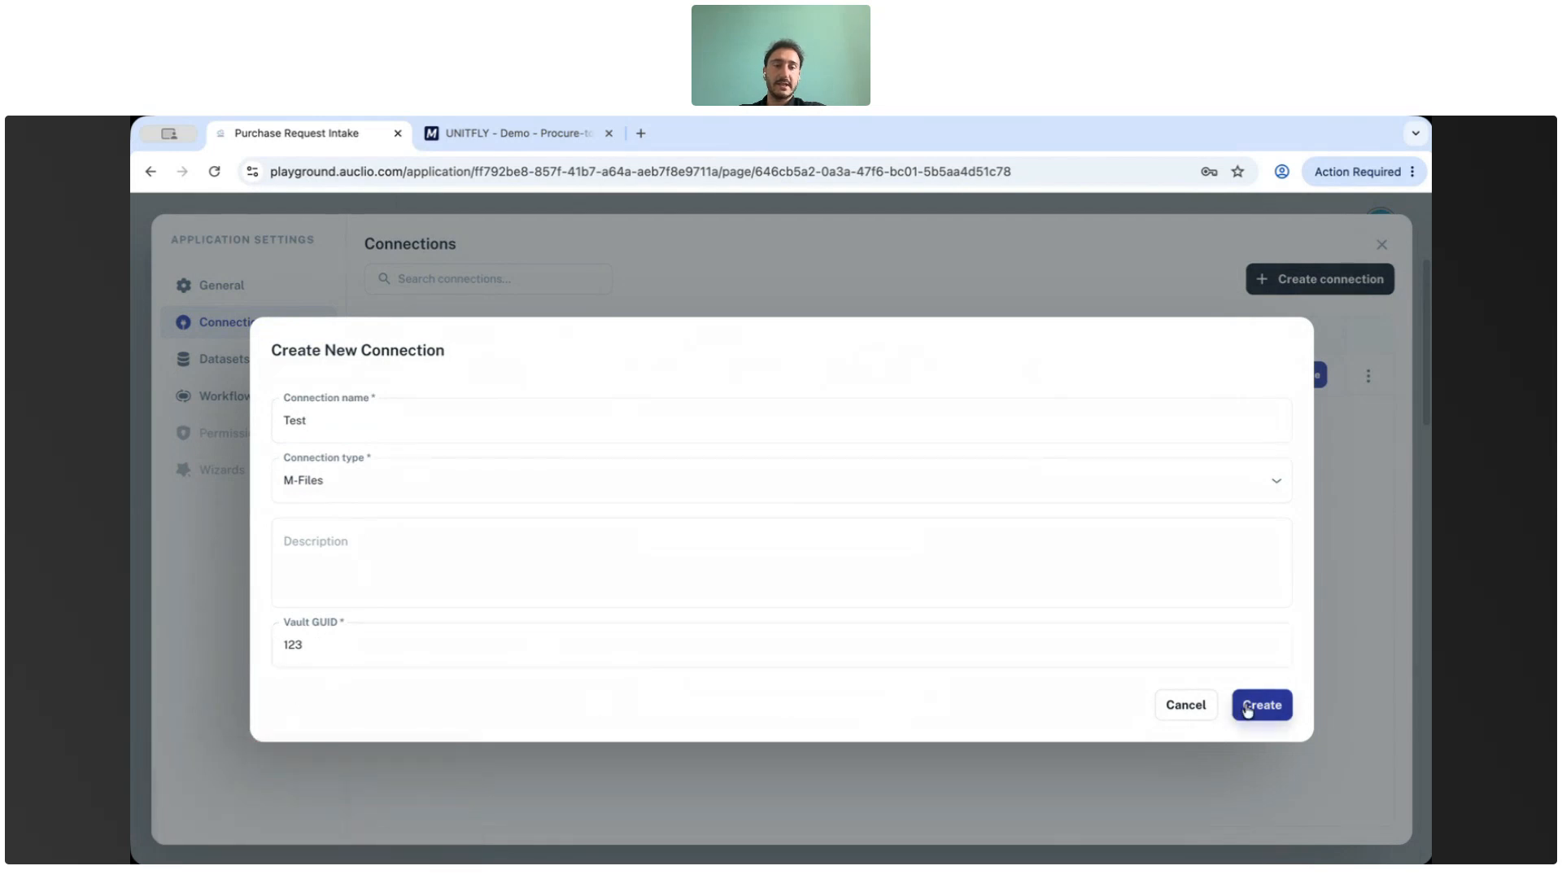
{"action": "left_click", "coordinate": [1186, 706]}
{"action": "left_click", "coordinate": [871, 570]}
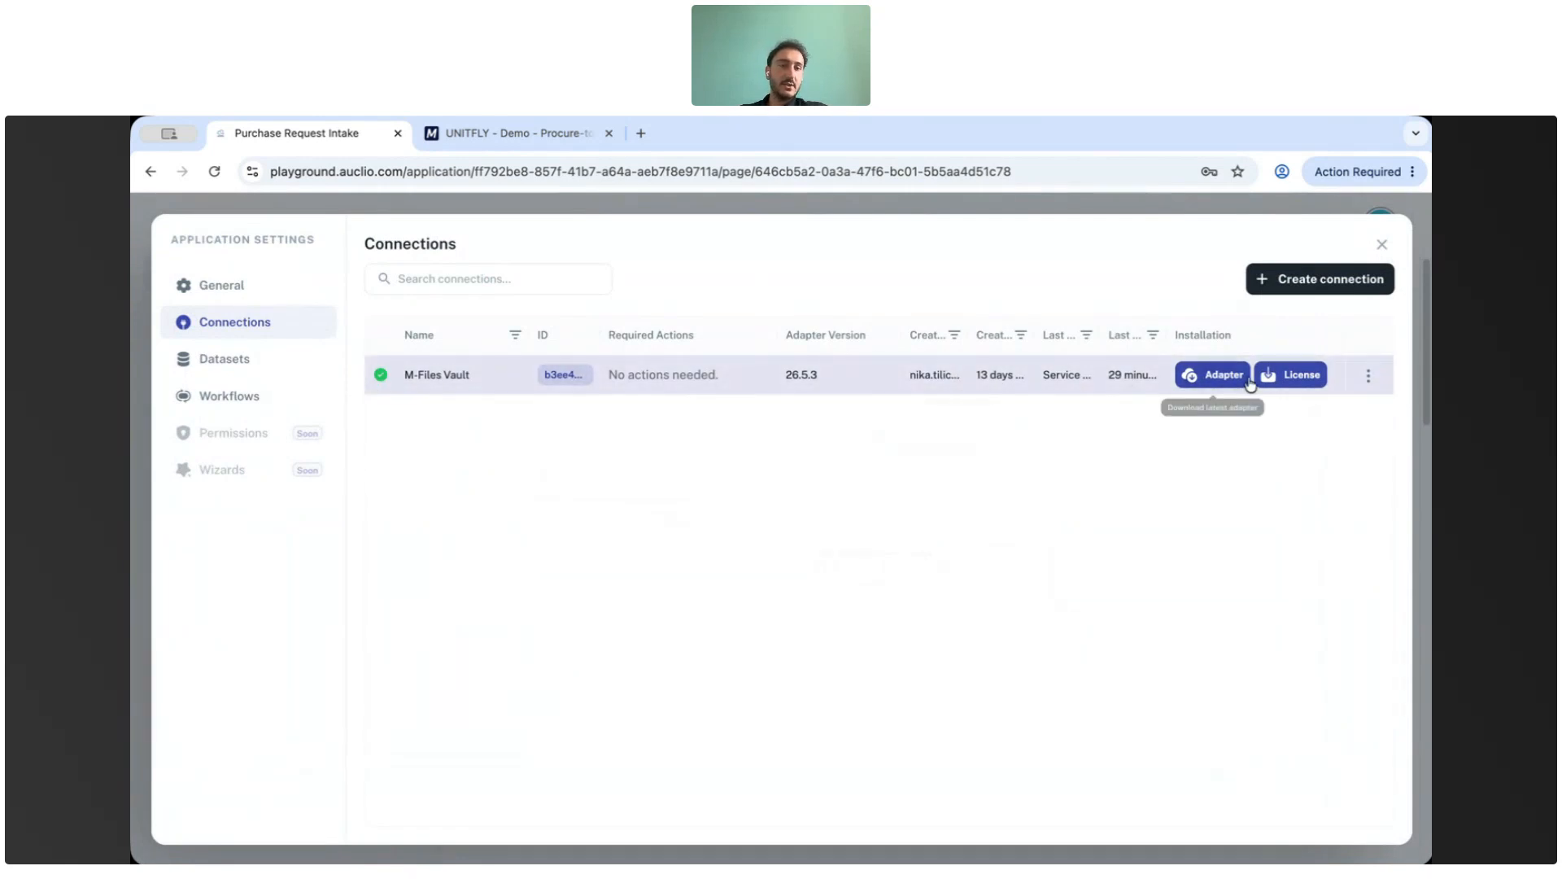
Open the datasets list and review the datasets and the Offers row actions.
{"action": "left_click", "coordinate": [240, 362]}
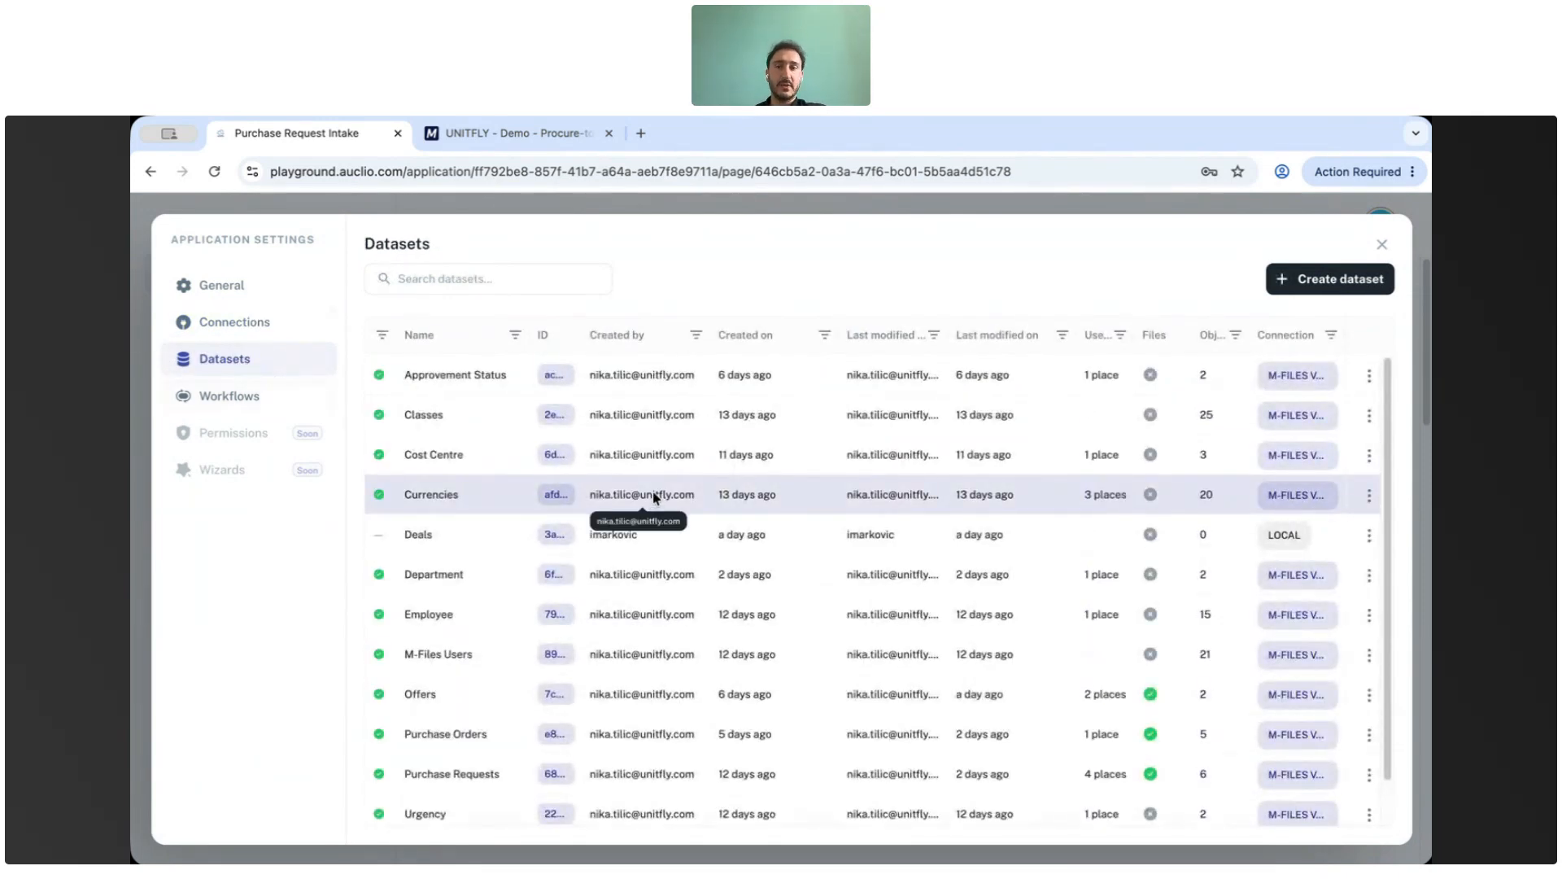
{"action": "scroll", "coordinate": [653, 491], "scroll_direction": "down", "scroll_amount": 1}
{"action": "scroll", "coordinate": [653, 491], "scroll_direction": "up", "scroll_amount": 1}
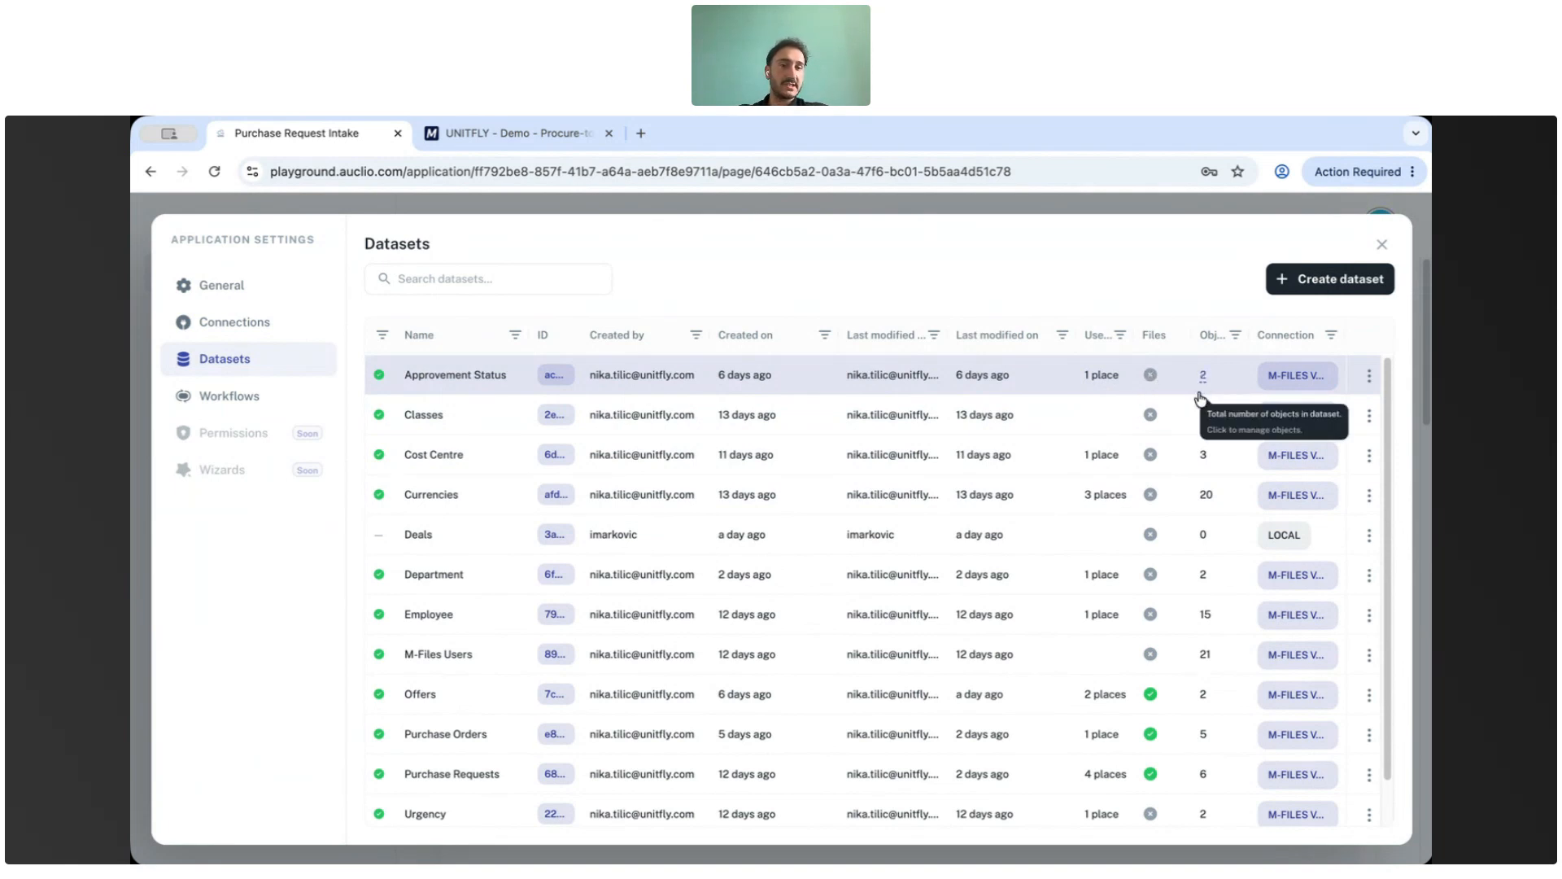
{"action": "scroll", "coordinate": [1188, 516], "scroll_direction": "down", "scroll_amount": 2}
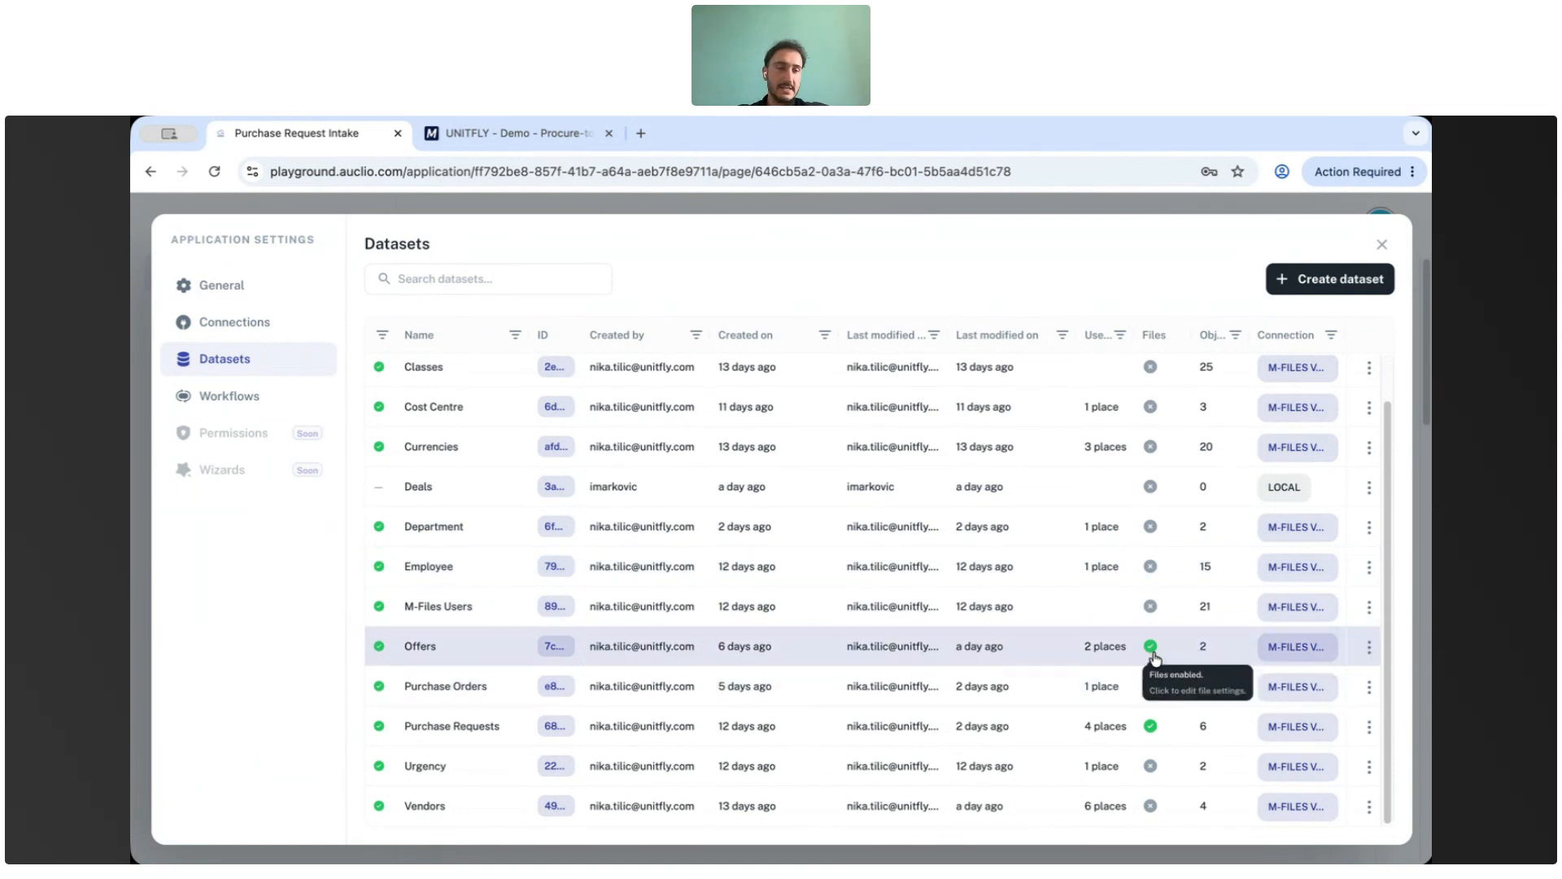
{"action": "left_click", "coordinate": [1369, 648]}
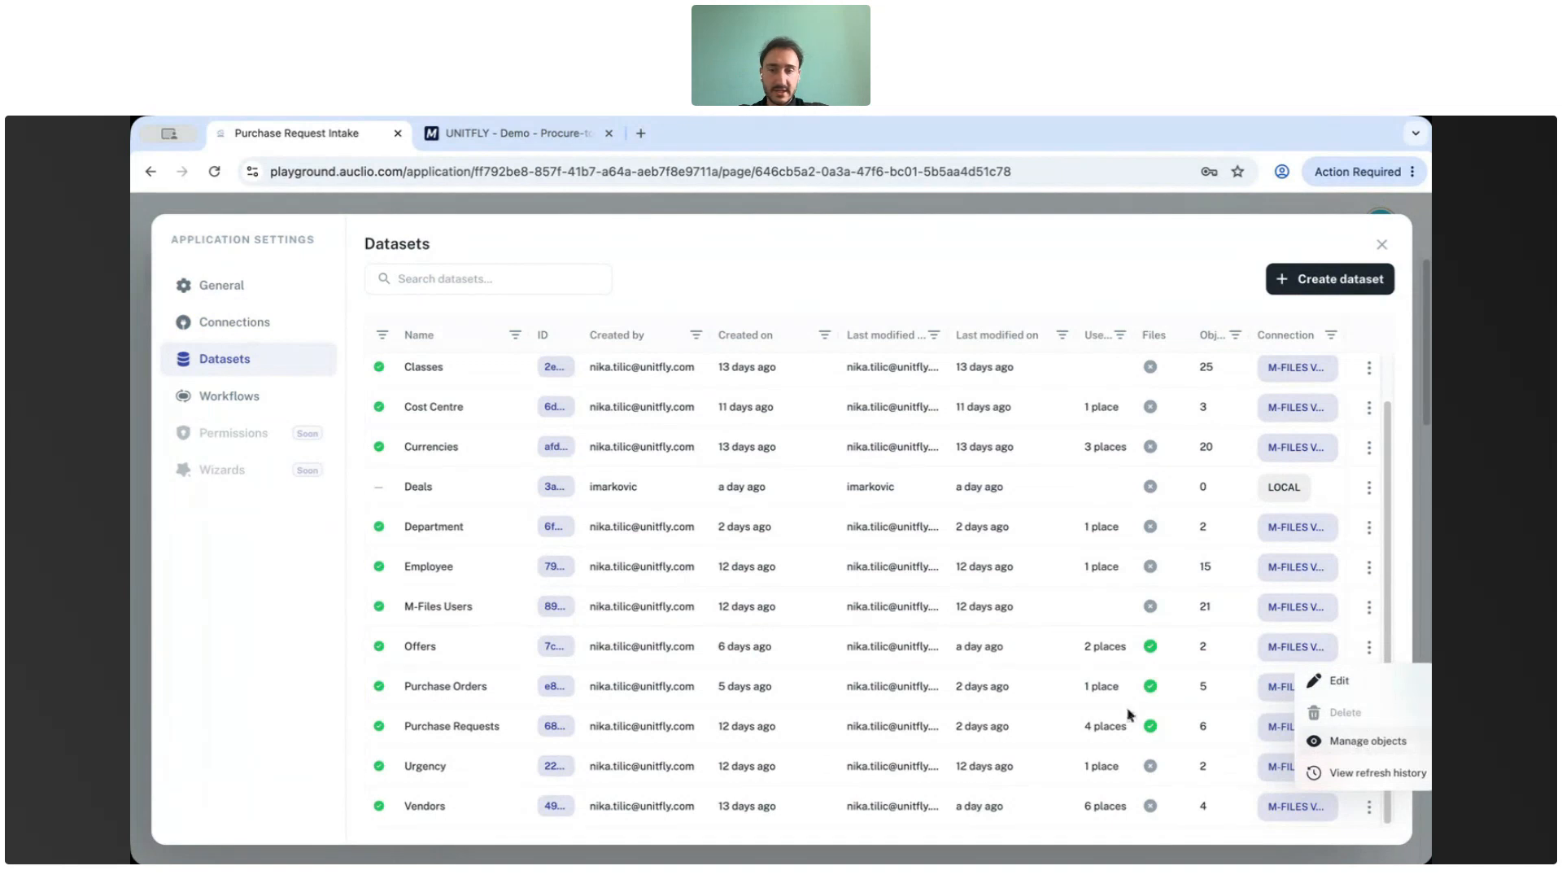
{"action": "left_click", "coordinate": [927, 700]}
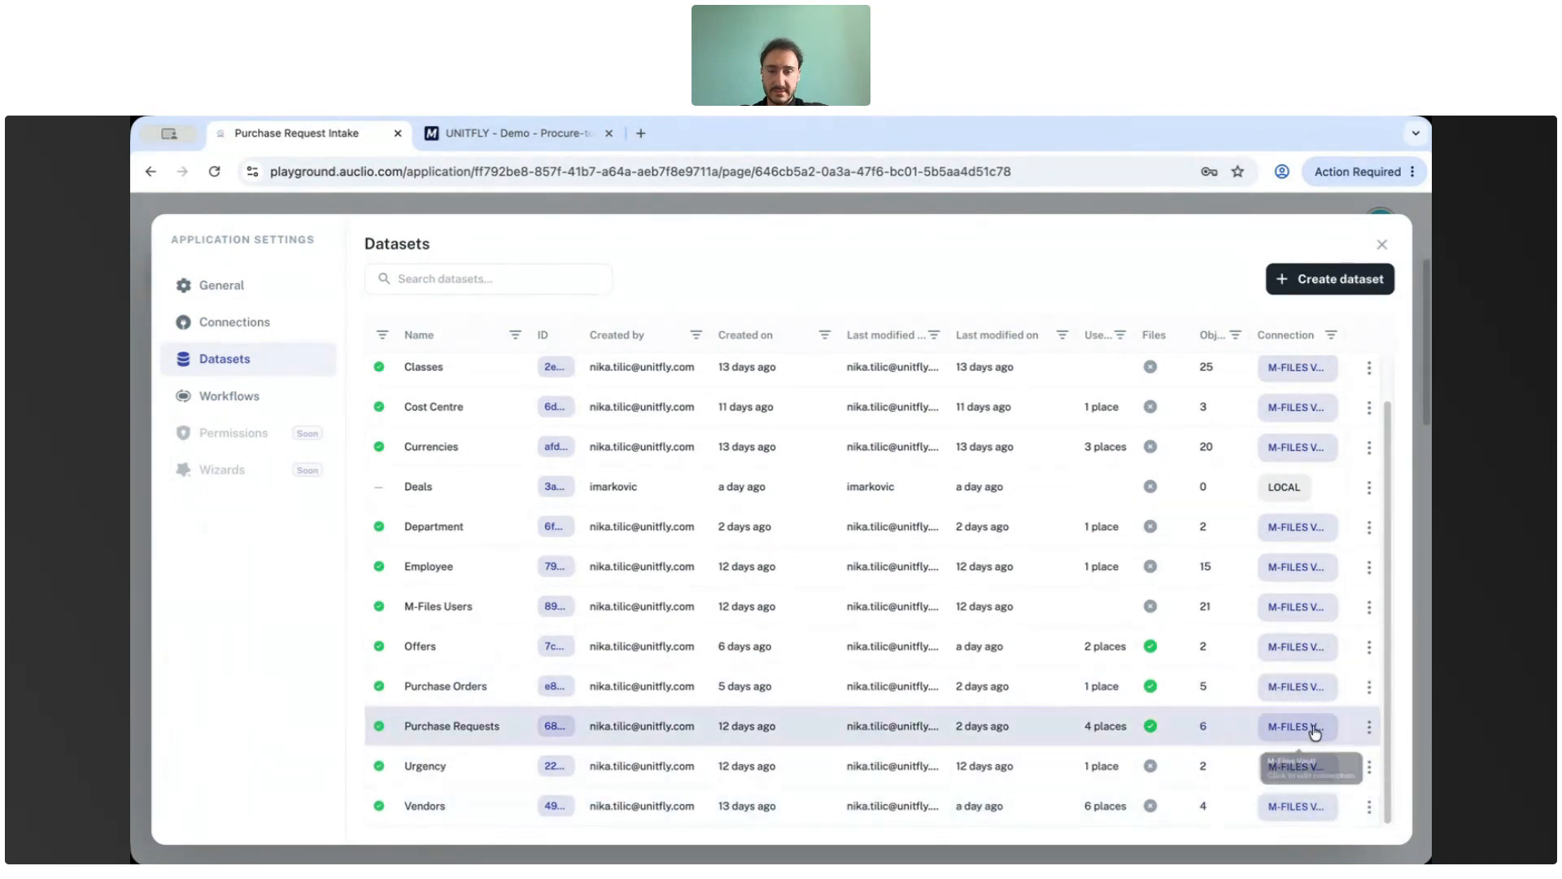
Open the Purchase Requests dataset's objects for review and close them.
{"action": "left_click", "coordinate": [1369, 728]}
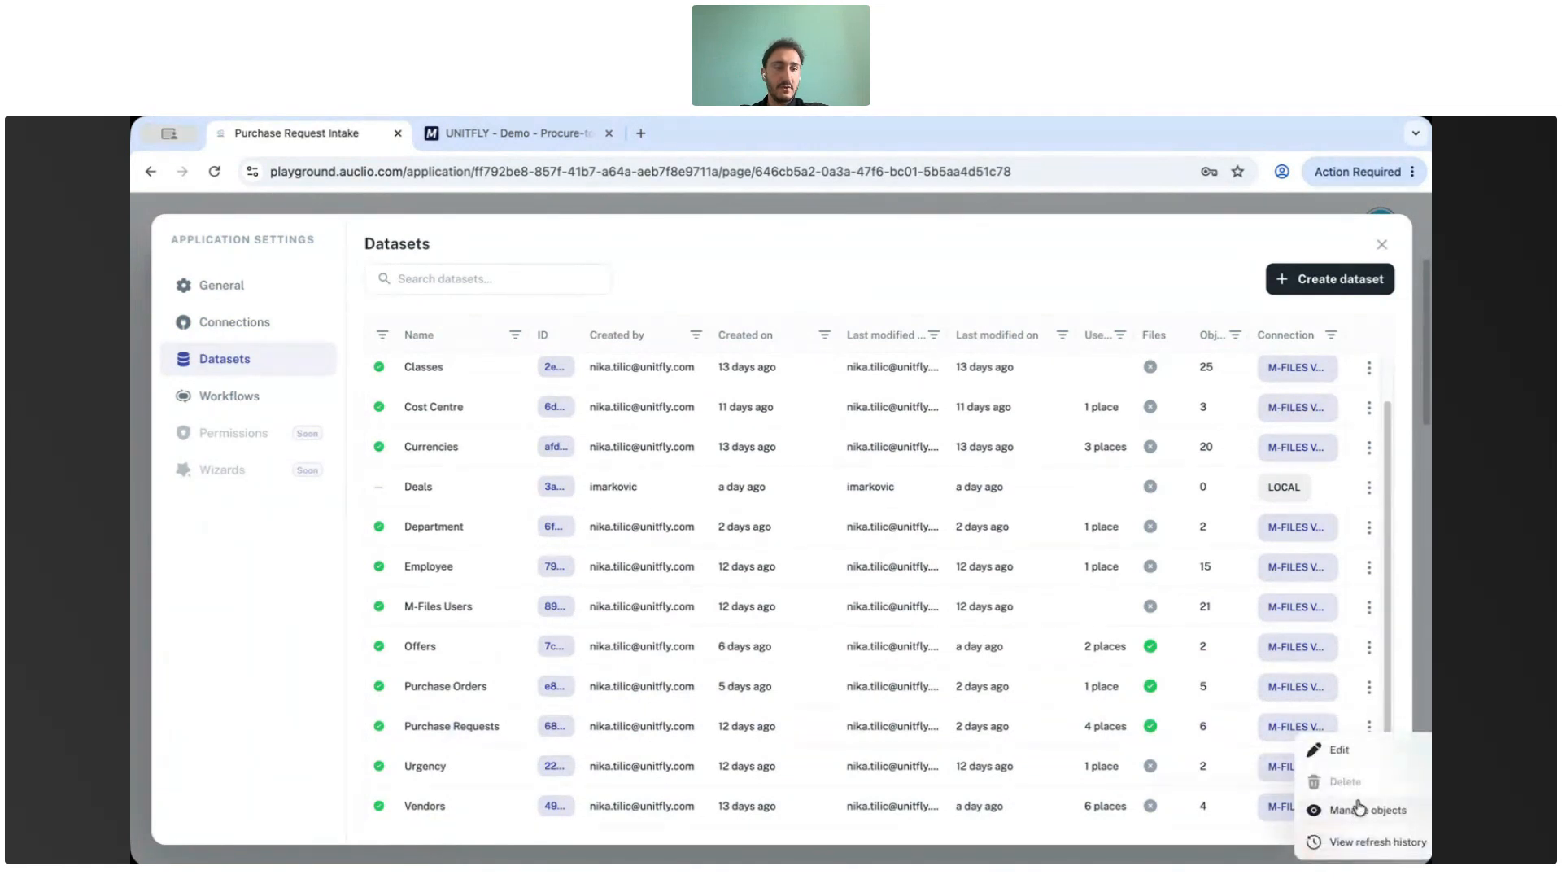
{"action": "left_click", "coordinate": [1358, 810]}
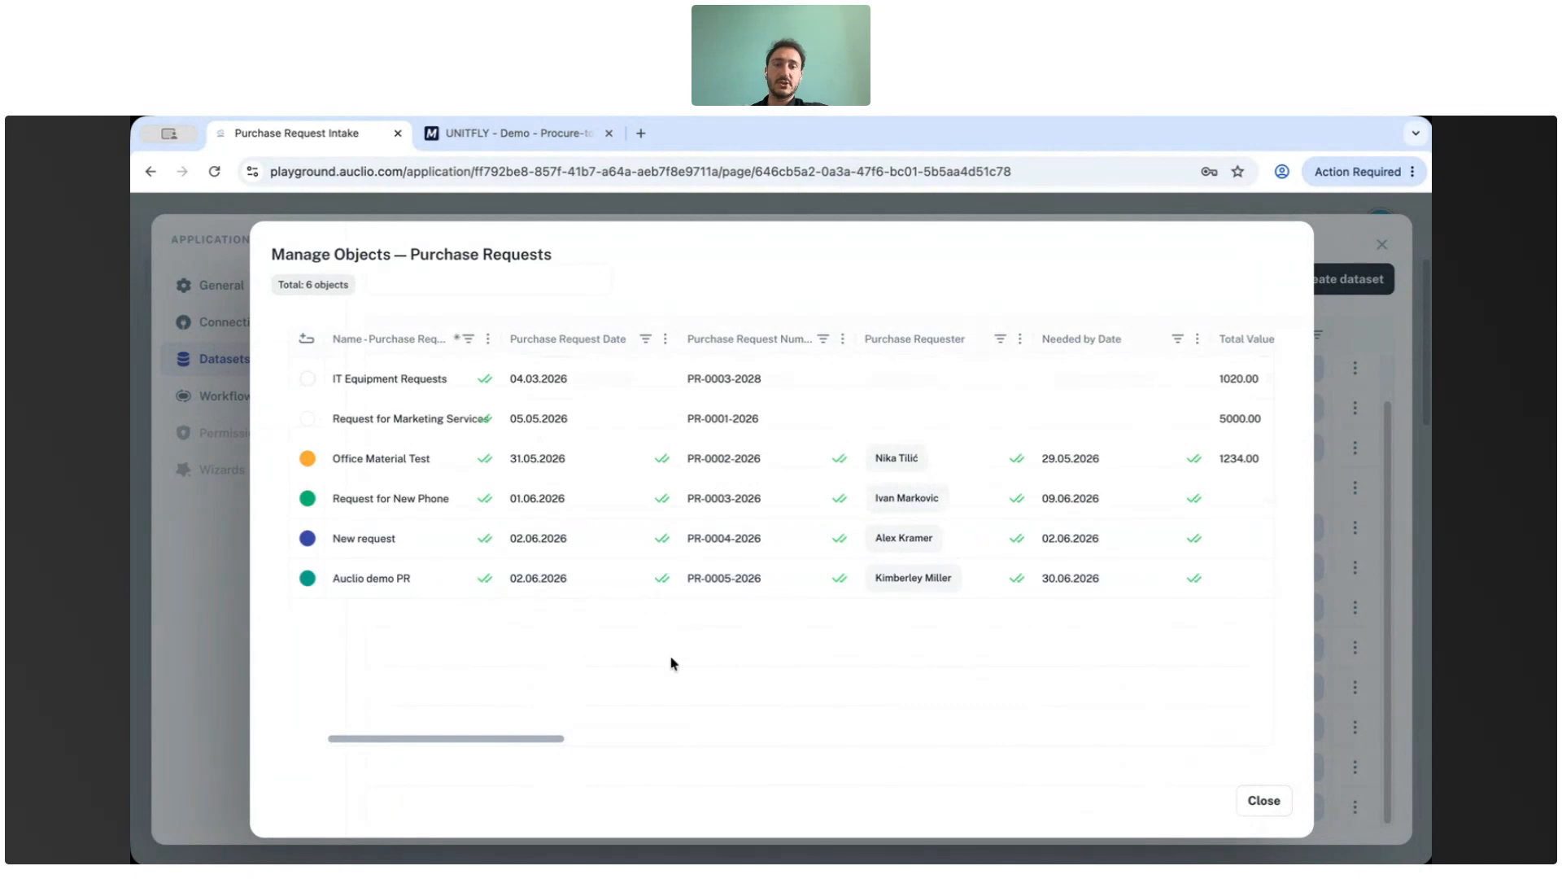
{"action": "left_click", "coordinate": [1264, 801]}
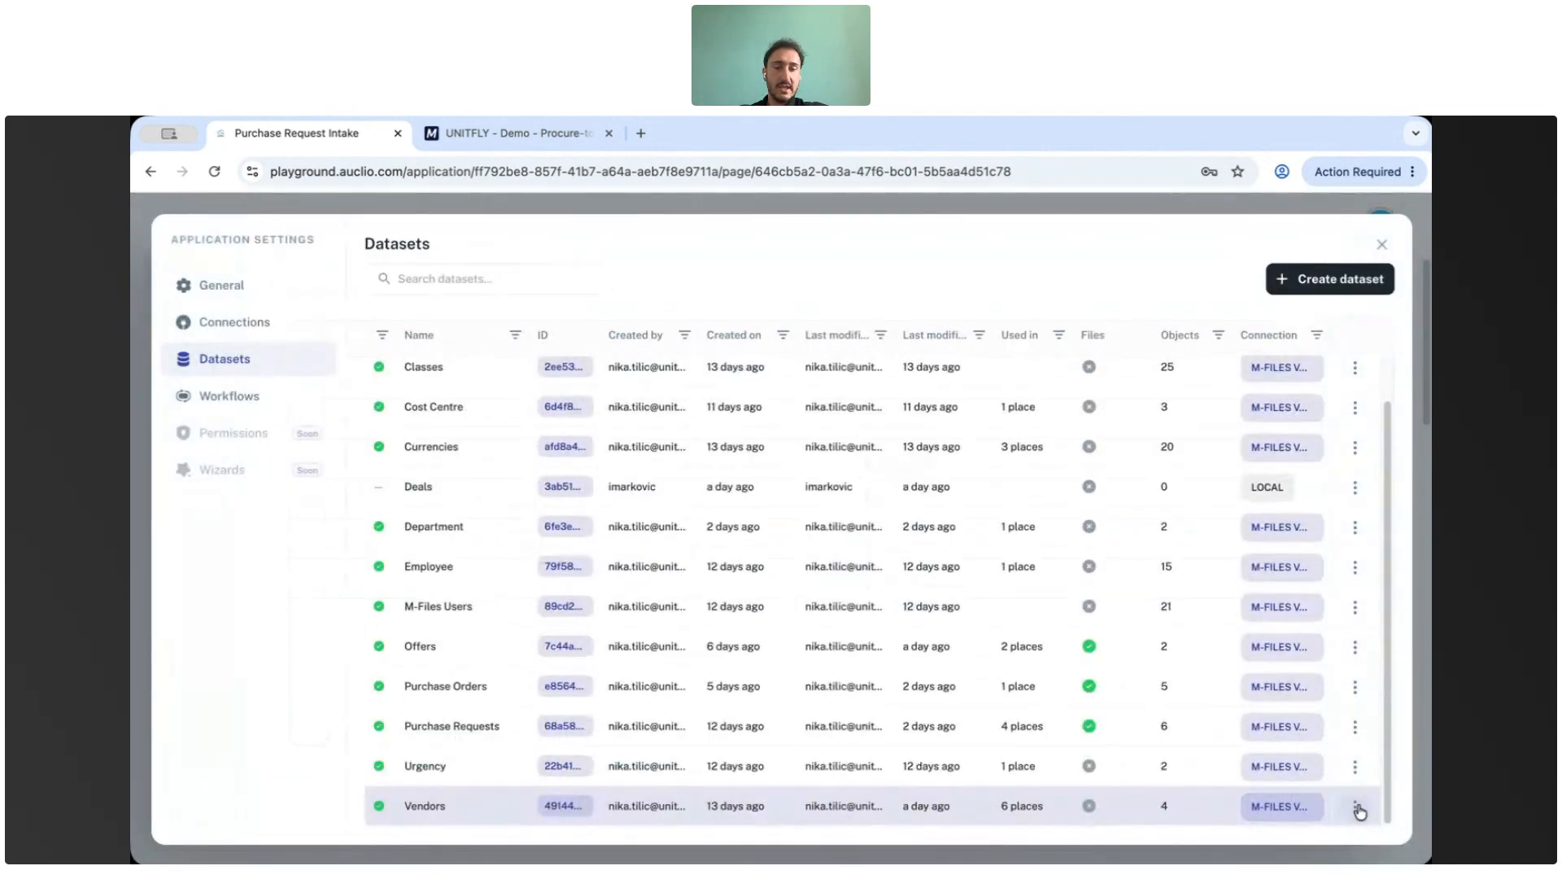
Open the Vendors dataset's refresh history.
{"action": "left_click", "coordinate": [1355, 806]}
{"action": "left_click", "coordinate": [1367, 842]}
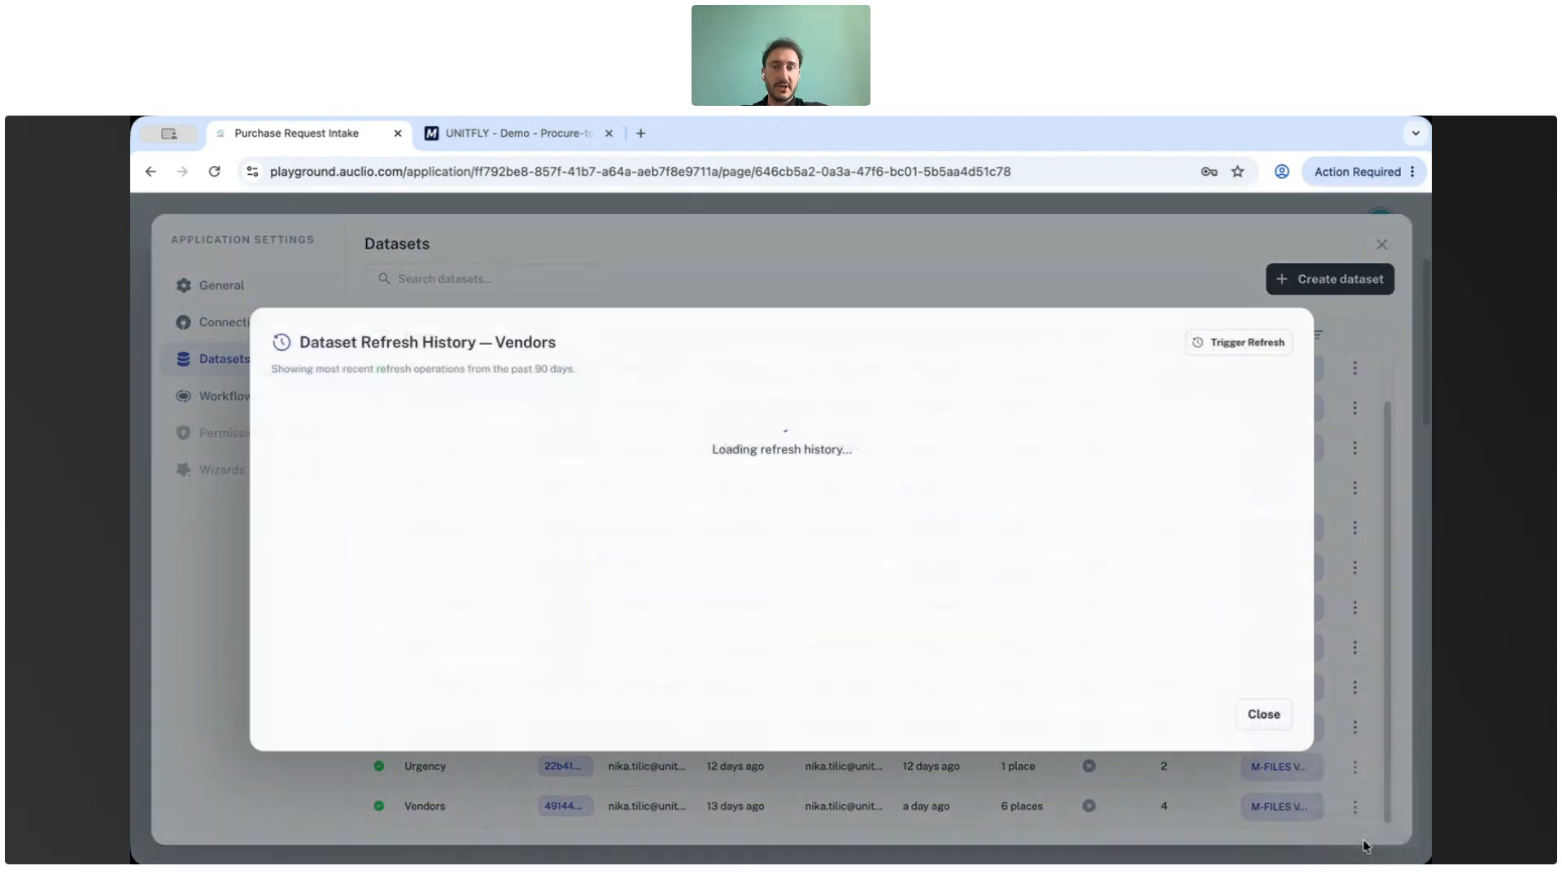
Review the Vendors refresh history entries, close it, and scroll through the datasets list.
{"action": "scroll", "coordinate": [551, 436], "scroll_direction": "down", "scroll_amount": 3}
{"action": "scroll", "coordinate": [551, 436], "scroll_direction": "up", "scroll_amount": 4}
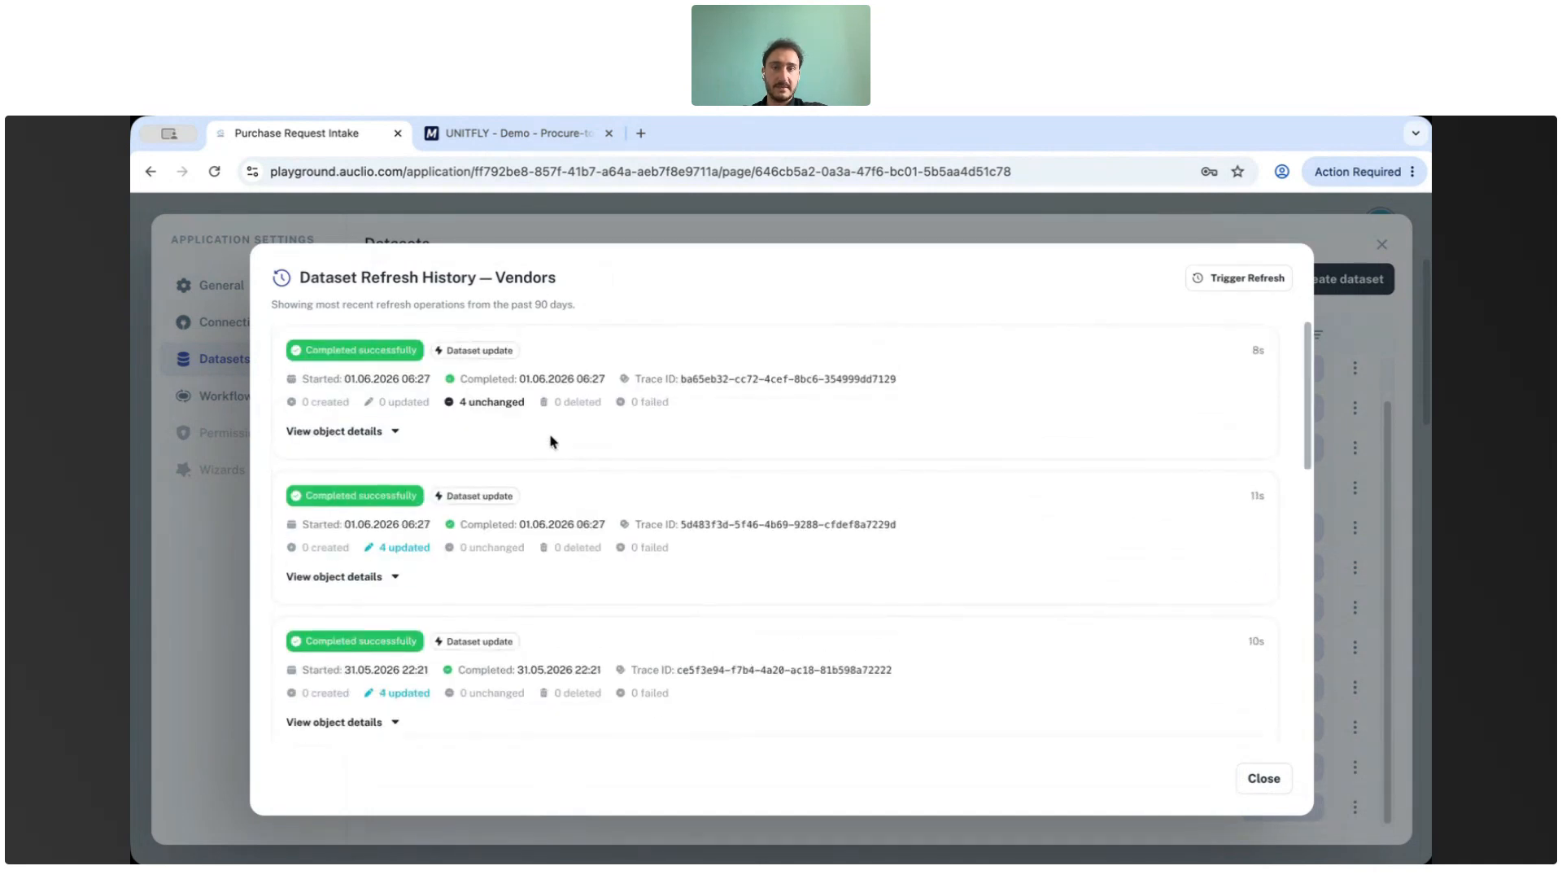
{"action": "left_click", "coordinate": [1263, 779]}
{"action": "scroll", "coordinate": [936, 553], "scroll_direction": "up", "scroll_amount": 1}
{"action": "scroll", "coordinate": [935, 554], "scroll_direction": "down", "scroll_amount": 1}
{"action": "scroll", "coordinate": [933, 559], "scroll_direction": "up", "scroll_amount": 1}
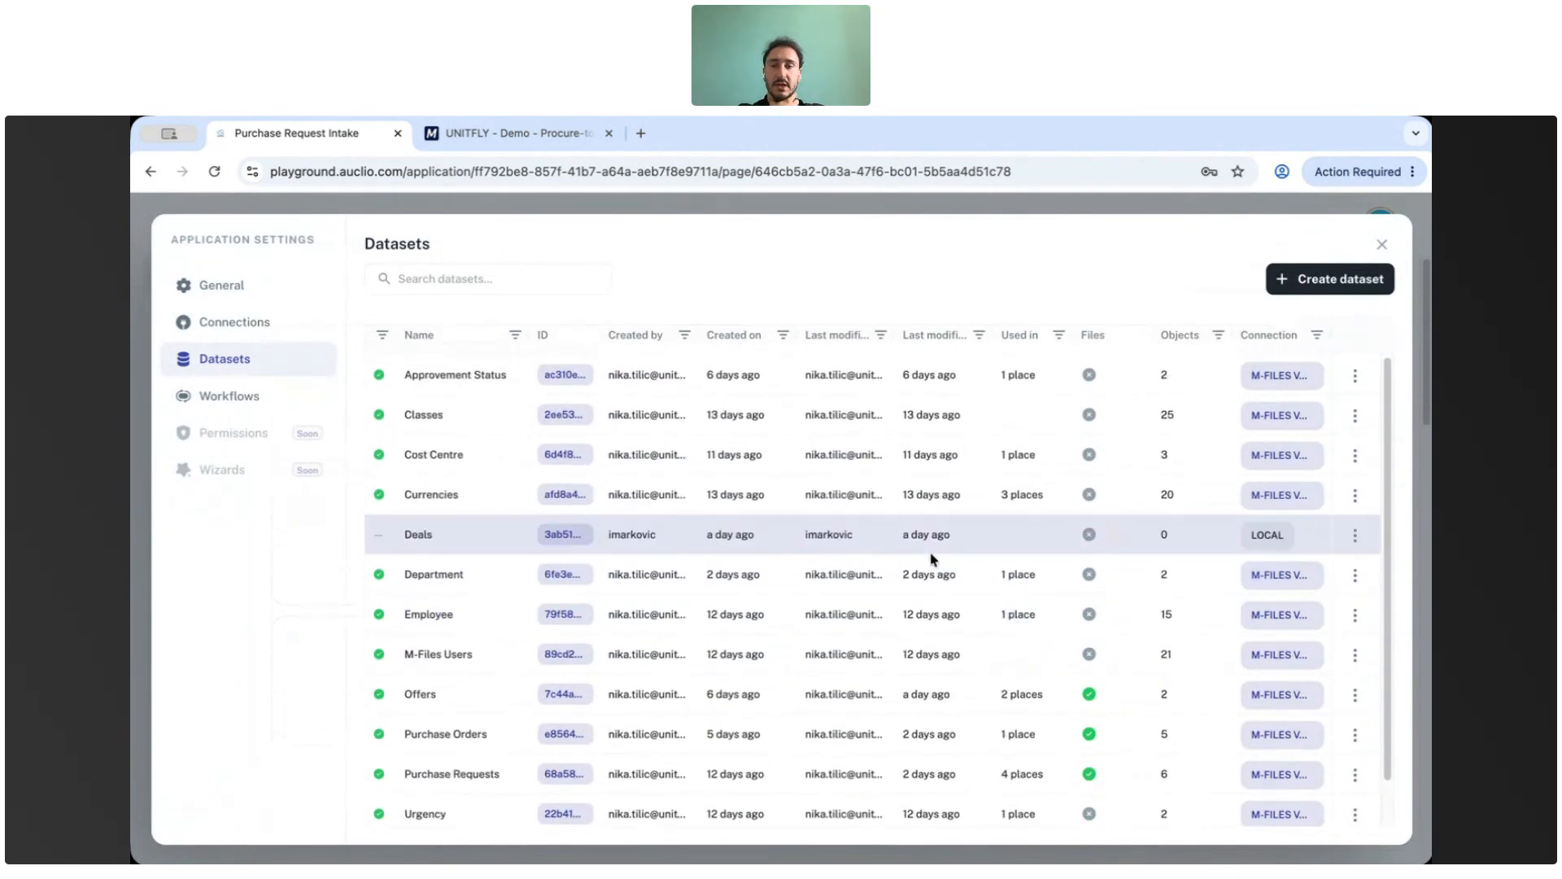
{"action": "scroll", "coordinate": [933, 558], "scroll_direction": "down", "scroll_amount": 1}
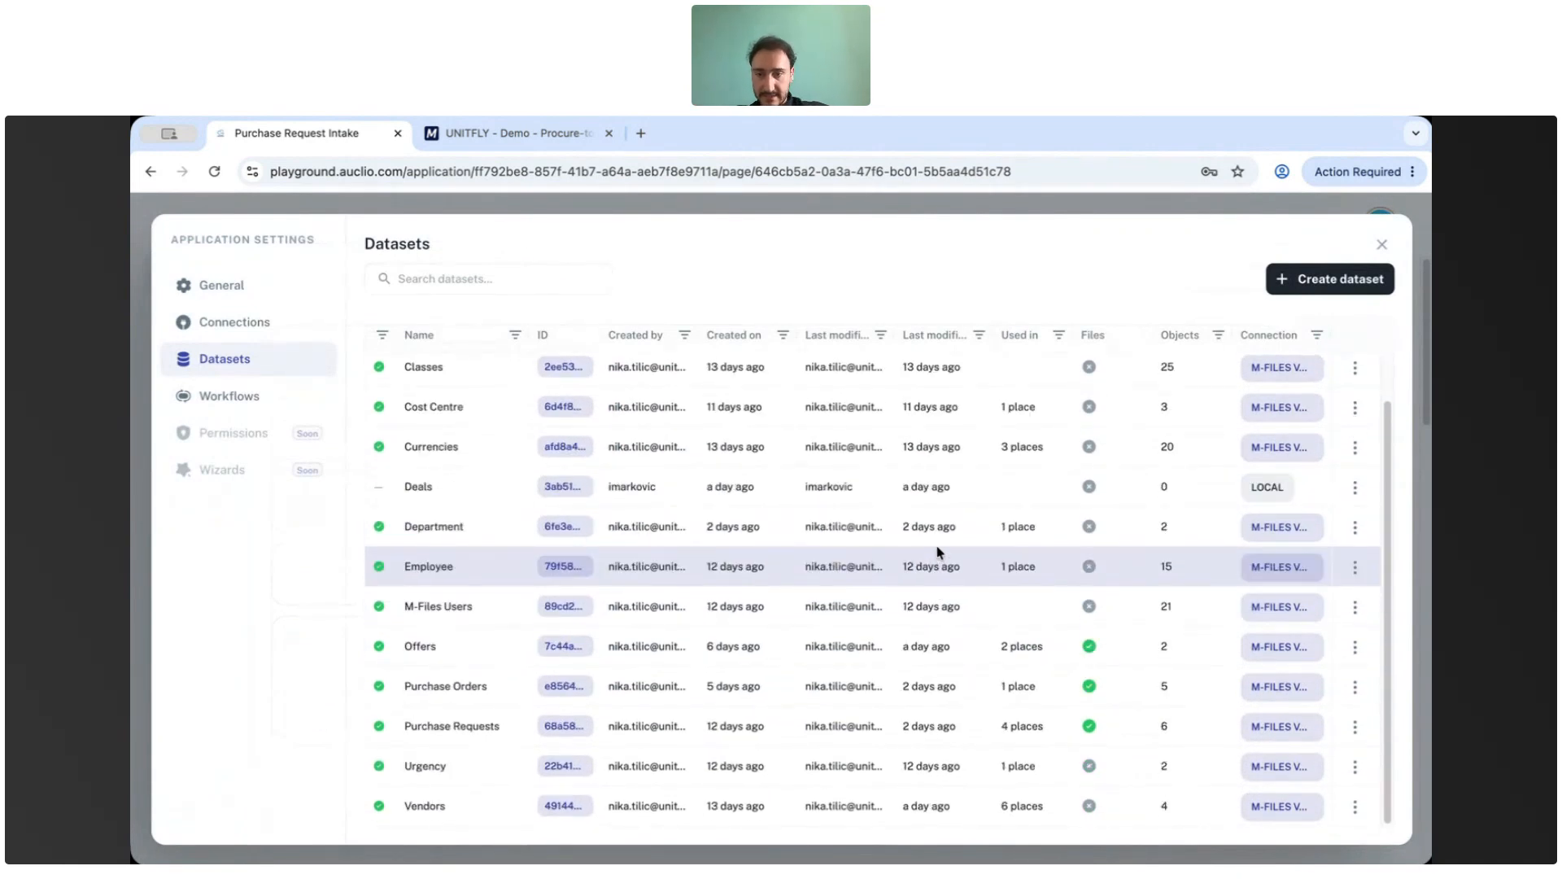
{"action": "scroll", "coordinate": [936, 570], "scroll_direction": "up", "scroll_amount": 1}
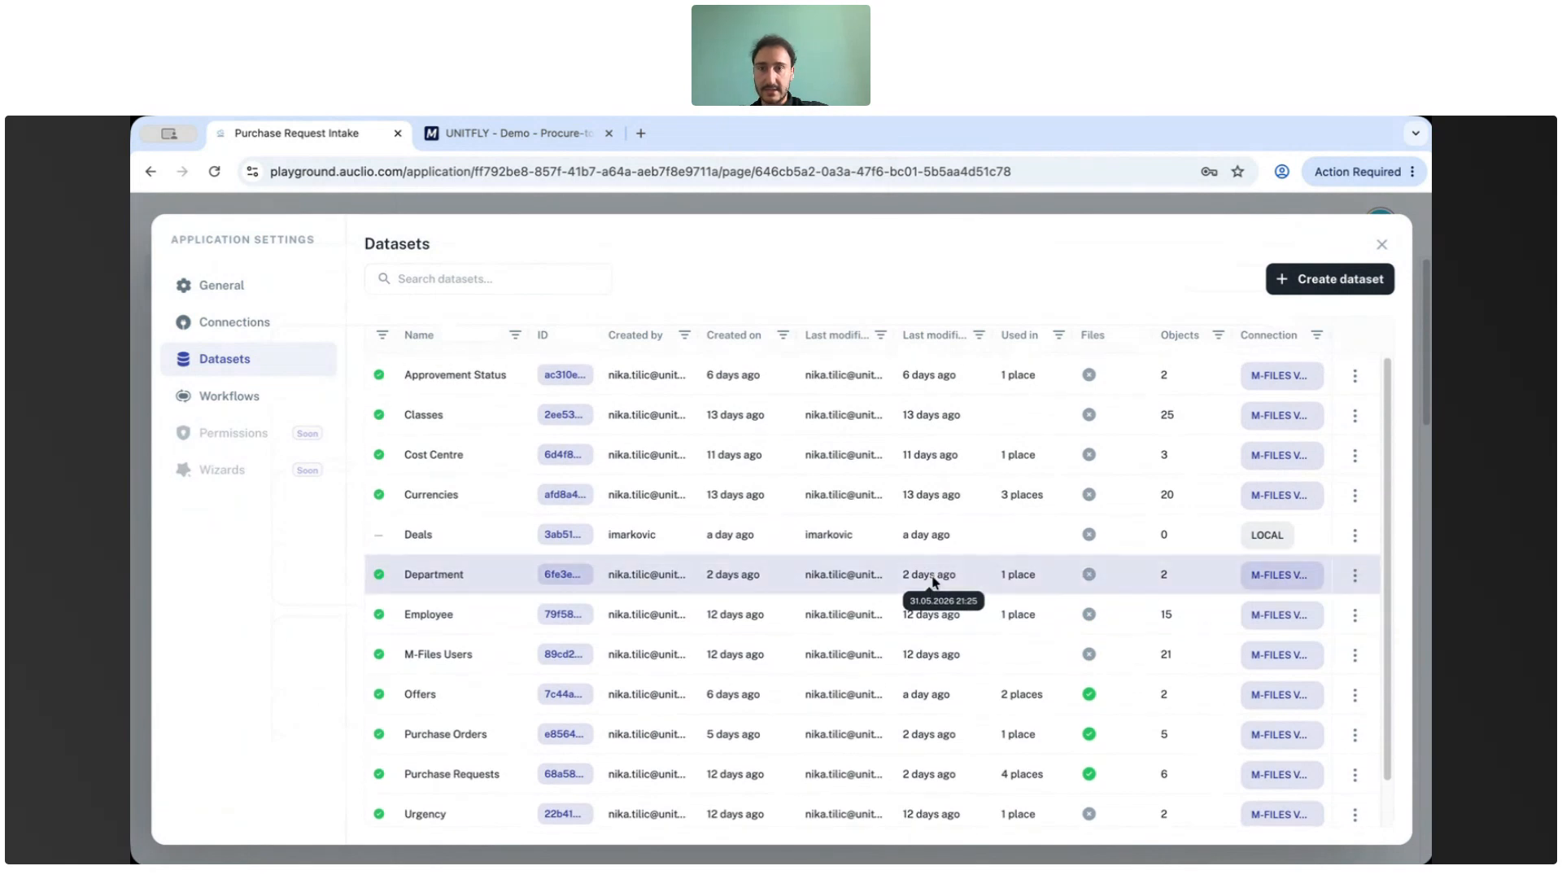
{"action": "scroll", "coordinate": [934, 582], "scroll_direction": "down", "scroll_amount": 1}
Start creating a new dataset, inspect the external connection options, then switch external connection back off.
{"action": "left_click", "coordinate": [1328, 279]}
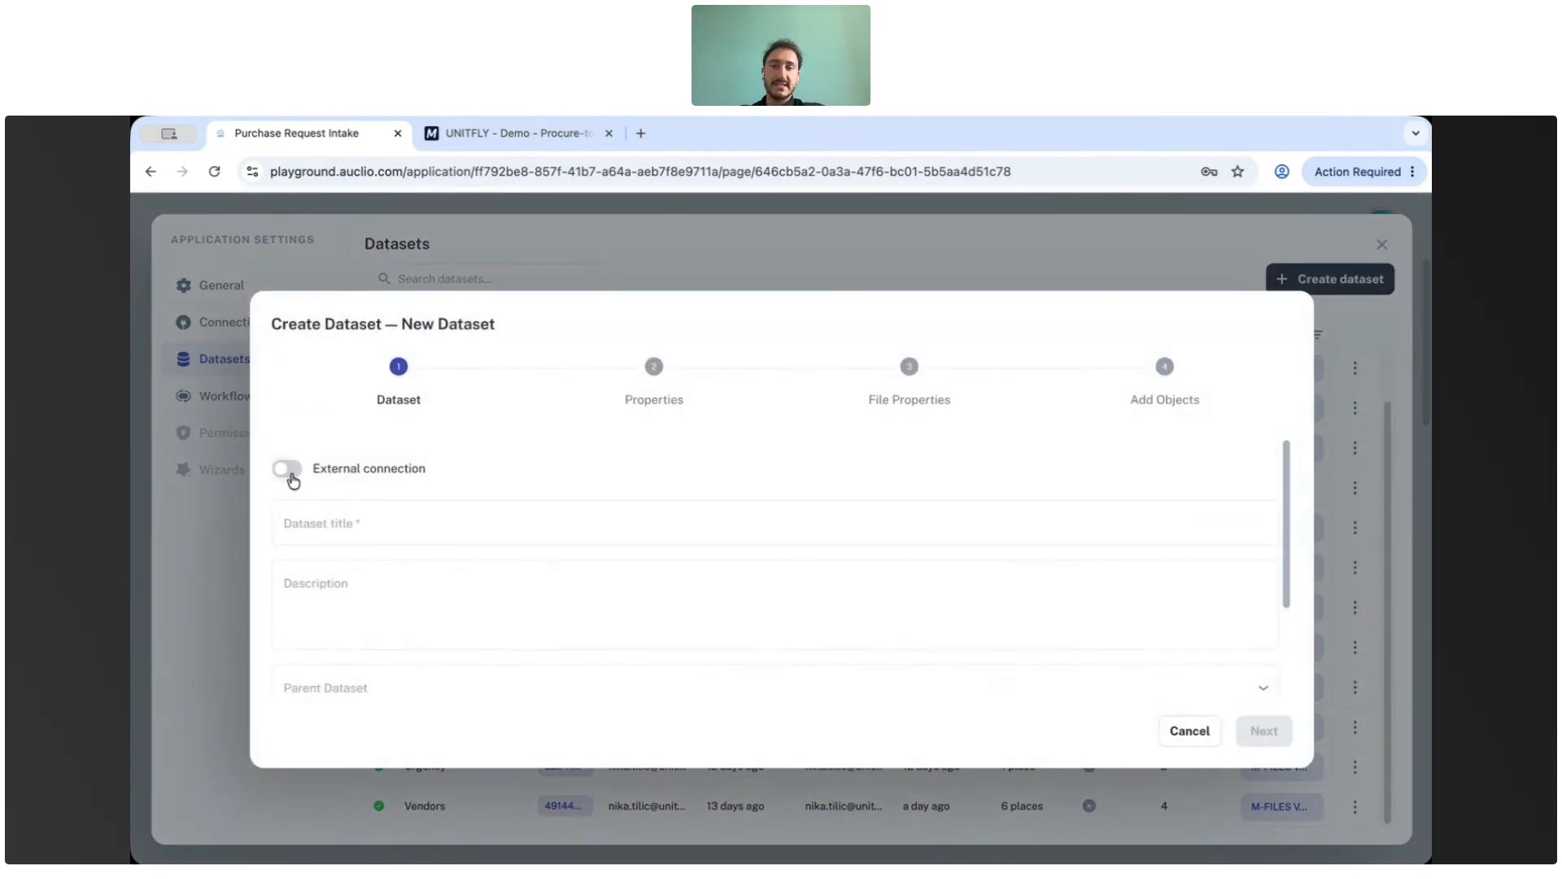
{"action": "left_click", "coordinate": [287, 470]}
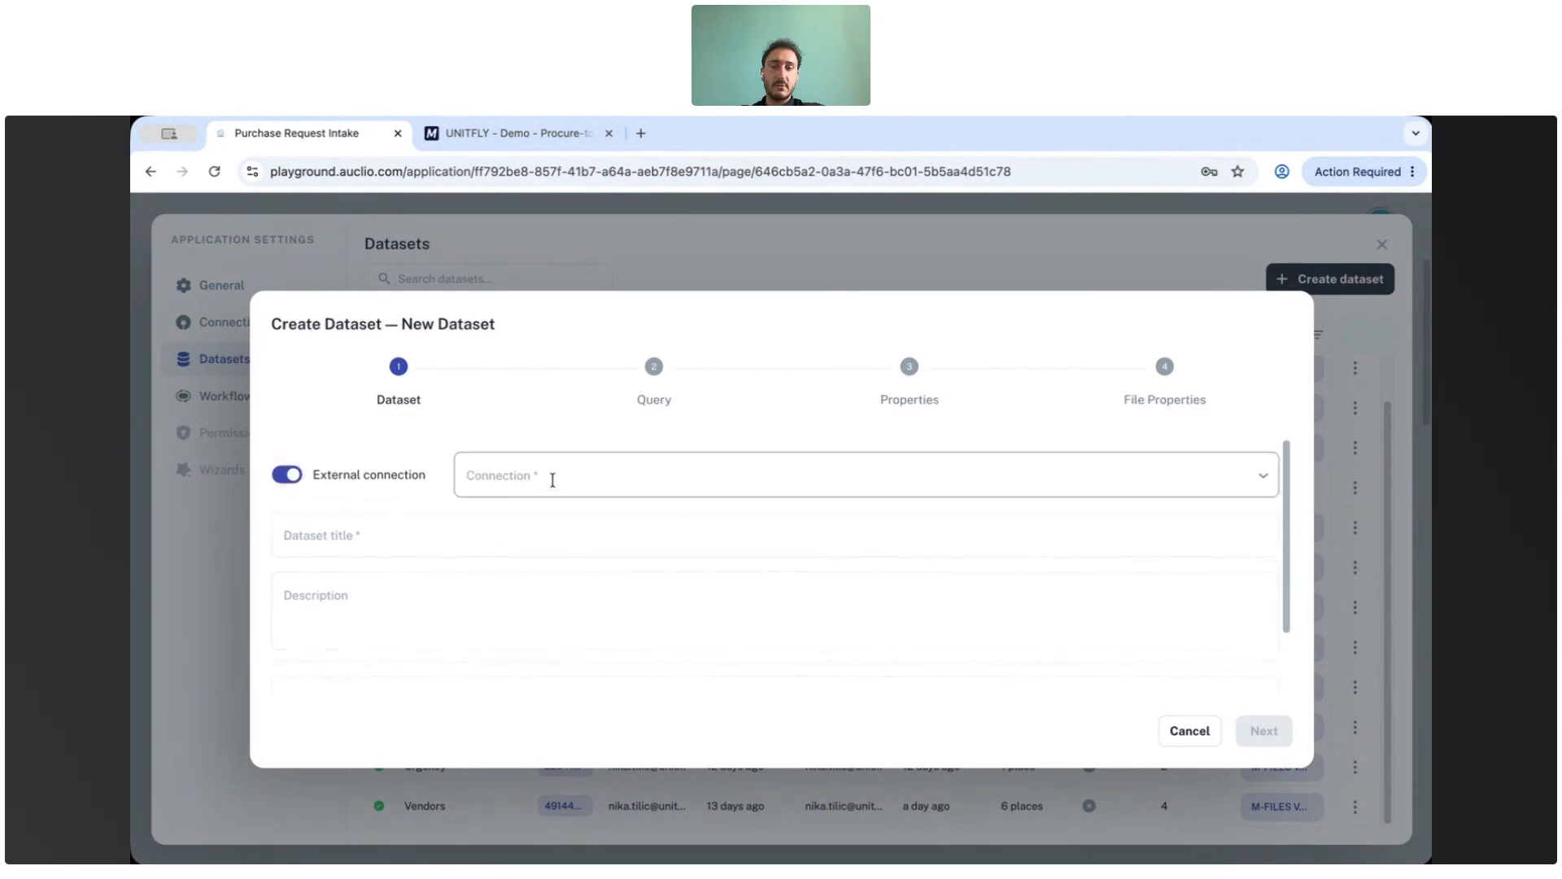
{"action": "left_click", "coordinate": [552, 484]}
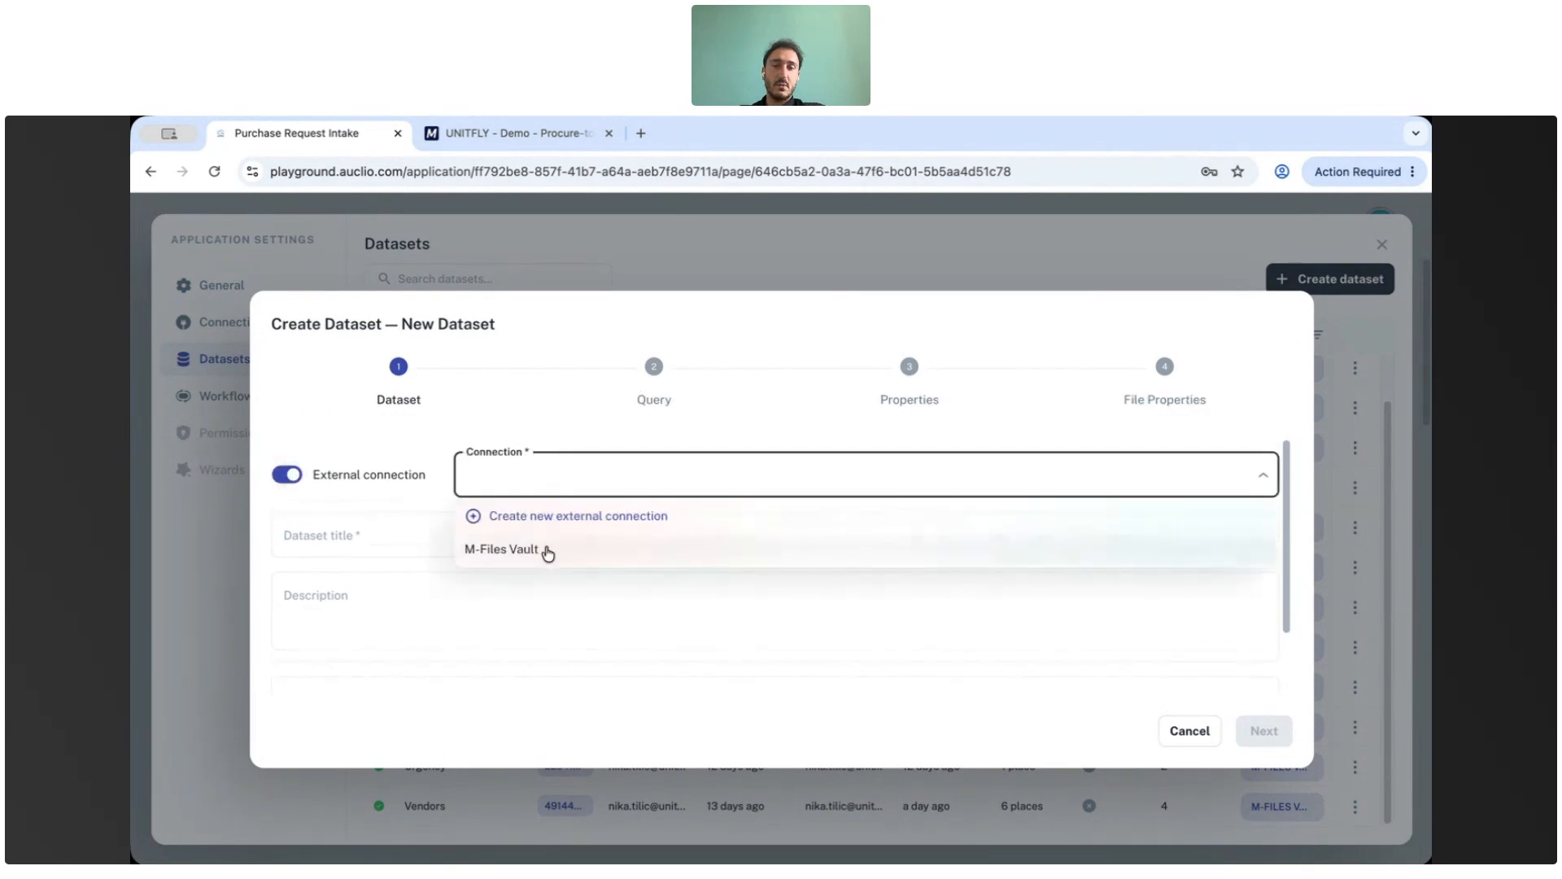
{"action": "left_click", "coordinate": [413, 452]}
{"action": "left_click", "coordinate": [520, 489]}
{"action": "left_click", "coordinate": [358, 449]}
{"action": "left_click", "coordinate": [281, 494]}
{"action": "left_click", "coordinate": [413, 527]}
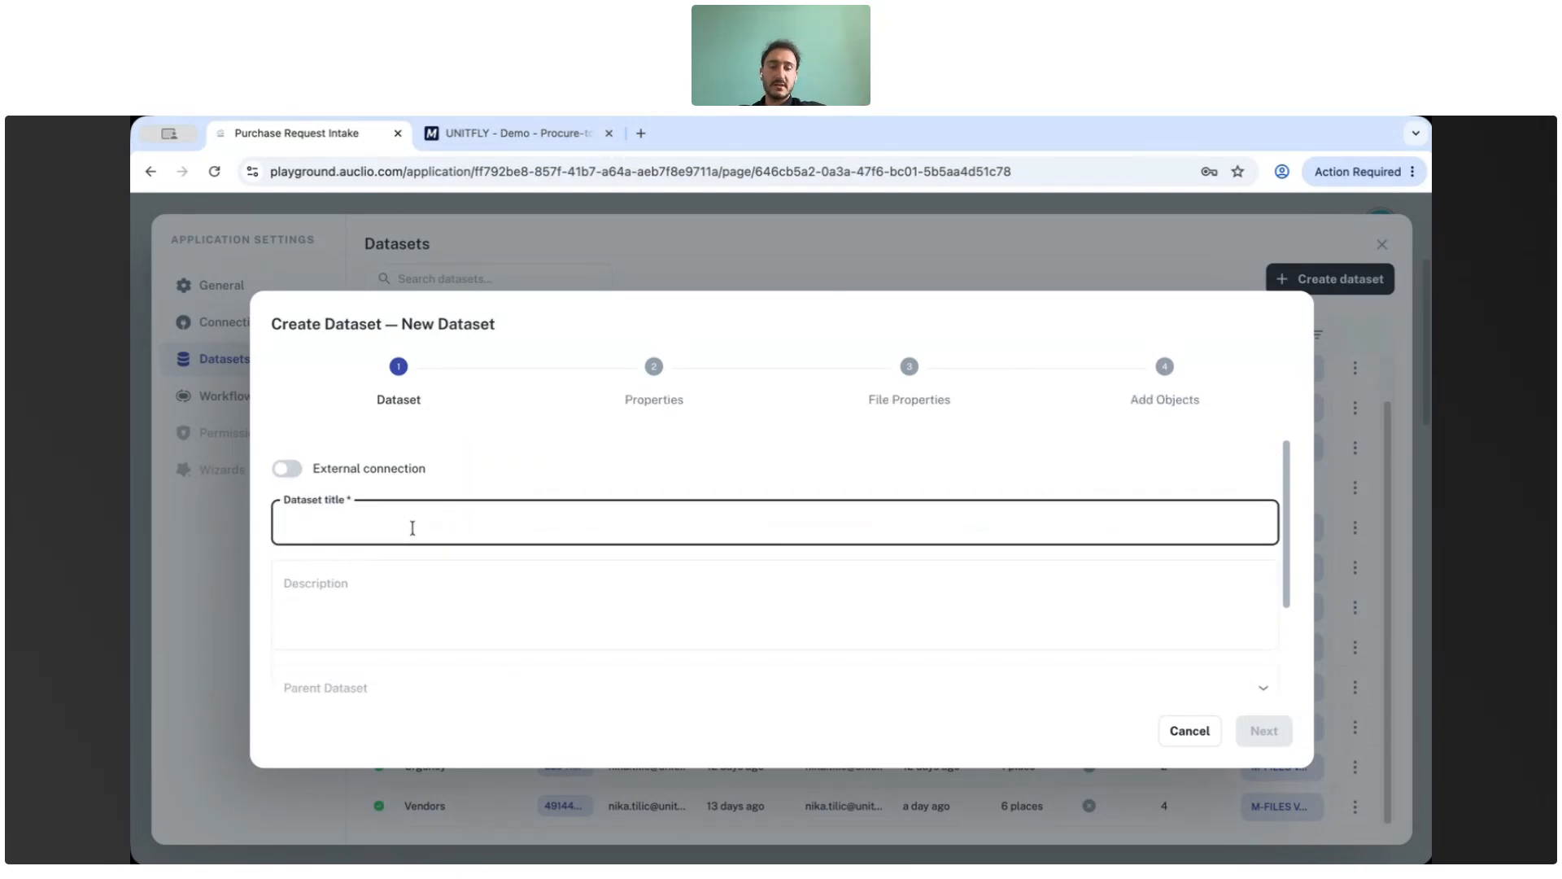
Title the dataset Project, review the remaining fields, and continue to the properties step.
{"action": "type", "text": "Po"}
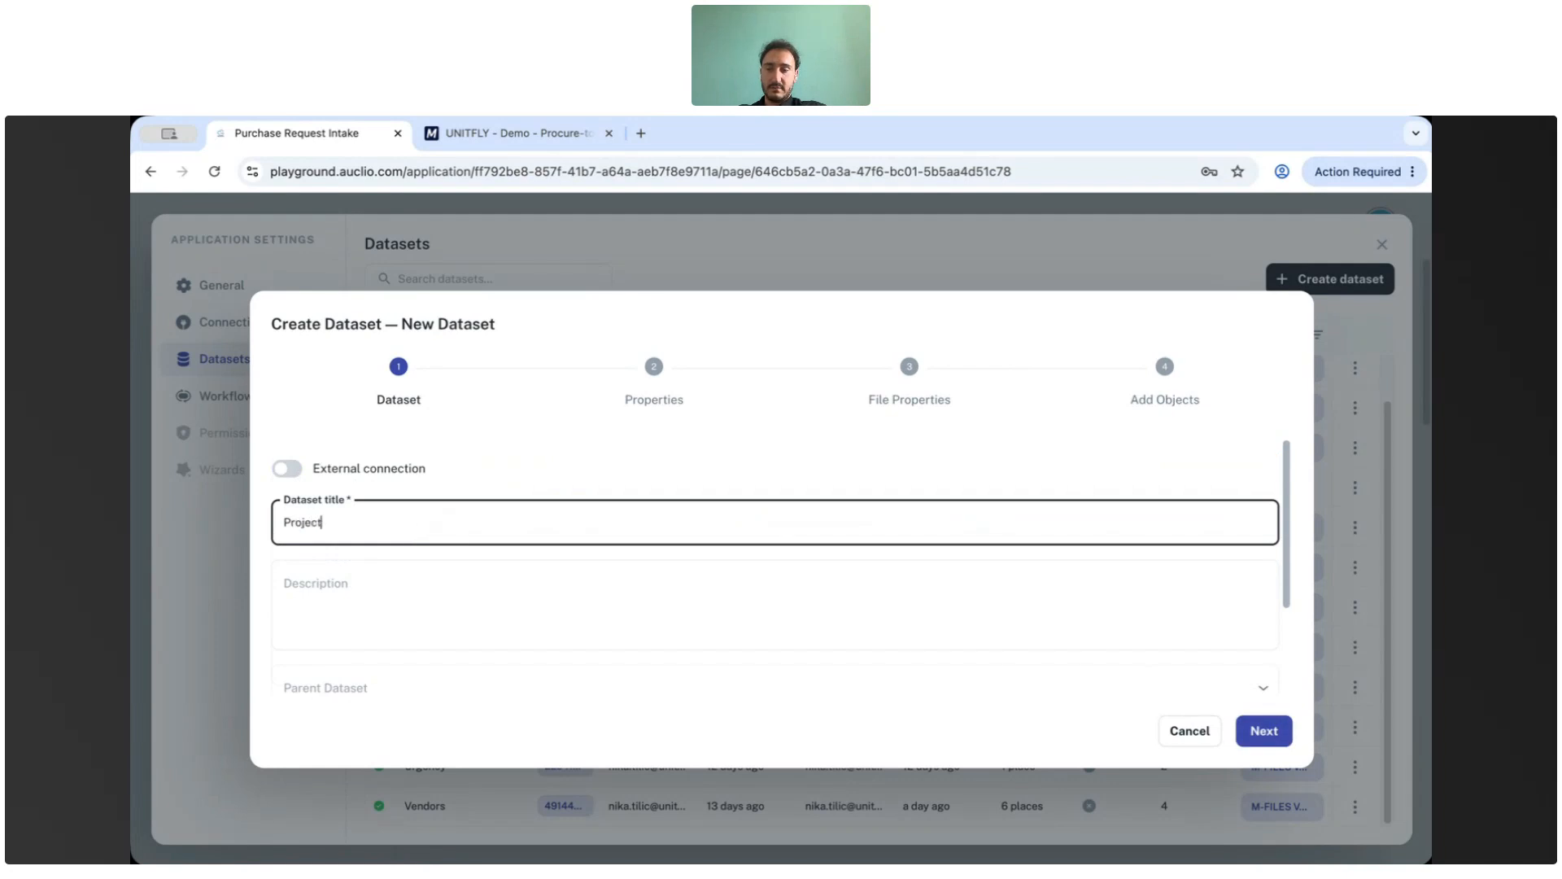
{"action": "scroll", "coordinate": [495, 553], "scroll_direction": "down", "scroll_amount": 1}
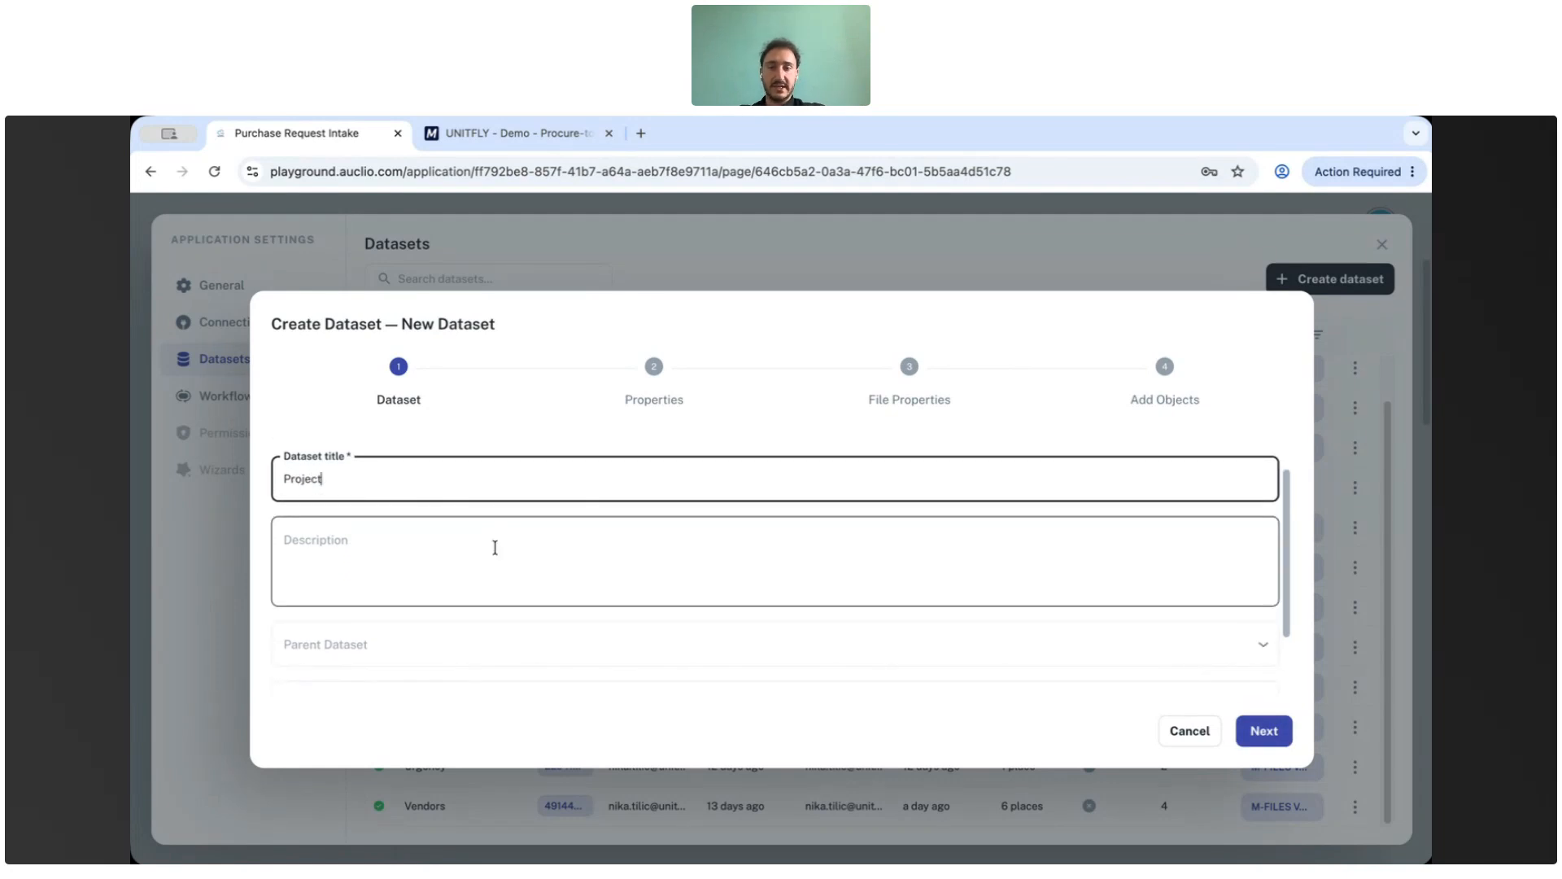
{"action": "scroll", "coordinate": [479, 545], "scroll_direction": "down", "scroll_amount": 2}
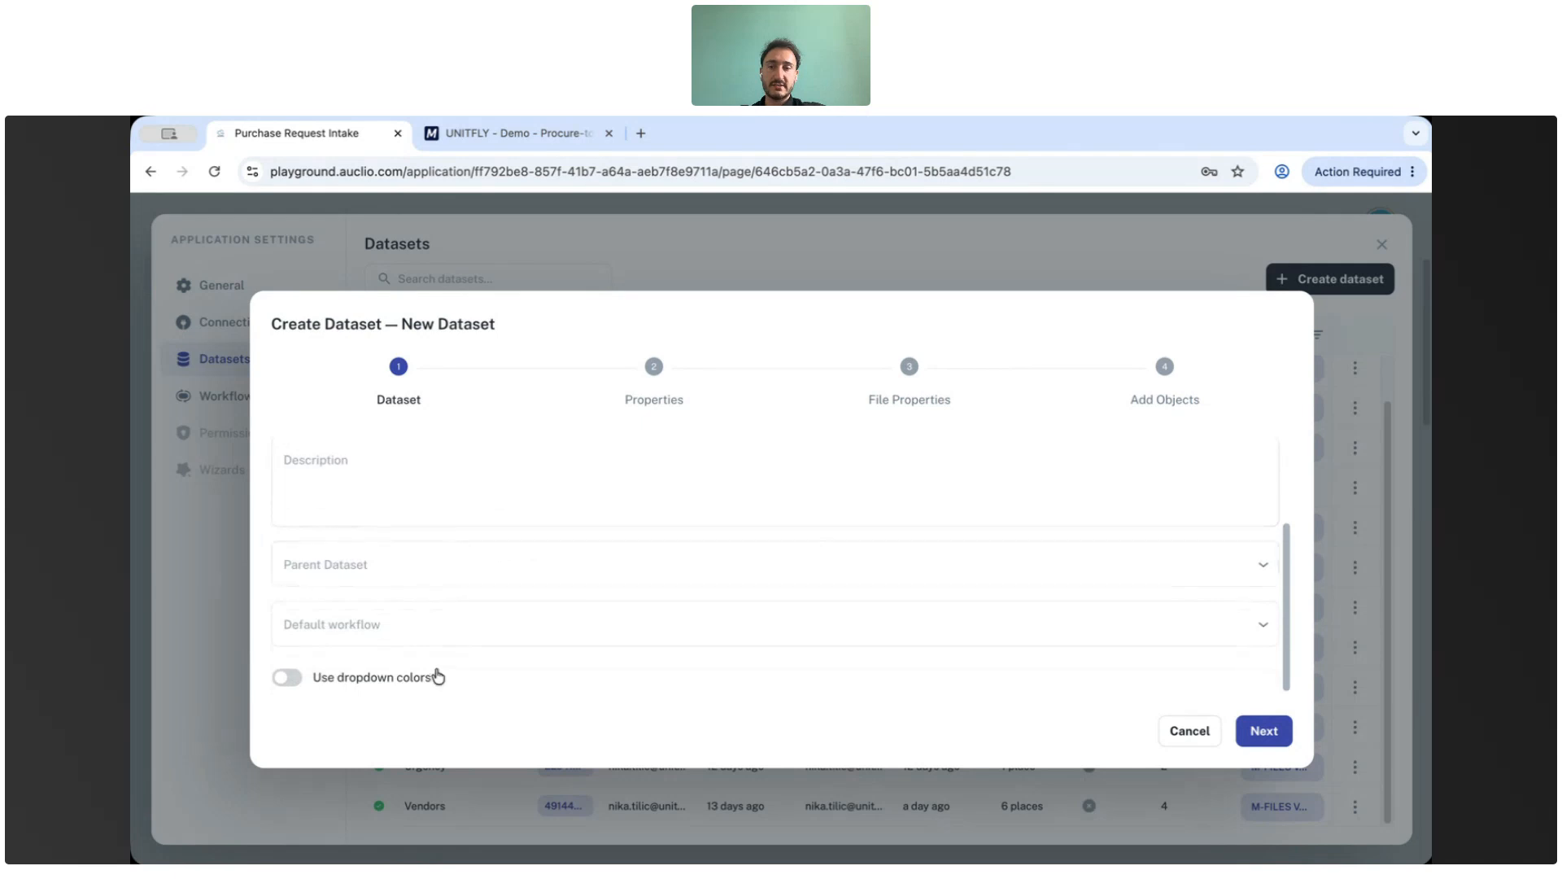
{"action": "left_click", "coordinate": [1264, 730]}
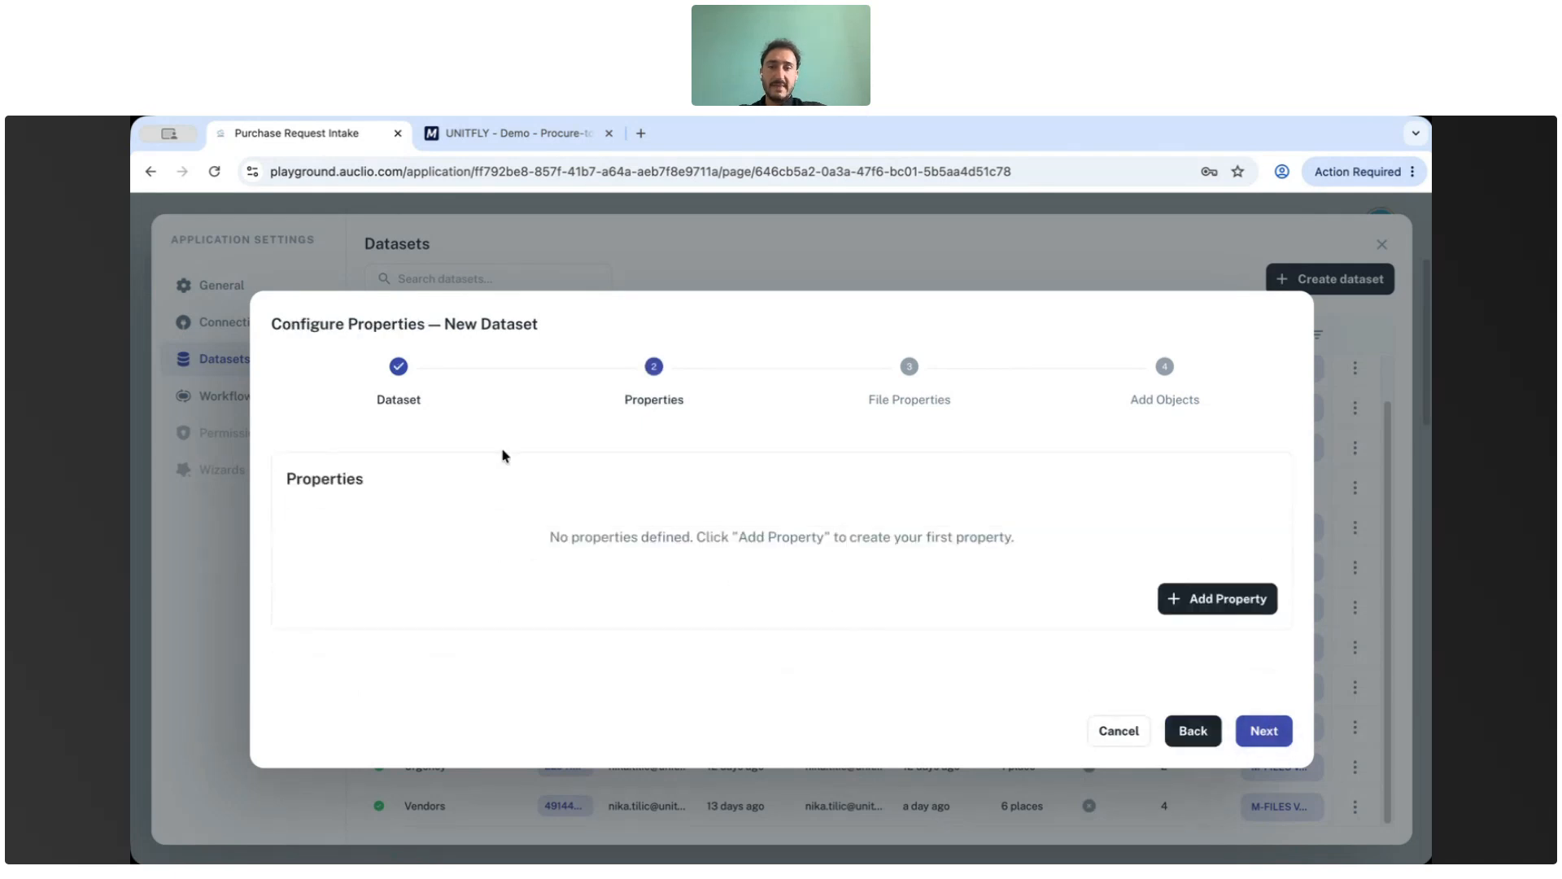
Add a Project Name property with the String data type.
{"action": "left_click", "coordinate": [1188, 598]}
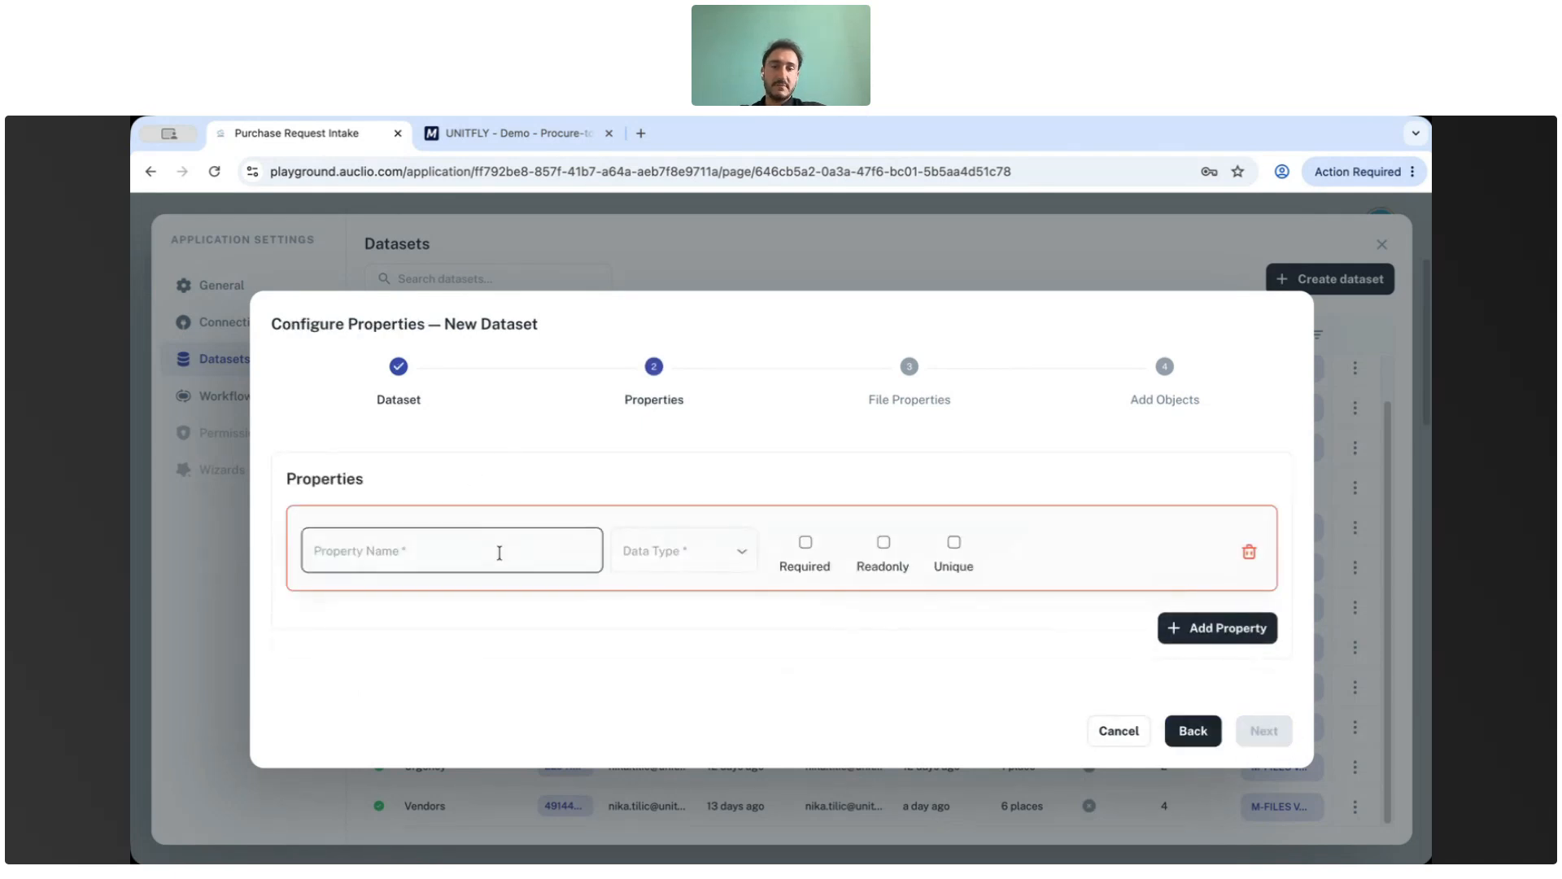
{"action": "left_click", "coordinate": [651, 551]}
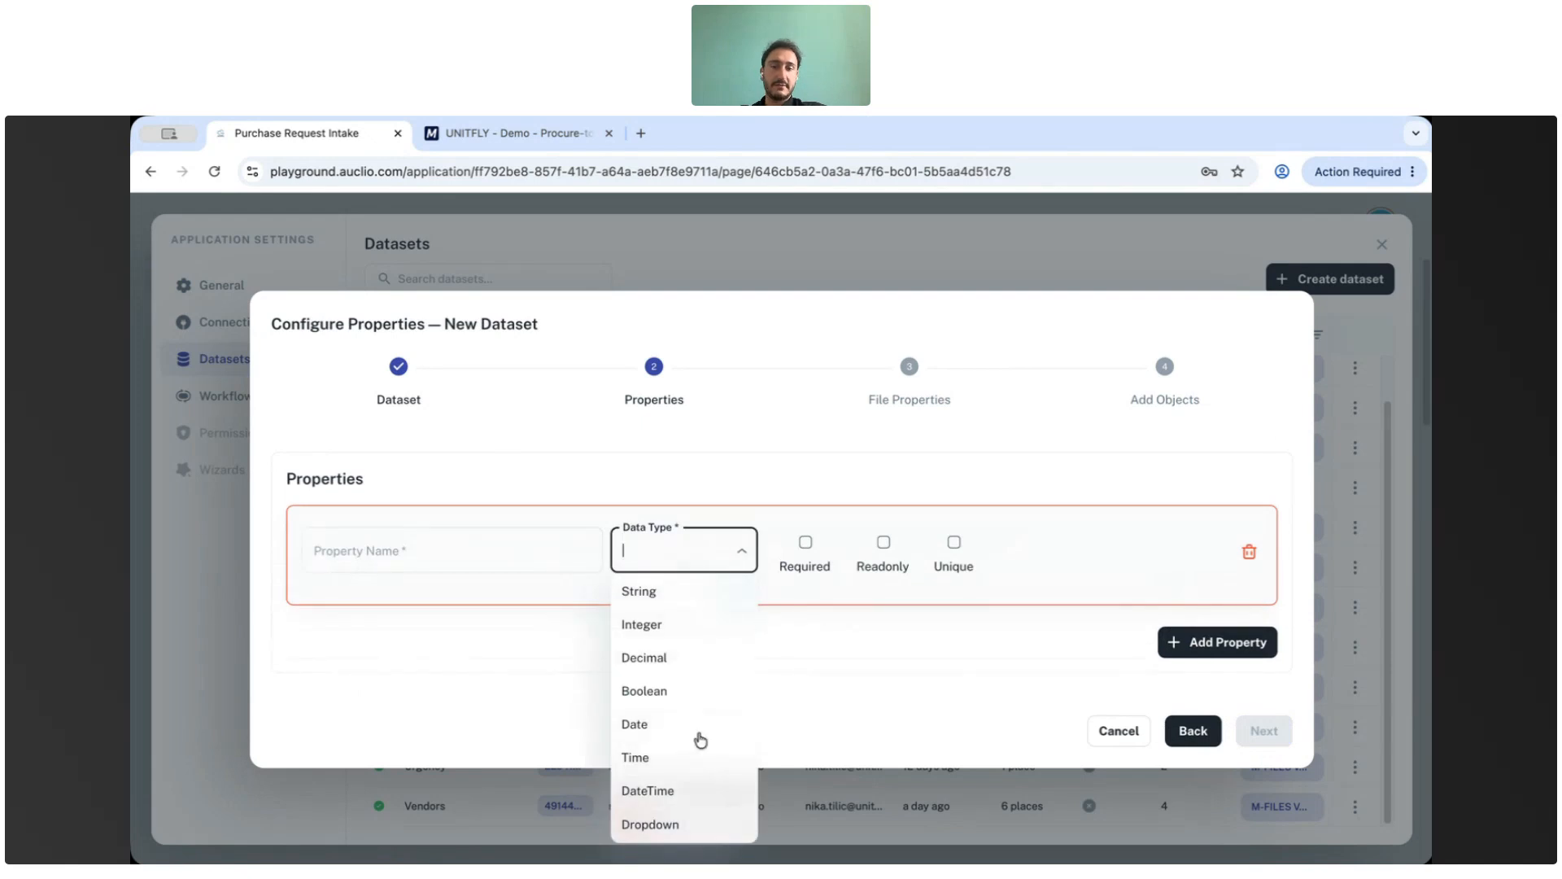
{"action": "left_click", "coordinate": [481, 541]}
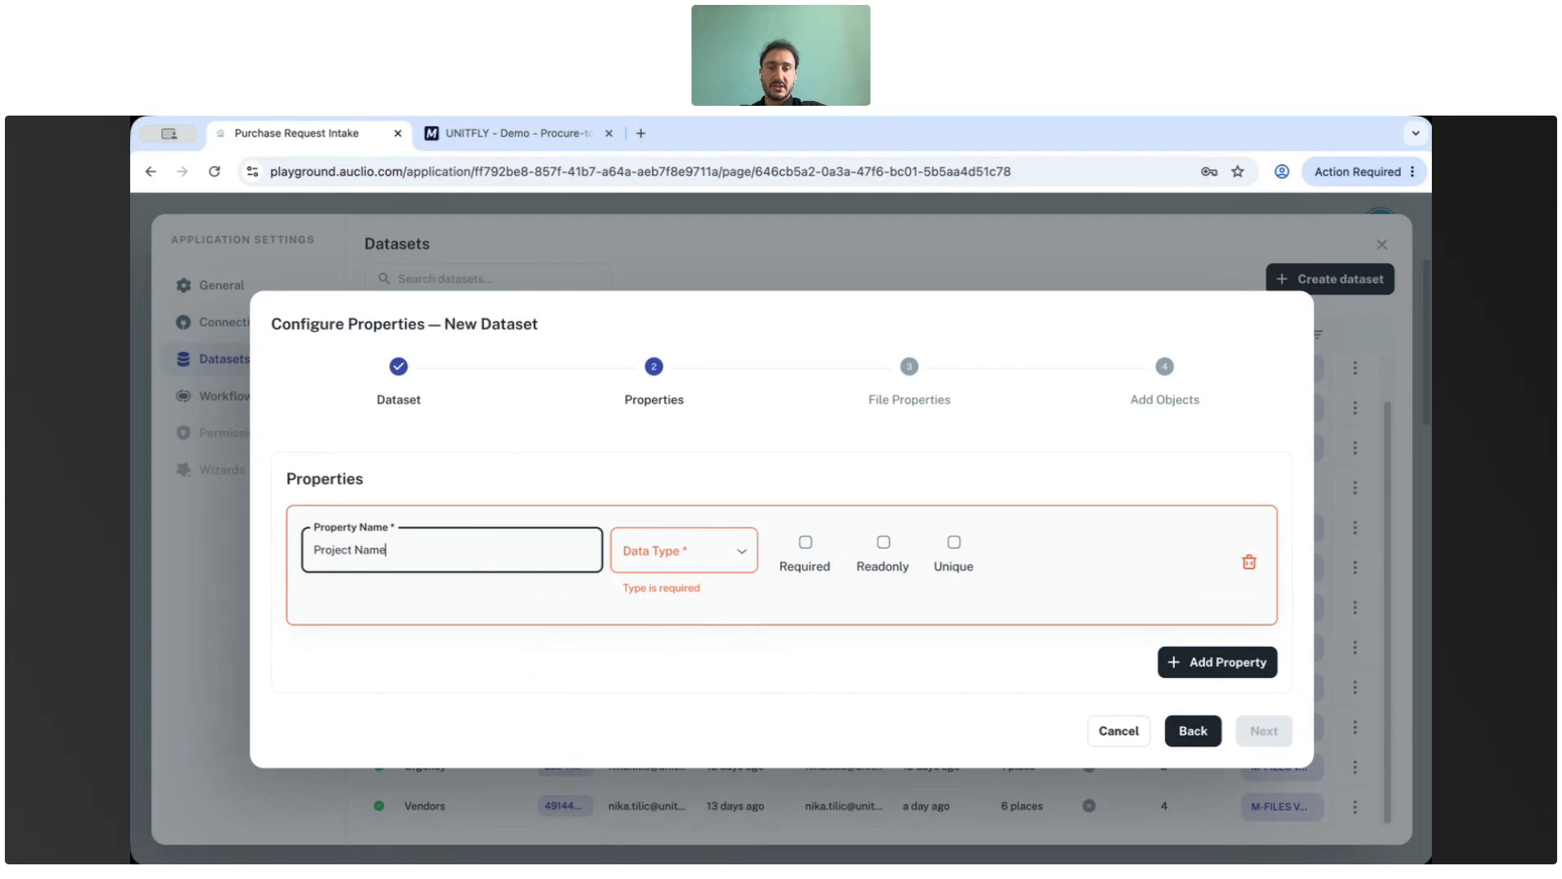
{"action": "left_click", "coordinate": [739, 553]}
{"action": "left_click", "coordinate": [698, 593]}
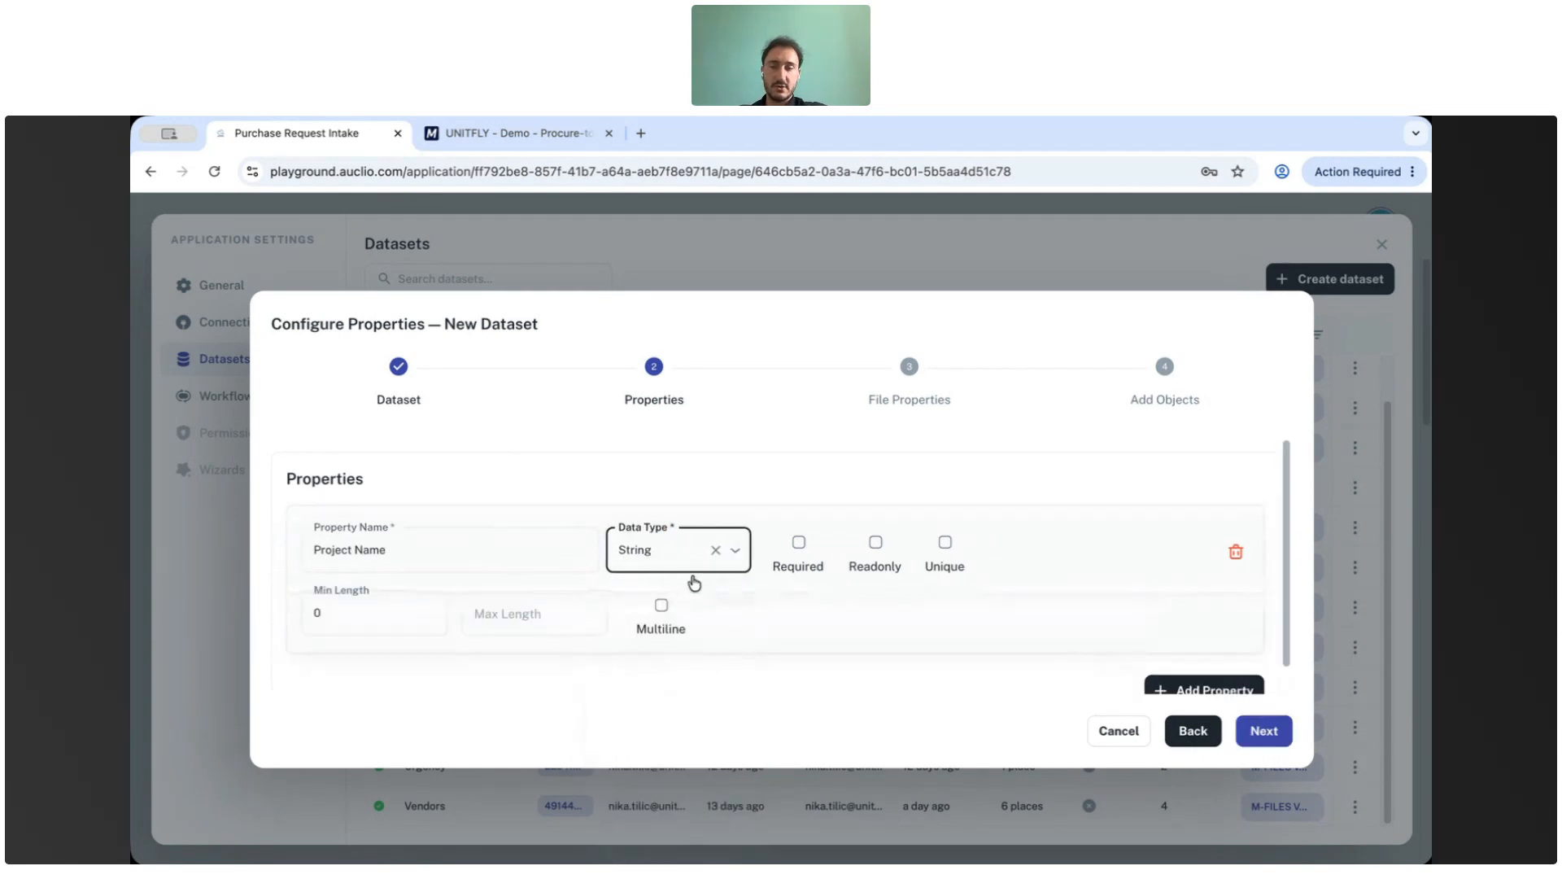
Add a second property named Project ID with the Integer data type.
{"action": "scroll", "coordinate": [911, 600], "scroll_direction": "down", "scroll_amount": 1}
{"action": "left_click", "coordinate": [1161, 666]}
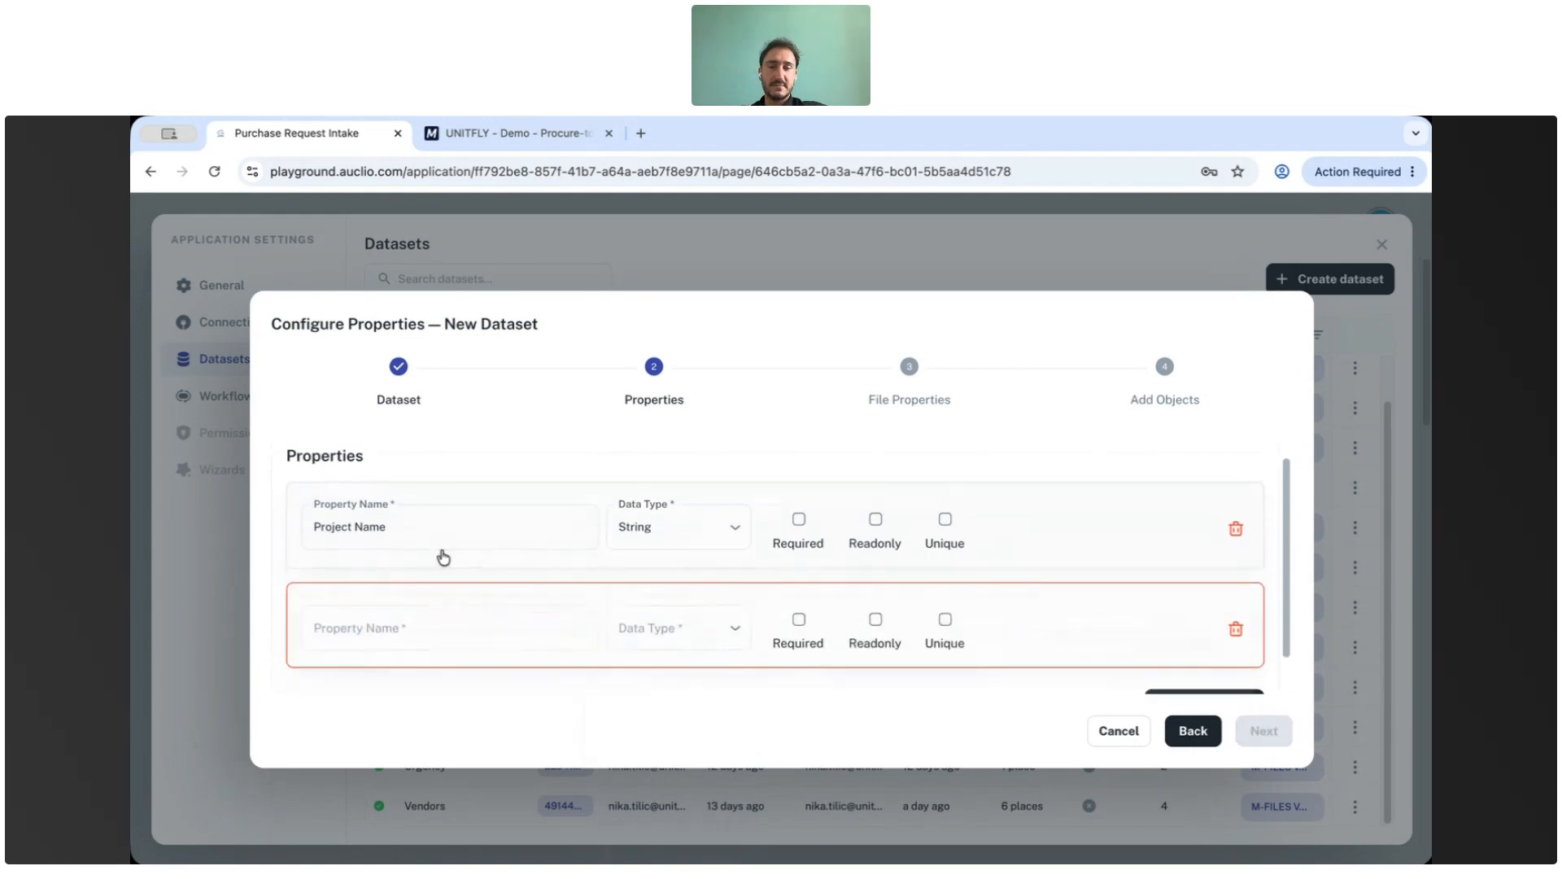
{"action": "left_click", "coordinate": [459, 625]}
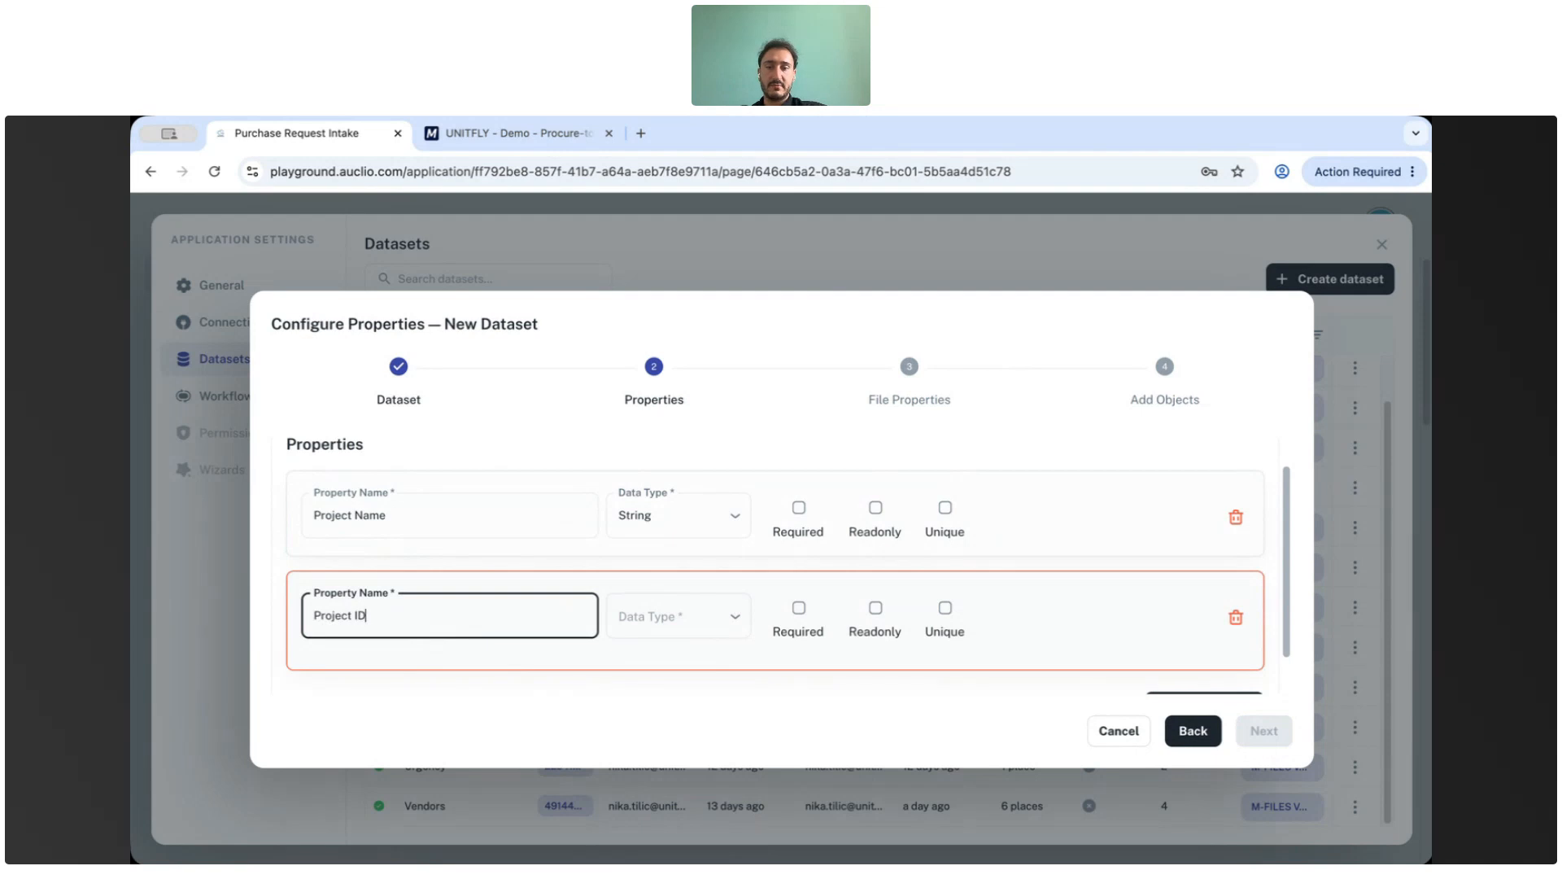
{"action": "type", "text": "Project ID"}
{"action": "left_click", "coordinate": [735, 618]}
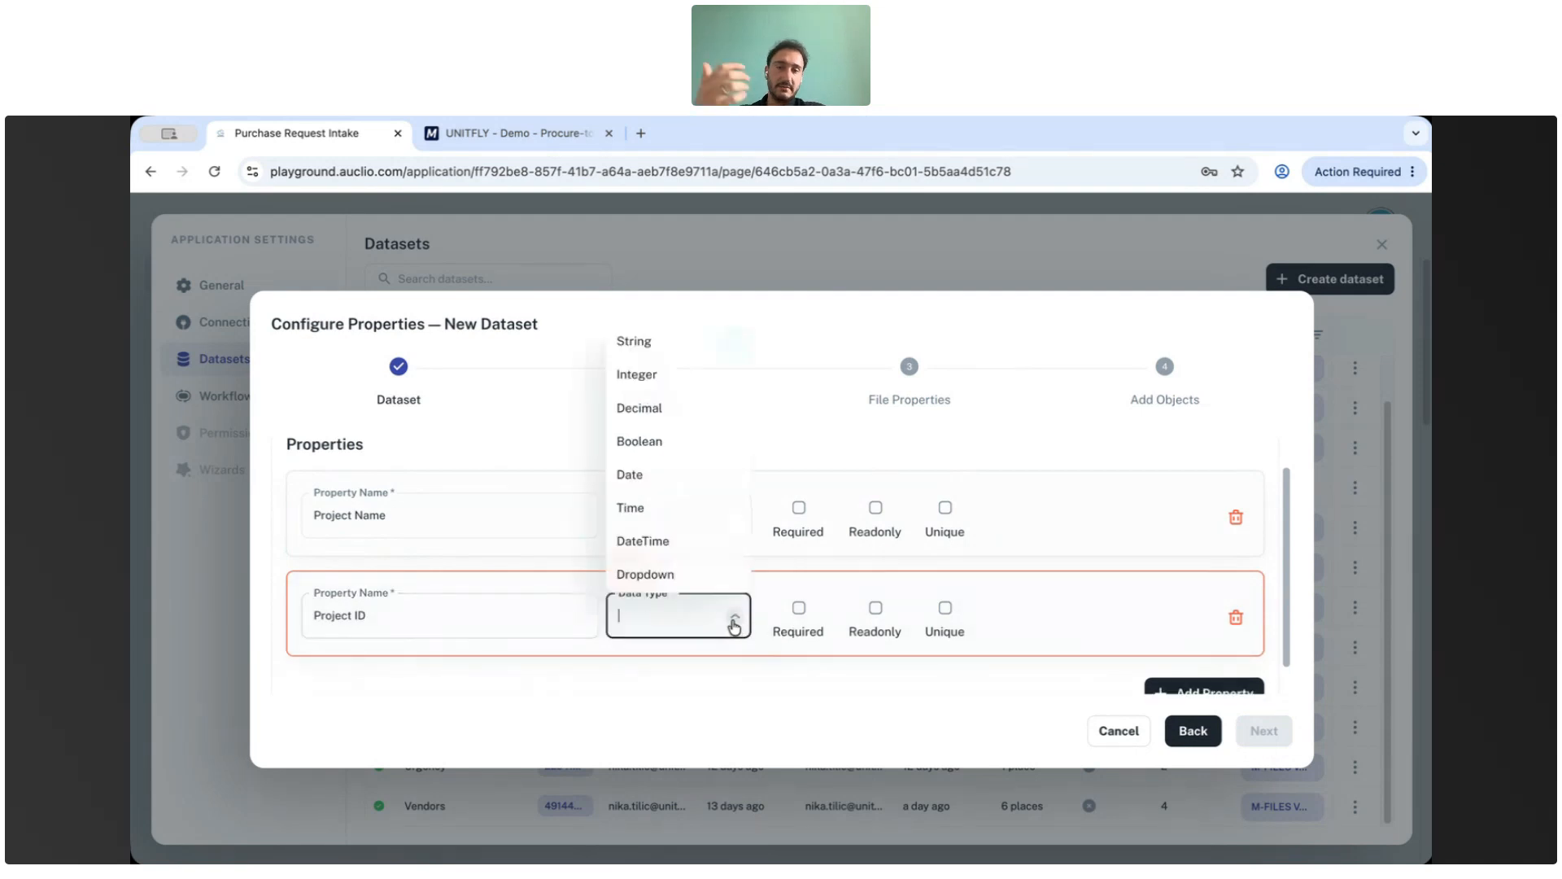
{"action": "left_click", "coordinate": [648, 376]}
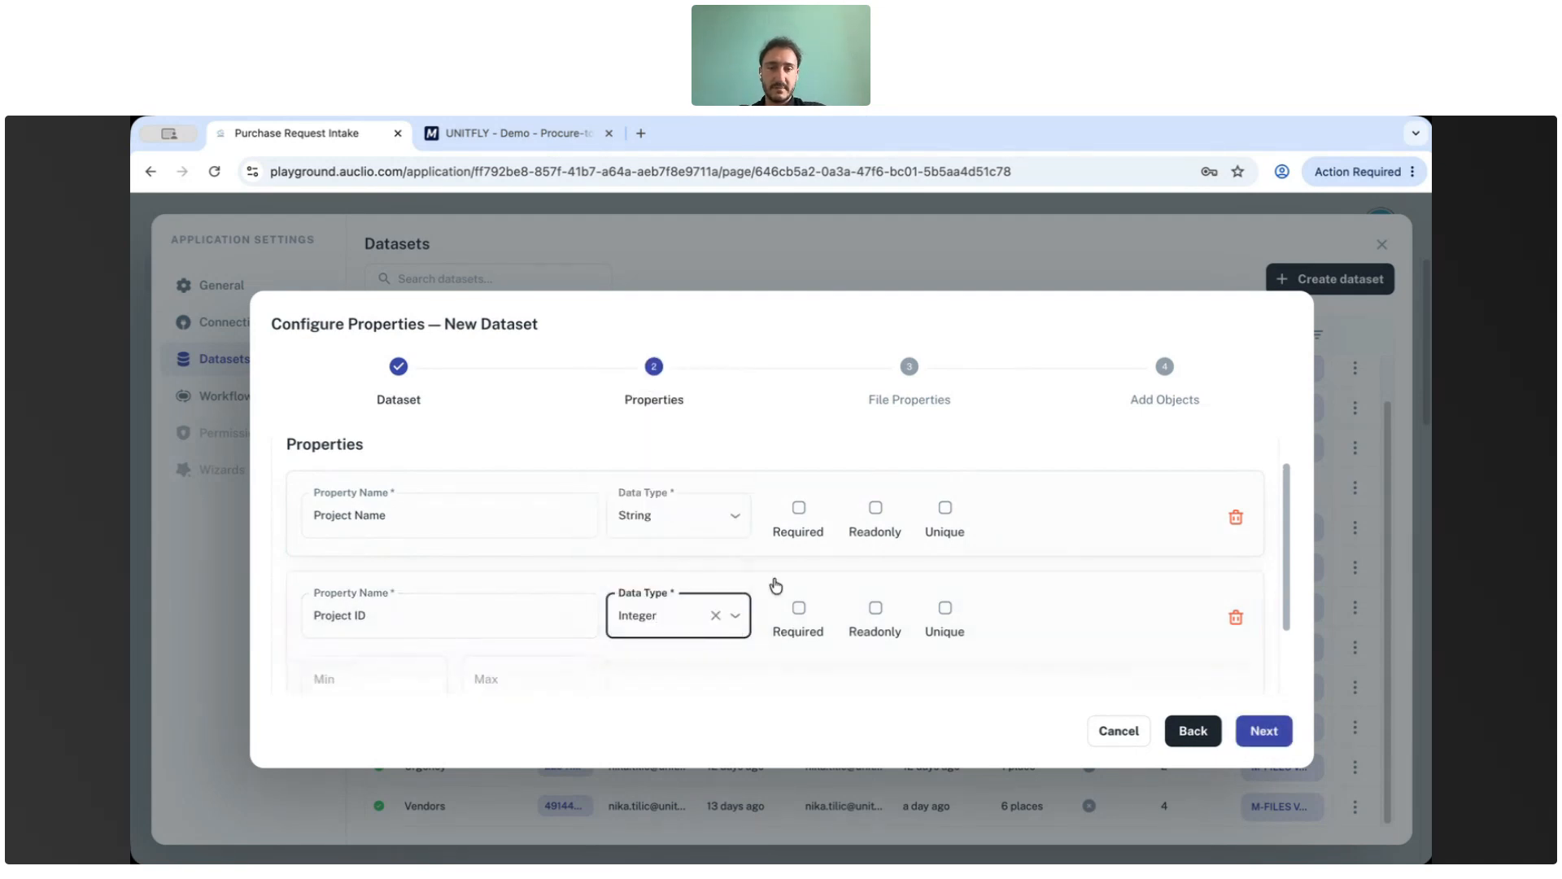
Mark Project Name as required and Project ID as required and unique, then continue to file properties.
{"action": "left_click", "coordinate": [798, 511]}
{"action": "left_click", "coordinate": [798, 511]}
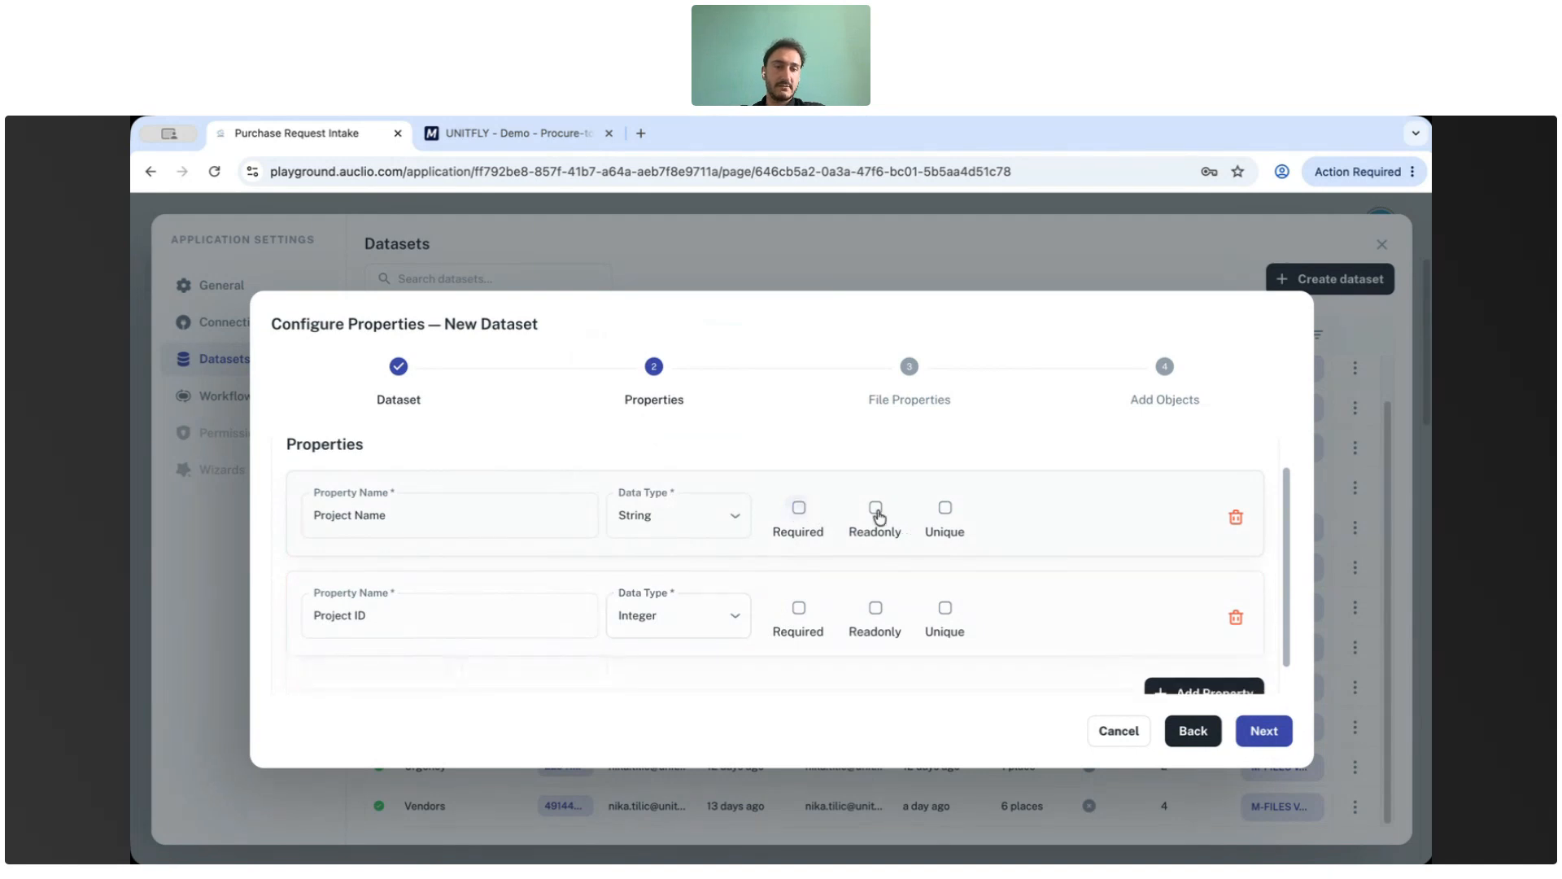
{"action": "left_click", "coordinate": [945, 608]}
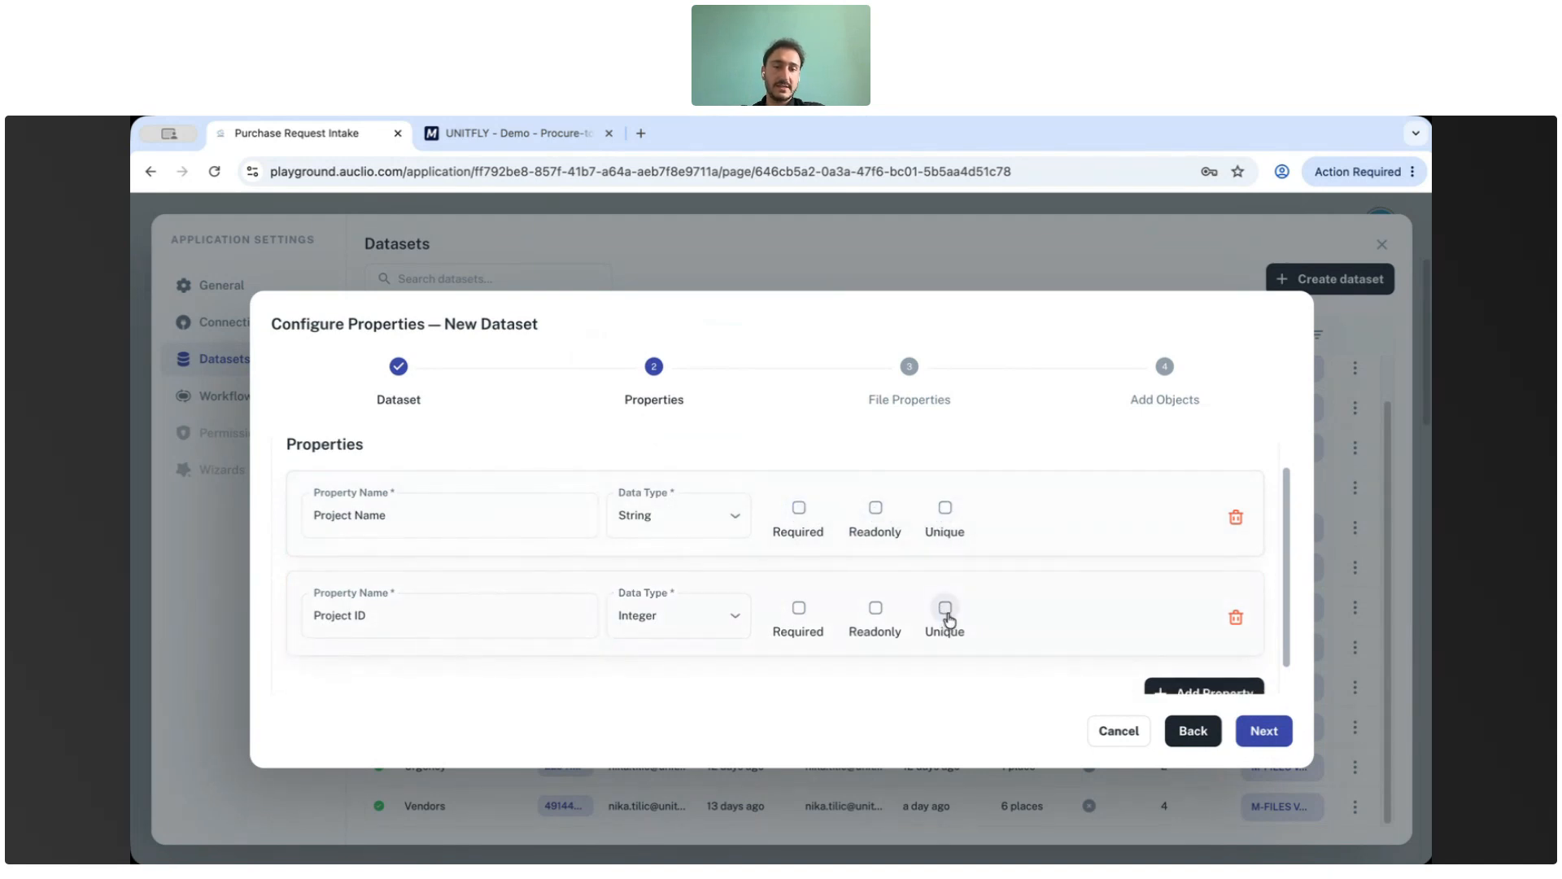
{"action": "left_click", "coordinate": [798, 611]}
{"action": "left_click", "coordinate": [798, 507]}
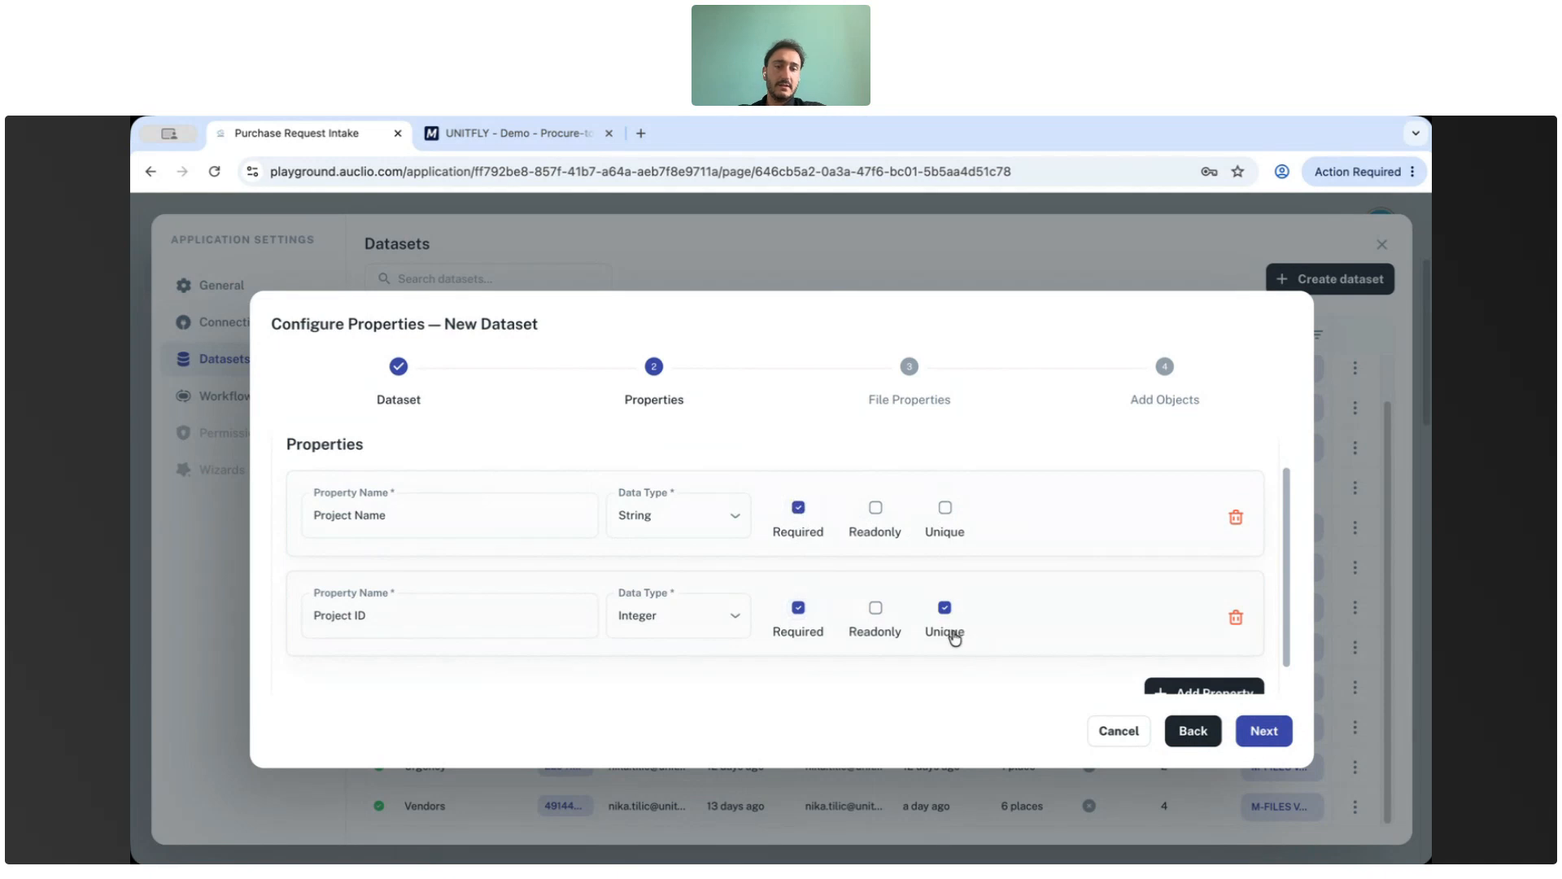
{"action": "scroll", "coordinate": [1090, 626], "scroll_direction": "down", "scroll_amount": 1}
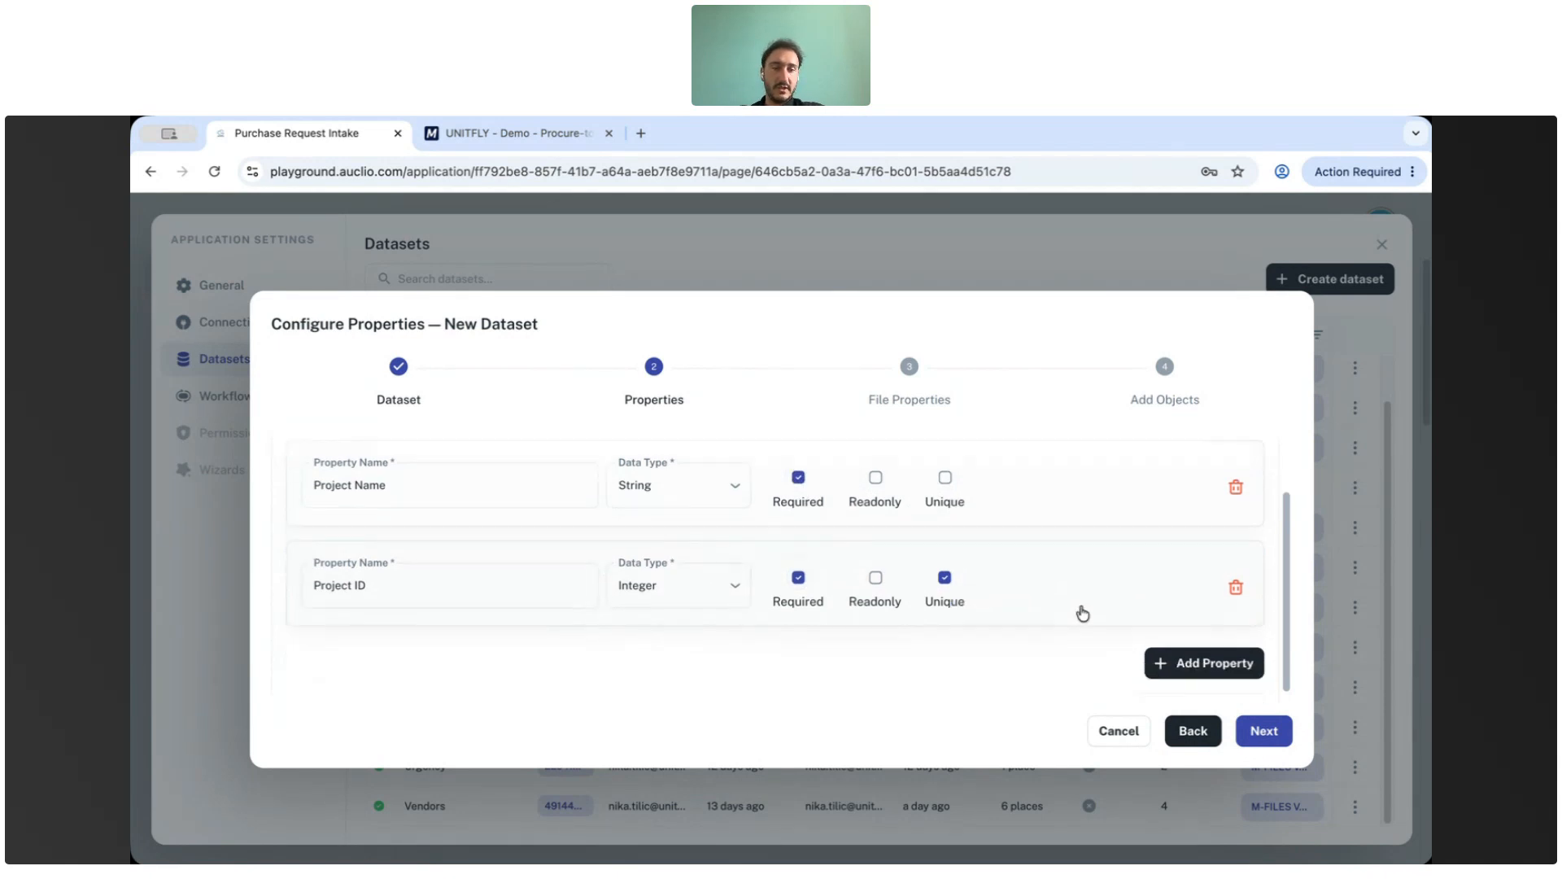
{"action": "left_click", "coordinate": [1265, 737]}
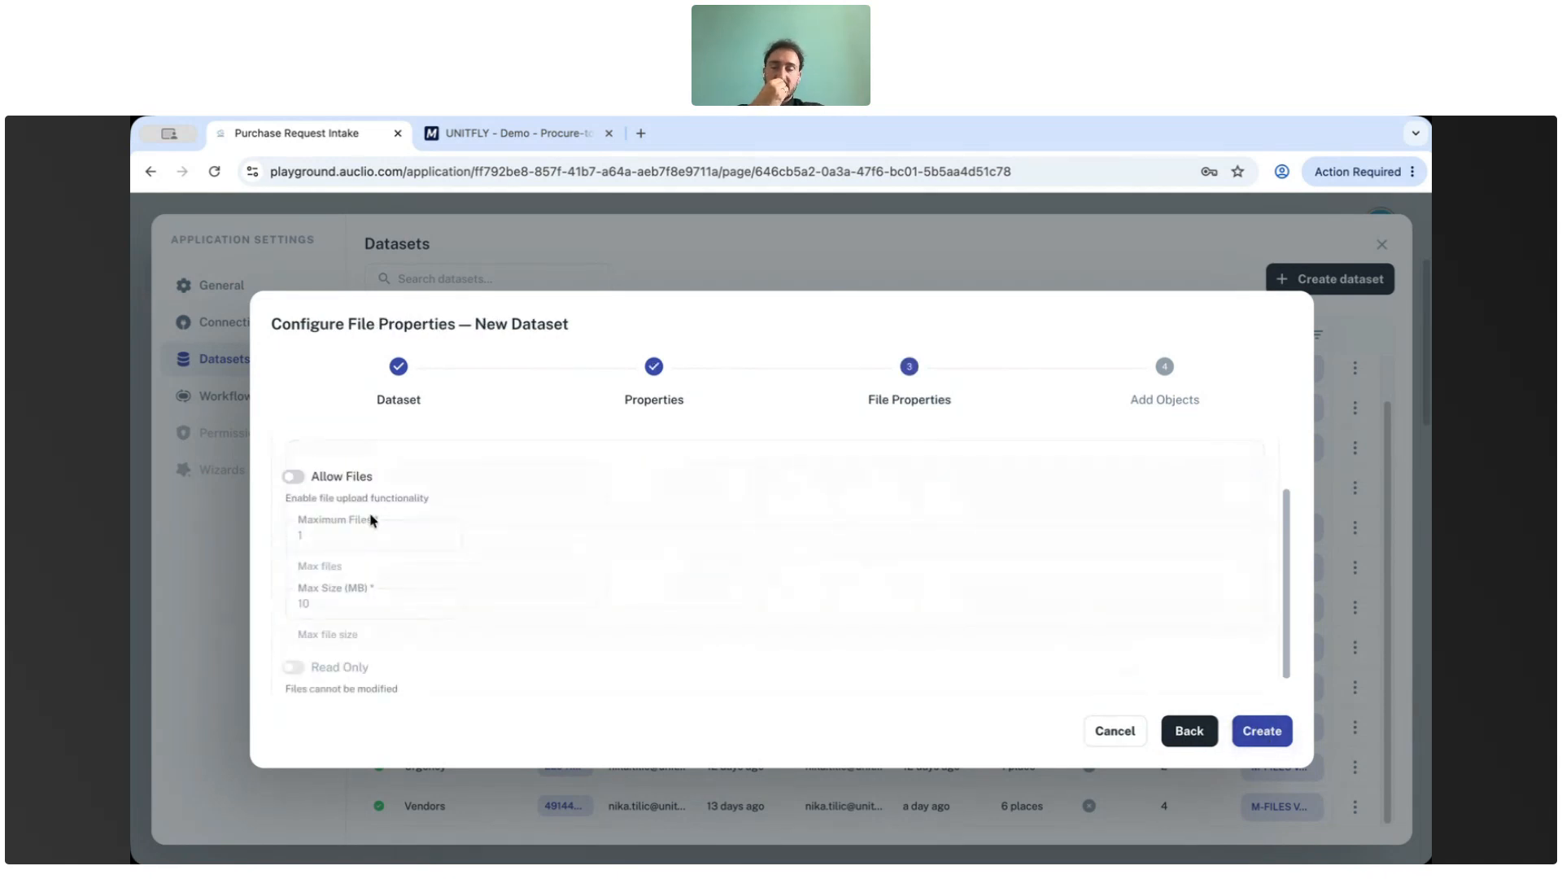
Enable file uploads for the dataset, create it, and finish without adding objects.
{"action": "left_click", "coordinate": [293, 479]}
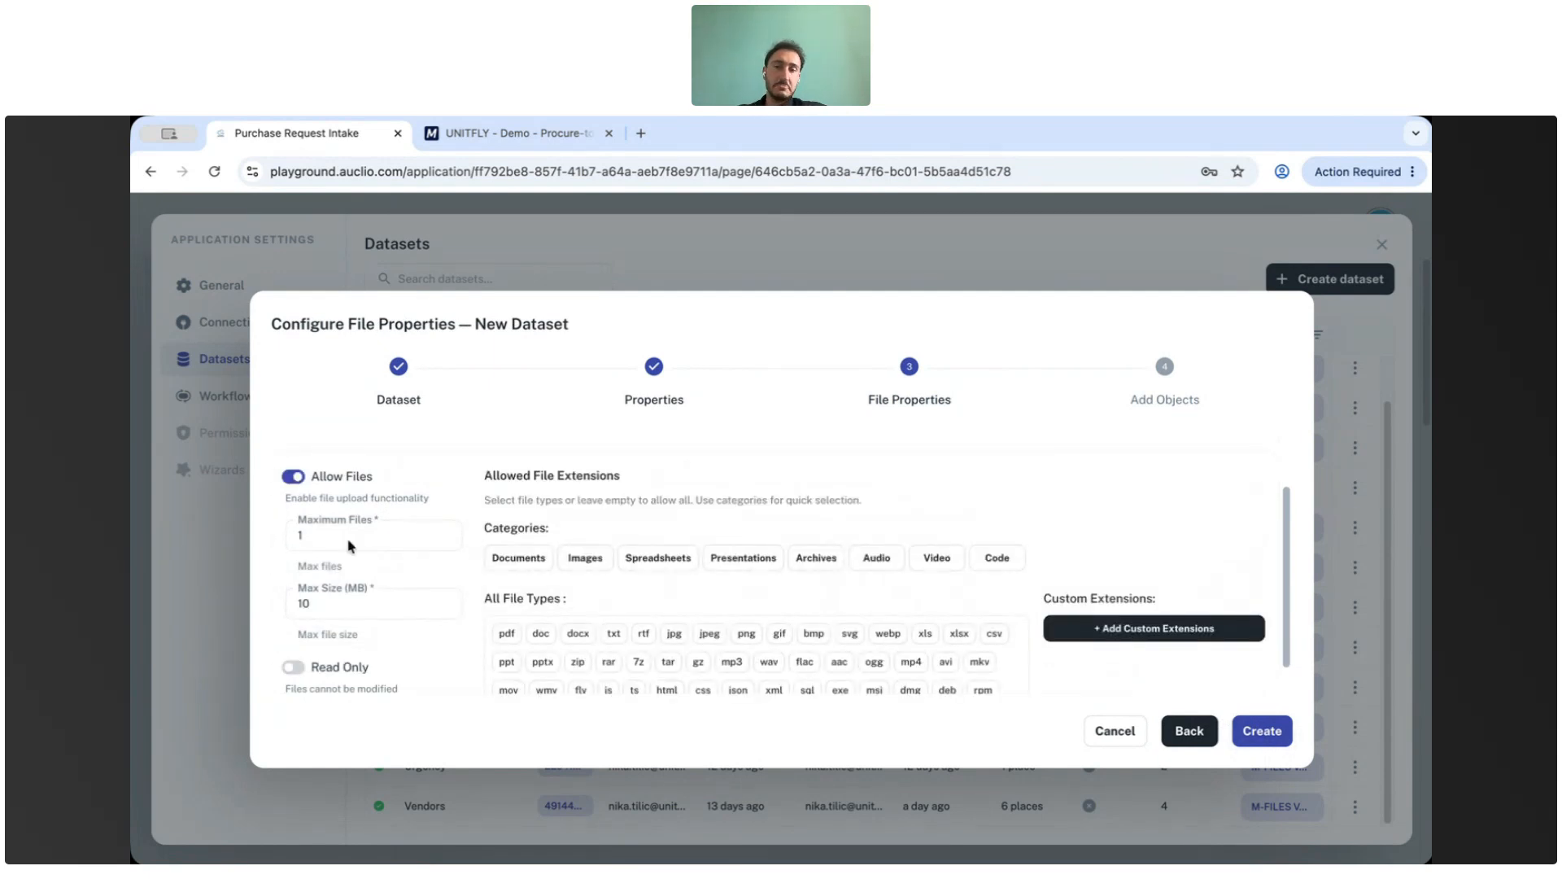
{"action": "left_click", "coordinate": [337, 540]}
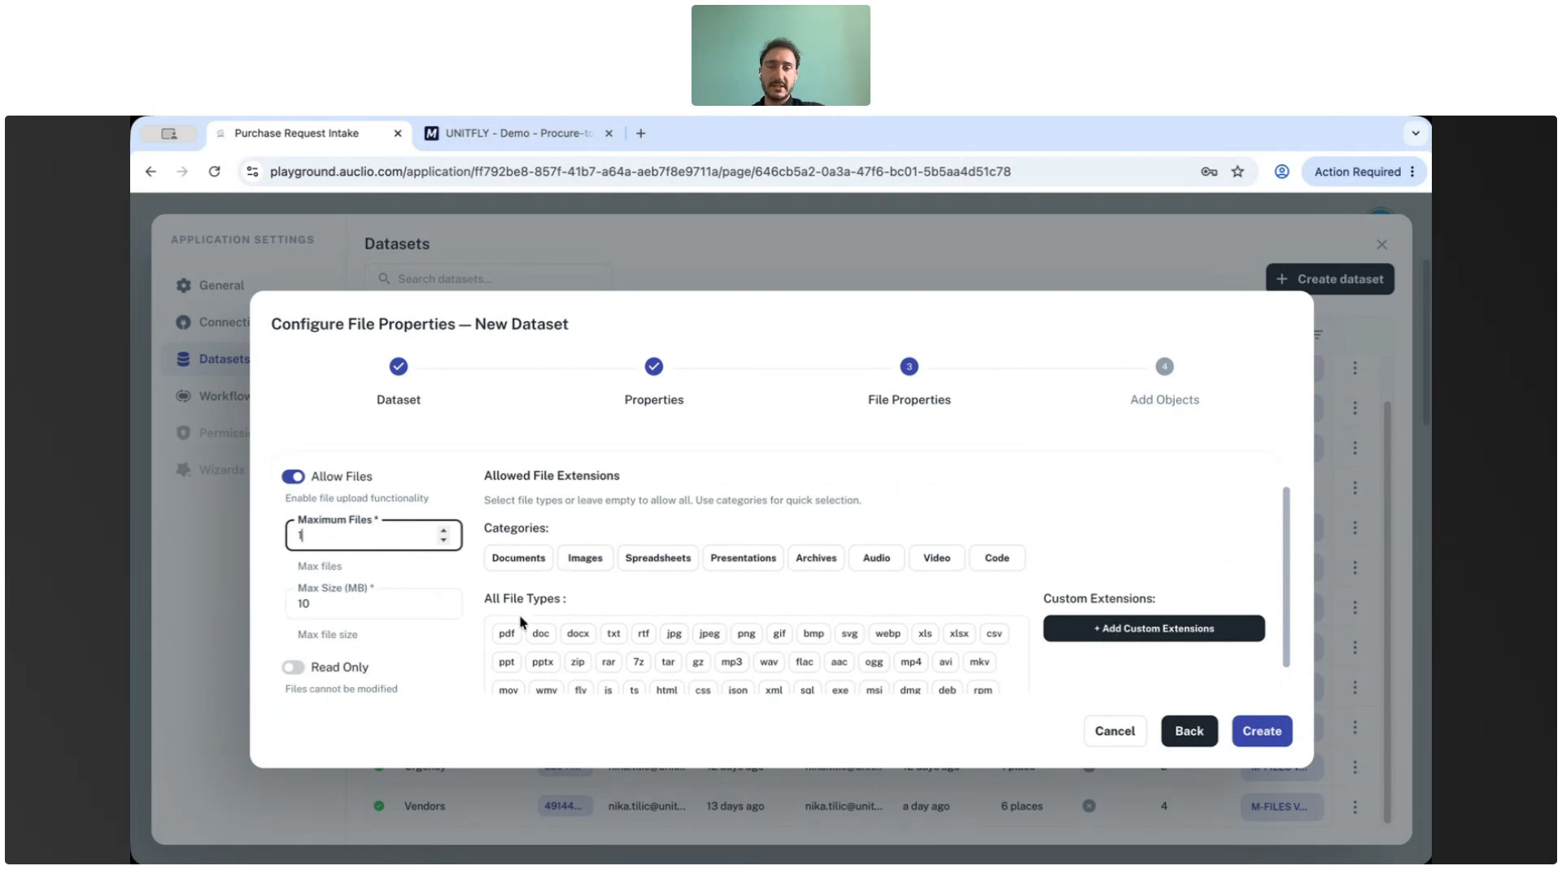
{"action": "scroll", "coordinate": [520, 622], "scroll_direction": "down", "scroll_amount": 1}
{"action": "scroll", "coordinate": [585, 635], "scroll_direction": "down", "scroll_amount": 2}
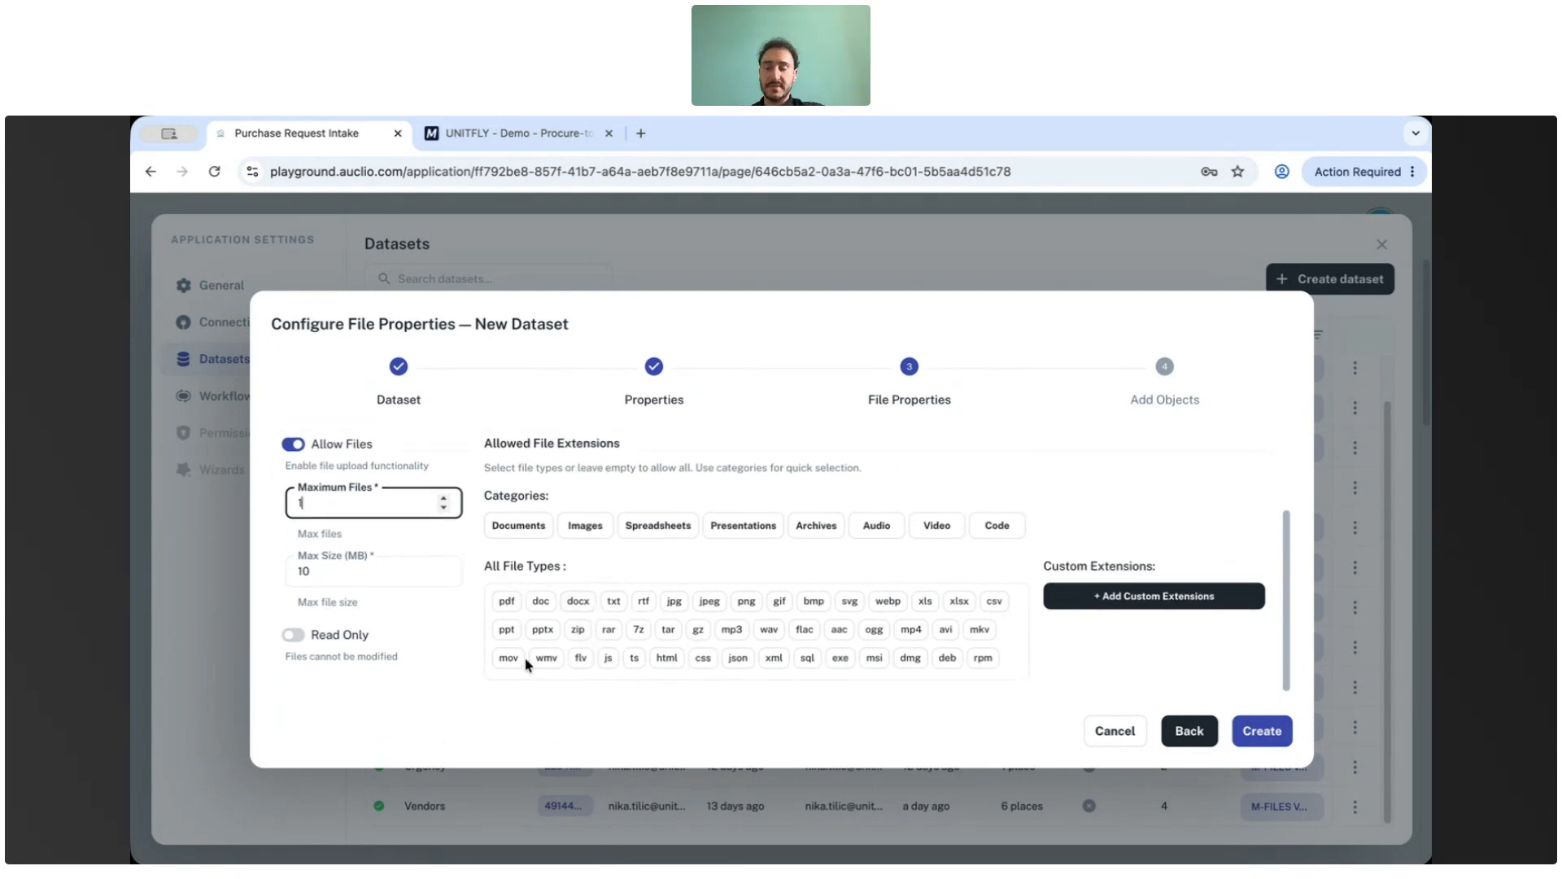
{"action": "scroll", "coordinate": [924, 593], "scroll_direction": "up", "scroll_amount": 2}
{"action": "scroll", "coordinate": [924, 594], "scroll_direction": "down", "scroll_amount": 2}
{"action": "left_click", "coordinate": [1268, 732]}
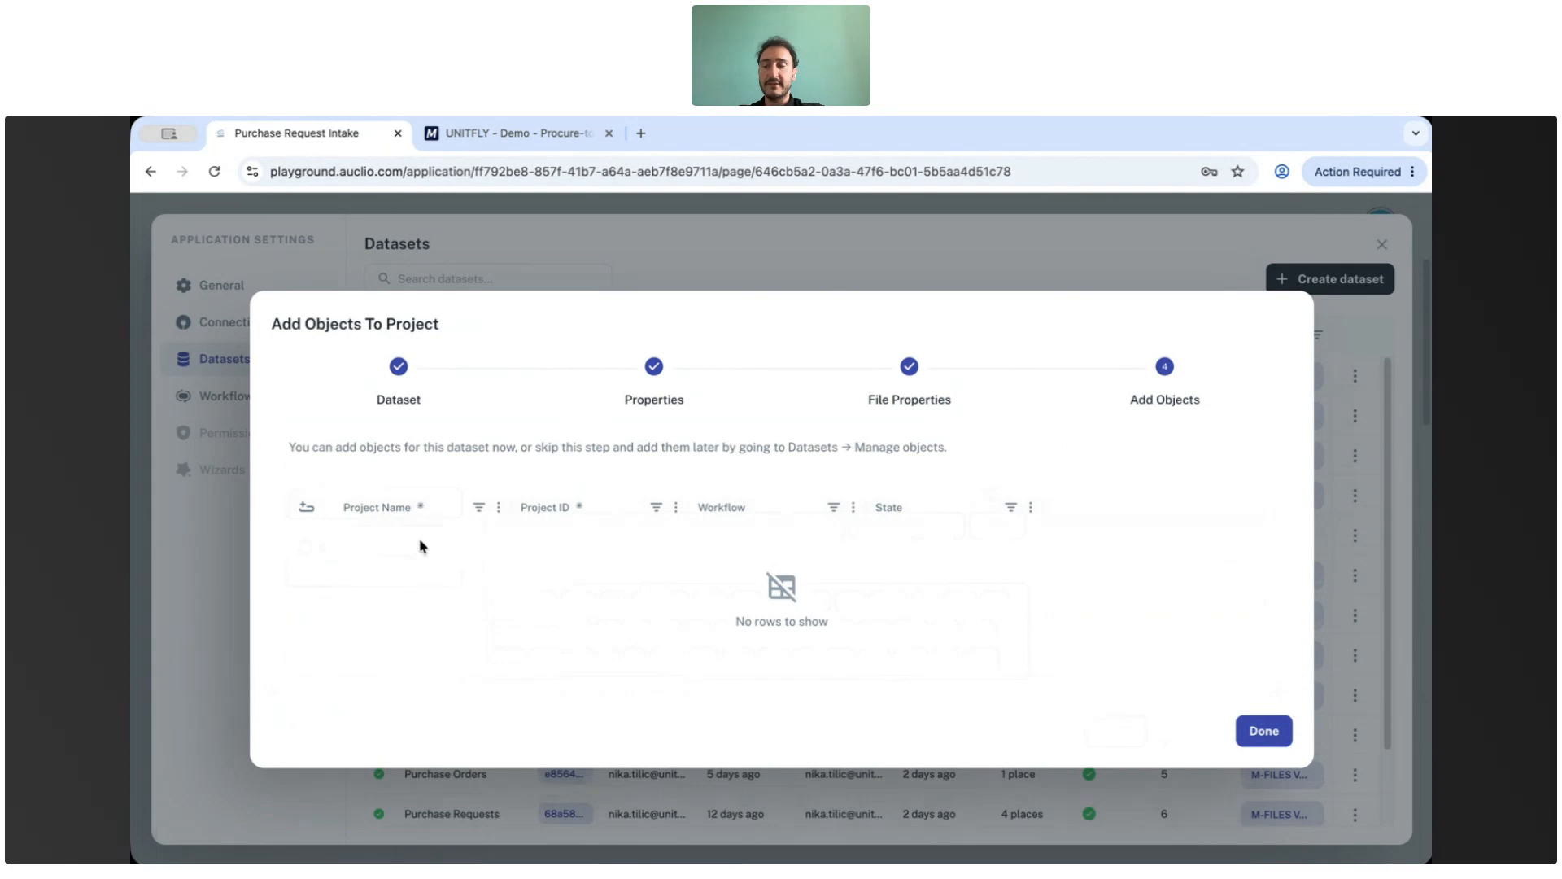
{"action": "left_click", "coordinate": [1274, 744]}
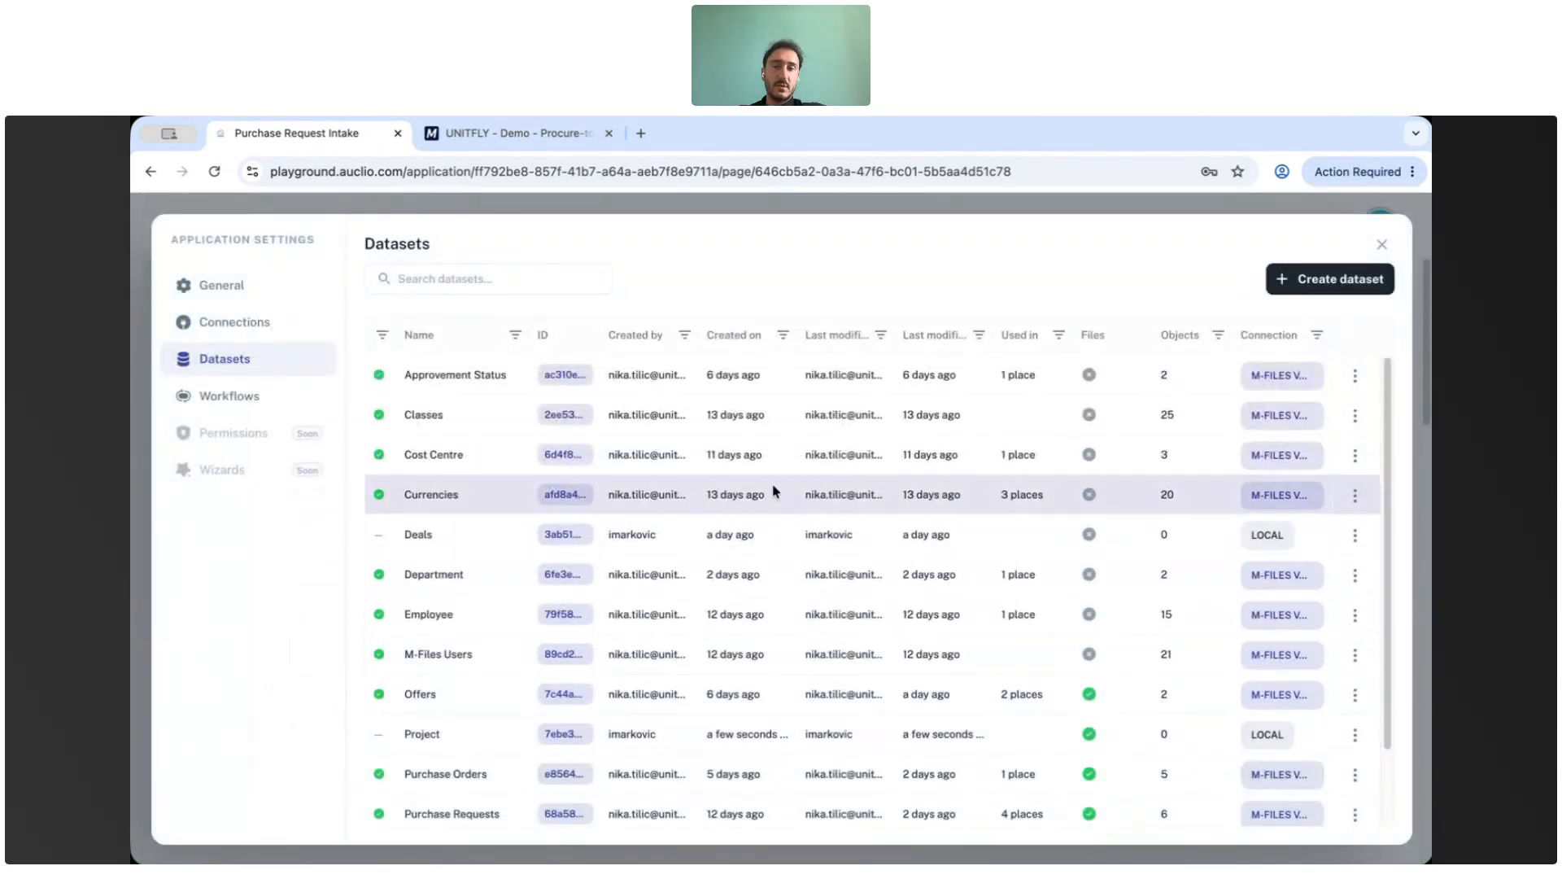
Create a new workflow named Project Workflow and save it.
{"action": "left_click", "coordinate": [235, 397]}
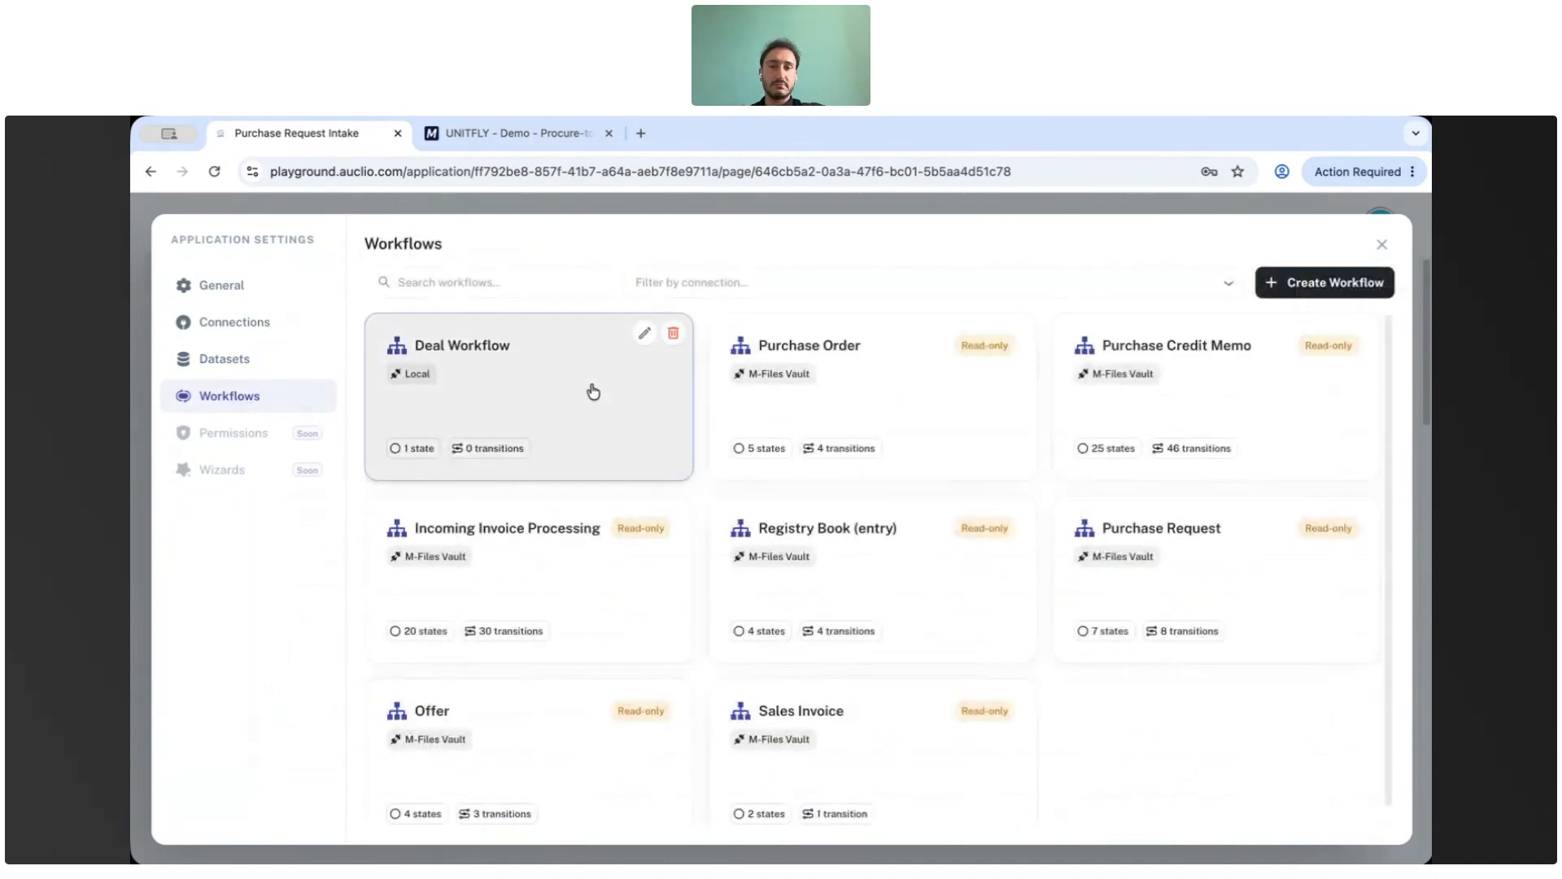
{"action": "left_click", "coordinate": [1286, 284]}
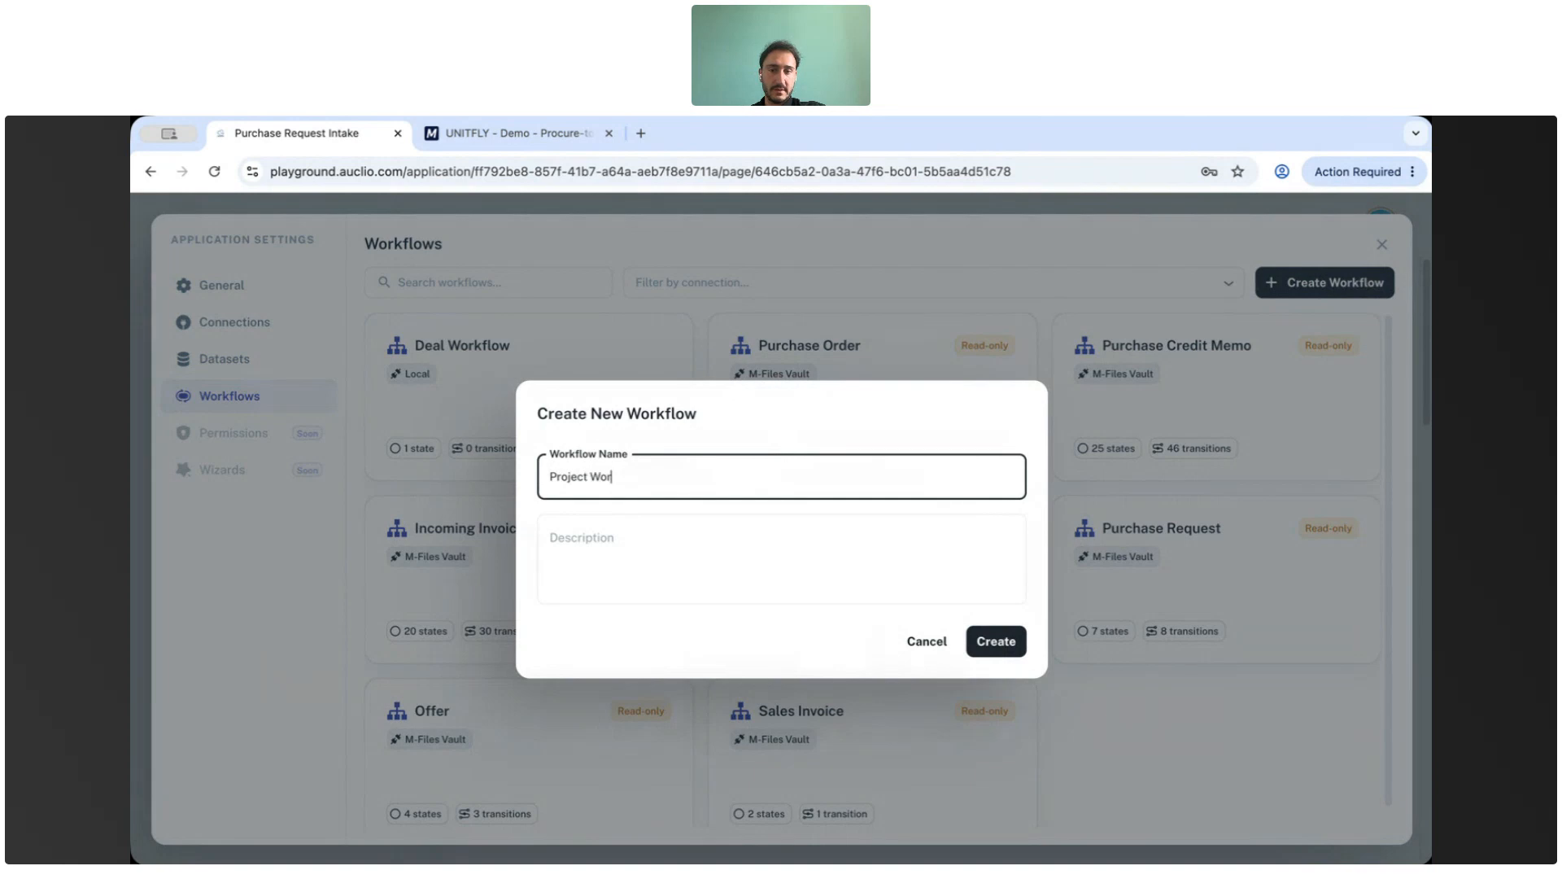
{"action": "type", "text": "Project Workflow"}
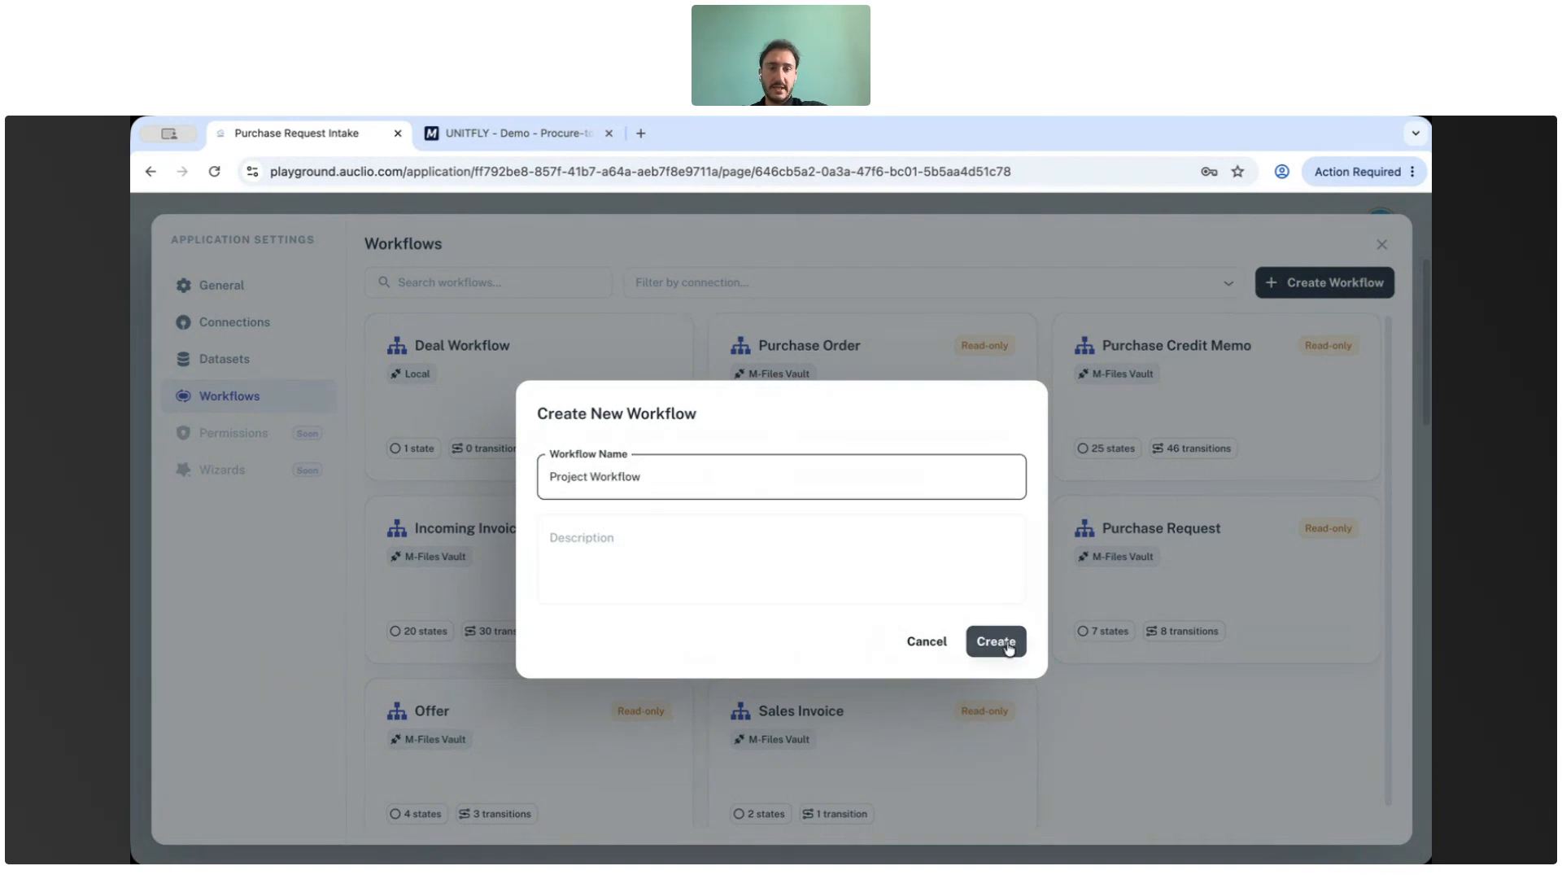
{"action": "left_click", "coordinate": [998, 641]}
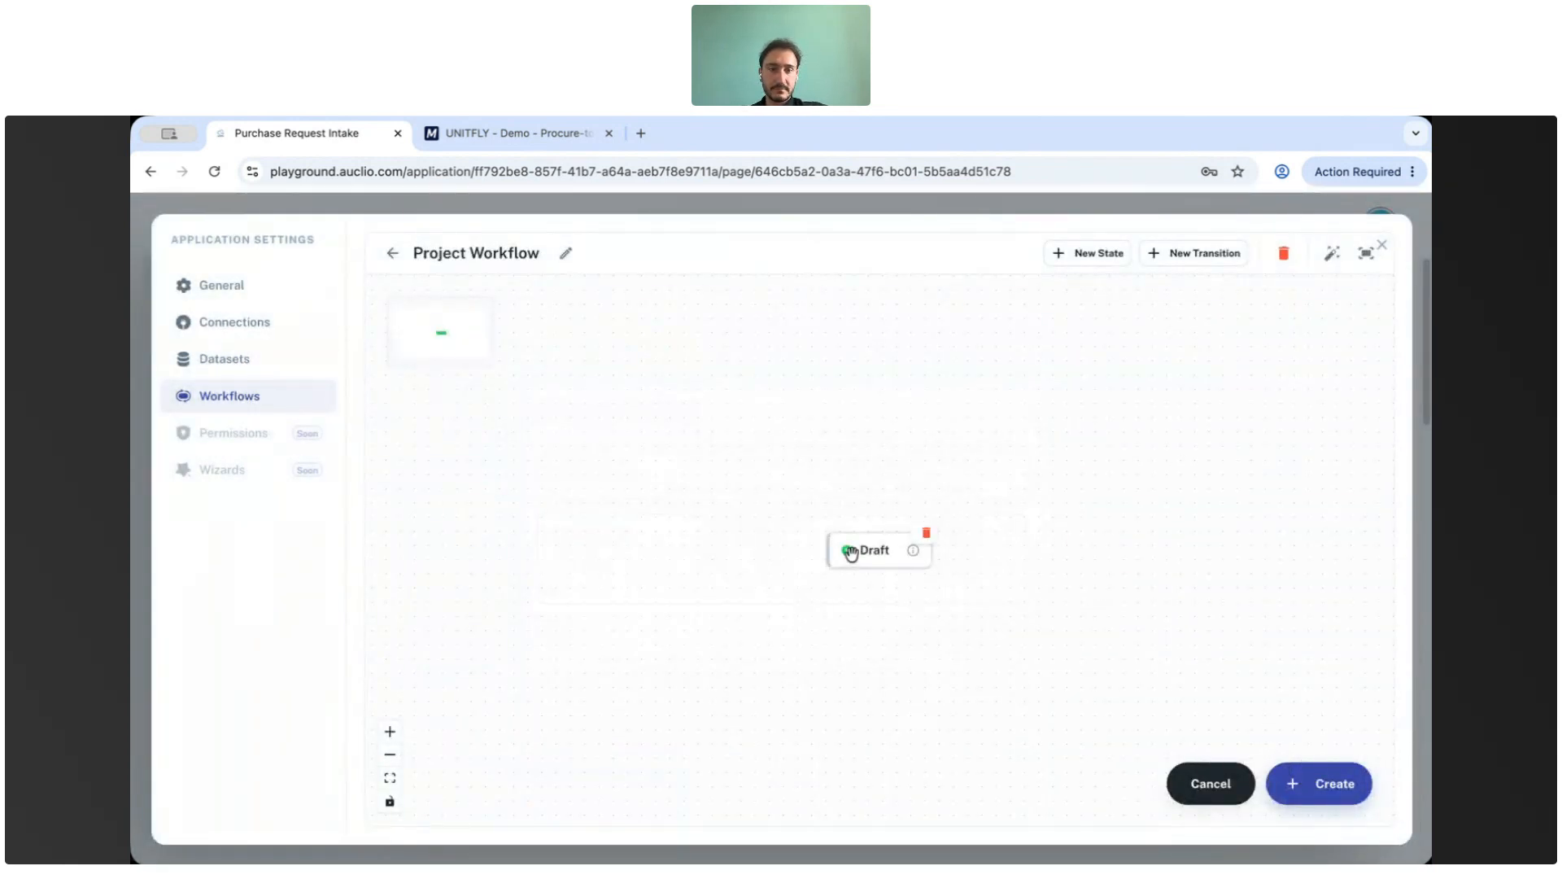
{"action": "left_click", "coordinate": [1339, 803]}
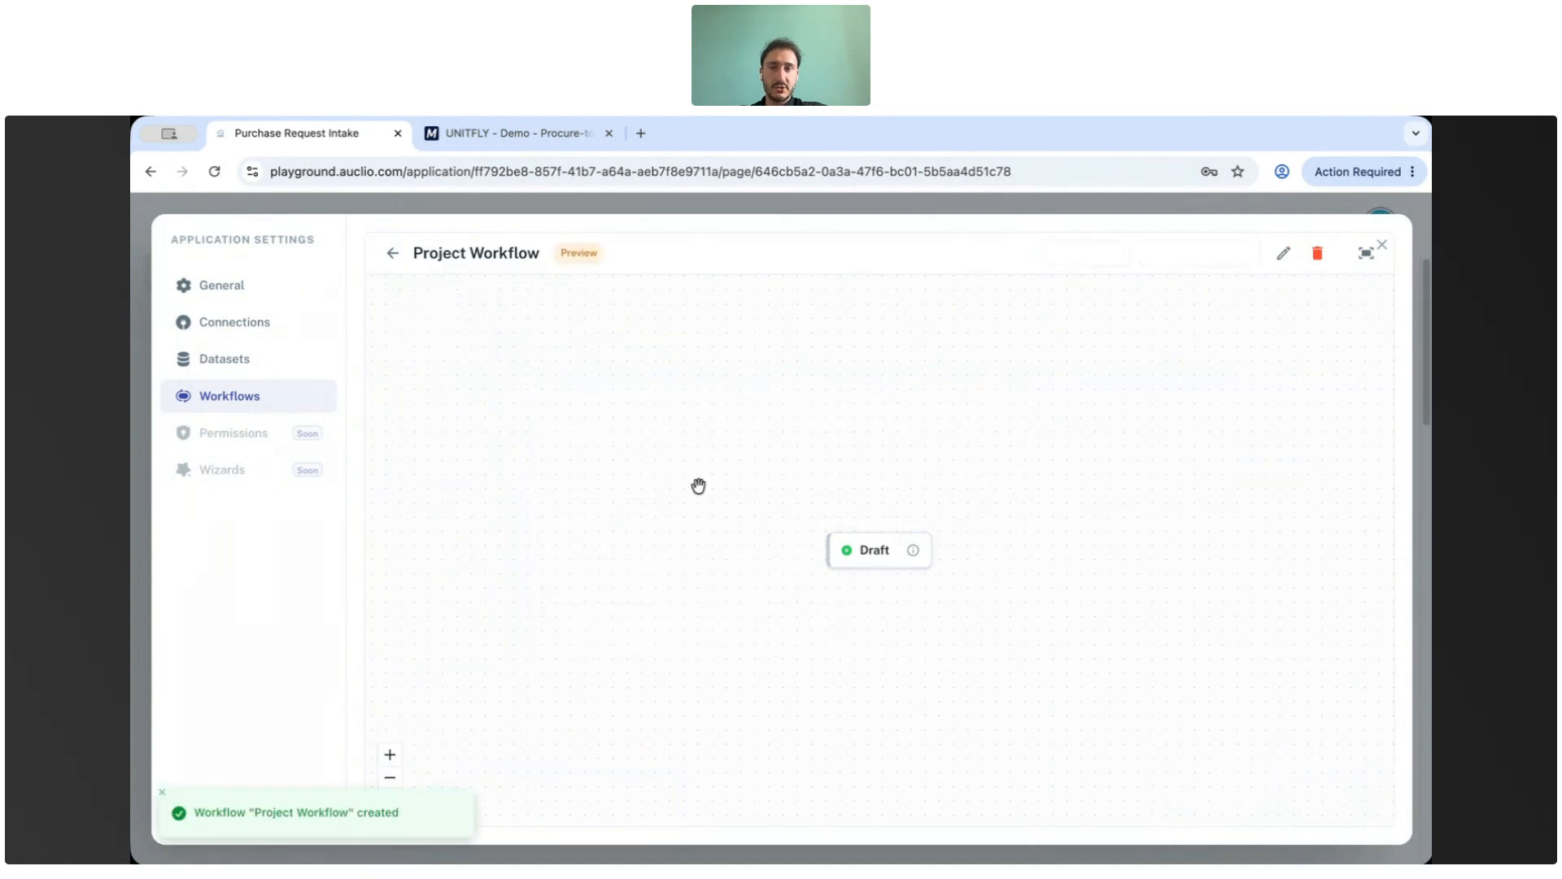
Open the Purchase Order workflow to examine its states and transitions, then close the application settings.
{"action": "left_click", "coordinate": [392, 253]}
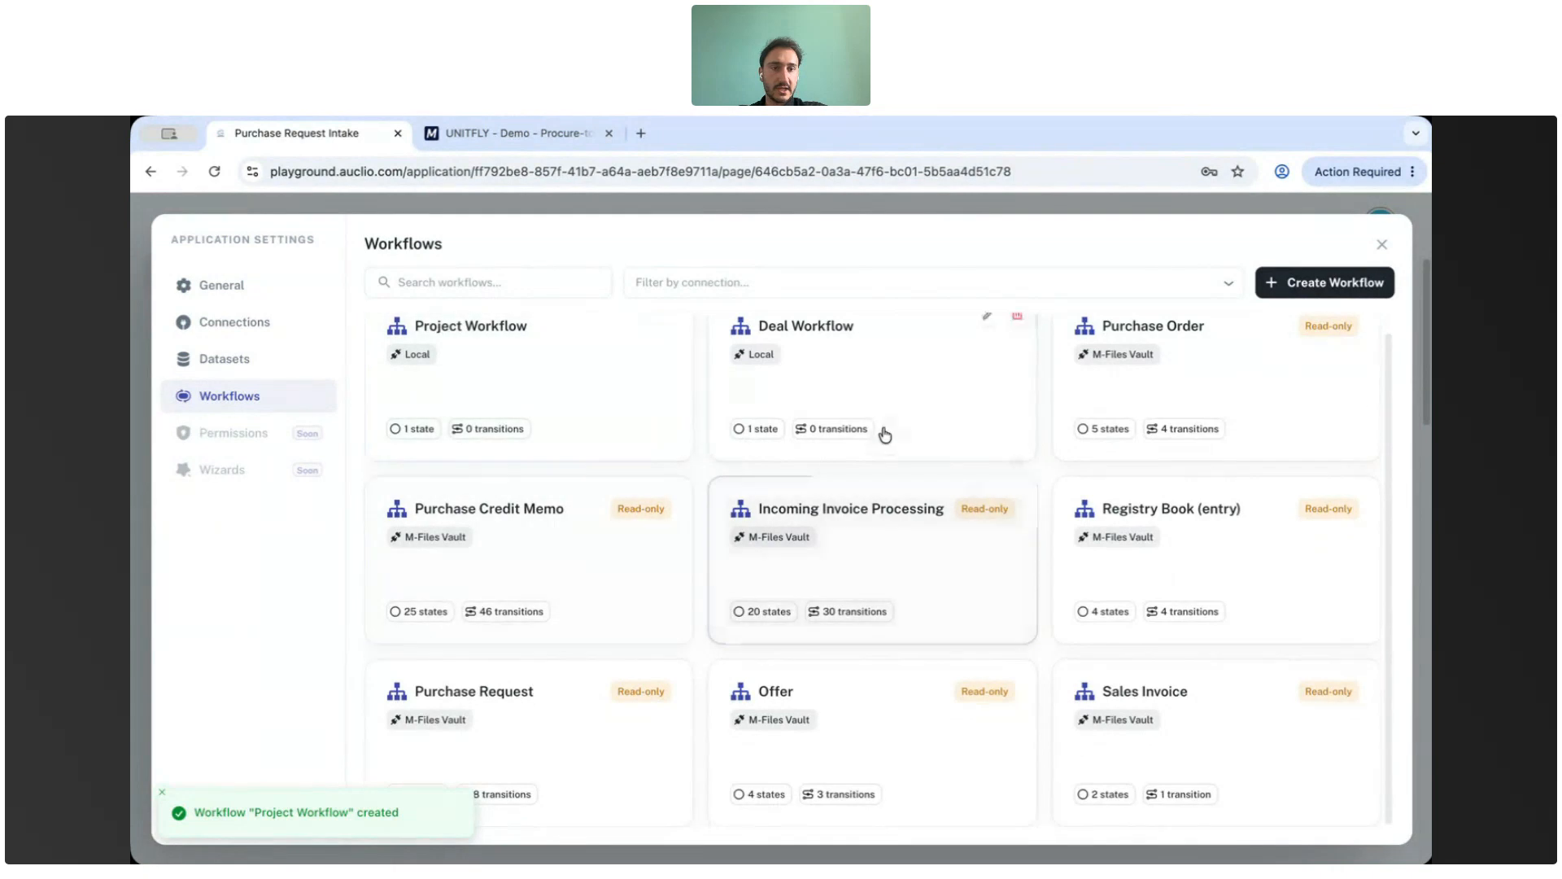
{"action": "left_click", "coordinate": [1189, 407]}
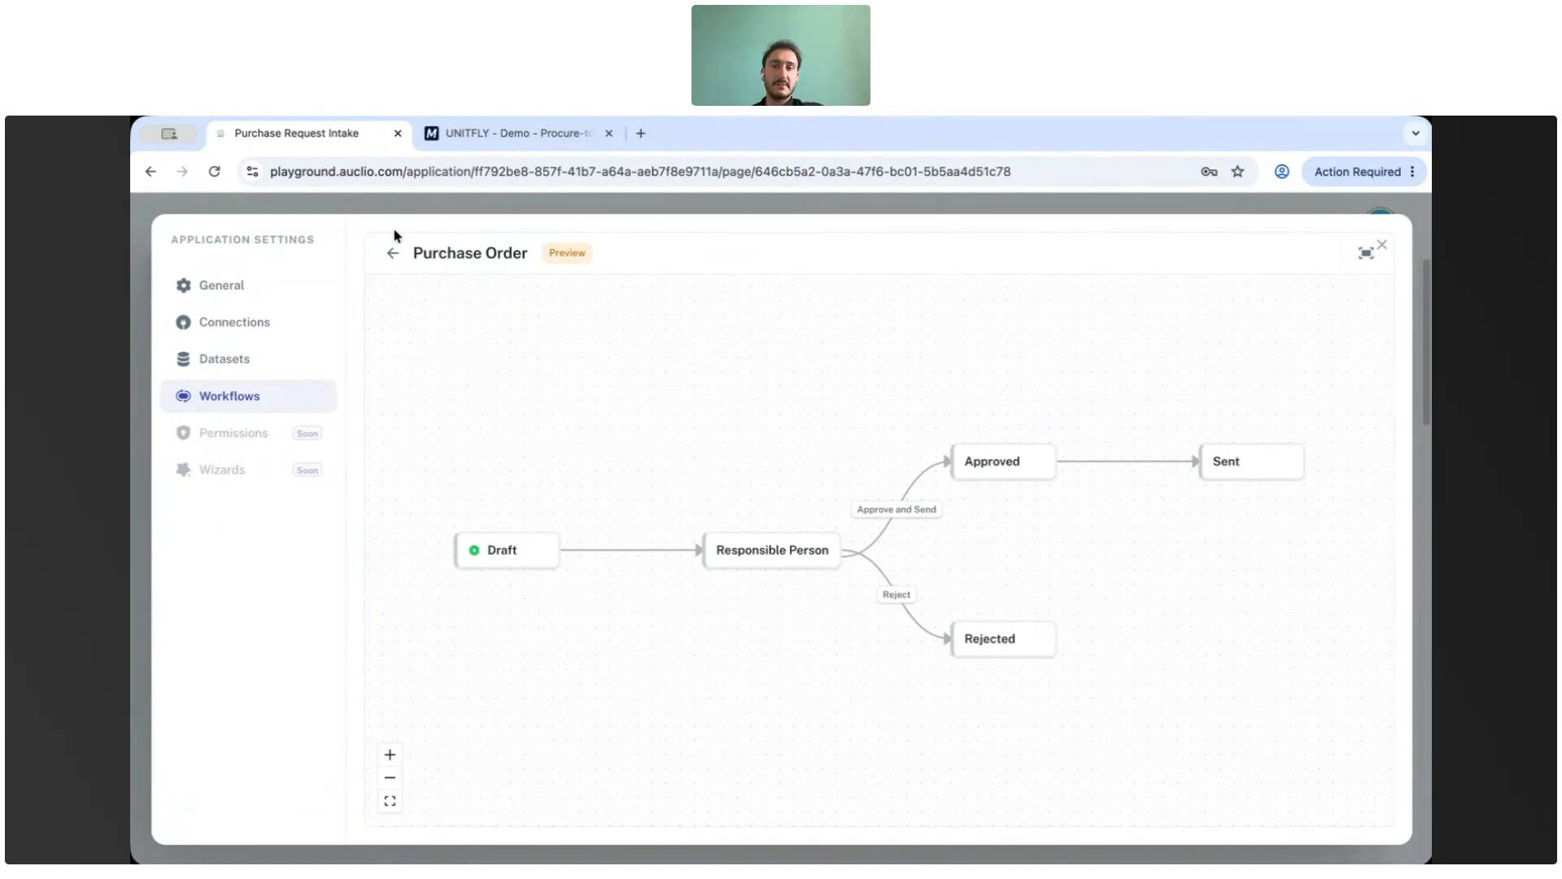
{"action": "left_click", "coordinate": [393, 253]}
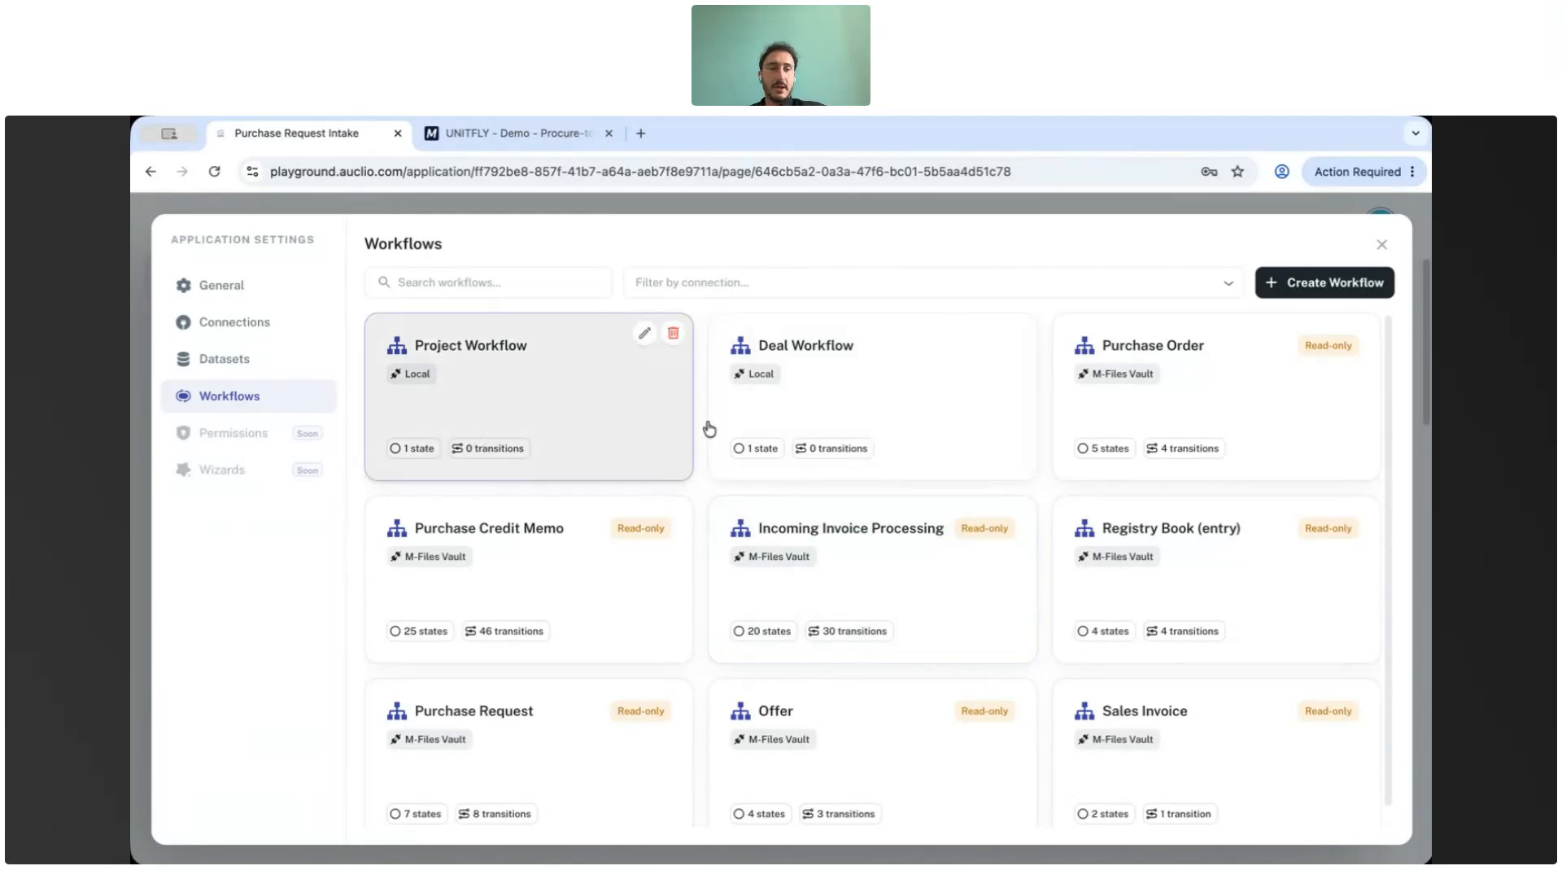
{"action": "left_click", "coordinate": [1385, 245]}
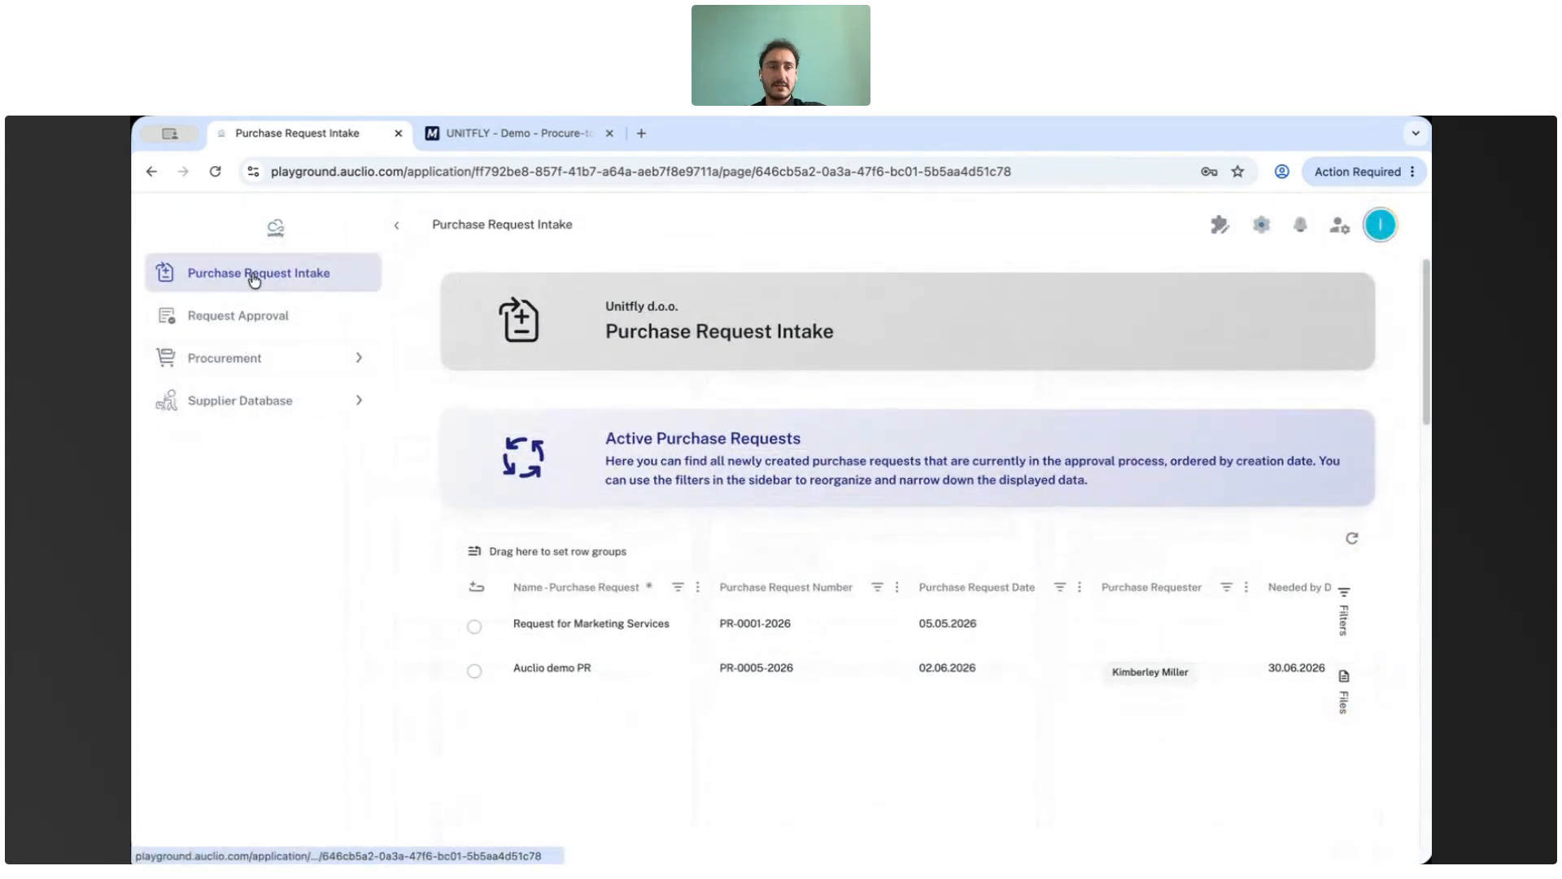
Add a new root-level page titled Project Page, choosing an icon found by searching for project.
{"action": "left_click", "coordinate": [1219, 225]}
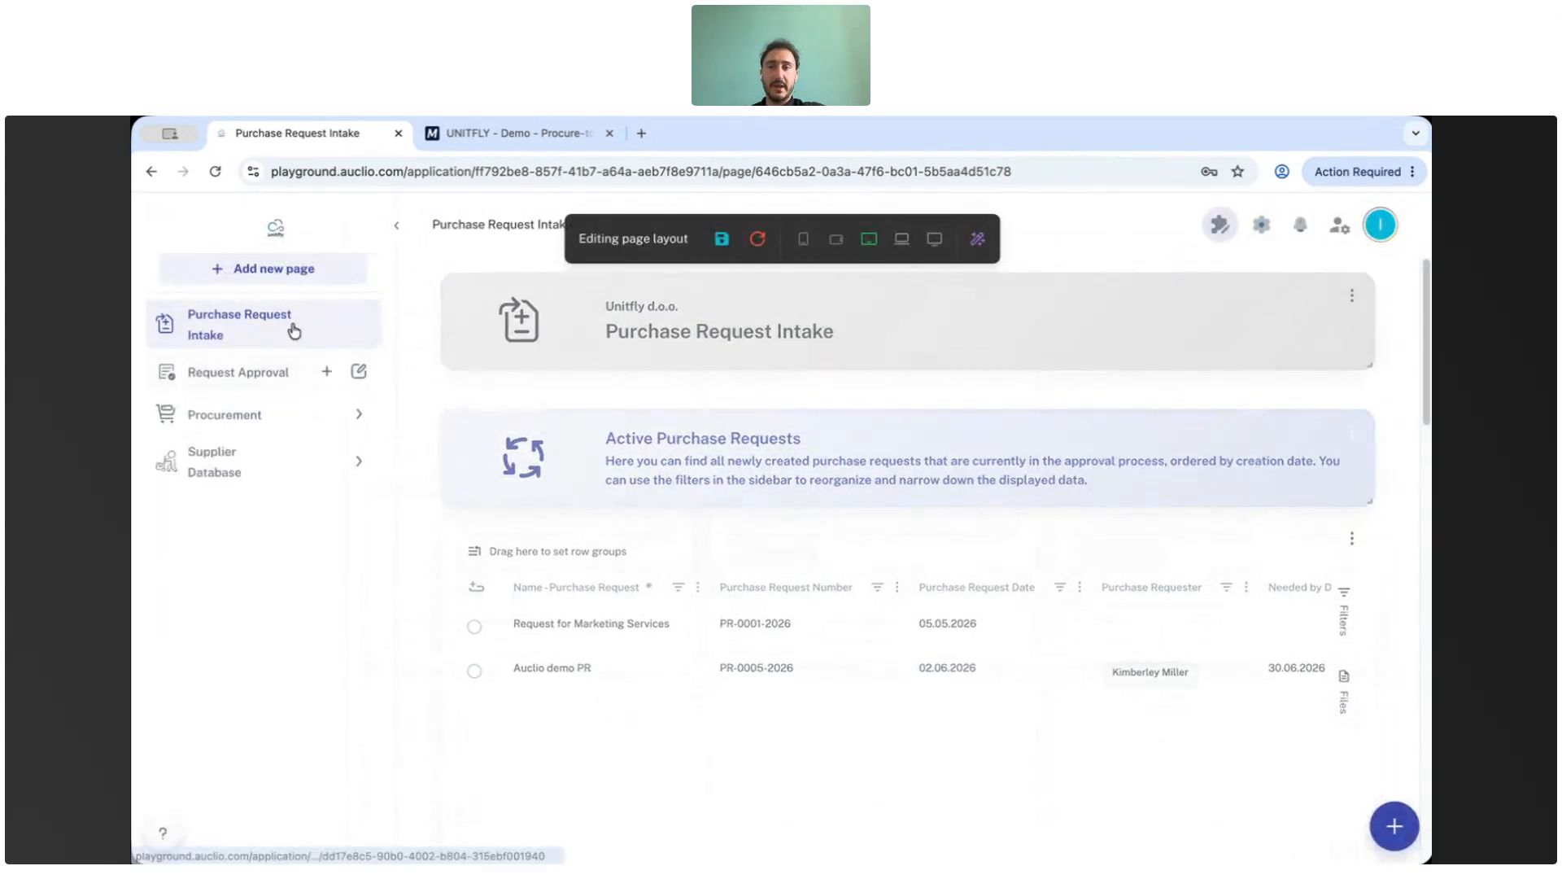
{"action": "left_click", "coordinate": [261, 270]}
{"action": "left_click", "coordinate": [606, 366]}
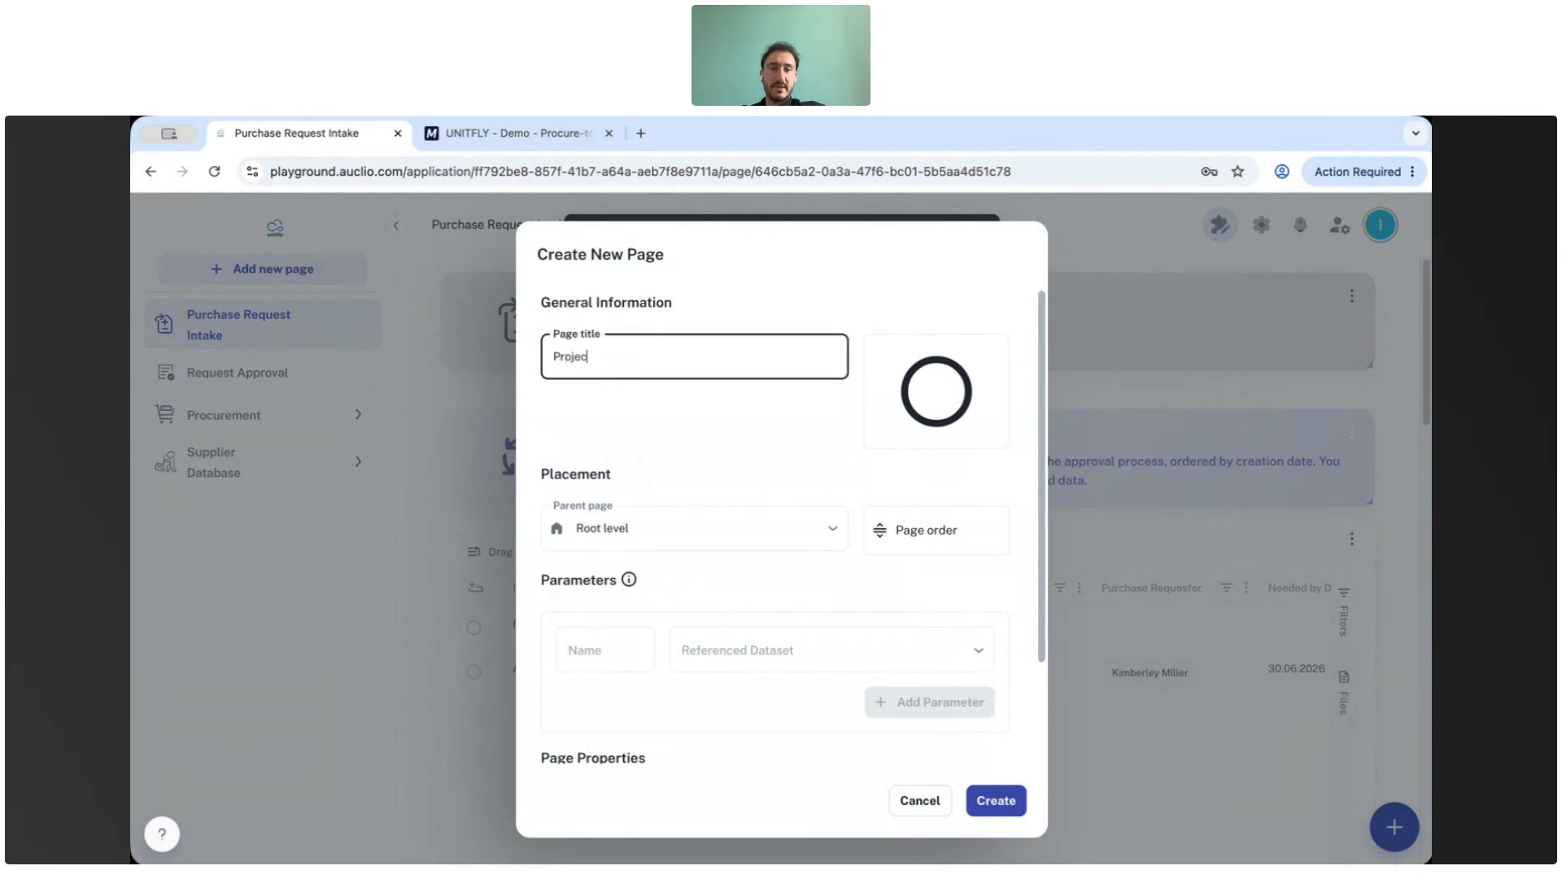
{"action": "left_click", "coordinate": [936, 391]}
{"action": "type", "text": "project"}
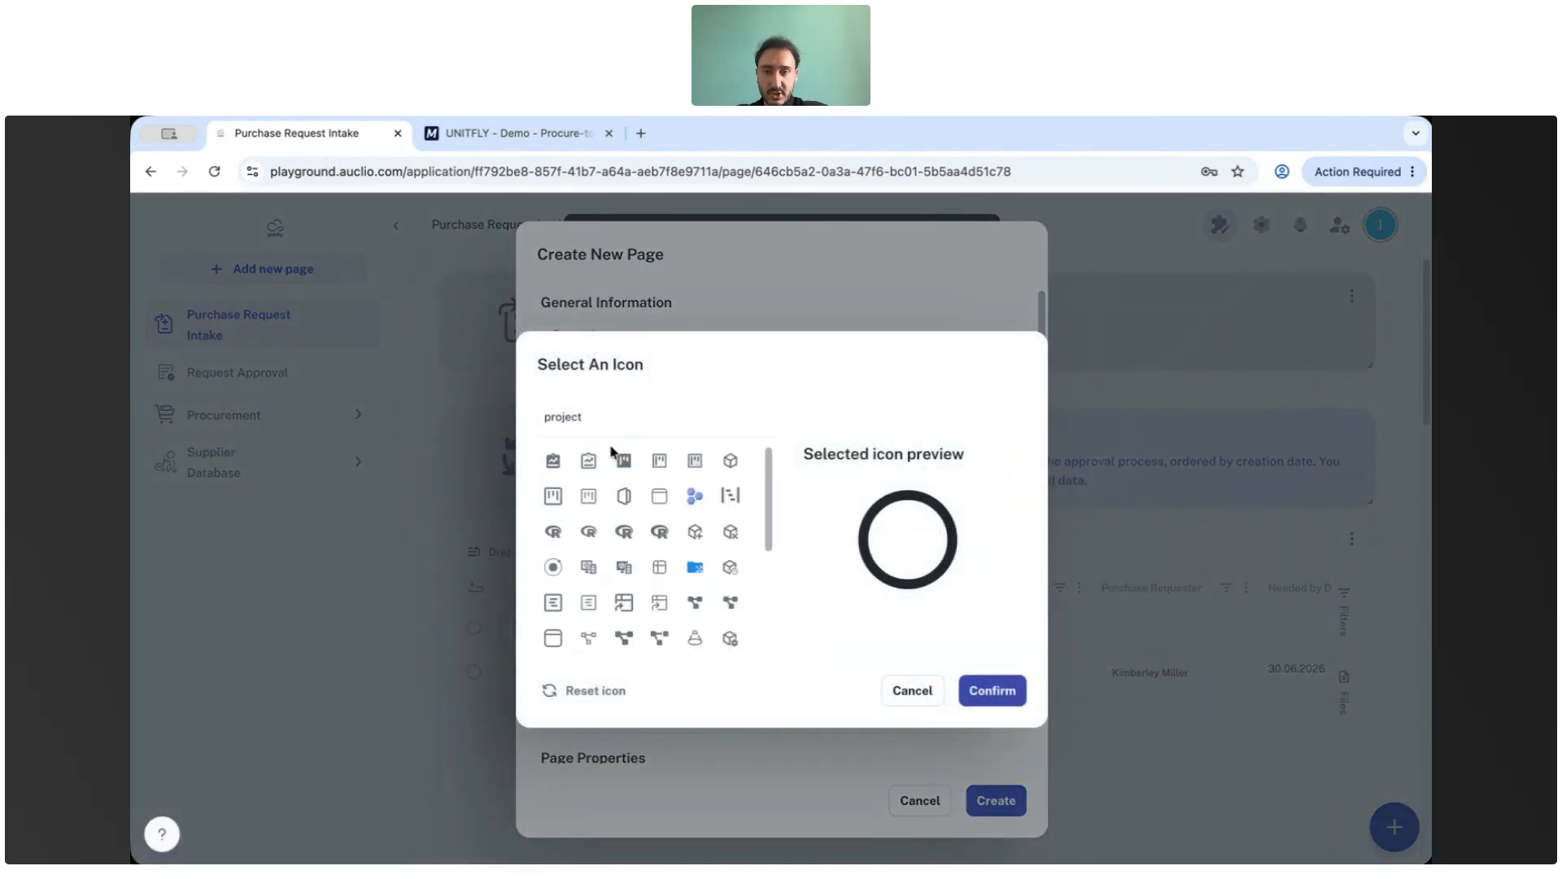
{"action": "left_click", "coordinate": [553, 460]}
{"action": "left_click", "coordinate": [992, 689]}
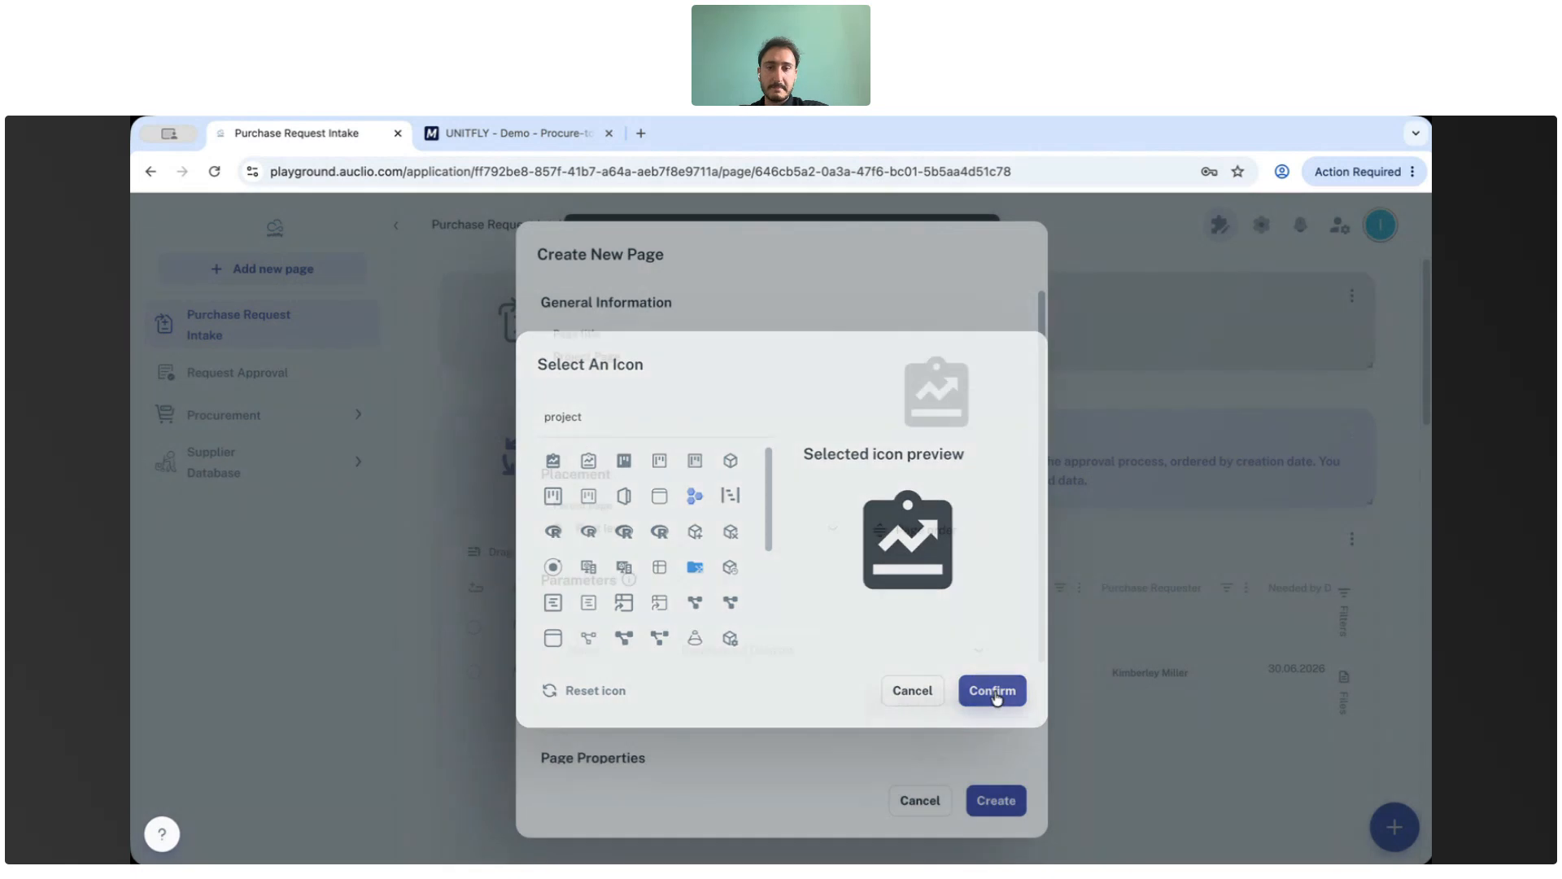
{"action": "scroll", "coordinate": [854, 618], "scroll_direction": "down", "scroll_amount": 1}
{"action": "left_click", "coordinate": [994, 800]}
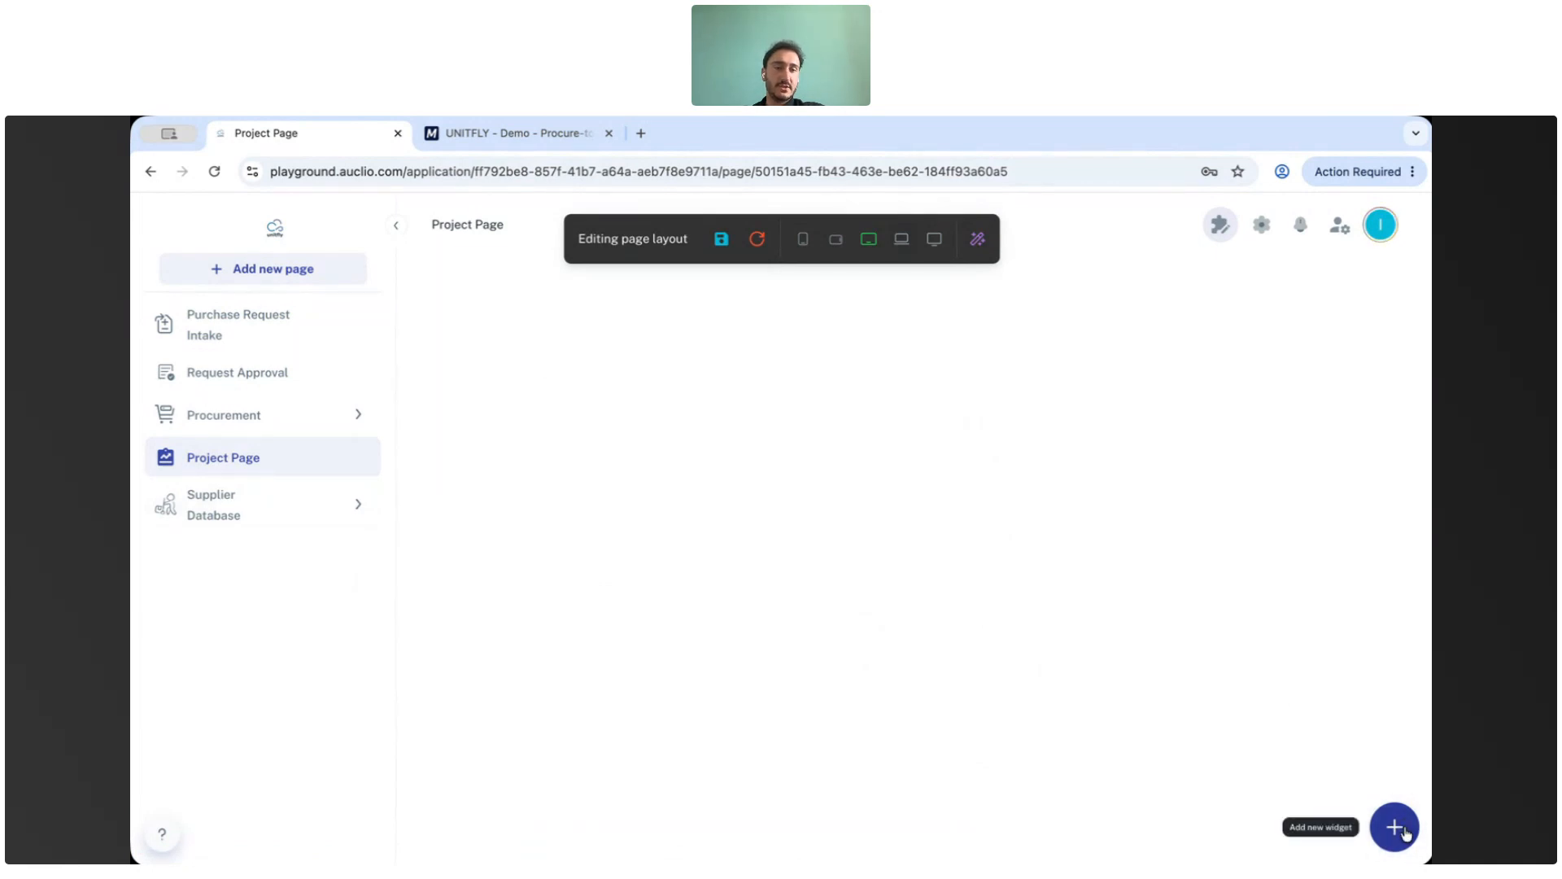
{"action": "left_click", "coordinate": [1406, 831]}
{"action": "left_click", "coordinate": [1312, 611]}
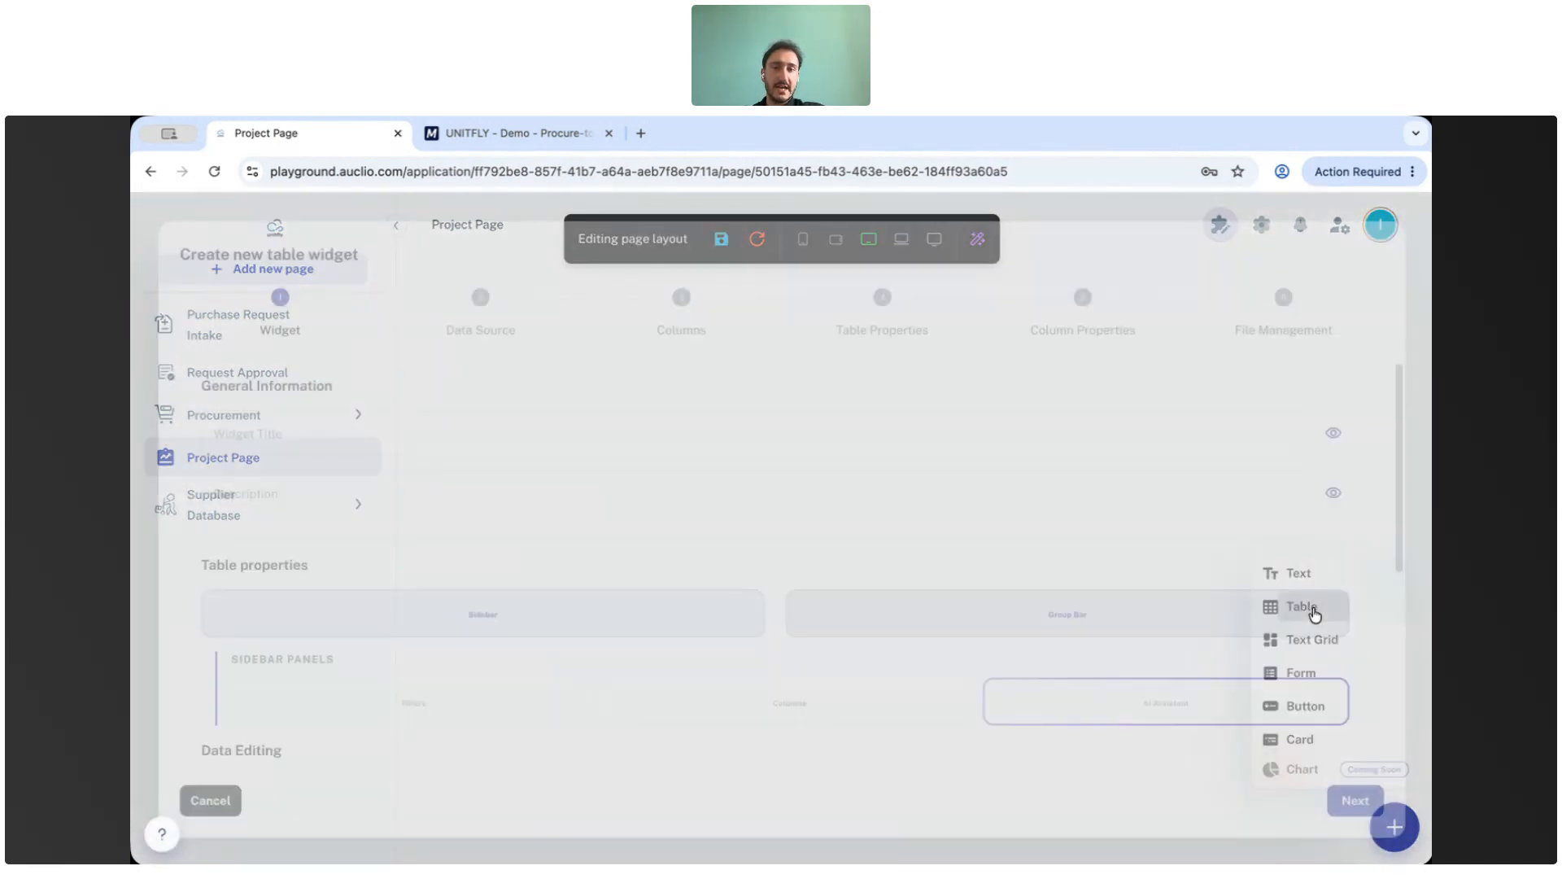
{"action": "left_click", "coordinate": [214, 800]}
Add a table widget to the page and enter the widget title List of pro.
{"action": "left_click", "coordinate": [1392, 838]}
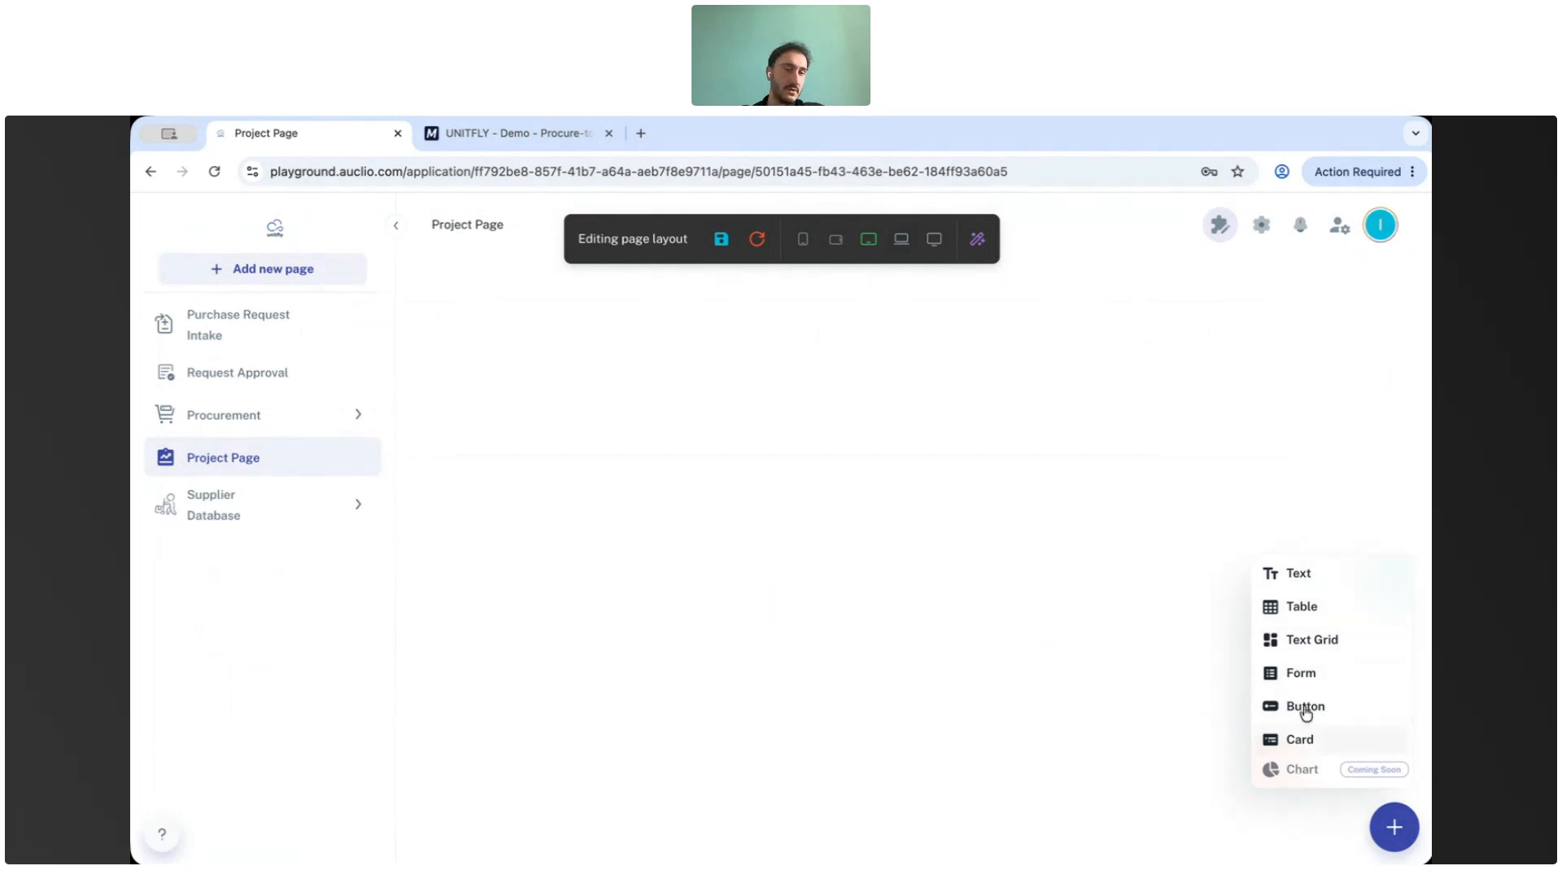
{"action": "left_click", "coordinate": [1304, 606]}
{"action": "left_click", "coordinate": [262, 432]}
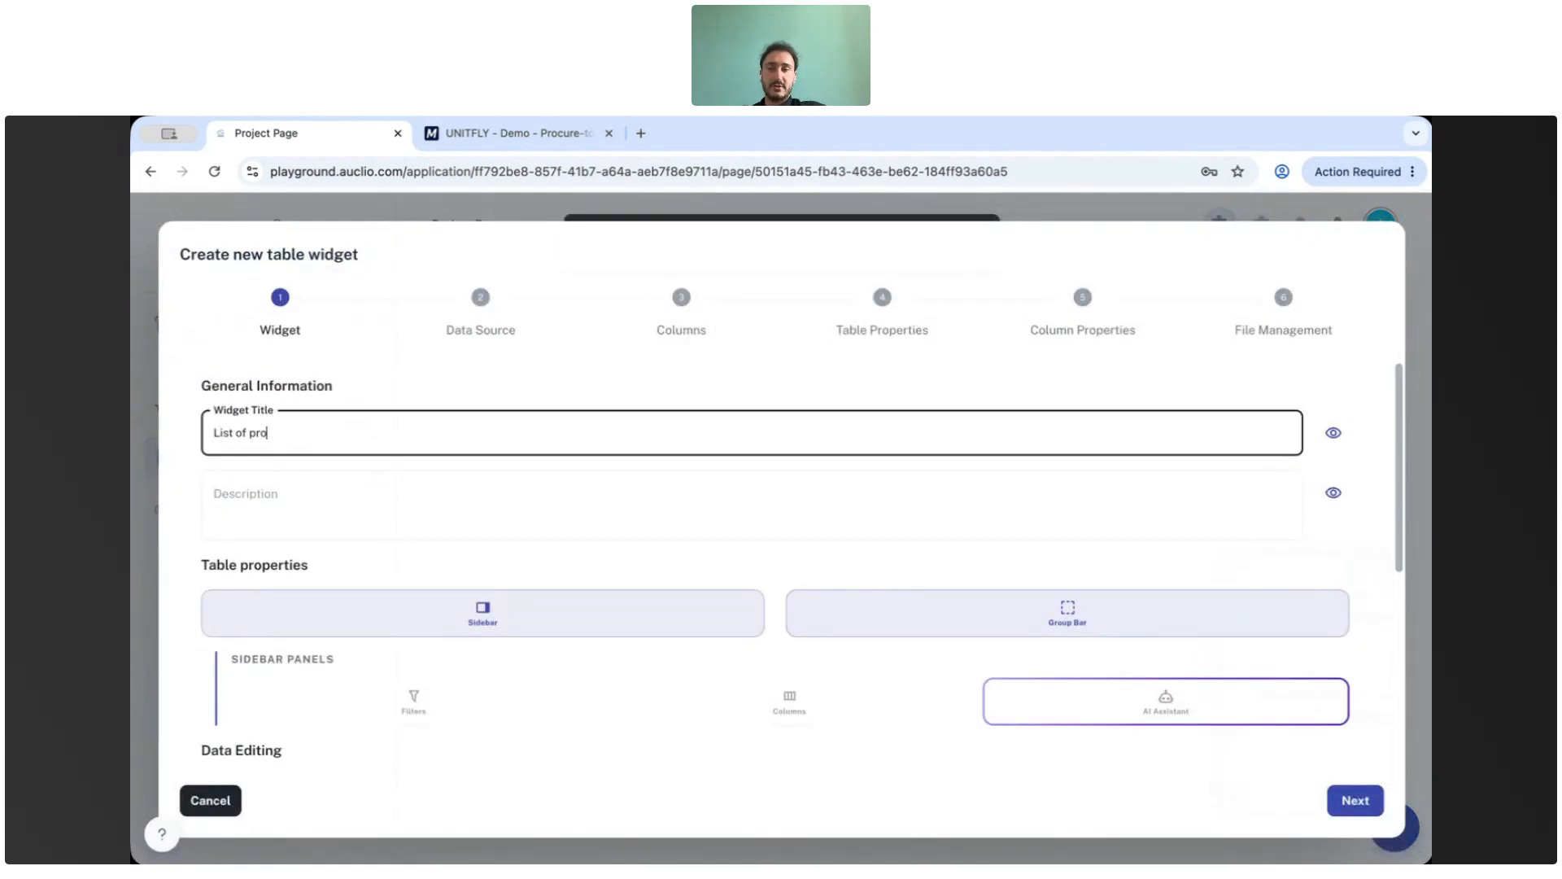
{"action": "scroll", "coordinate": [541, 513], "scroll_direction": "down", "scroll_amount": 2}
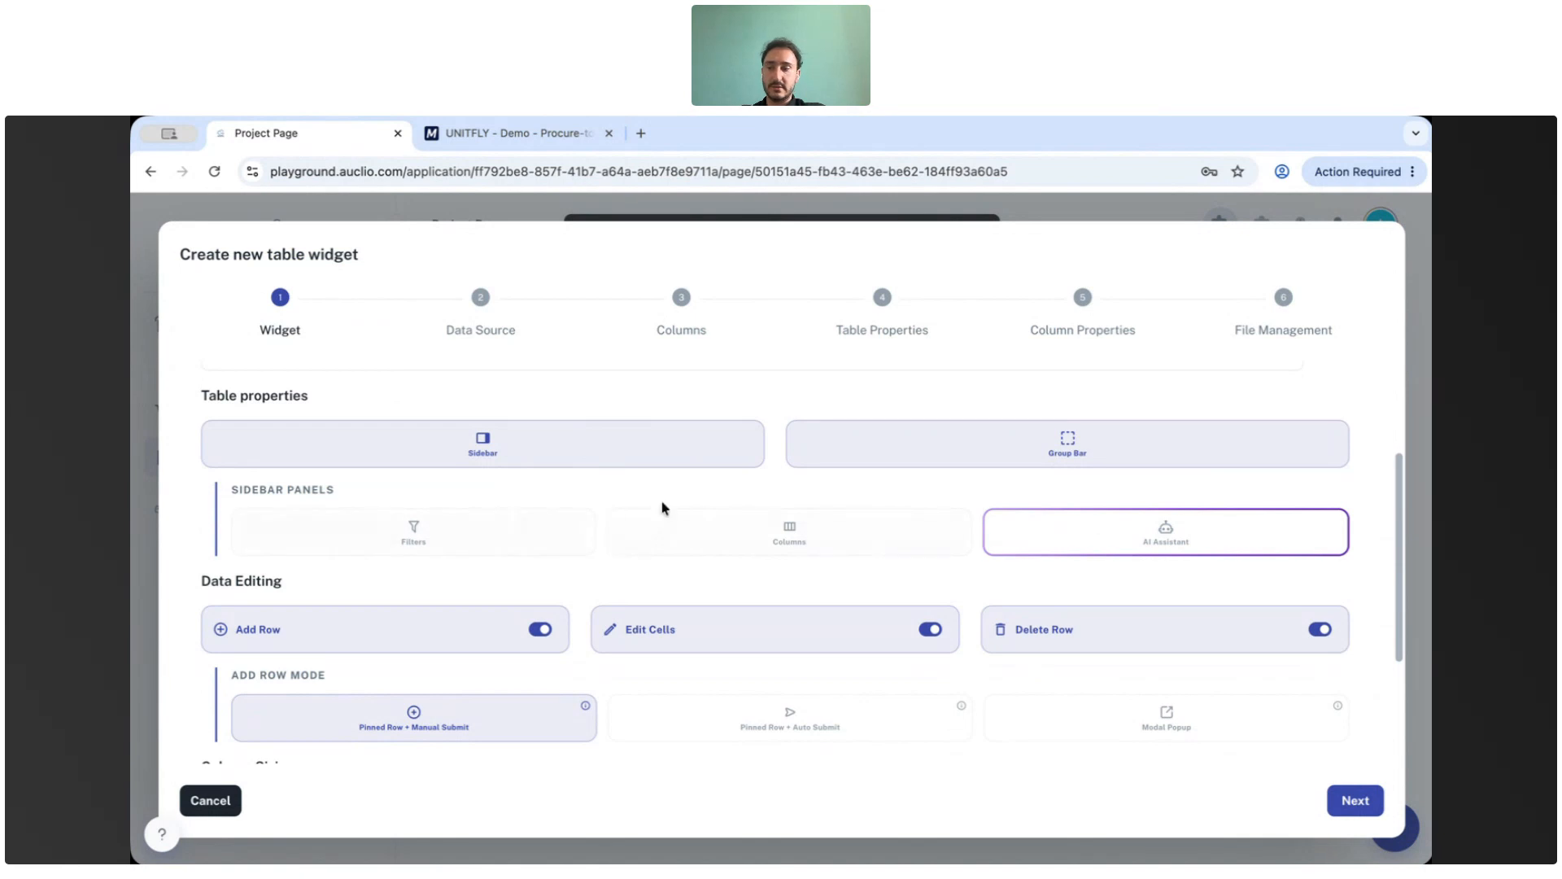
Review the table's data editing, column sizing and display options, then continue to the data source.
{"action": "scroll", "coordinate": [662, 509], "scroll_direction": "down", "scroll_amount": 1}
{"action": "scroll", "coordinate": [620, 533], "scroll_direction": "down", "scroll_amount": 2}
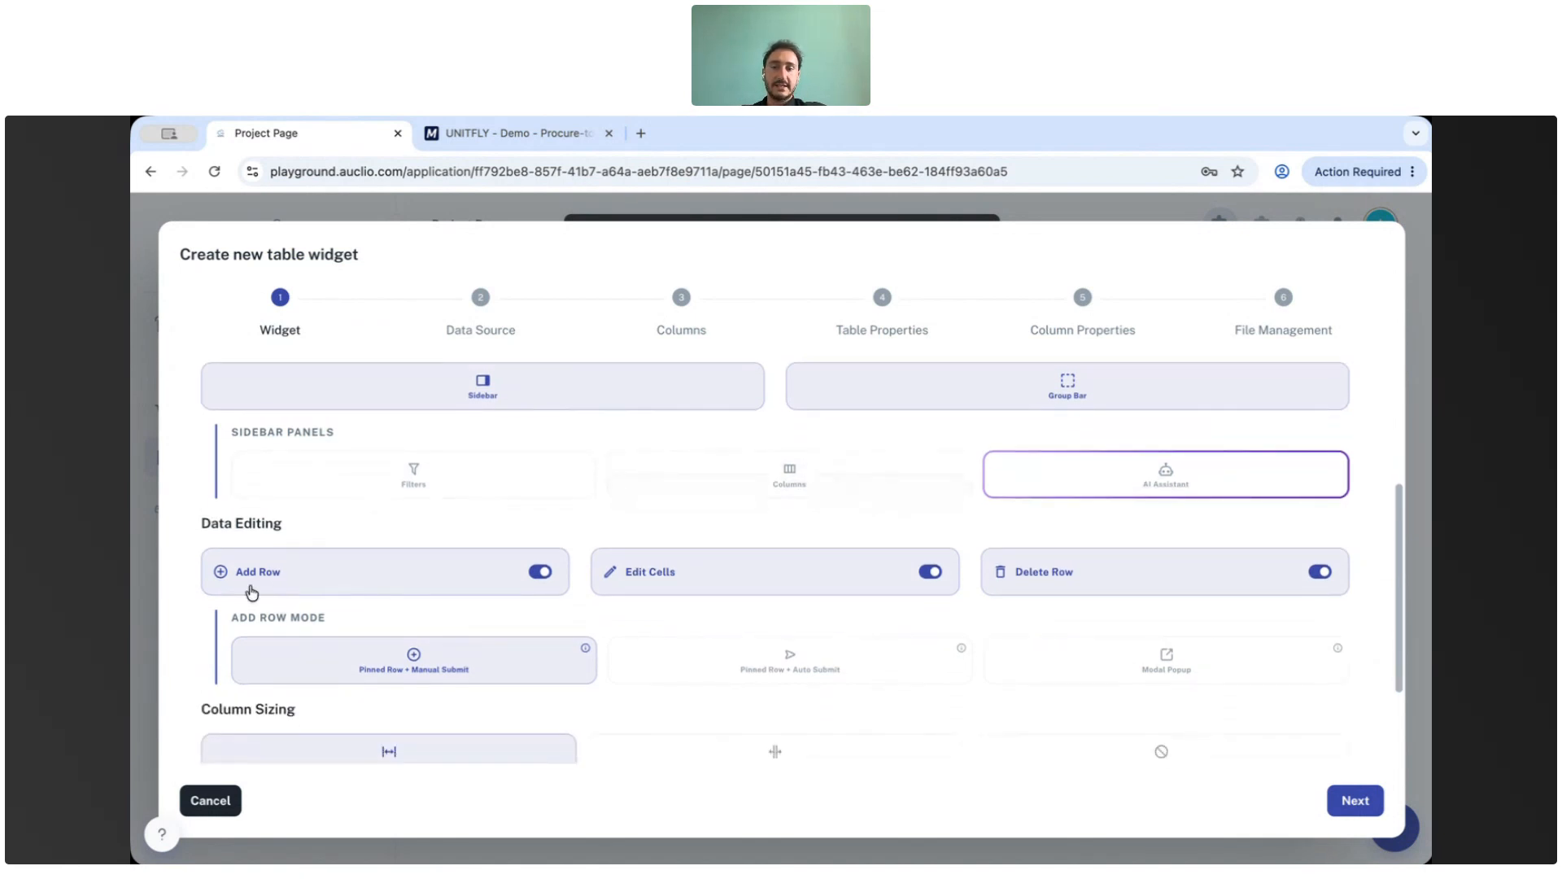
{"action": "left_click", "coordinate": [539, 573]}
{"action": "left_click", "coordinate": [535, 574]}
{"action": "scroll", "coordinate": [521, 572], "scroll_direction": "down", "scroll_amount": 1}
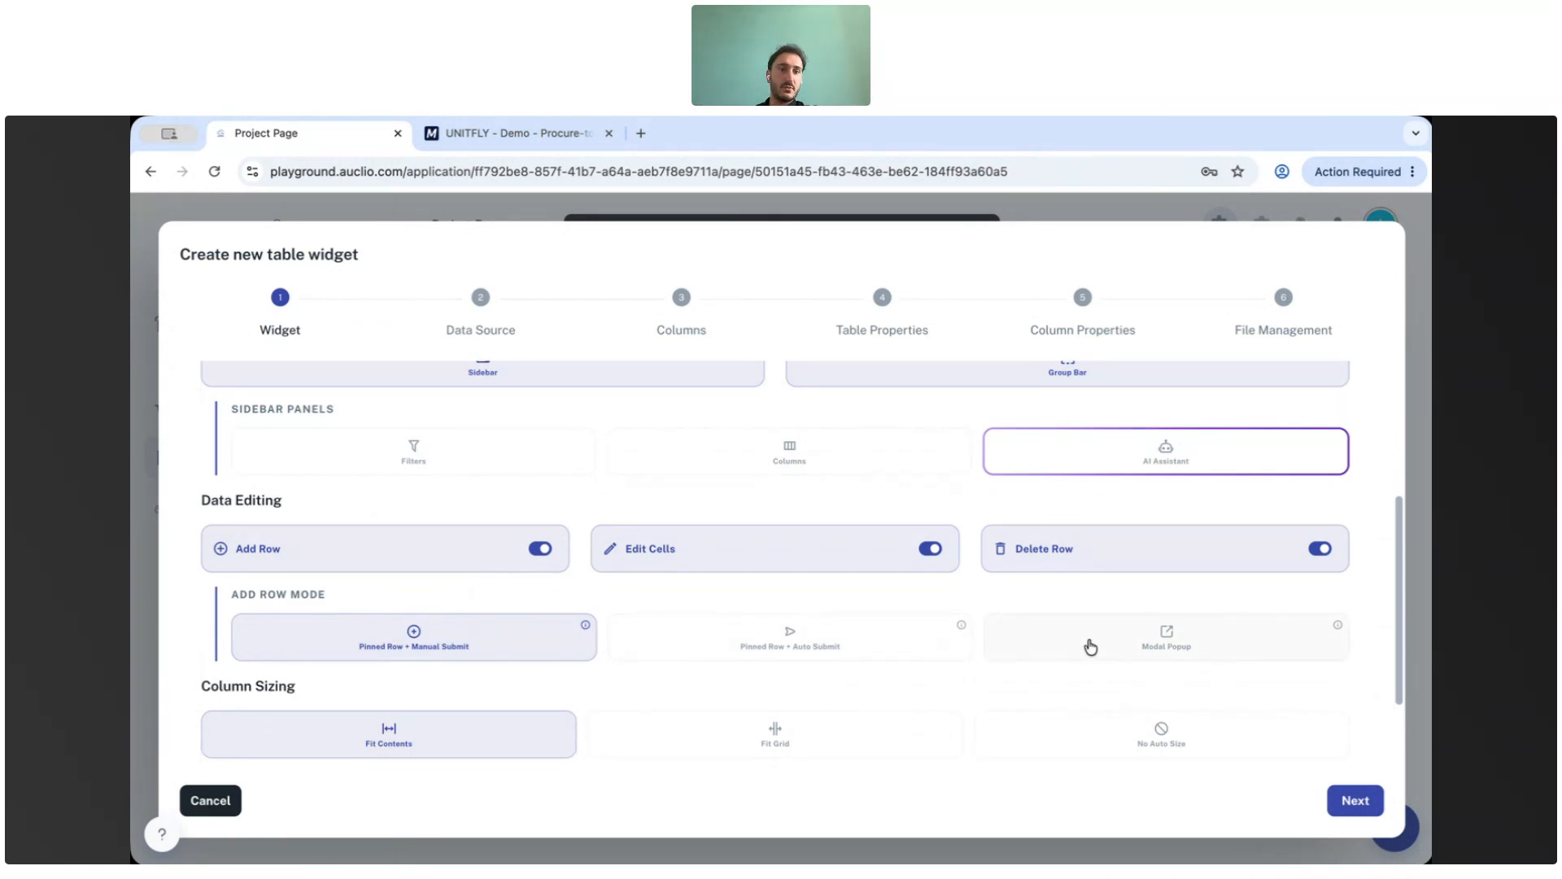
{"action": "scroll", "coordinate": [895, 656], "scroll_direction": "down", "scroll_amount": 2}
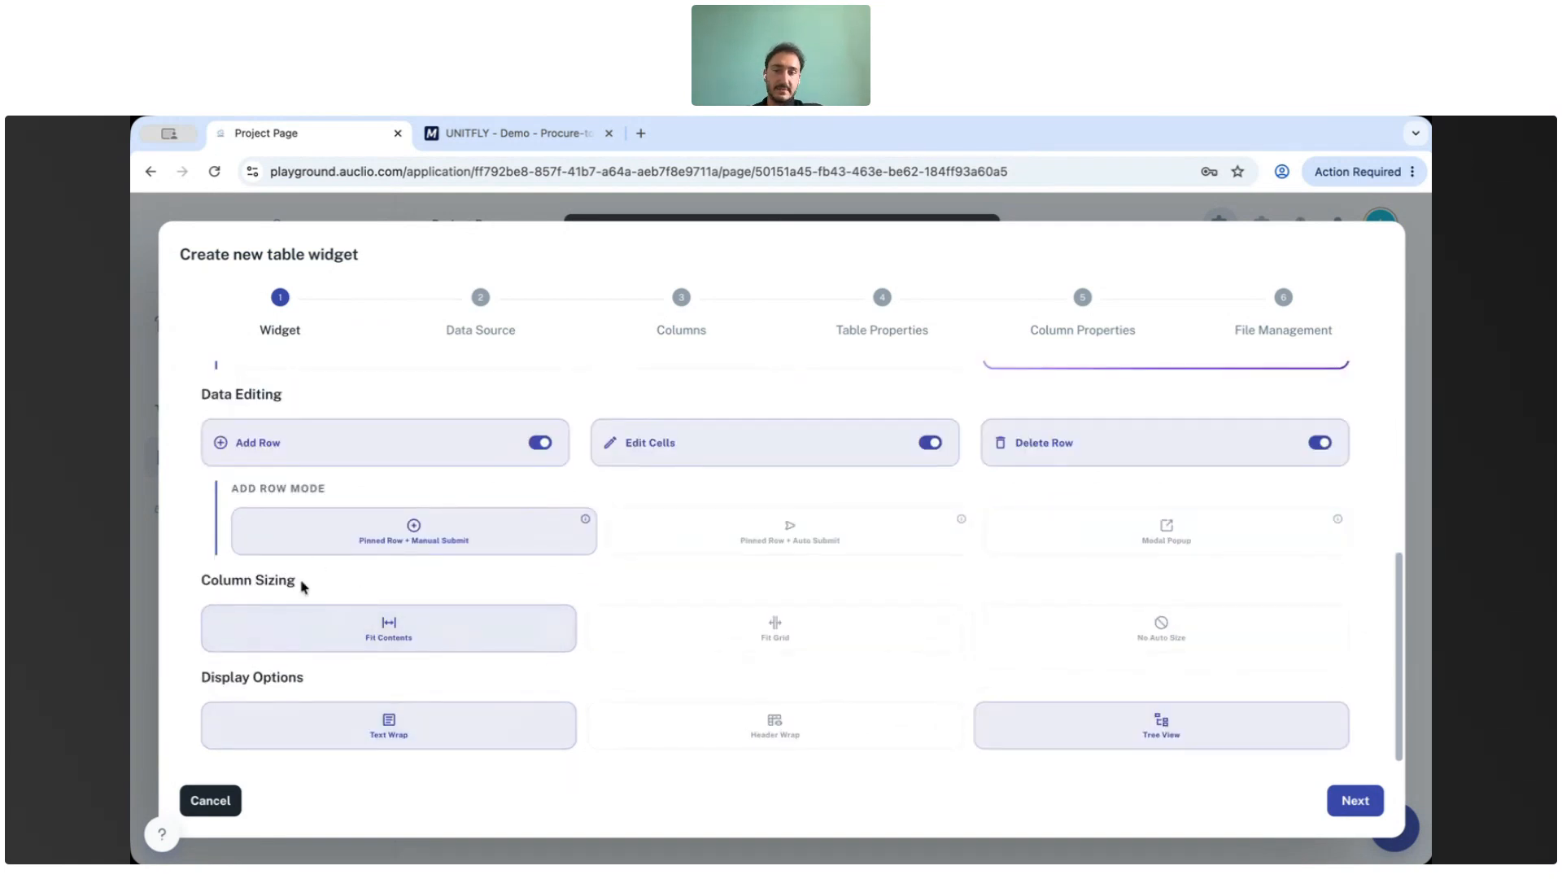
{"action": "scroll", "coordinate": [530, 569], "scroll_direction": "up", "scroll_amount": 3}
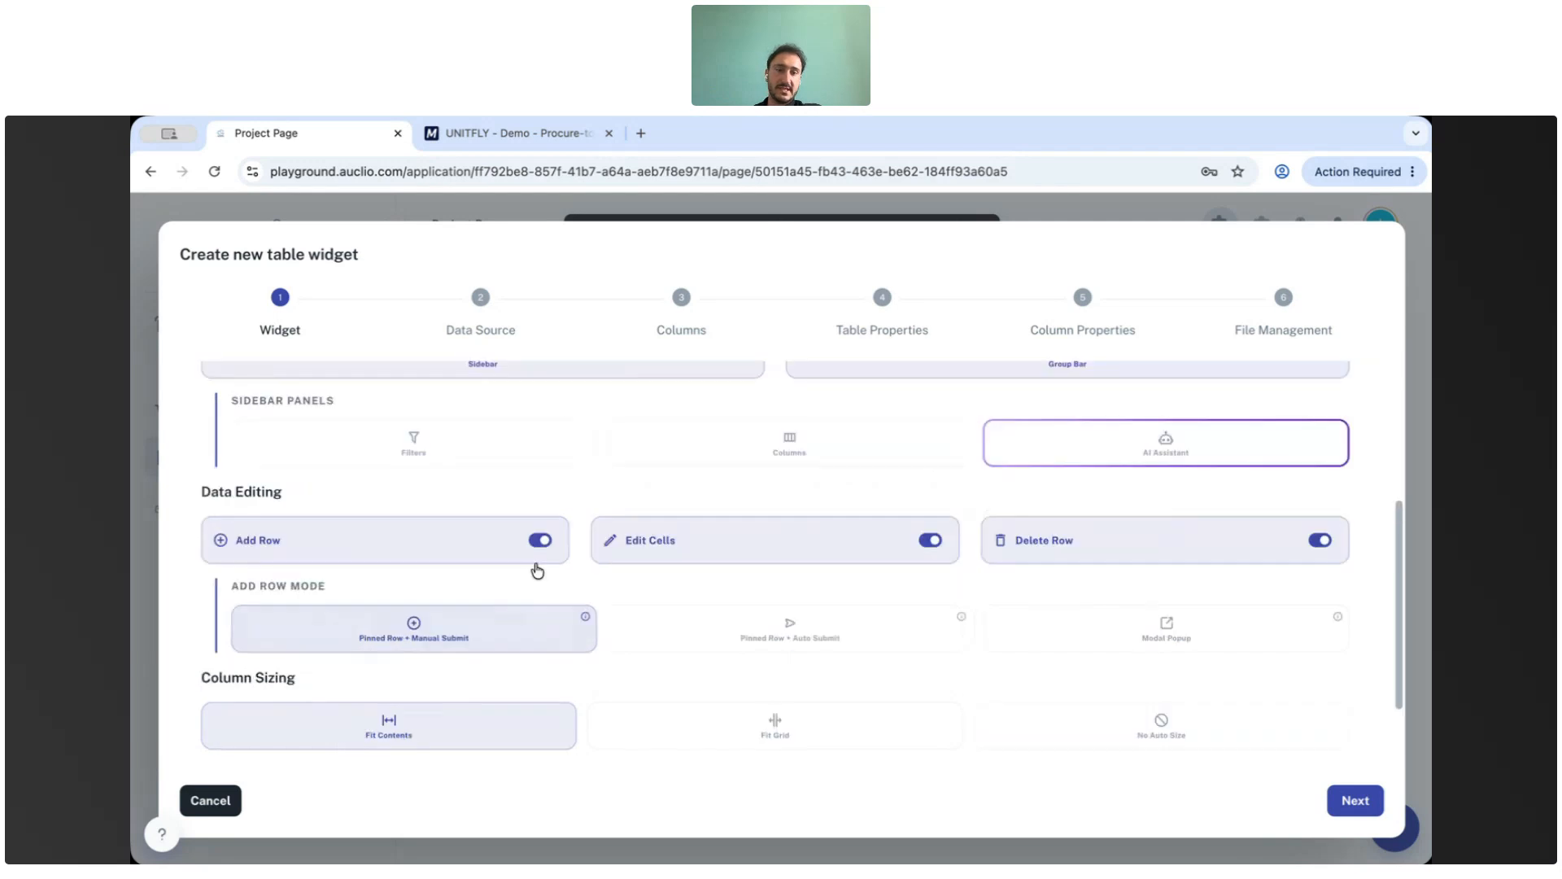
{"action": "left_click", "coordinate": [1344, 798]}
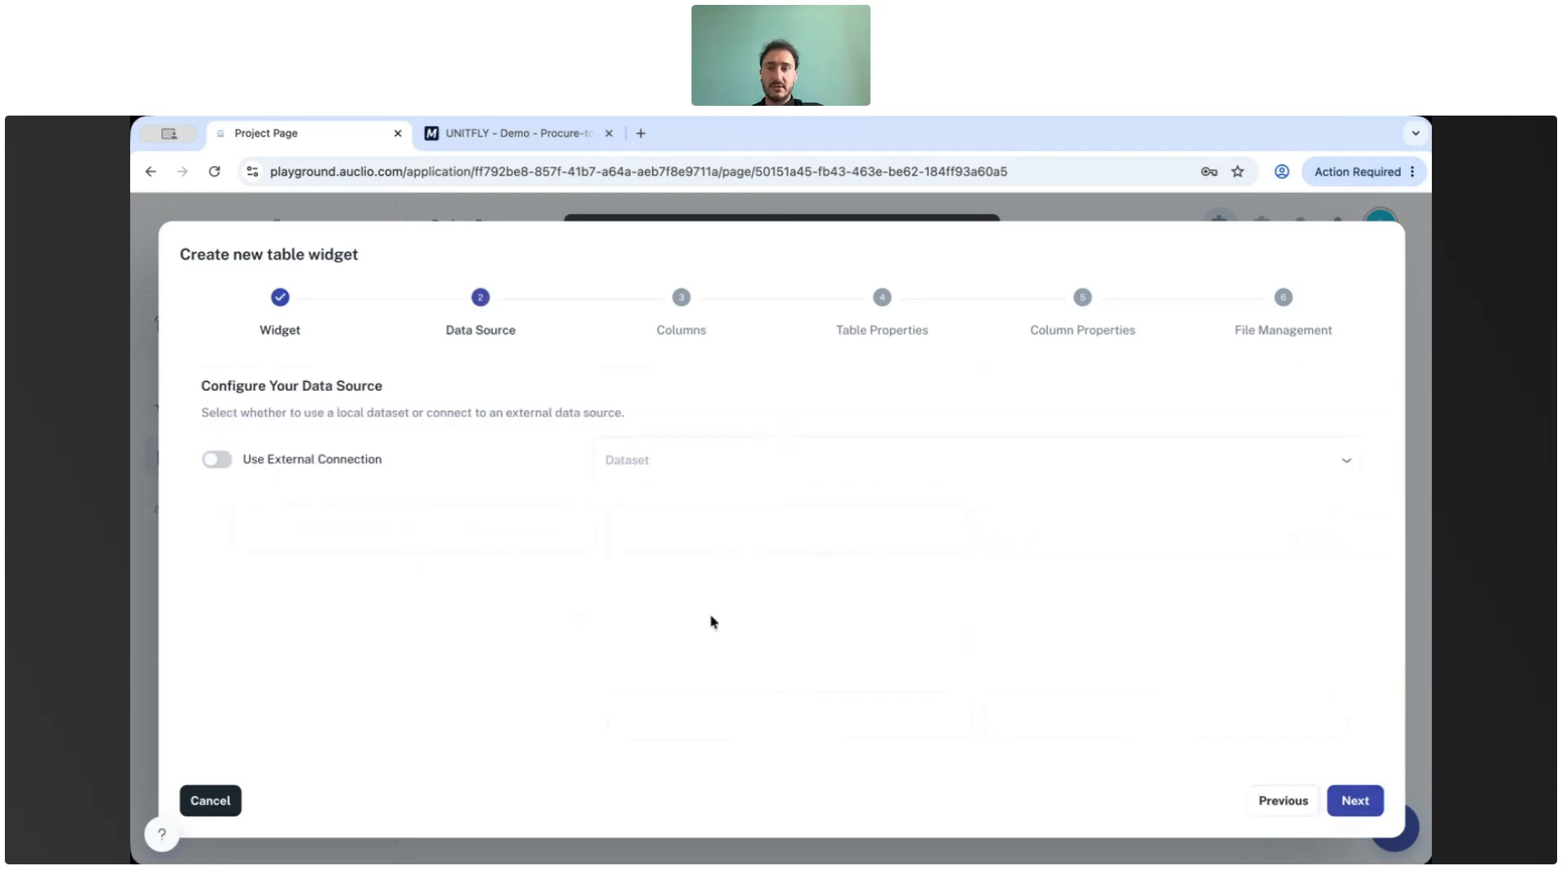
Try using the external M-Files Vault connection as data source, then switch back to local datasets.
{"action": "left_click", "coordinate": [728, 462]}
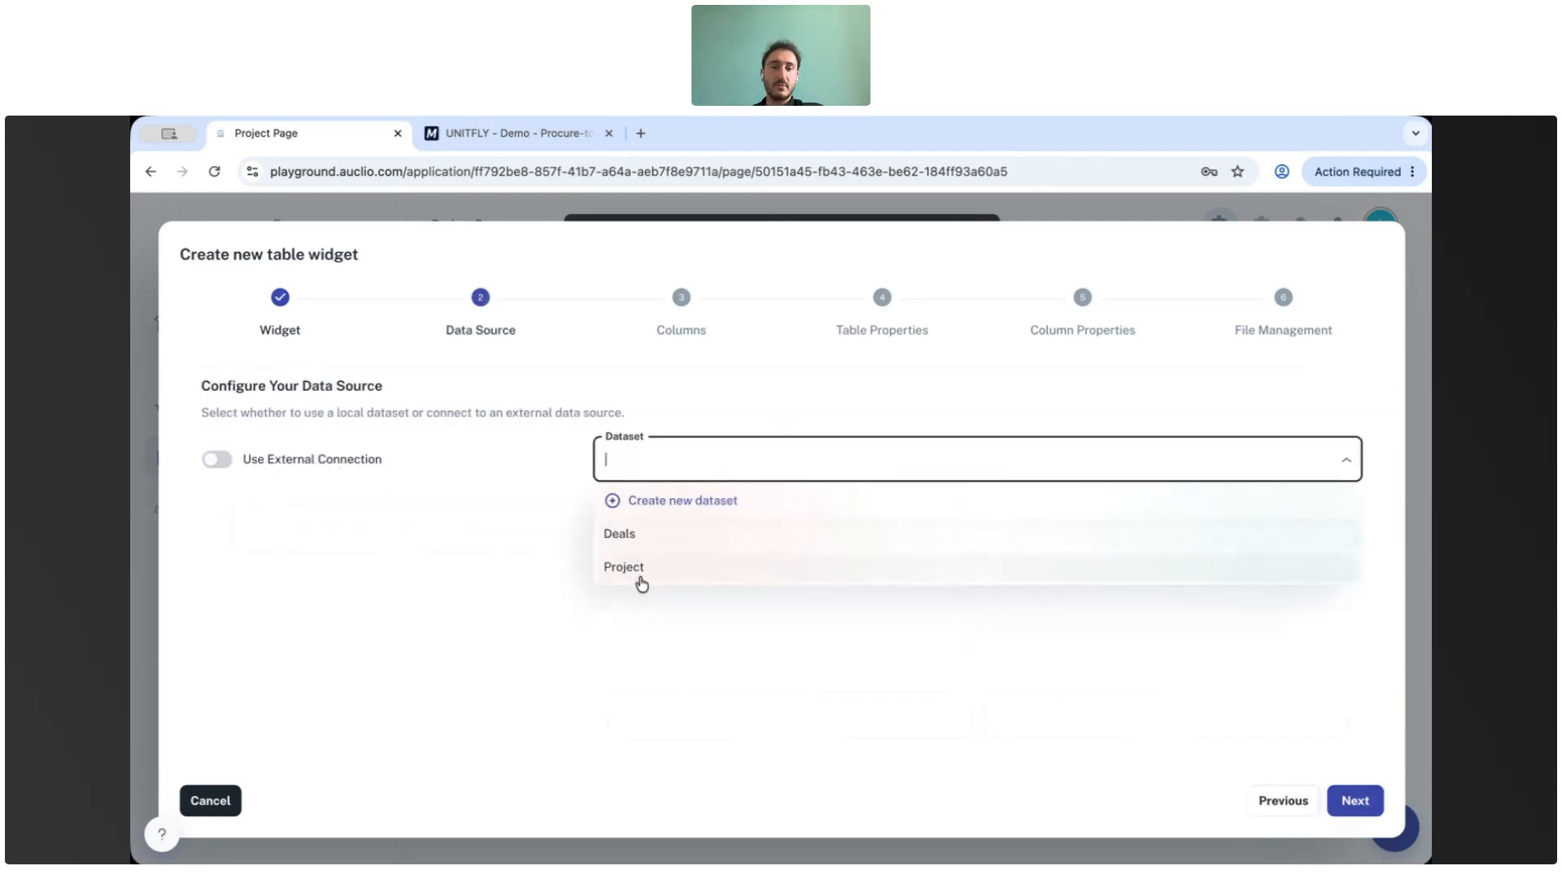
{"action": "left_click", "coordinate": [386, 498]}
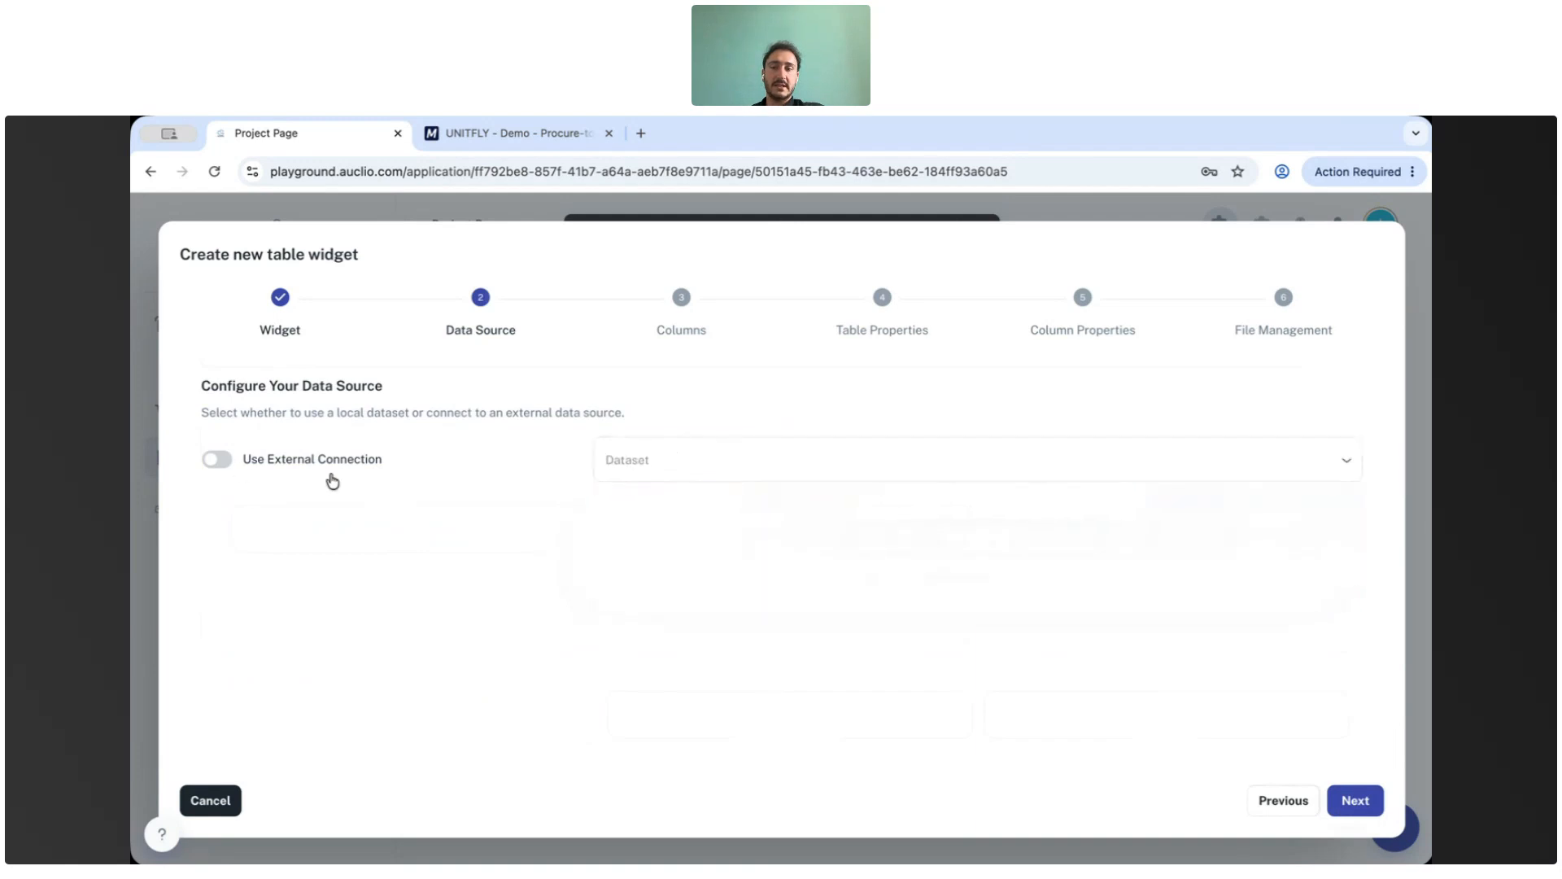
{"action": "left_click", "coordinate": [218, 461]}
{"action": "left_click", "coordinate": [729, 462]}
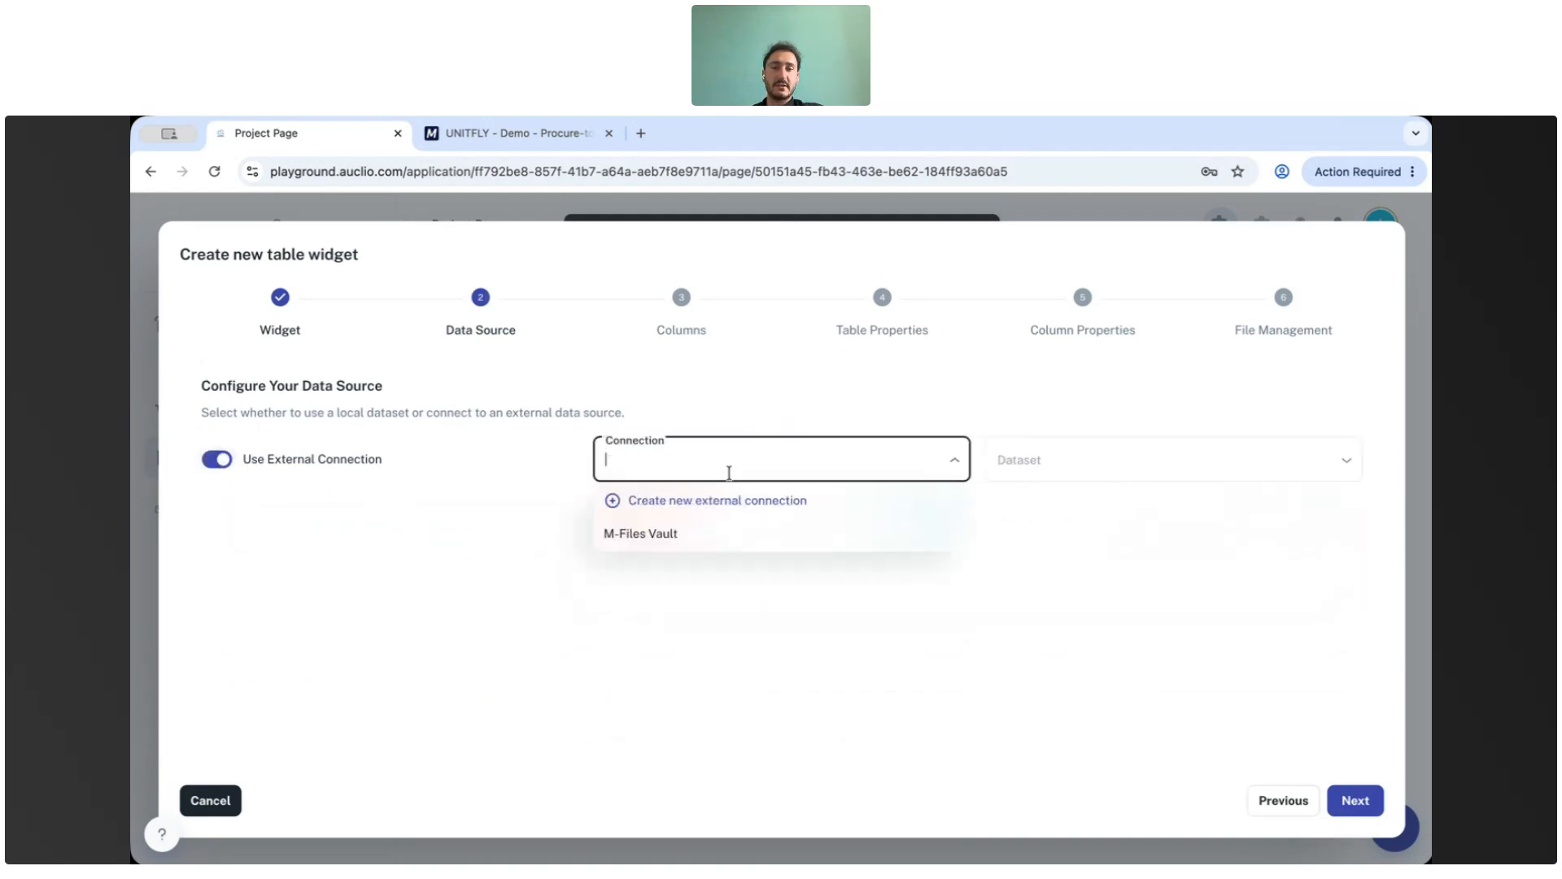
{"action": "left_click", "coordinate": [712, 533]}
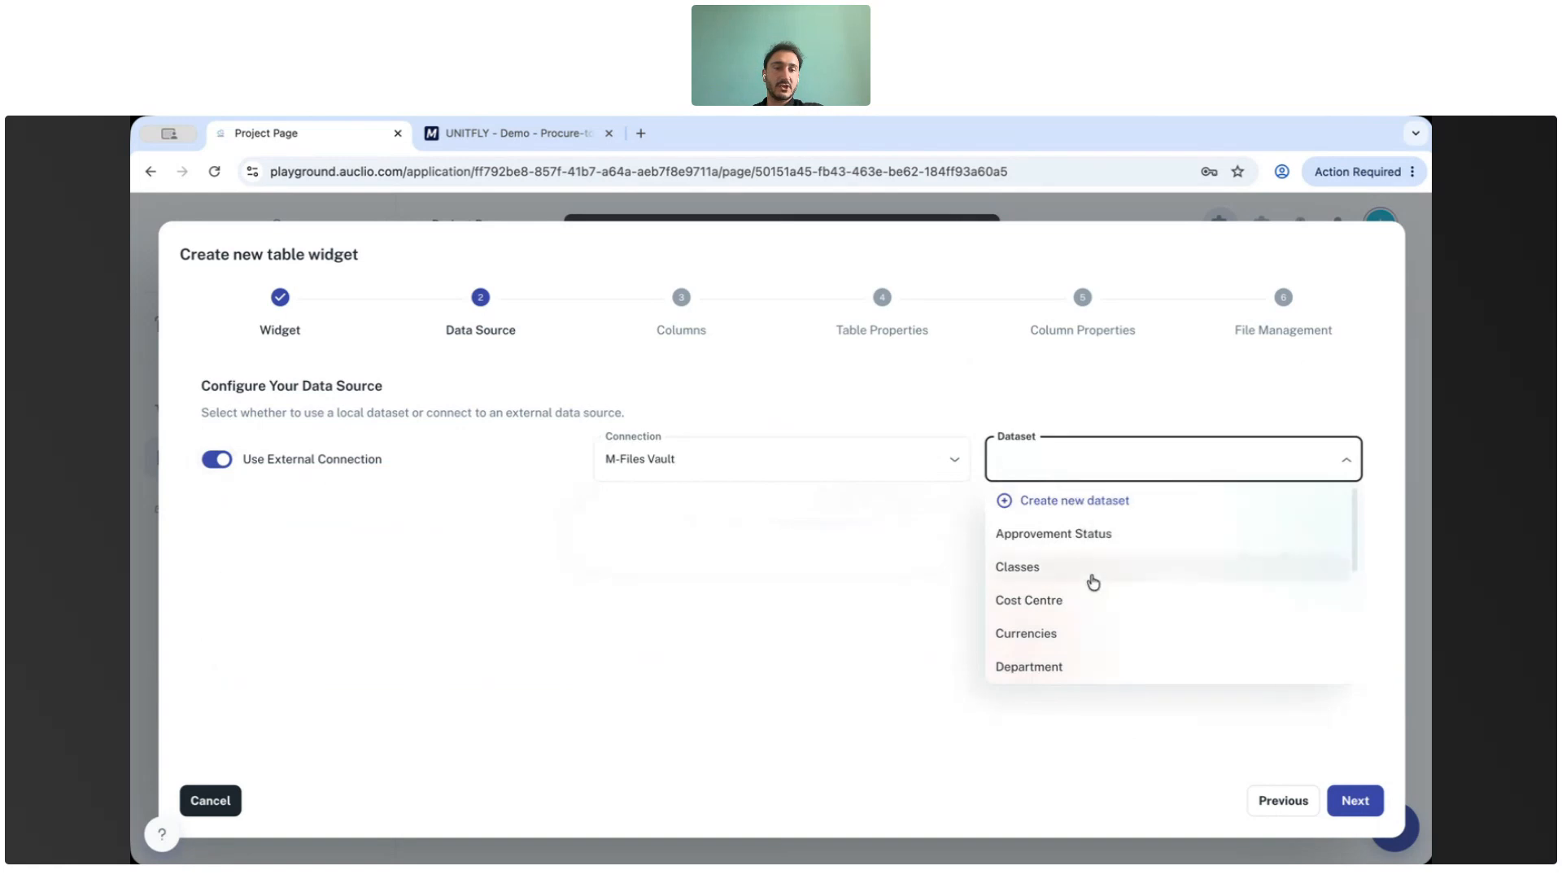
{"action": "left_click", "coordinate": [944, 513]}
{"action": "left_click", "coordinate": [216, 464]}
Select the local Project dataset as the table's data source and continue to columns.
{"action": "left_click", "coordinate": [642, 458]}
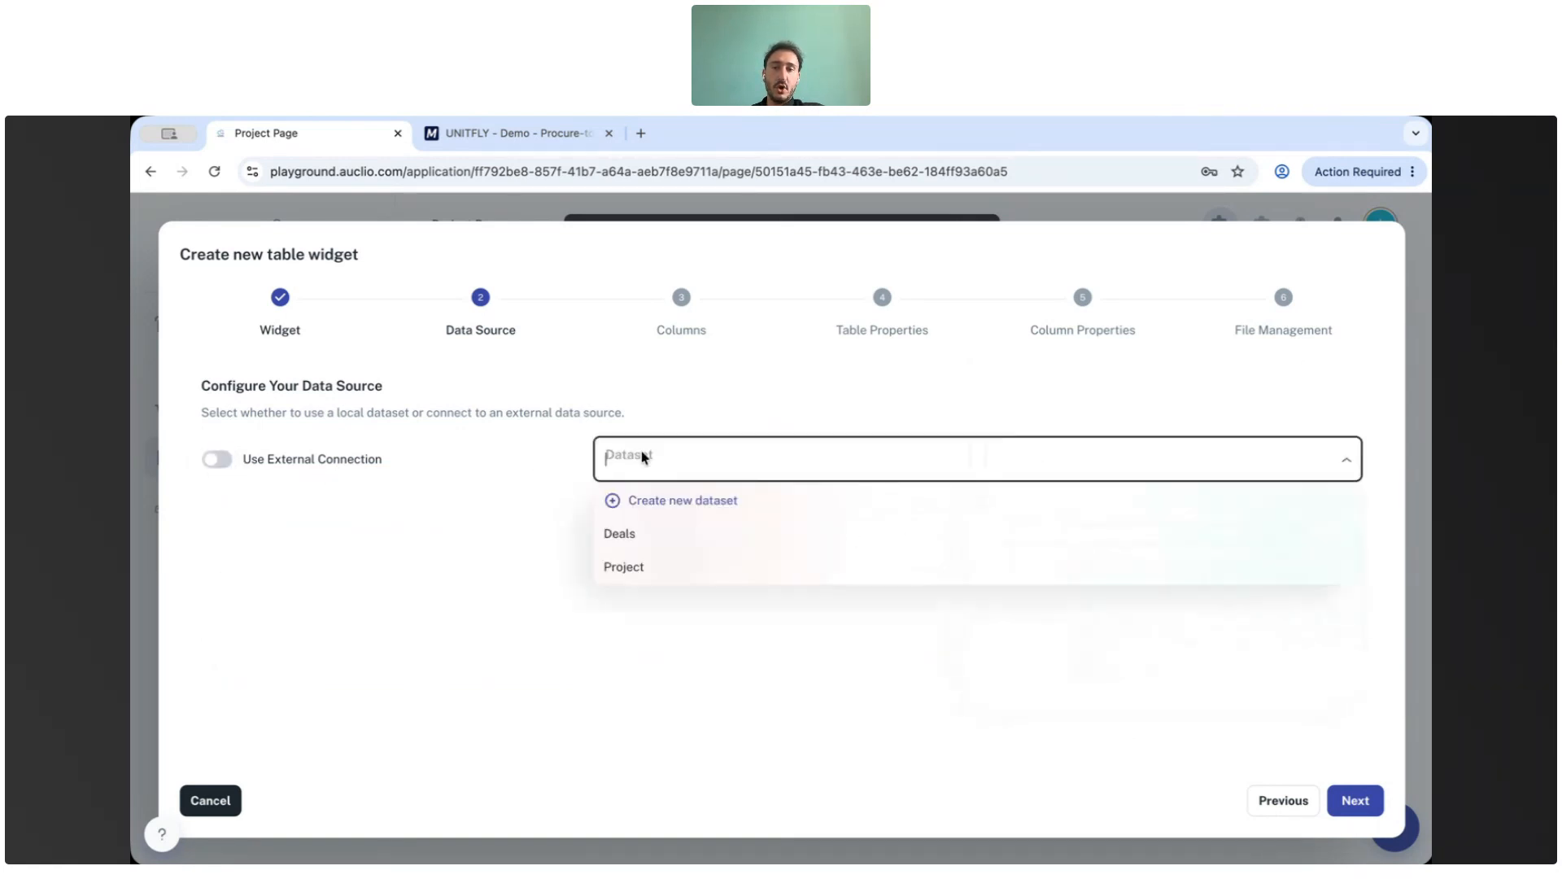
{"action": "left_click", "coordinate": [656, 570]}
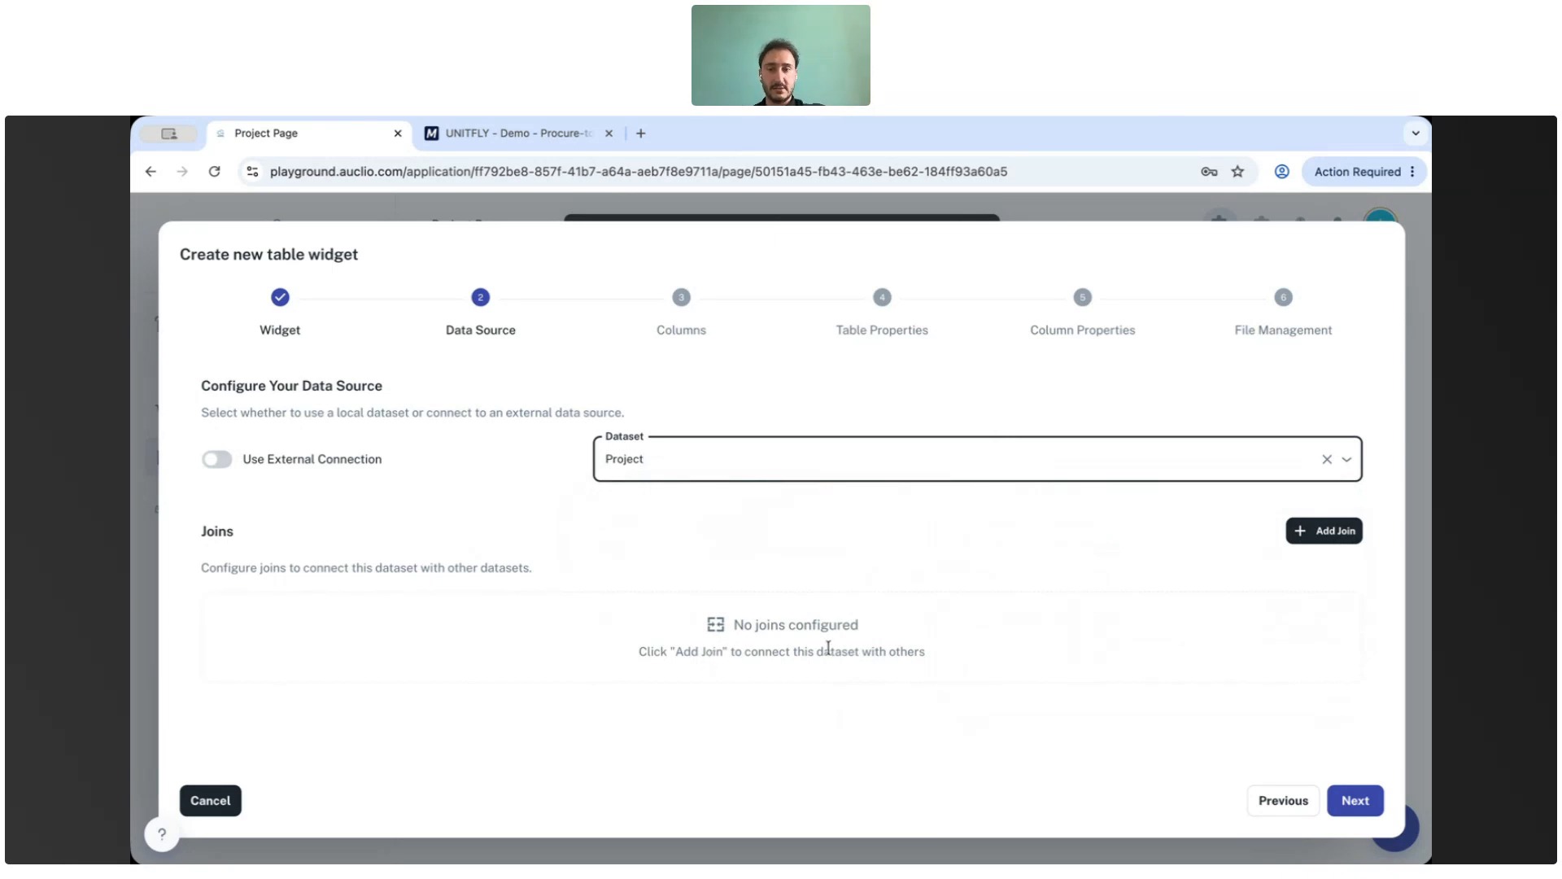
{"action": "left_click", "coordinate": [1356, 802]}
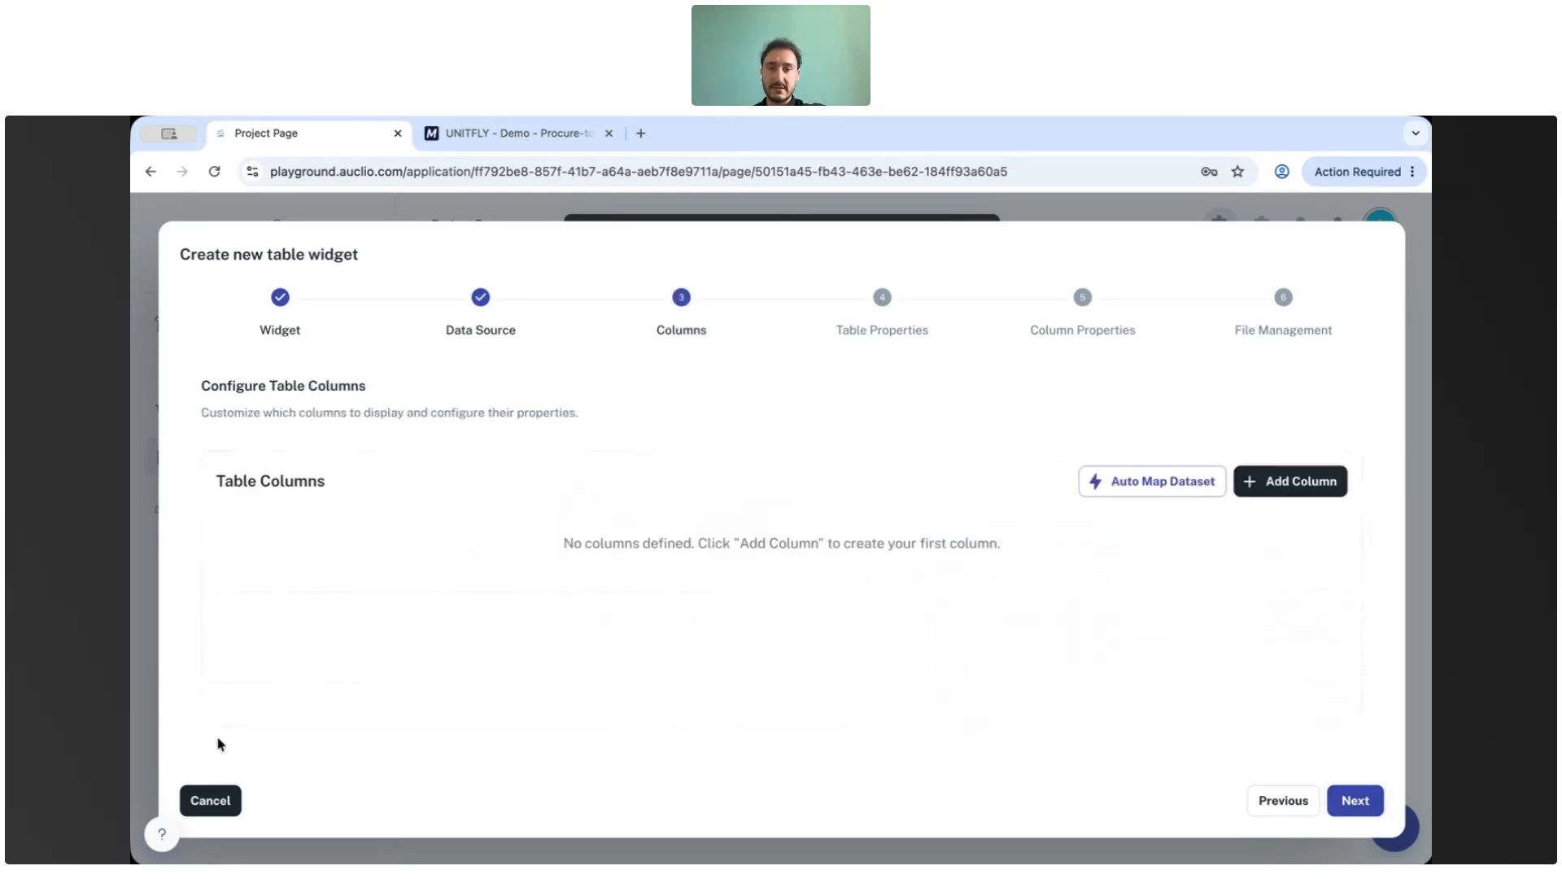
Auto-map the dataset columns and delete the Workflow and State columns.
{"action": "left_click", "coordinate": [1200, 485]}
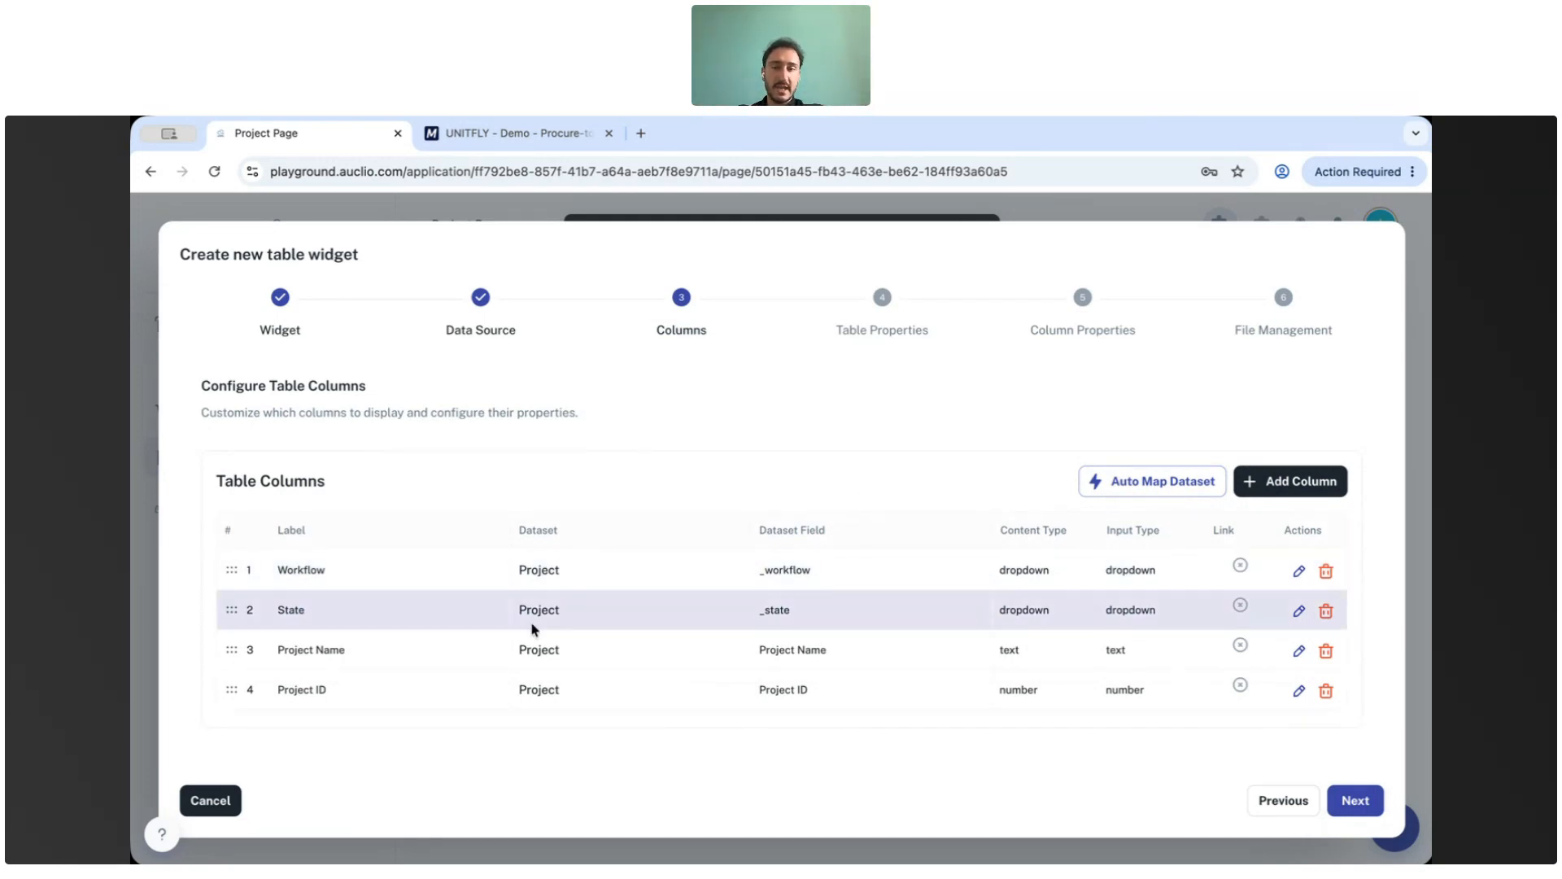
{"action": "left_click", "coordinate": [1326, 571]}
{"action": "left_click", "coordinate": [1326, 571]}
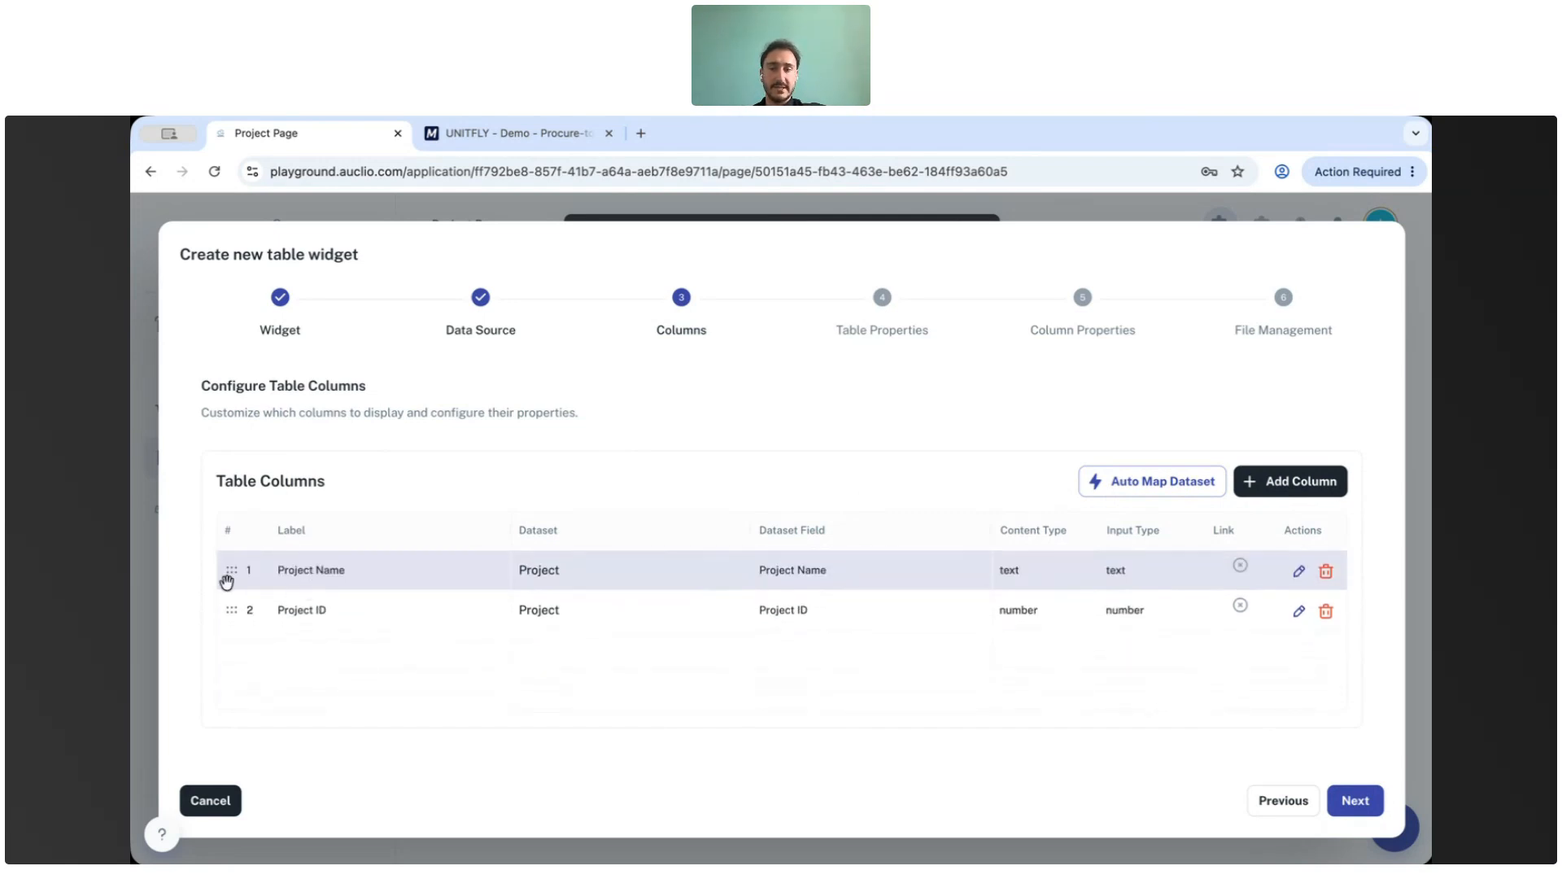
{"action": "left_click_drag", "start_coordinate": [227, 569], "coordinate": [407, 596]}
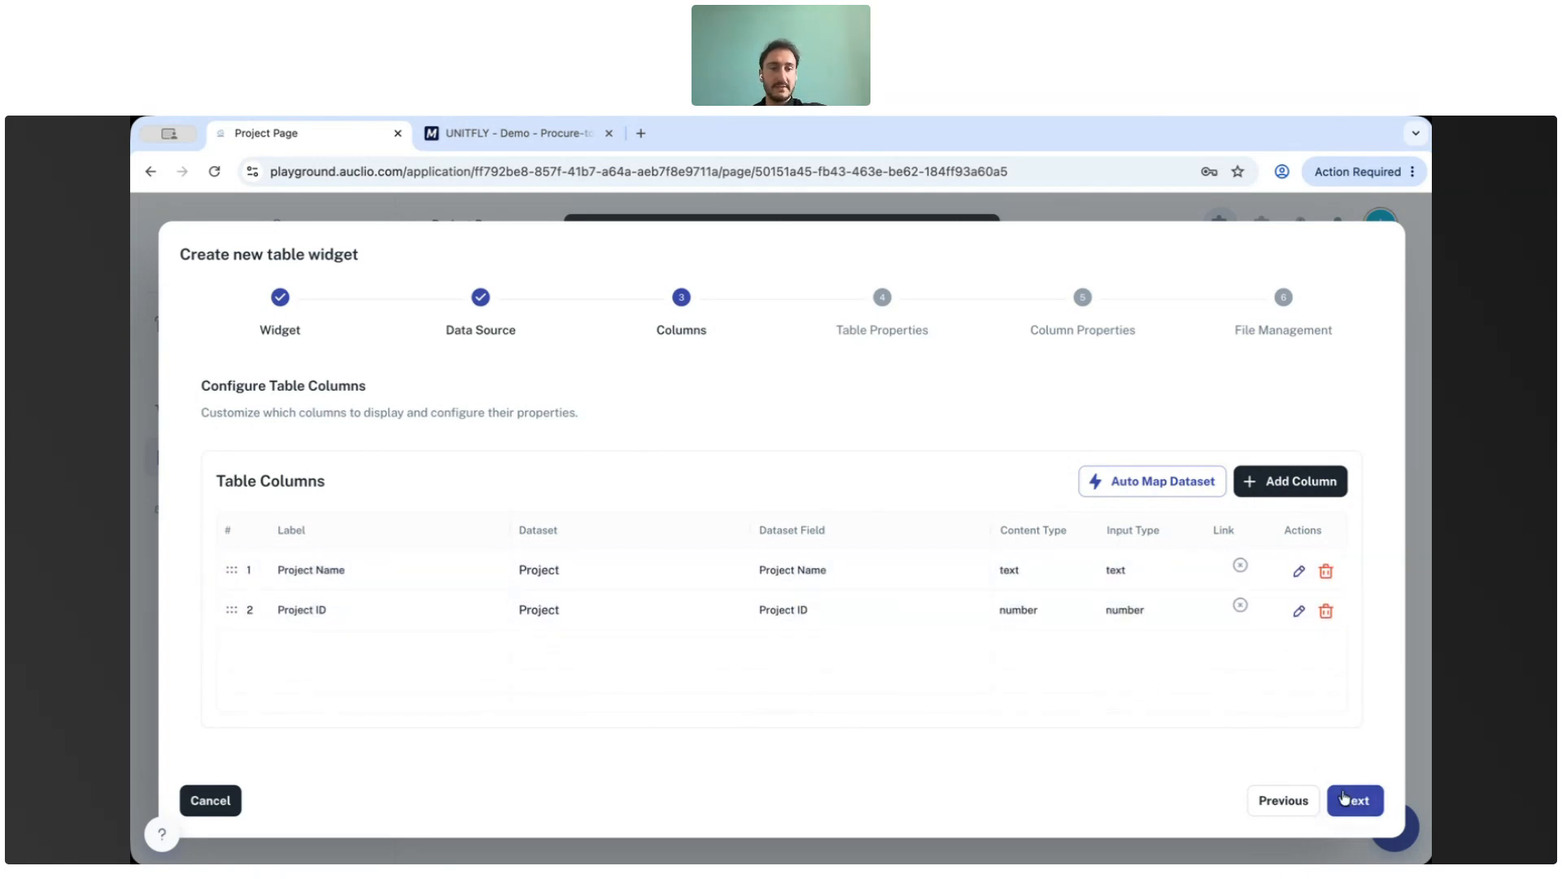
Try adding a page link to the Project Name column, then cancel the column edit.
{"action": "left_click", "coordinate": [1300, 573]}
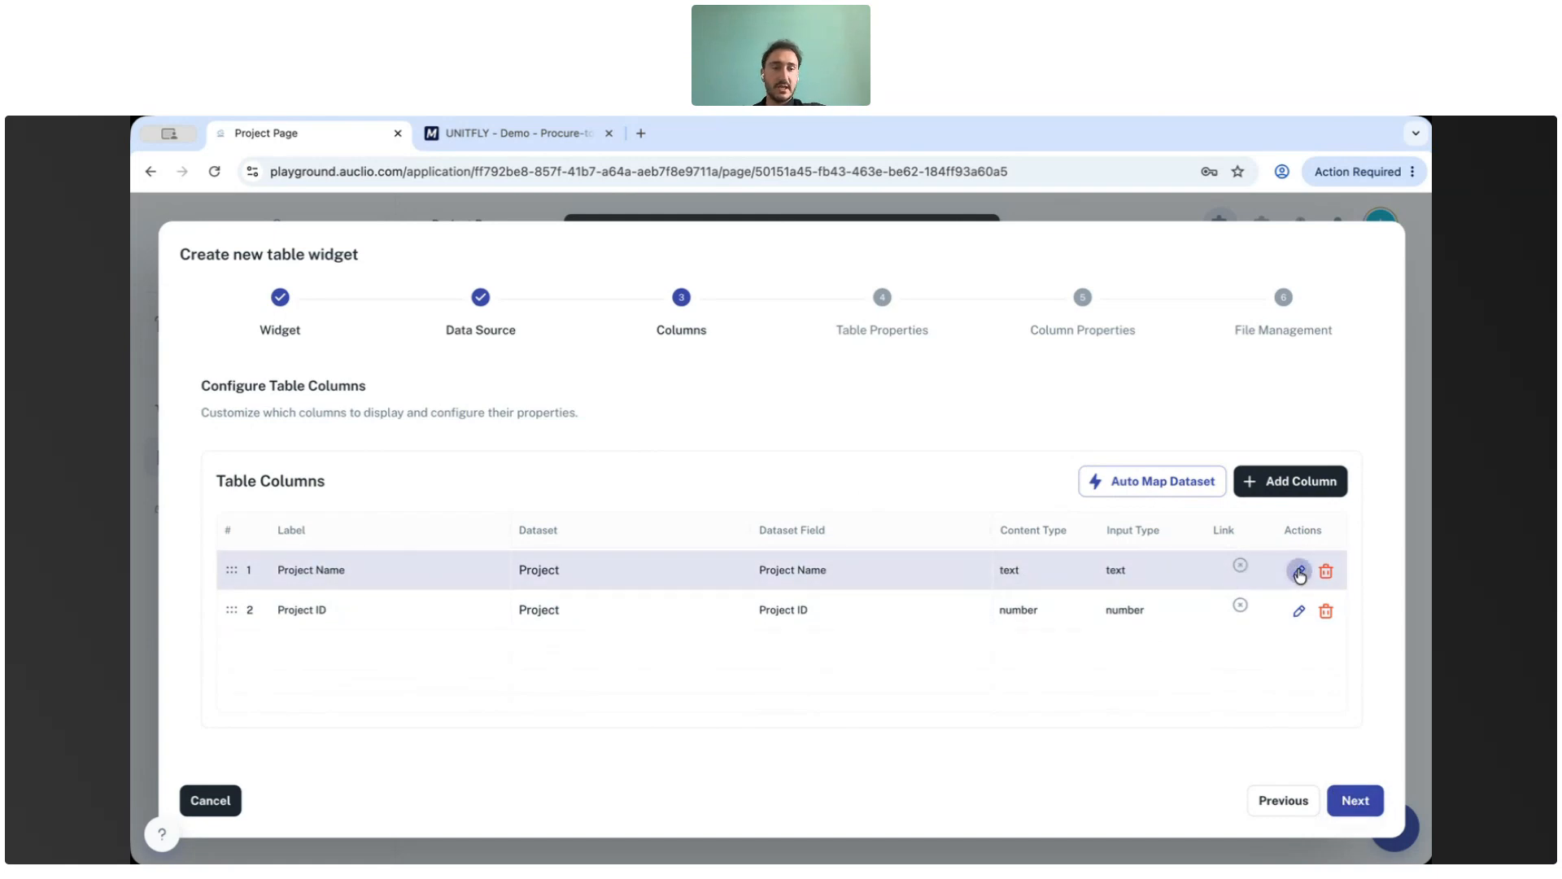
{"action": "left_click", "coordinate": [443, 617]}
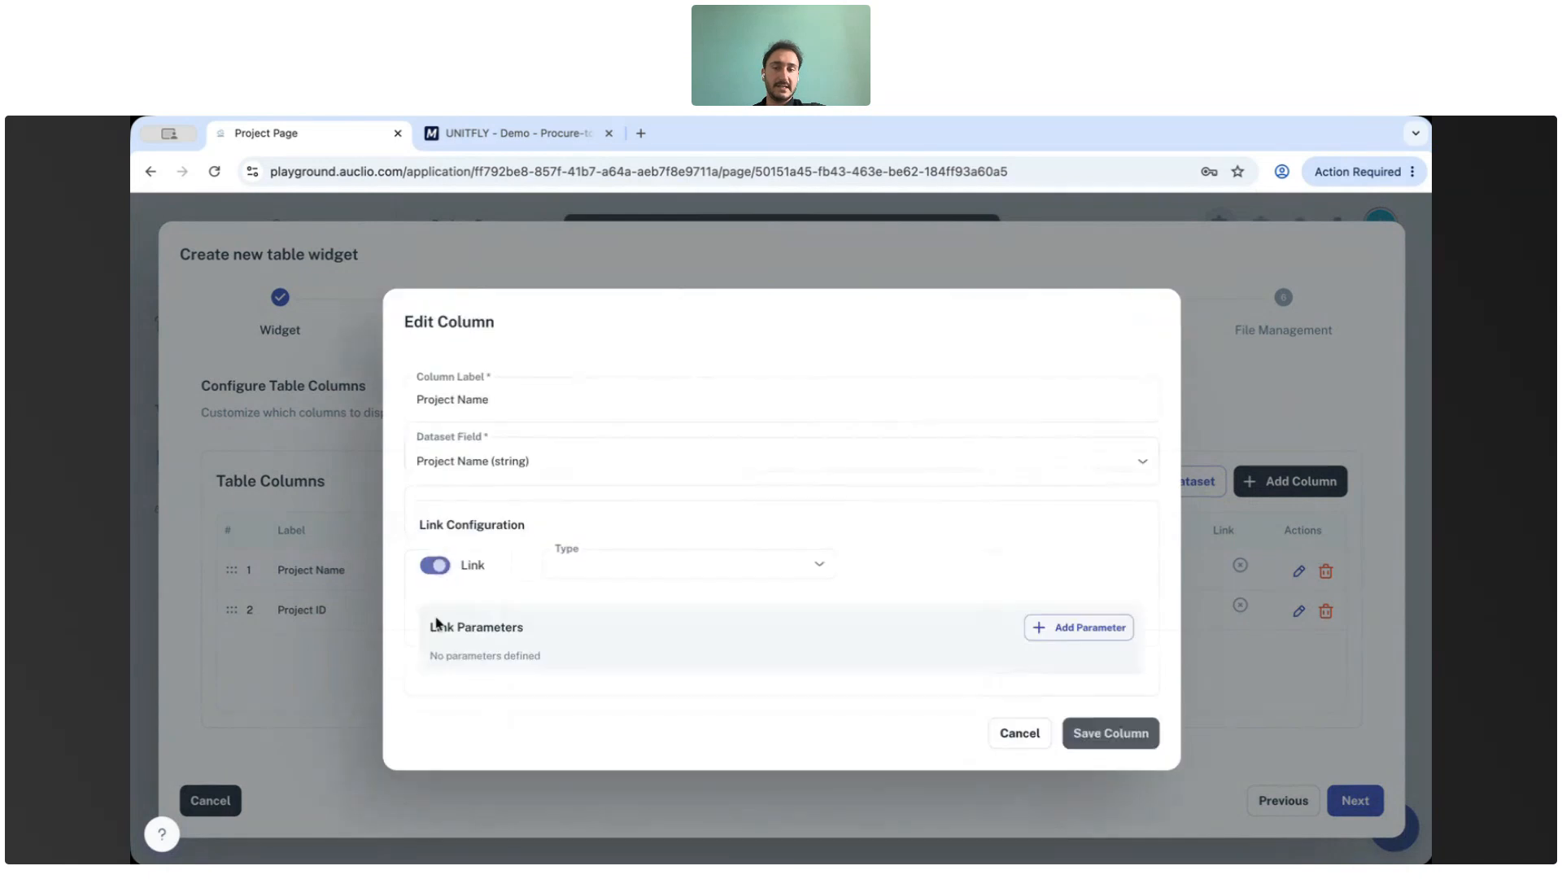
{"action": "left_click", "coordinate": [652, 561]}
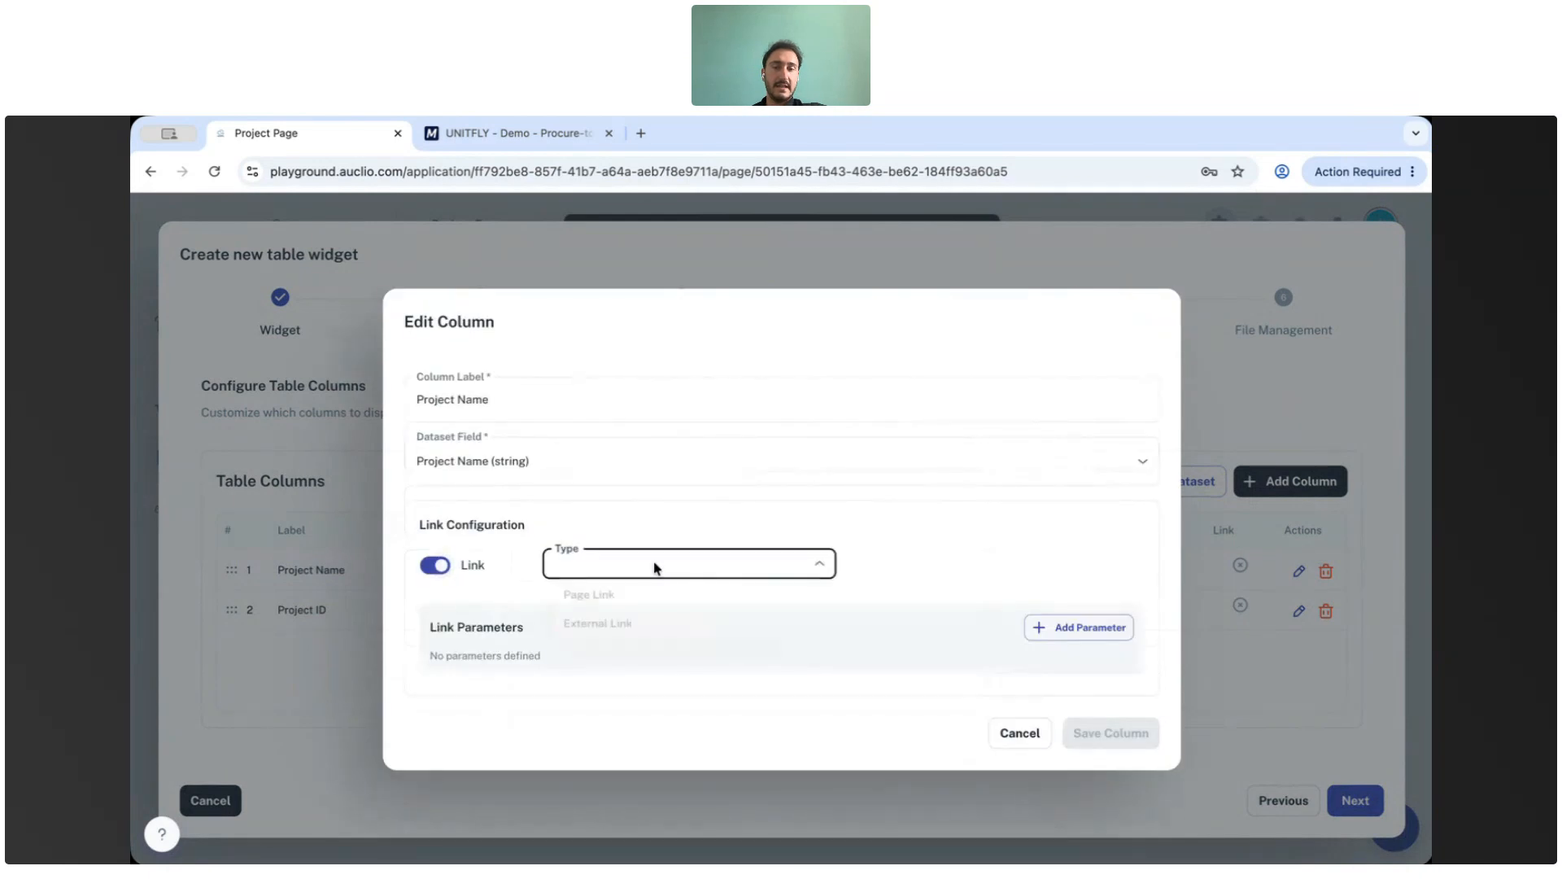
{"action": "left_click", "coordinate": [582, 601]}
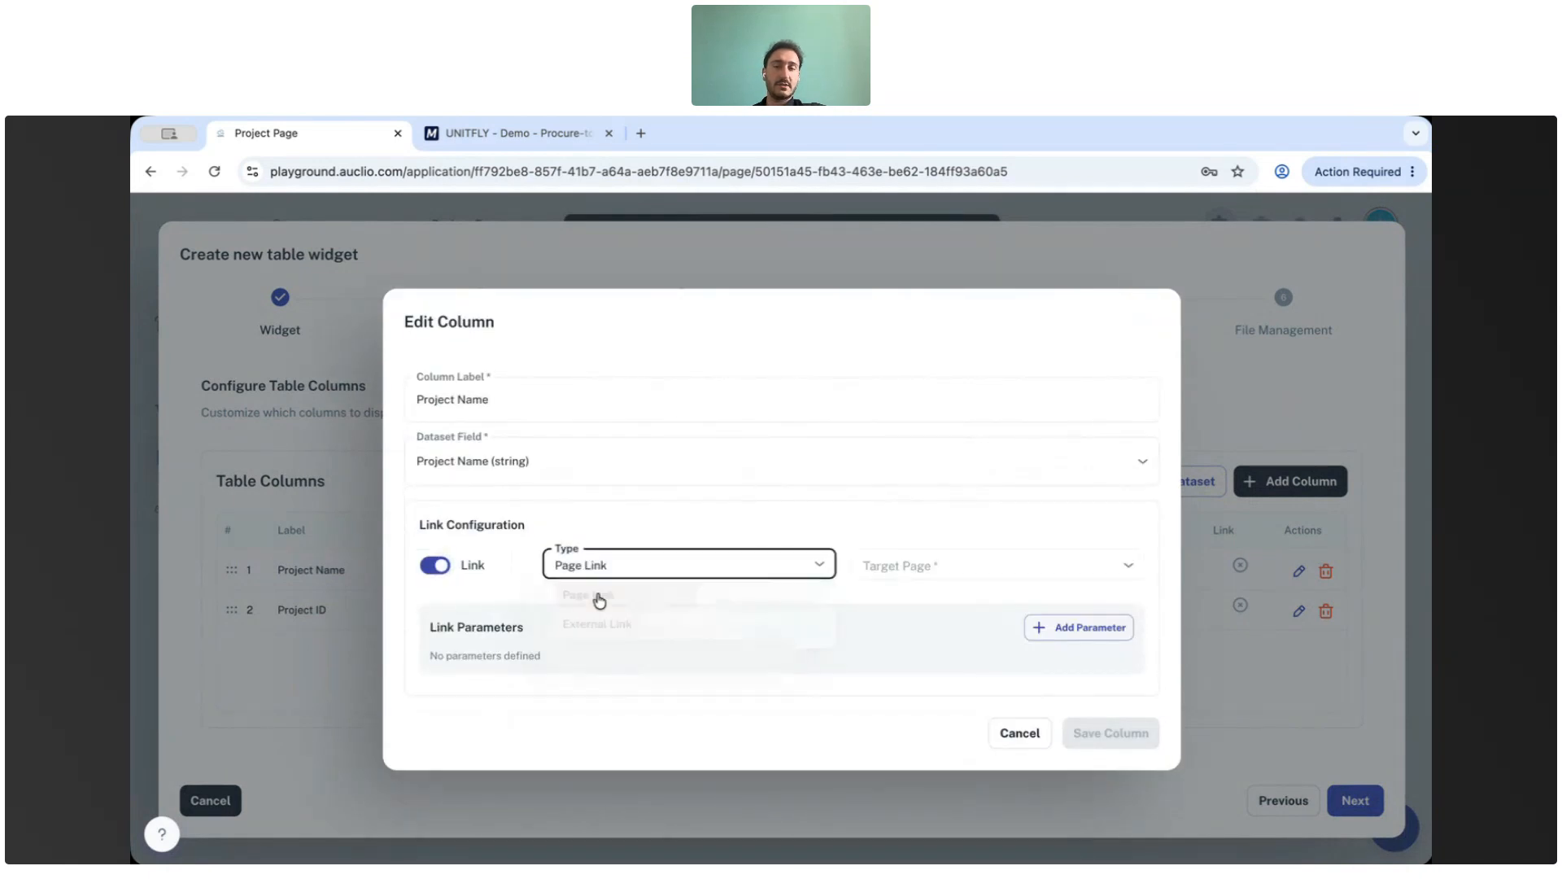
{"action": "left_click", "coordinate": [895, 566]}
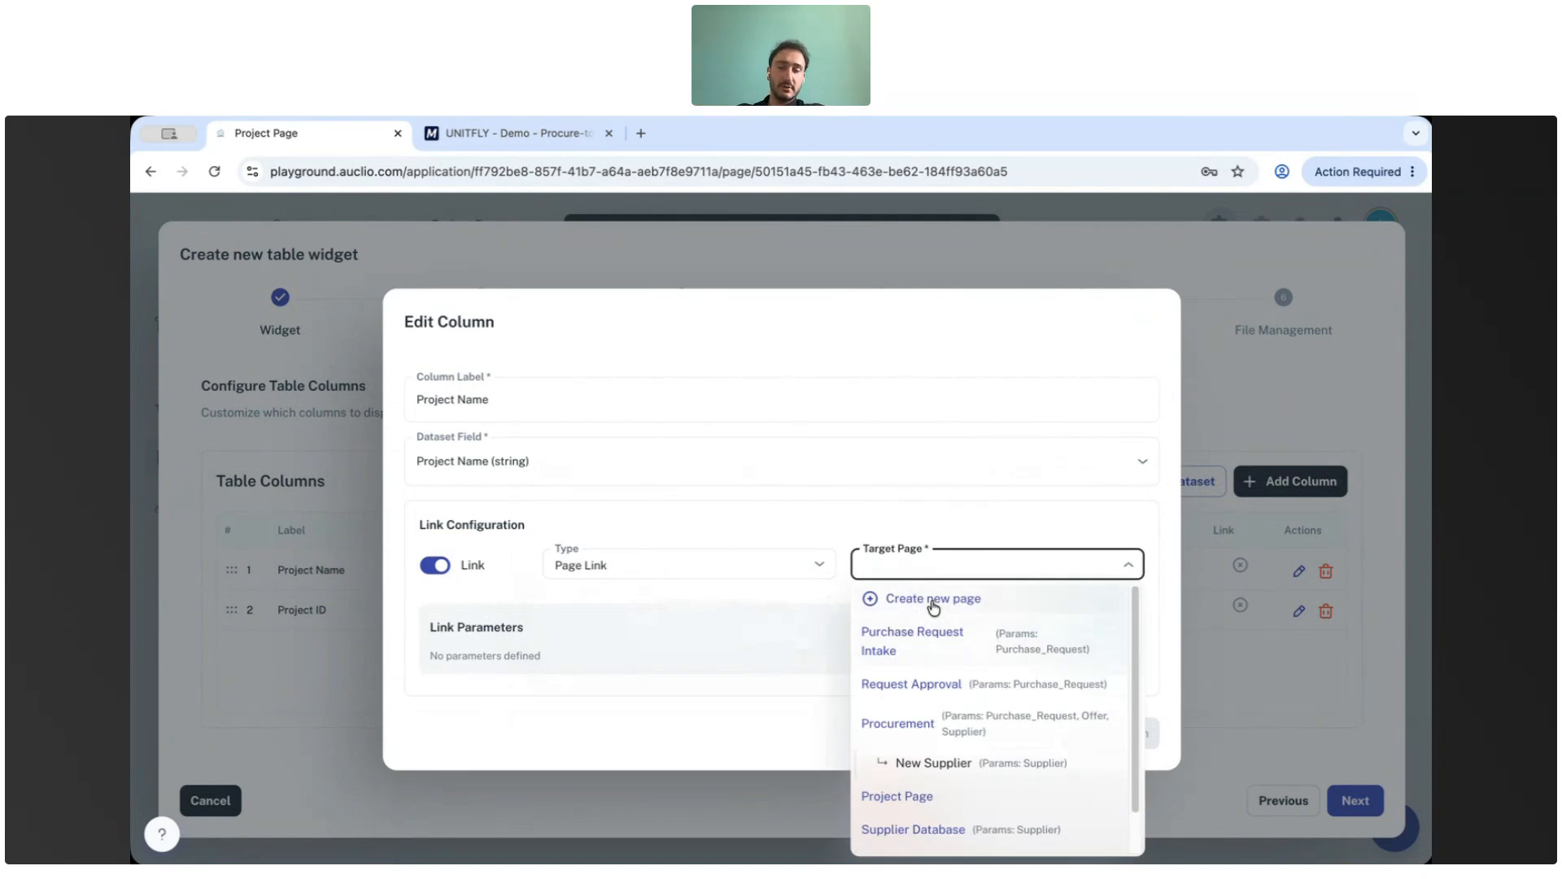
{"action": "left_click", "coordinate": [434, 565]}
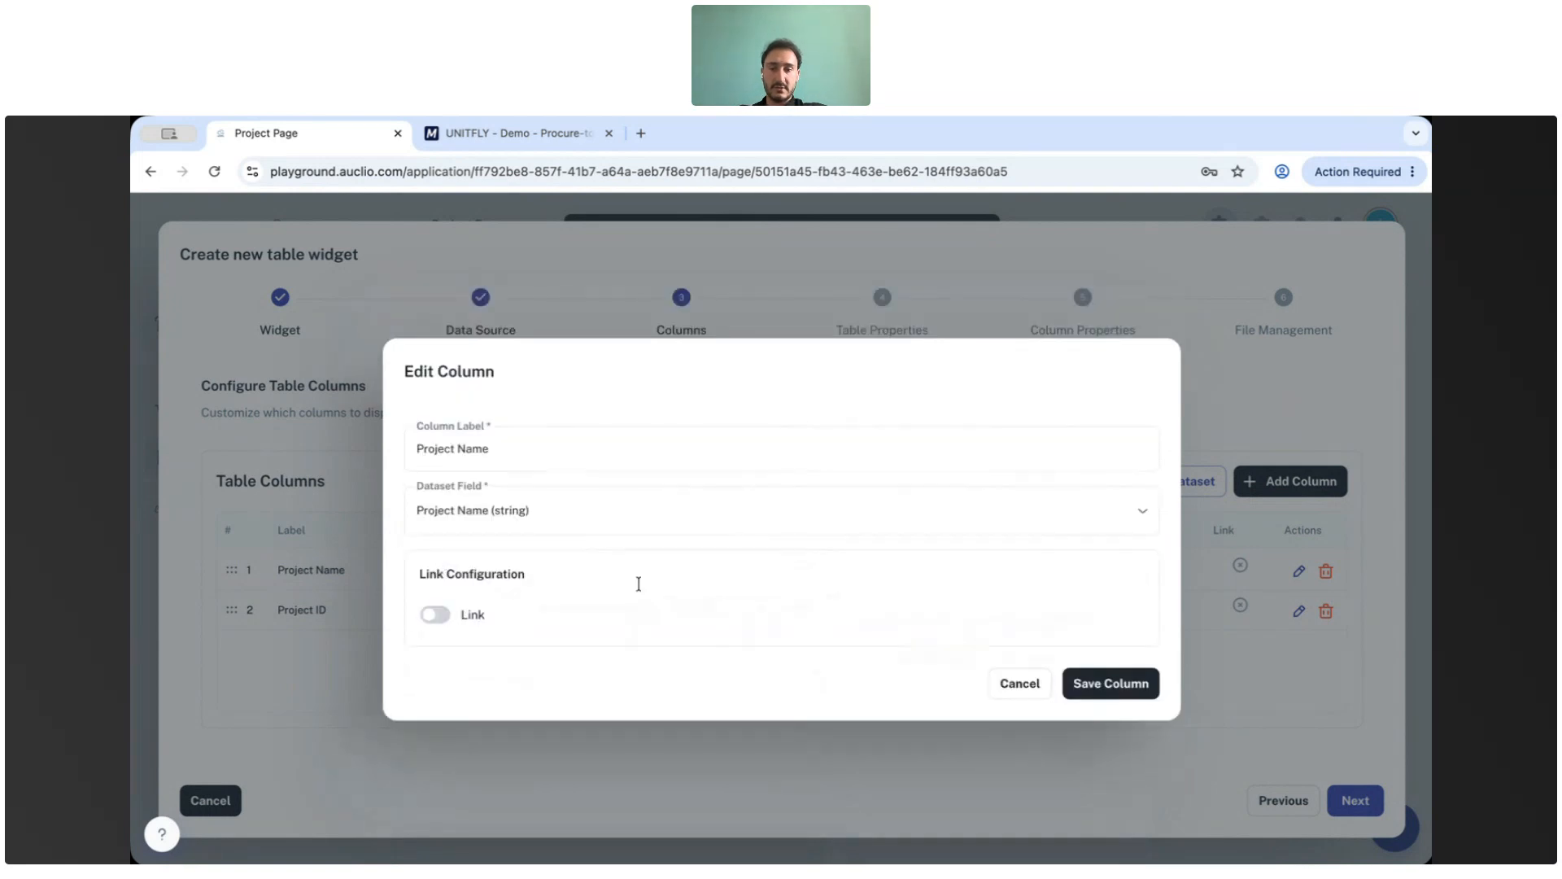
{"action": "left_click", "coordinate": [1021, 684]}
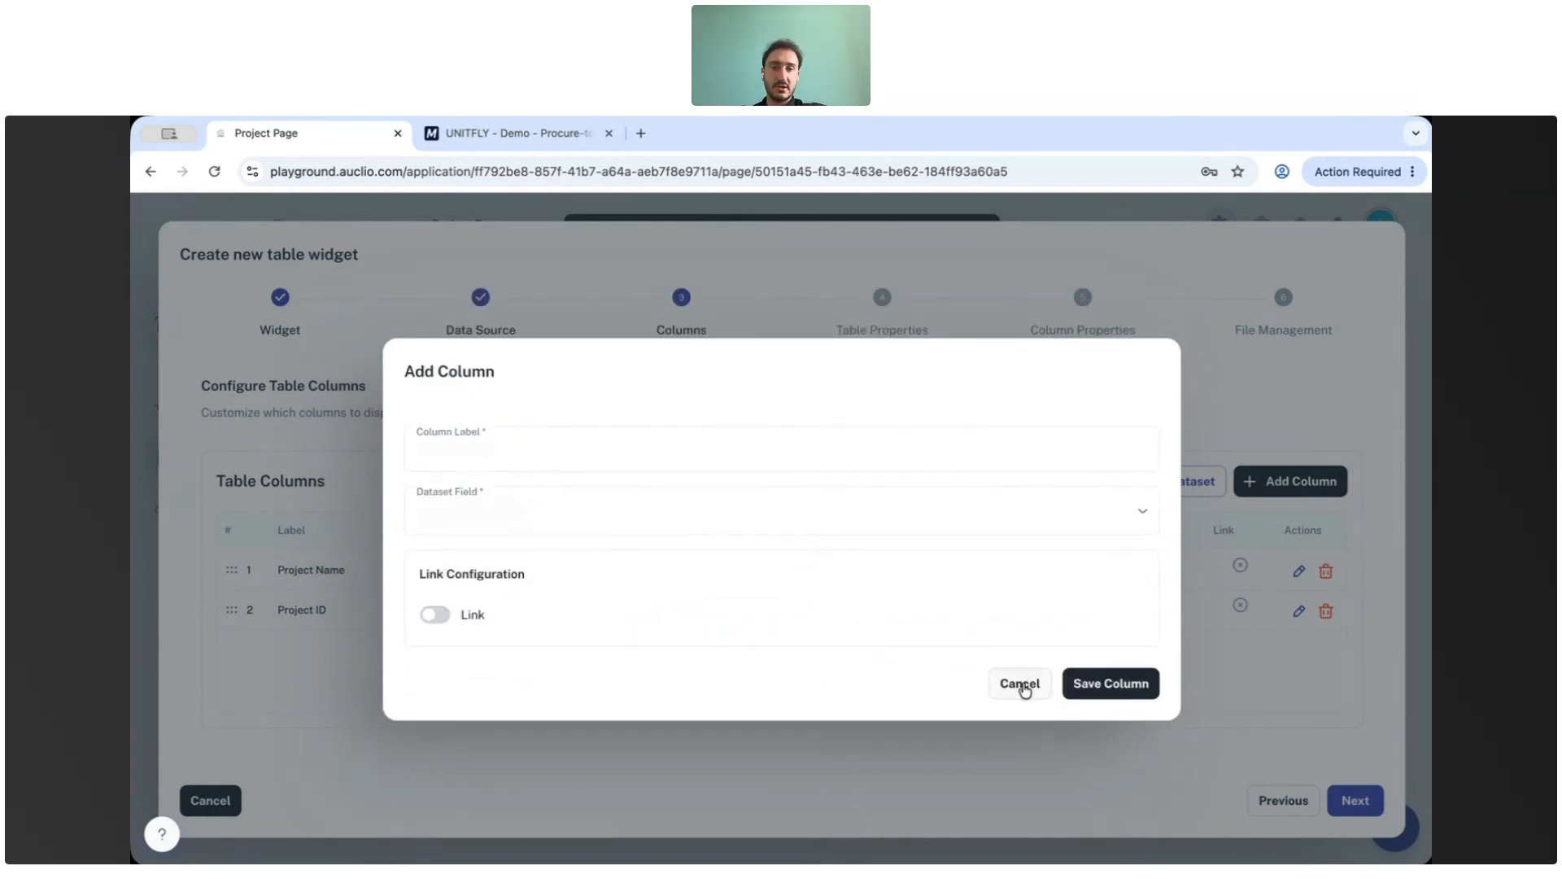
Advance through the table properties and column properties steps, keeping their default settings.
{"action": "left_click", "coordinate": [1358, 803]}
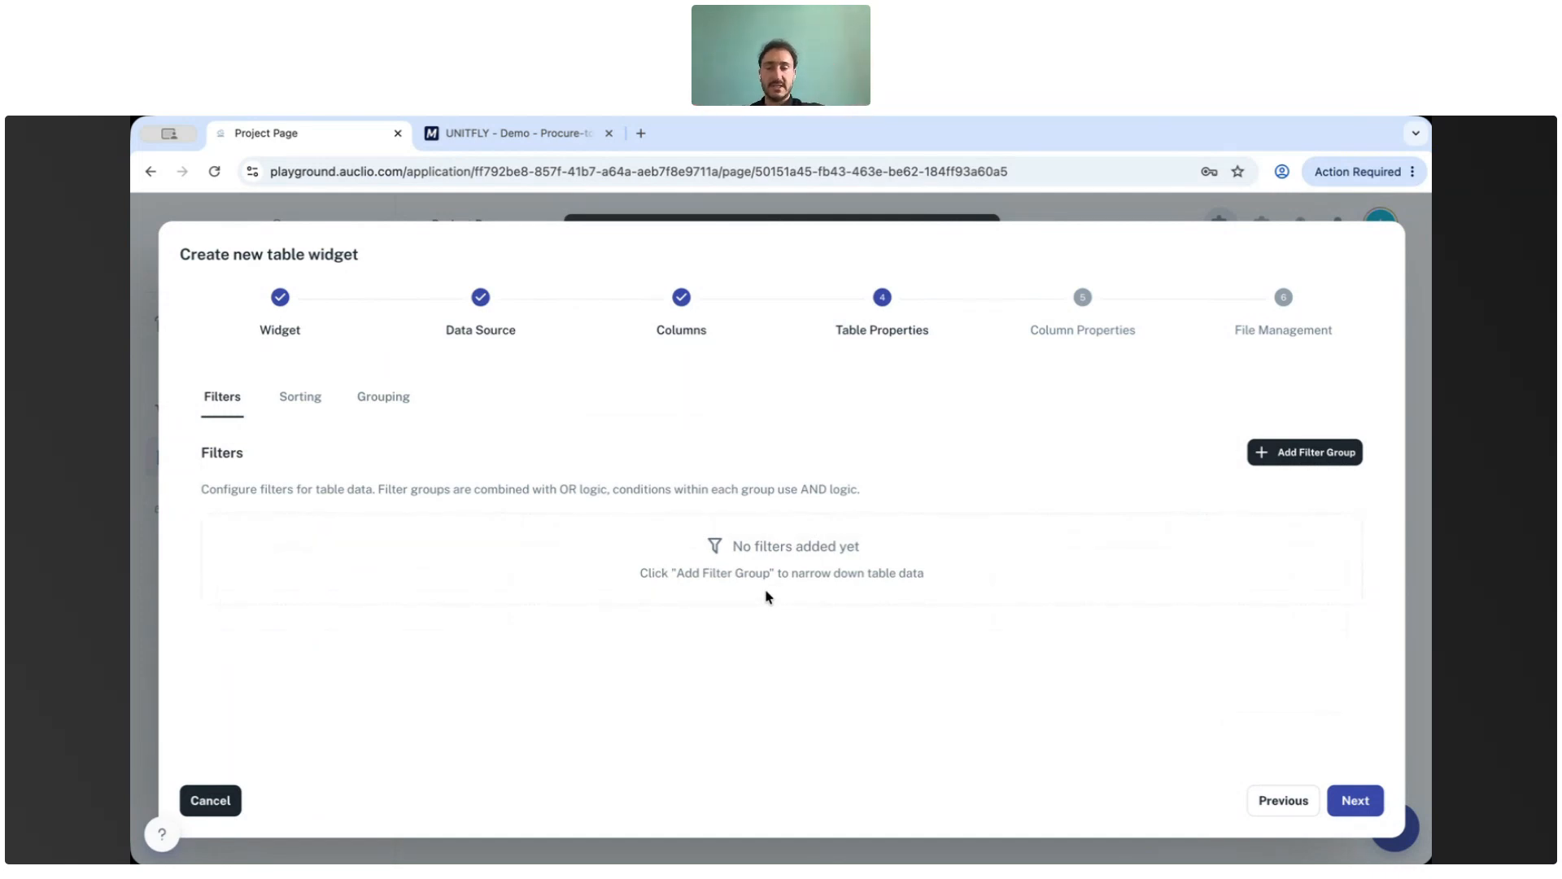
{"action": "left_click", "coordinate": [1375, 799]}
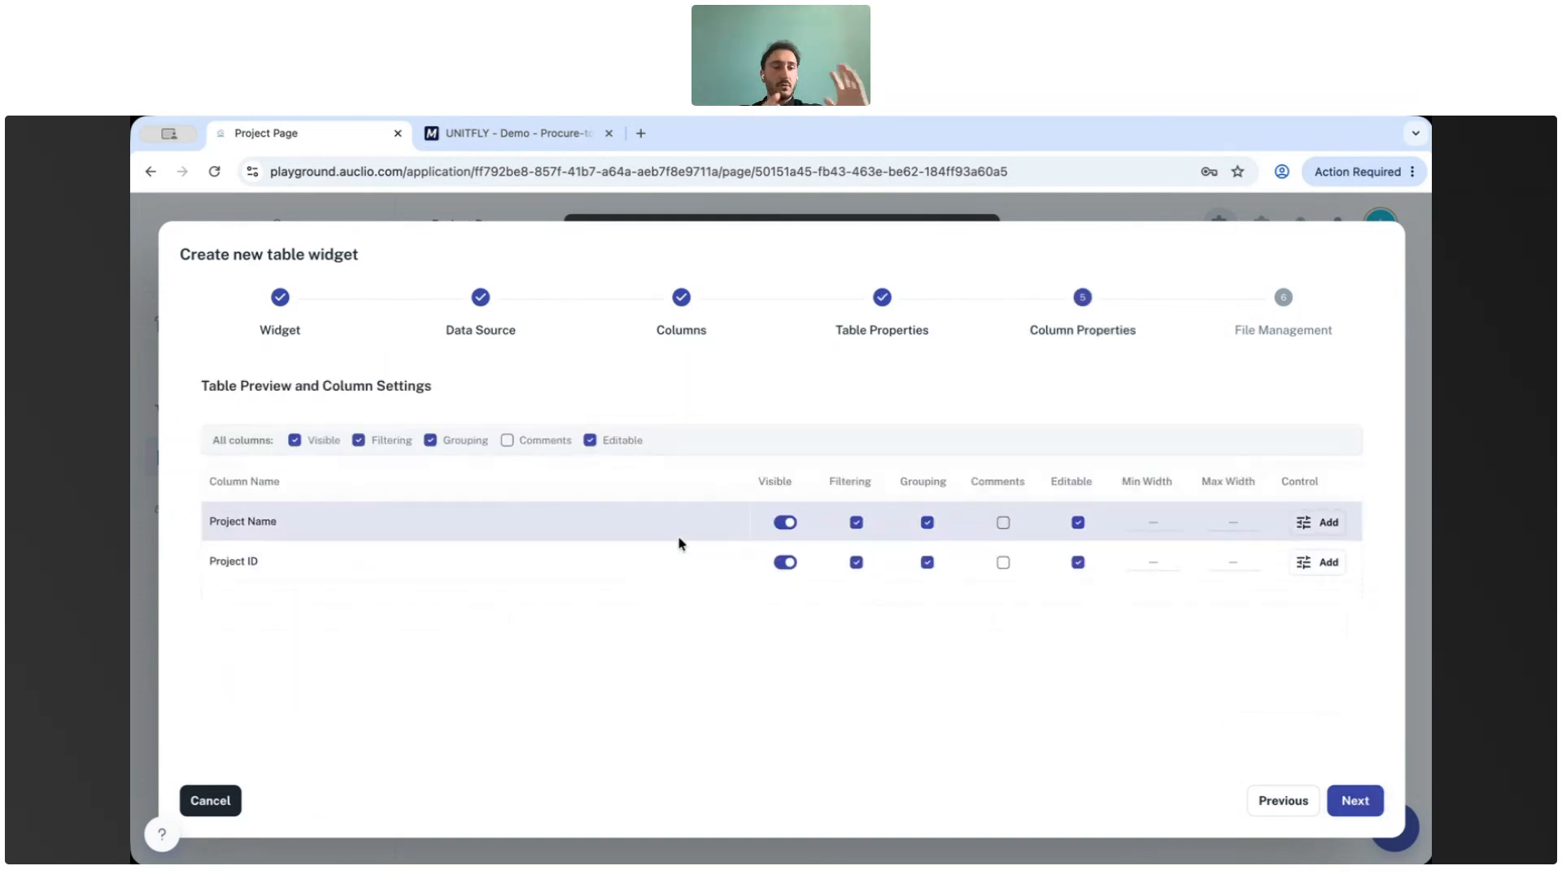
{"action": "left_click", "coordinate": [1378, 809]}
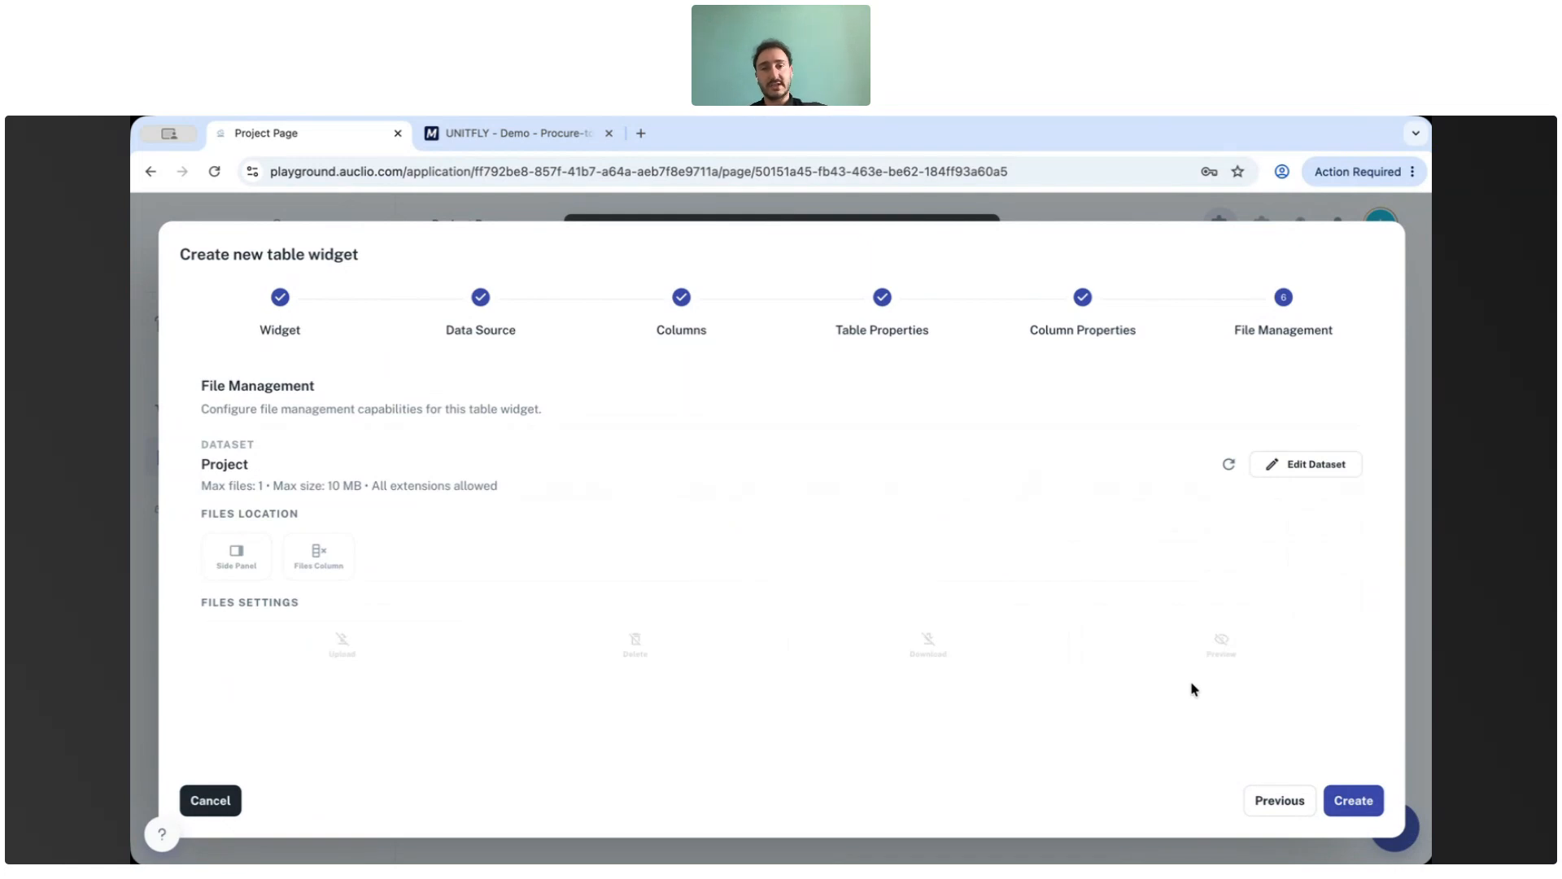
Set the files location to Files Column, enable Upload and Preview, and create the table widget.
{"action": "left_click", "coordinate": [234, 556]}
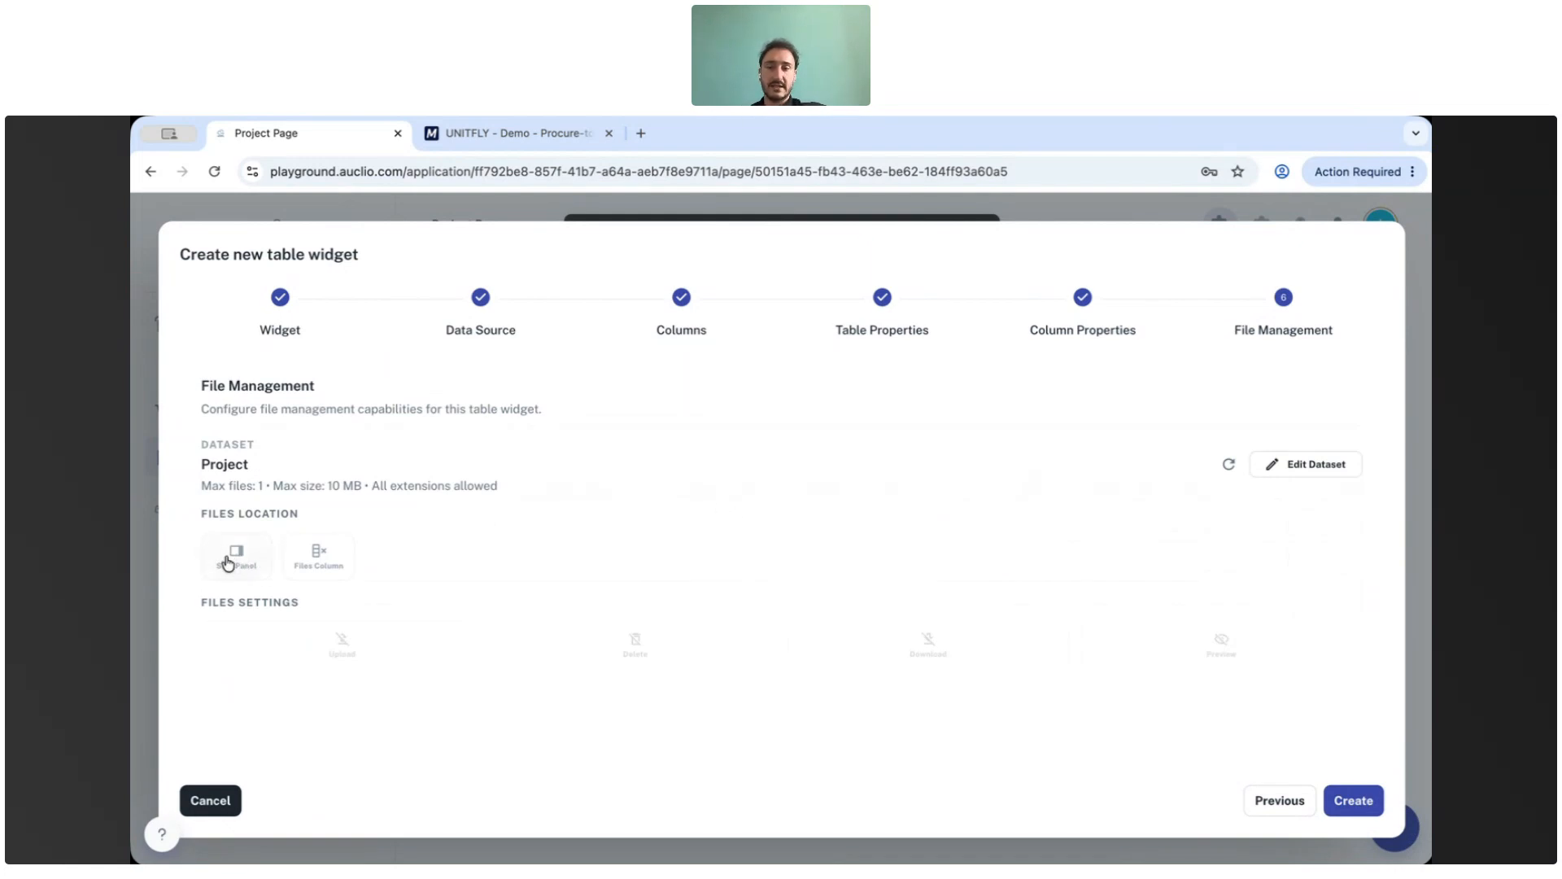
{"action": "left_click", "coordinate": [232, 559]}
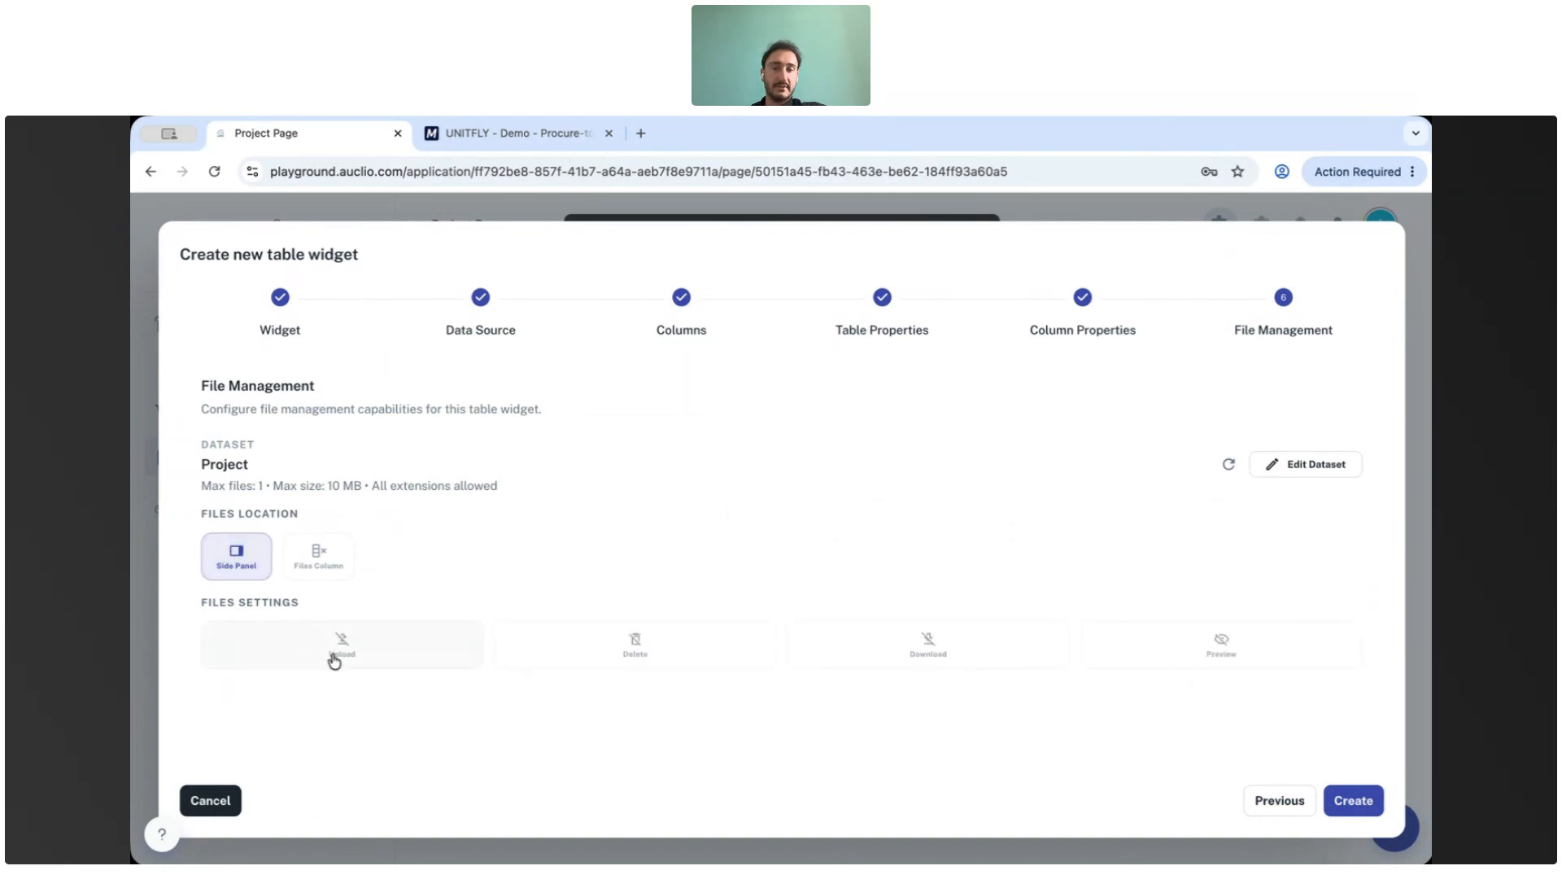
{"action": "left_click", "coordinate": [319, 557]}
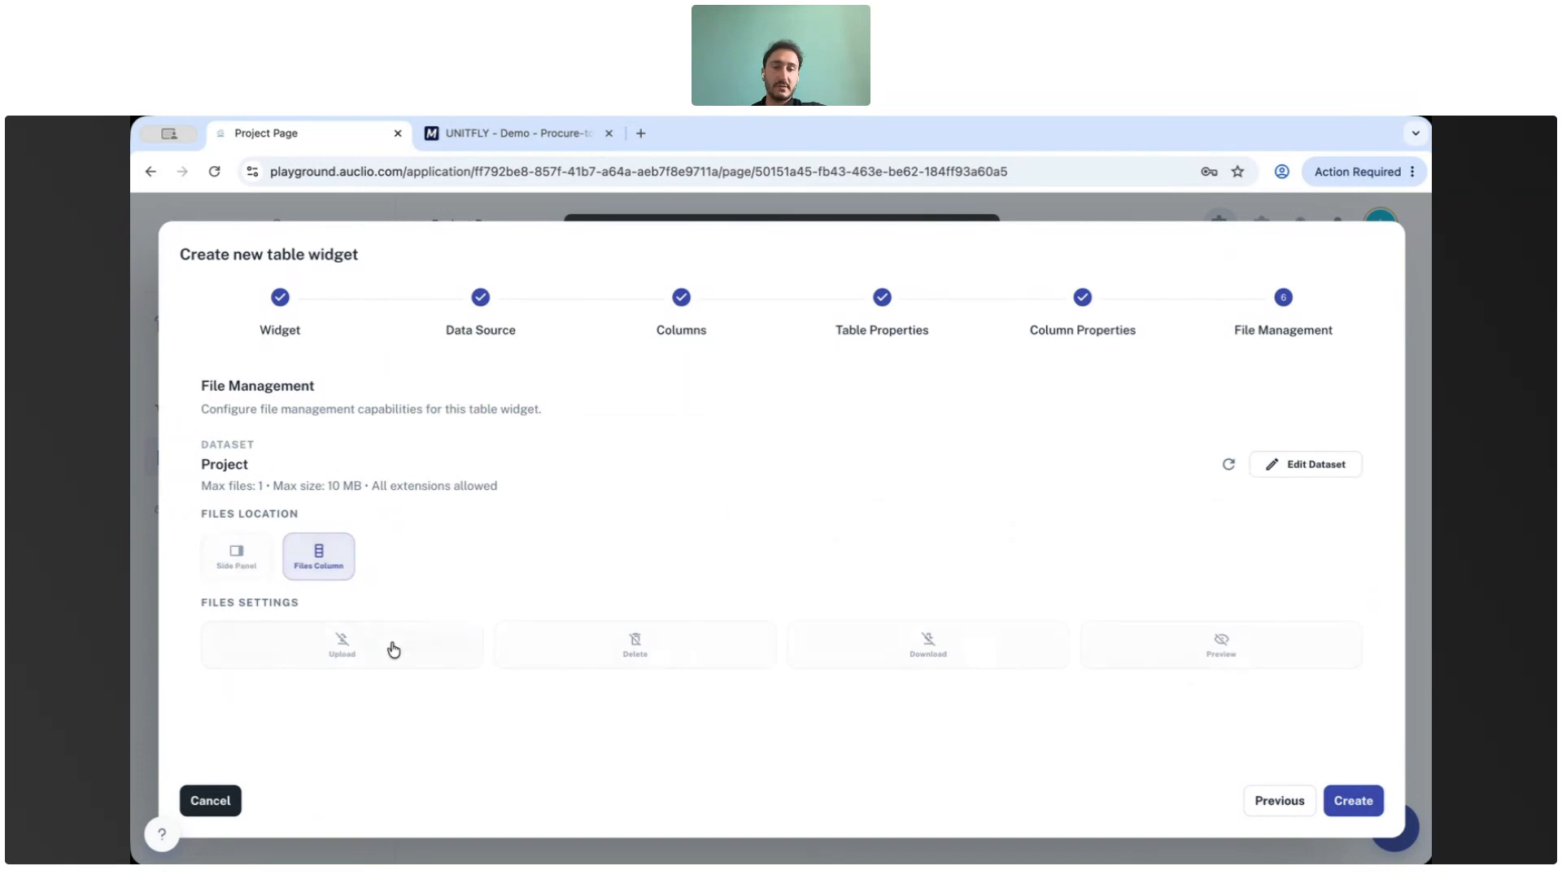
{"action": "left_click", "coordinate": [340, 645]}
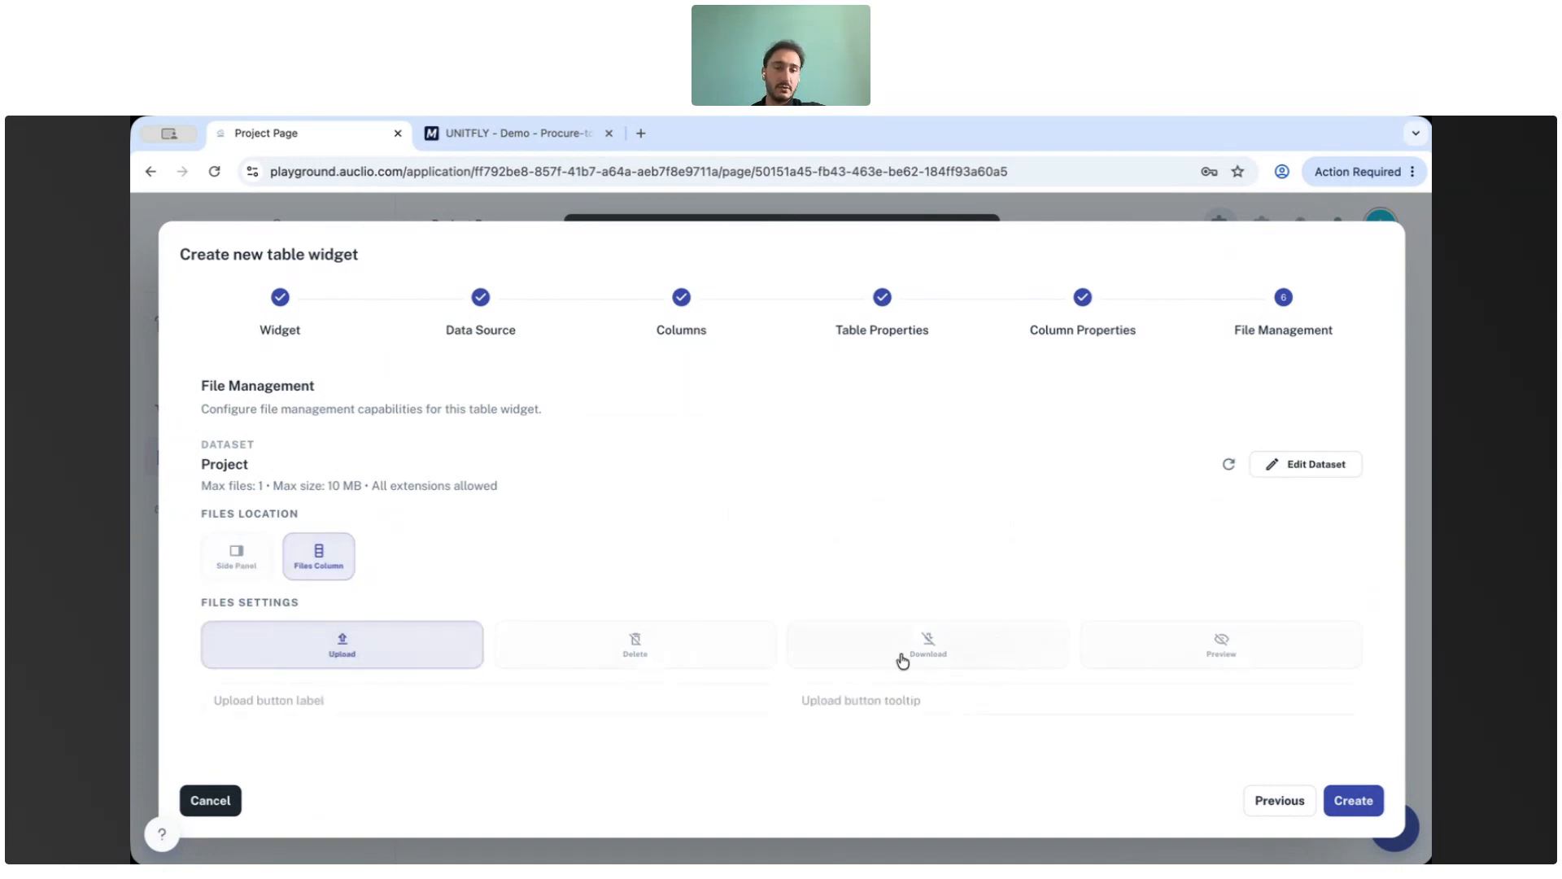
{"action": "left_click", "coordinate": [413, 649]}
{"action": "left_click", "coordinate": [1196, 648]}
{"action": "left_click", "coordinate": [351, 645]}
{"action": "left_click", "coordinate": [727, 691]}
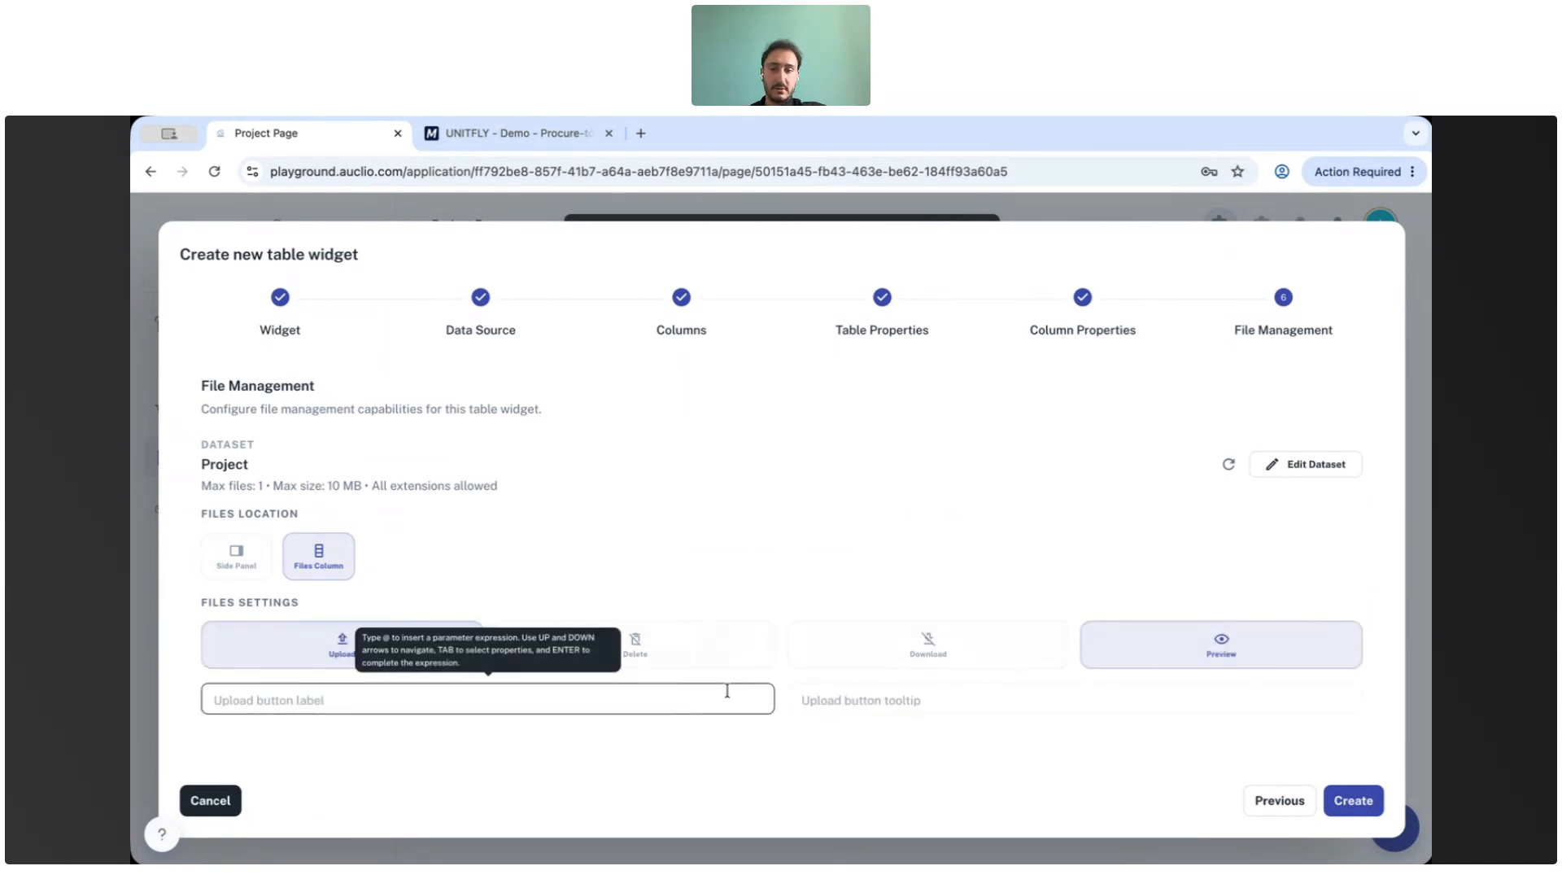
{"action": "left_click", "coordinate": [1350, 804]}
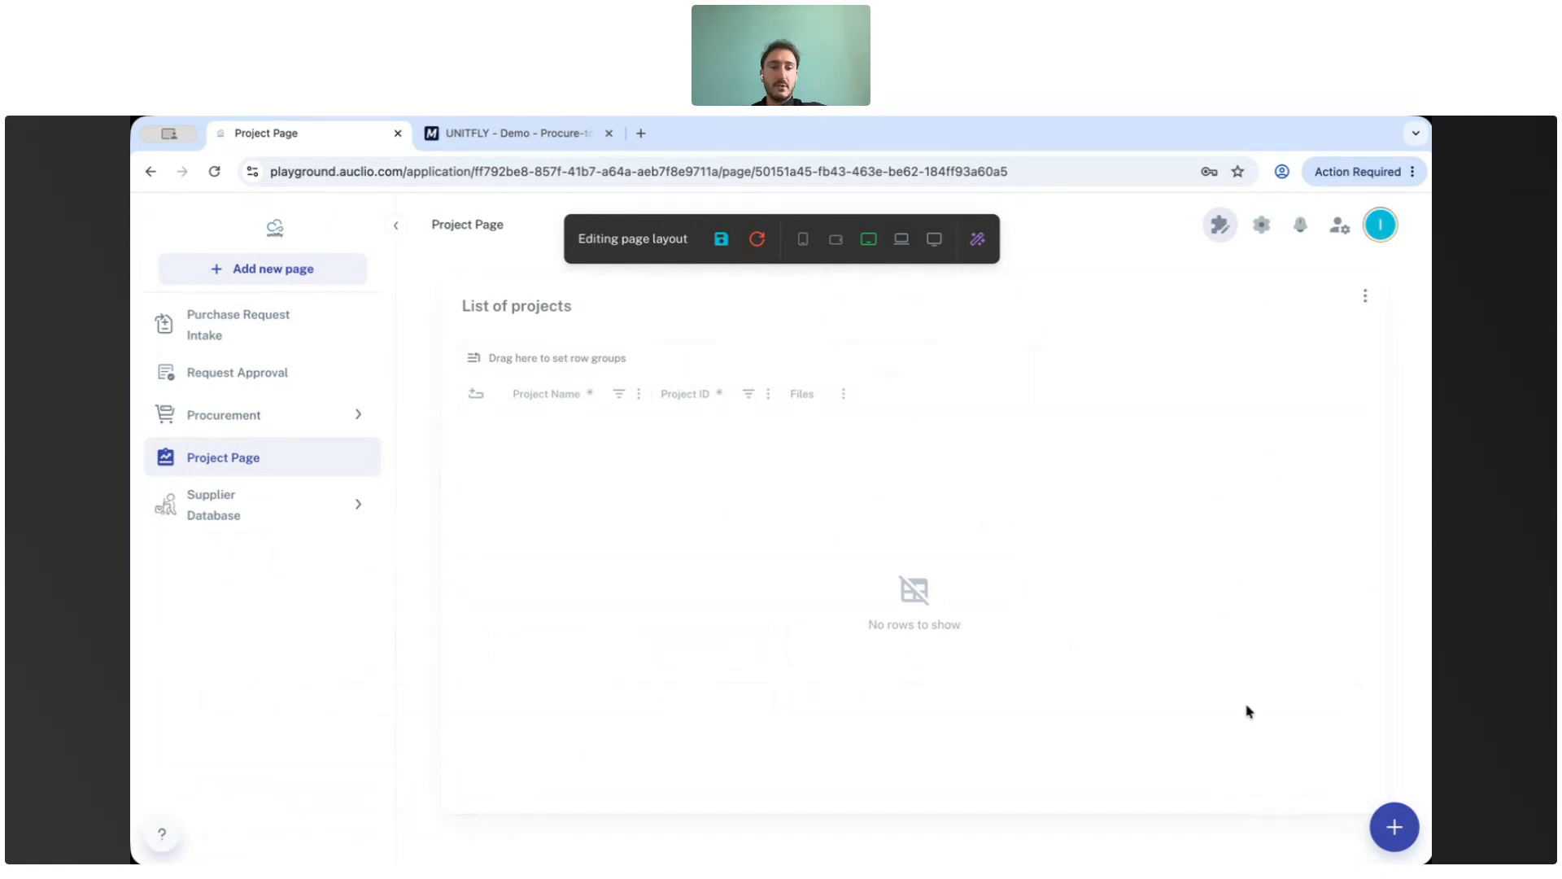
Add a button widget titled "Create new project" and give it the same button text.
{"action": "left_click", "coordinate": [1394, 826]}
{"action": "left_click", "coordinate": [1306, 707]}
{"action": "left_click", "coordinate": [527, 359]}
{"action": "type", "text": "Create new project"}
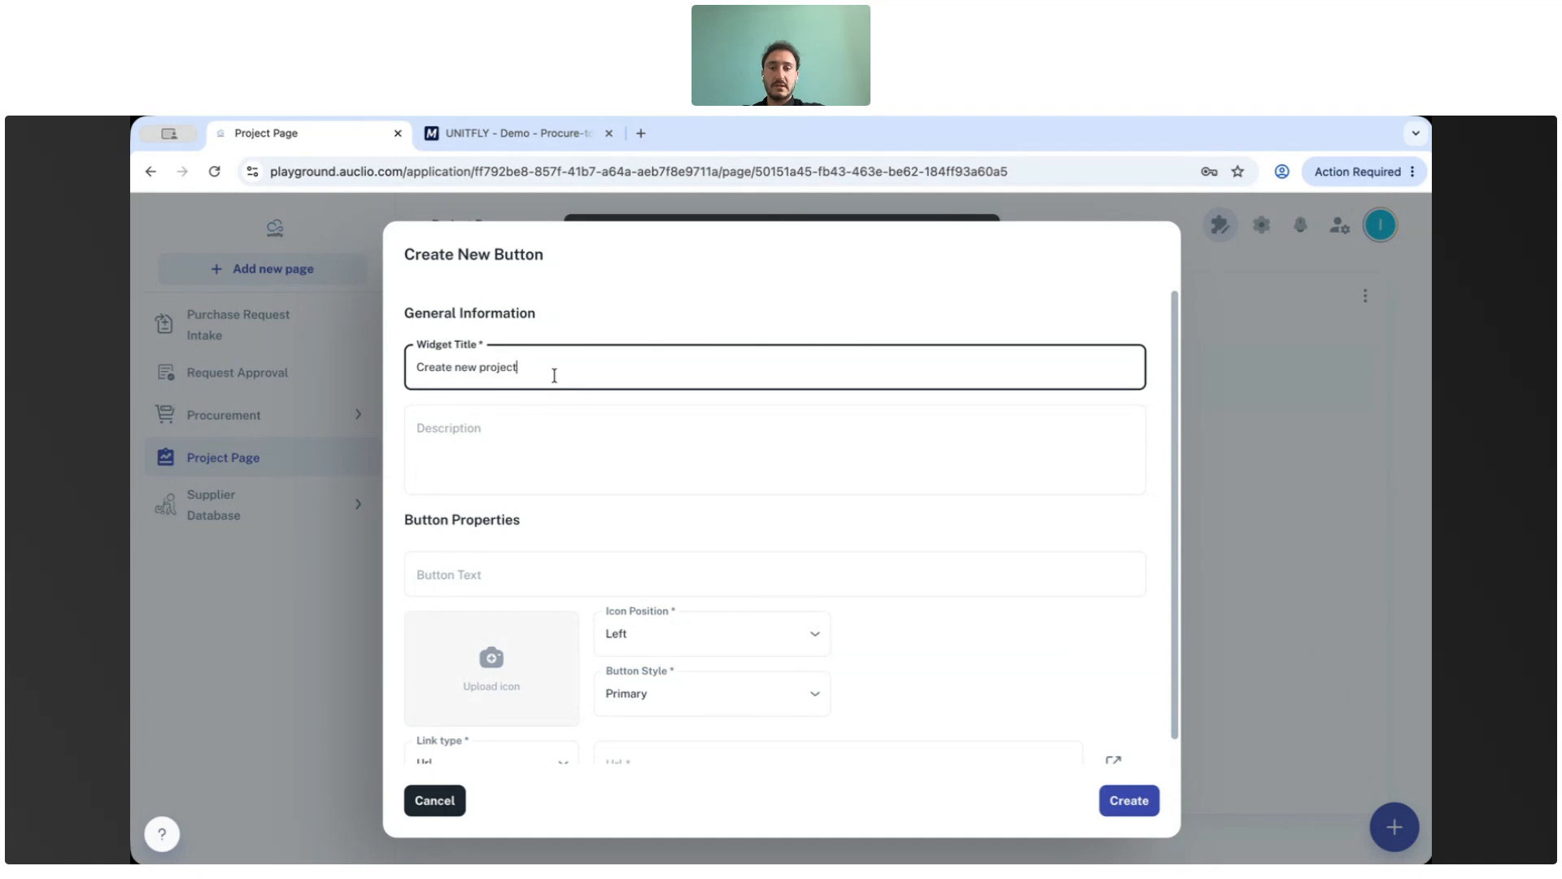
{"action": "scroll", "coordinate": [538, 447], "scroll_direction": "down", "scroll_amount": 1}
{"action": "key", "text": "super+a"}
{"action": "key", "text": "super+c"}
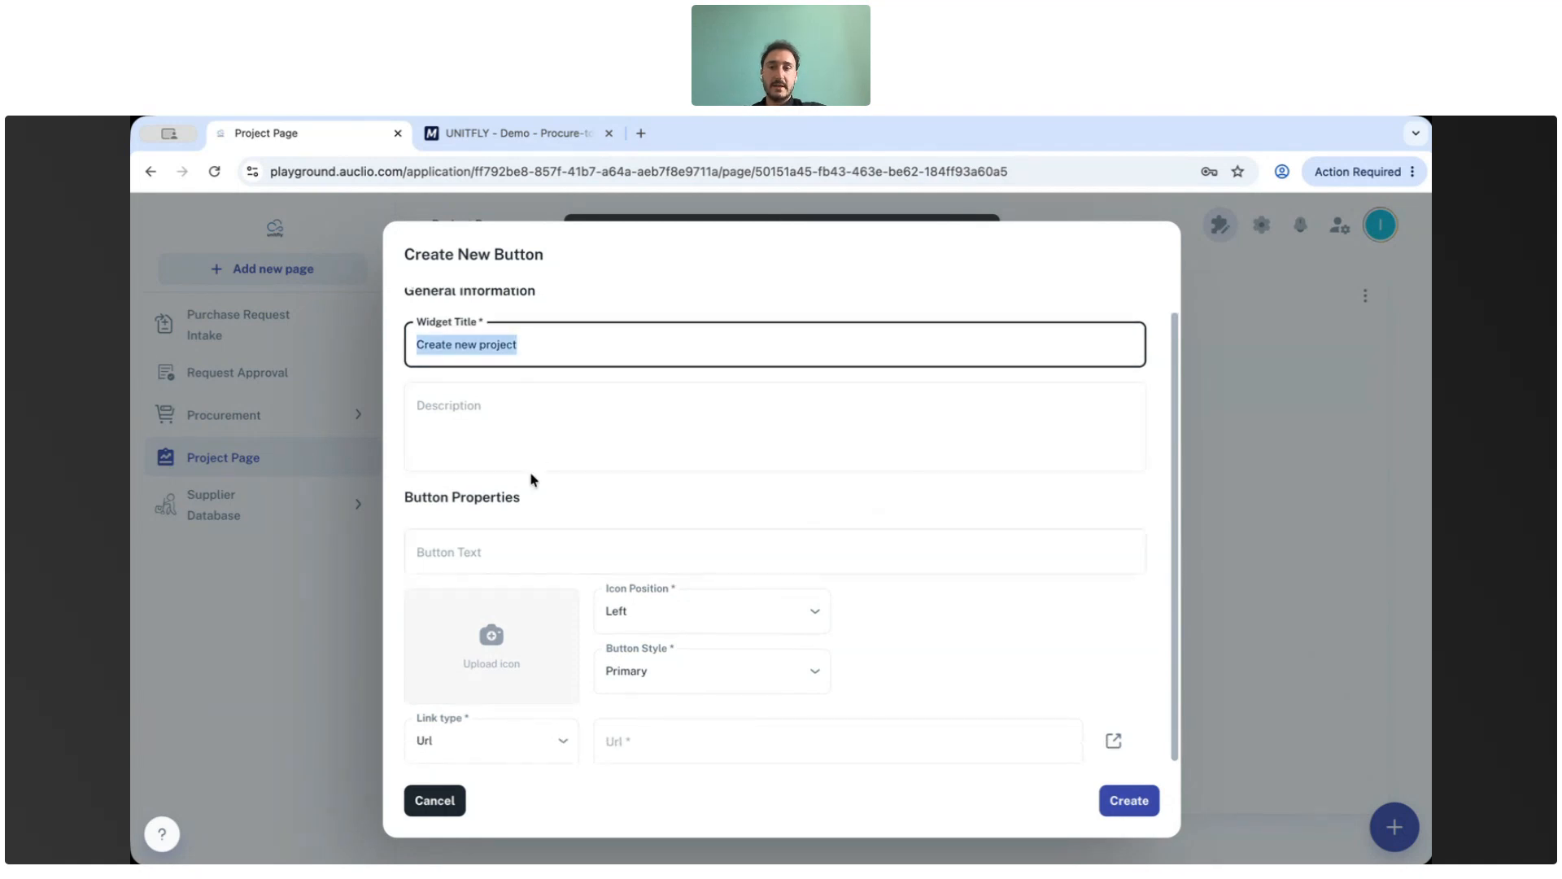
{"action": "left_click", "coordinate": [527, 541]}
{"action": "key", "text": "super+v"}
Search the icons for "create" and set a pencil edit icon on the button.
{"action": "left_click", "coordinate": [486, 644]}
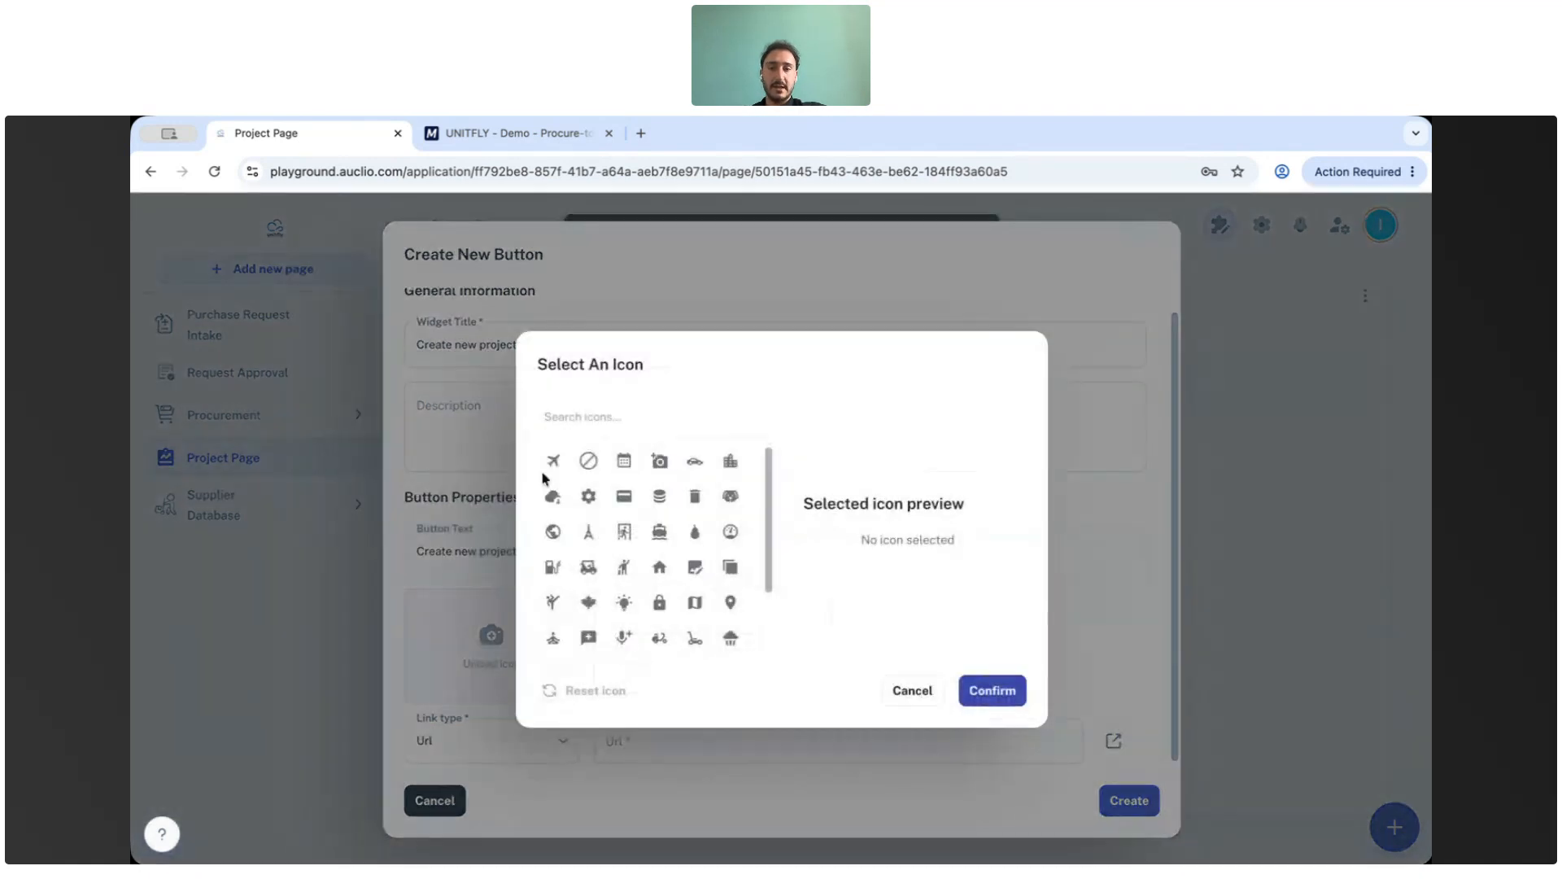
{"action": "type", "text": "create"}
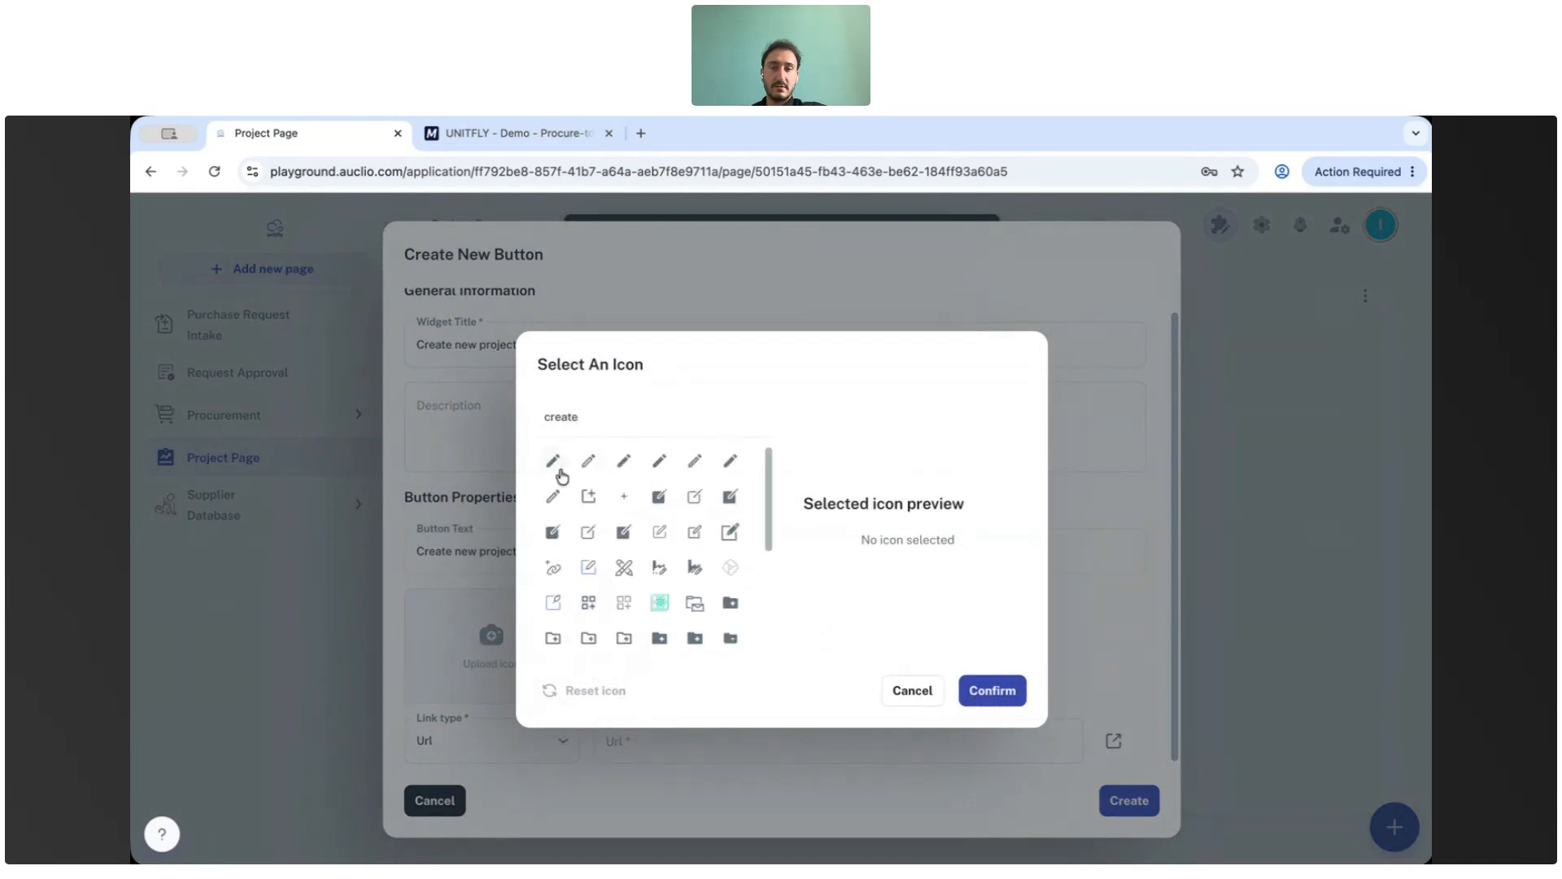
{"action": "left_click", "coordinate": [623, 531]}
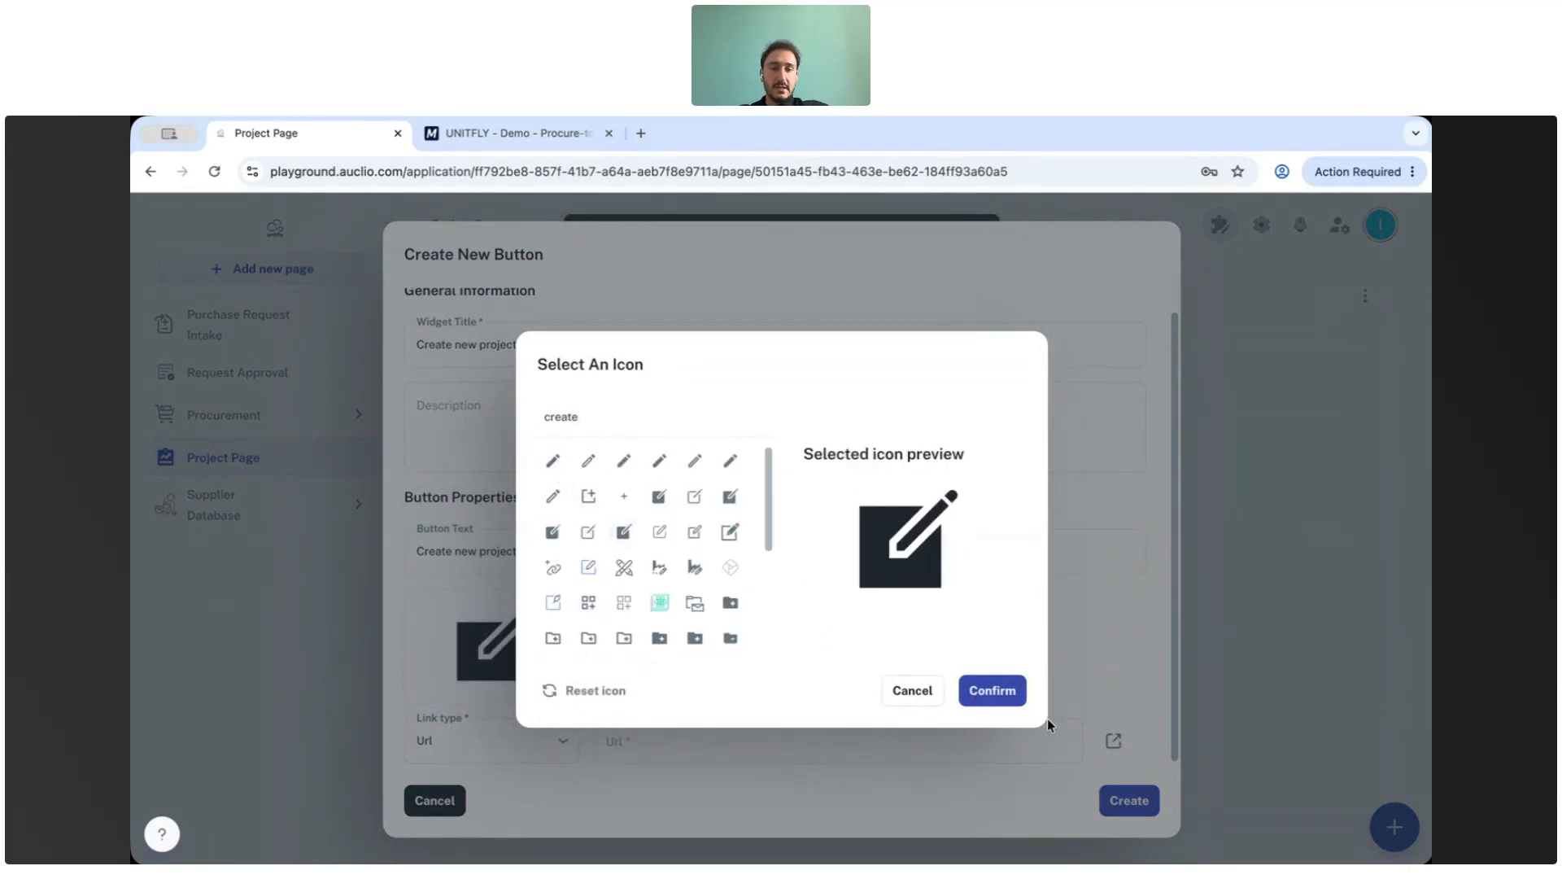
{"action": "left_click", "coordinate": [993, 691]}
Link the button to the New Supplier page and create the button widget.
{"action": "left_click", "coordinate": [508, 751]}
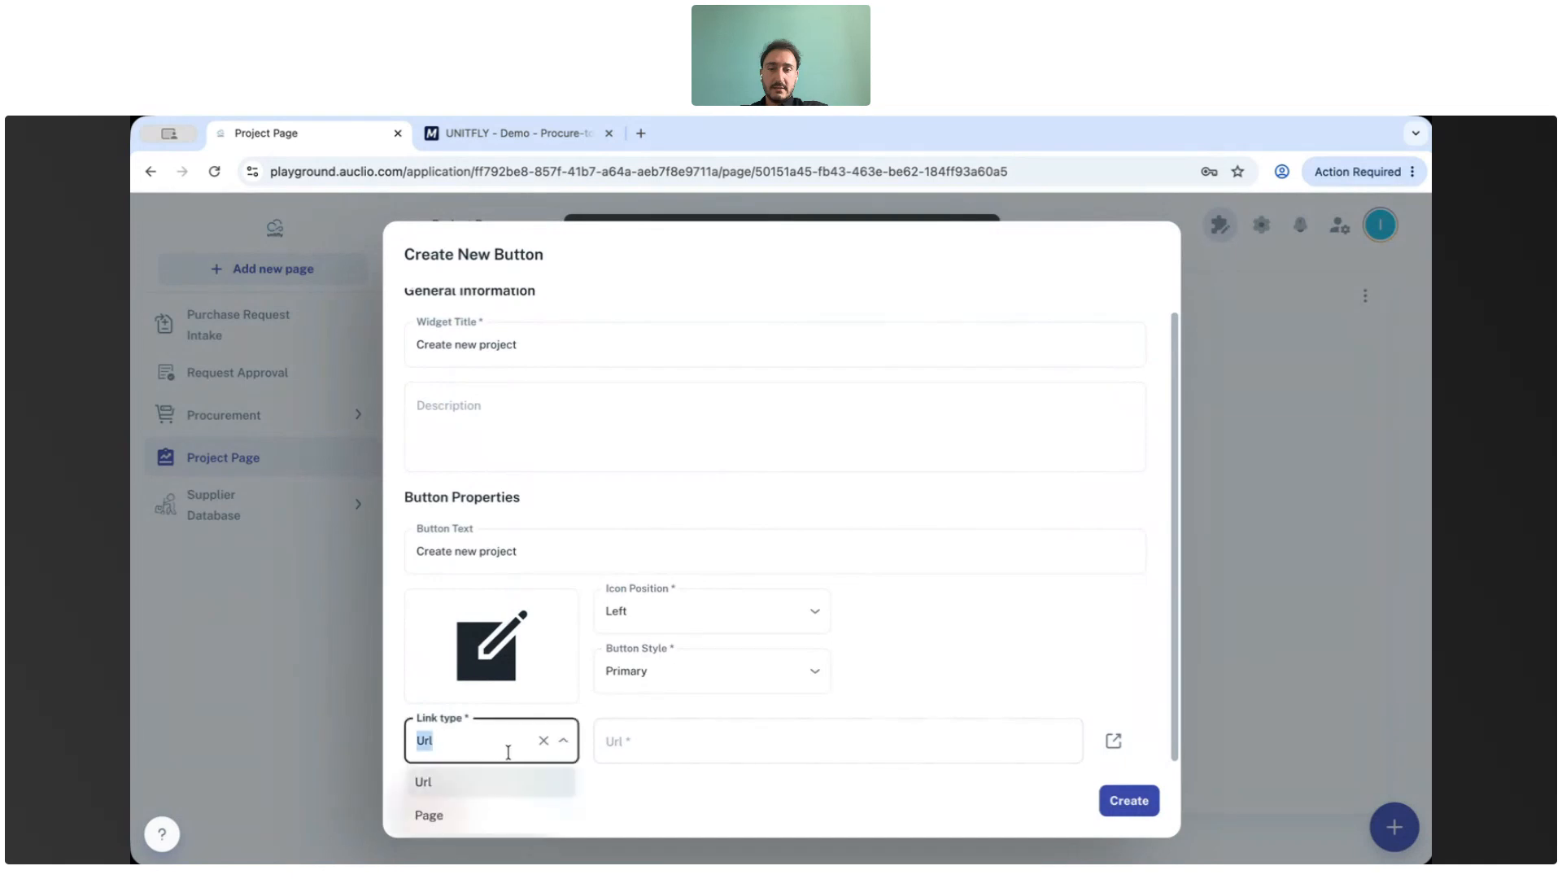
{"action": "left_click", "coordinate": [488, 814]}
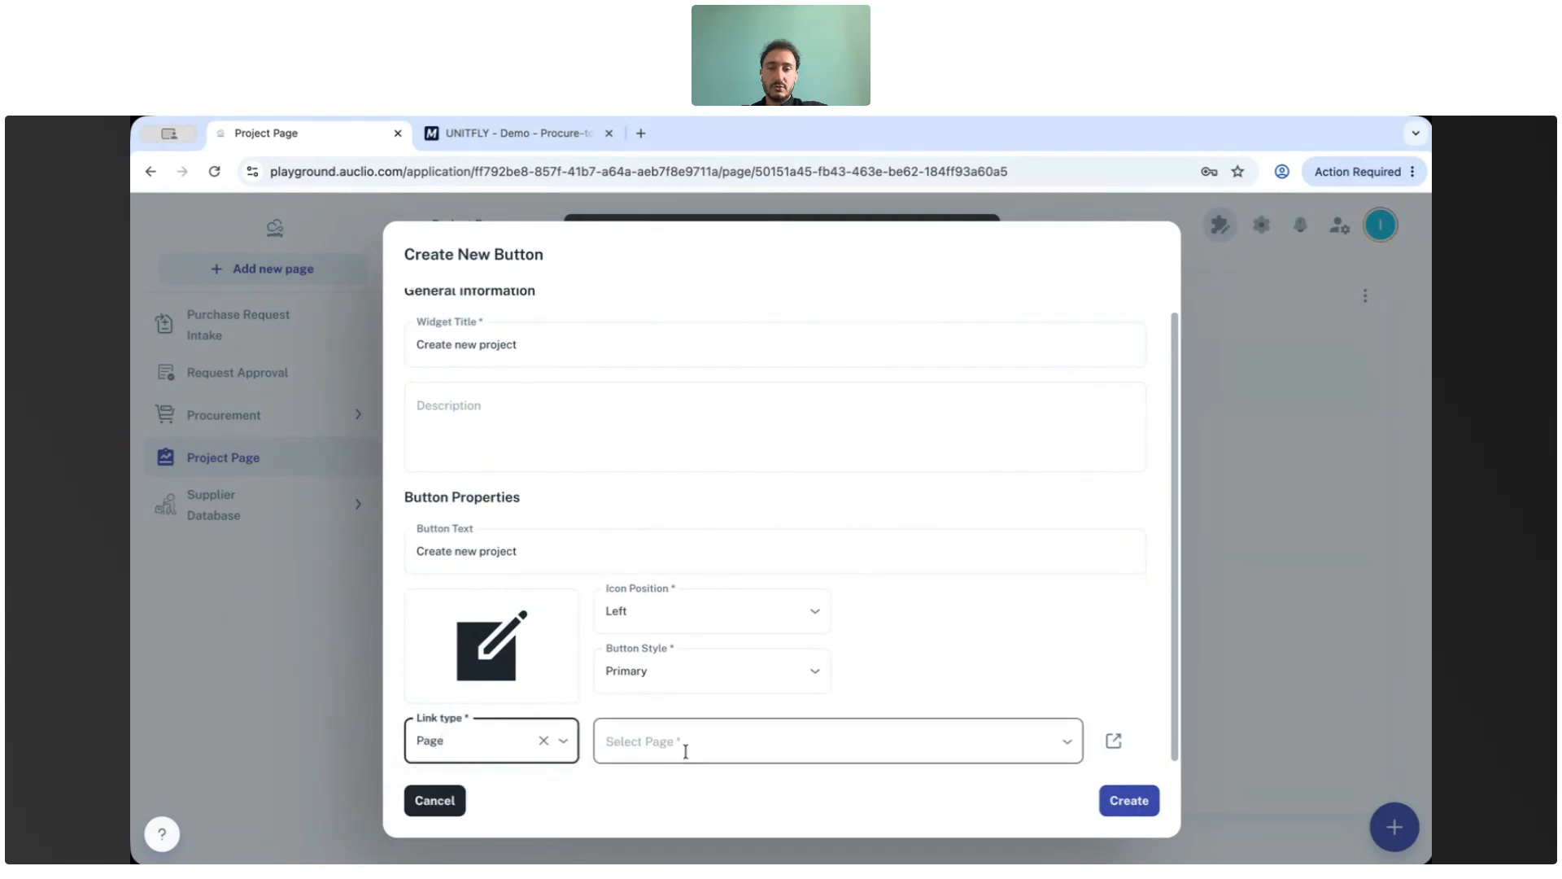
{"action": "left_click", "coordinate": [687, 742]}
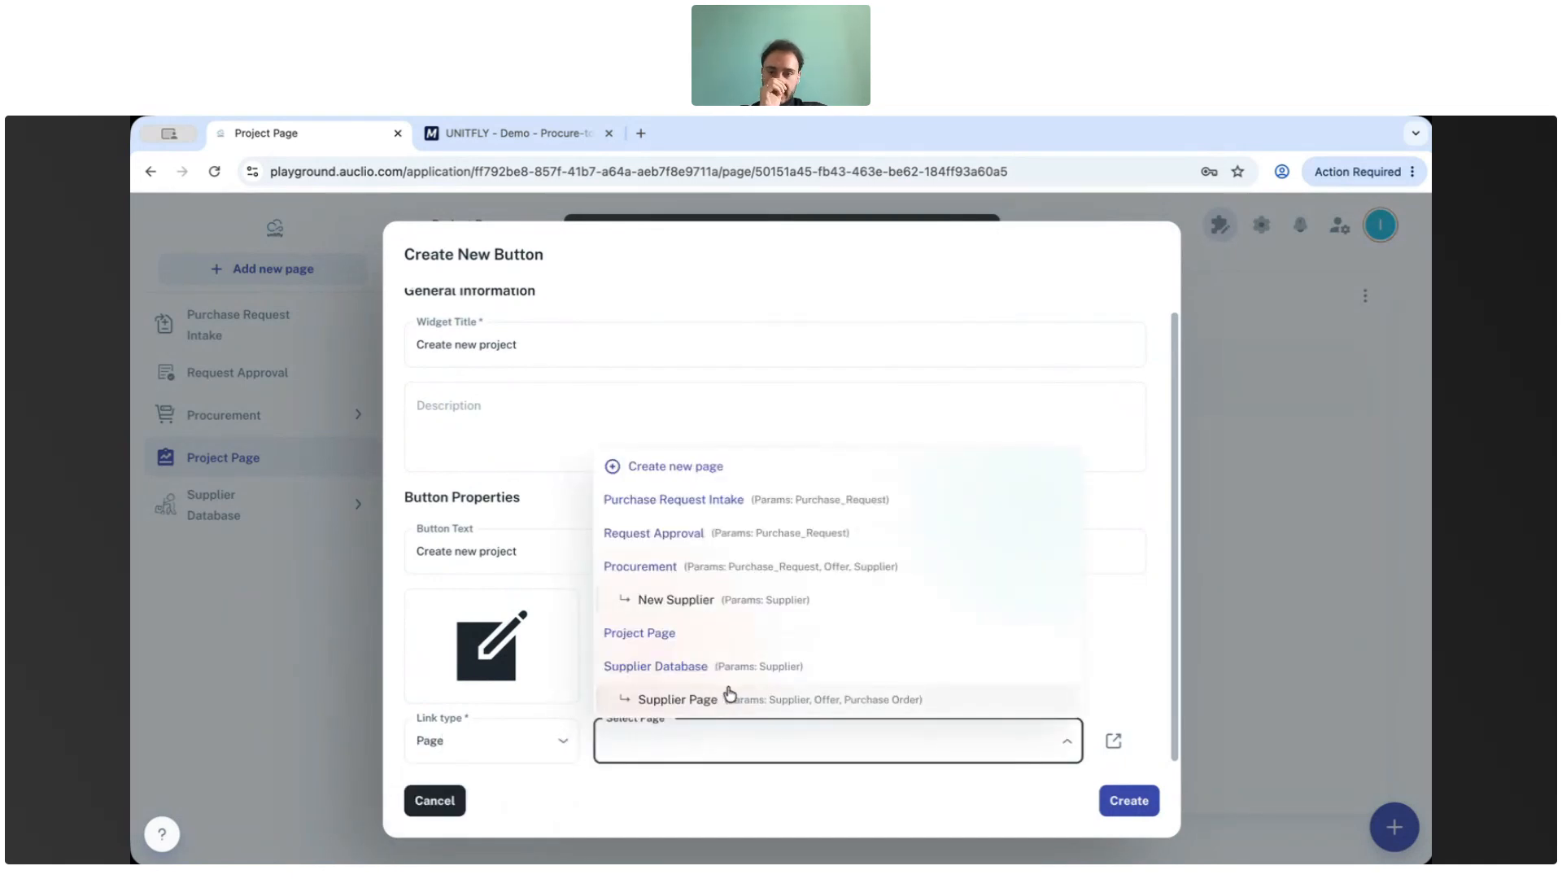
{"action": "left_click", "coordinate": [707, 602]}
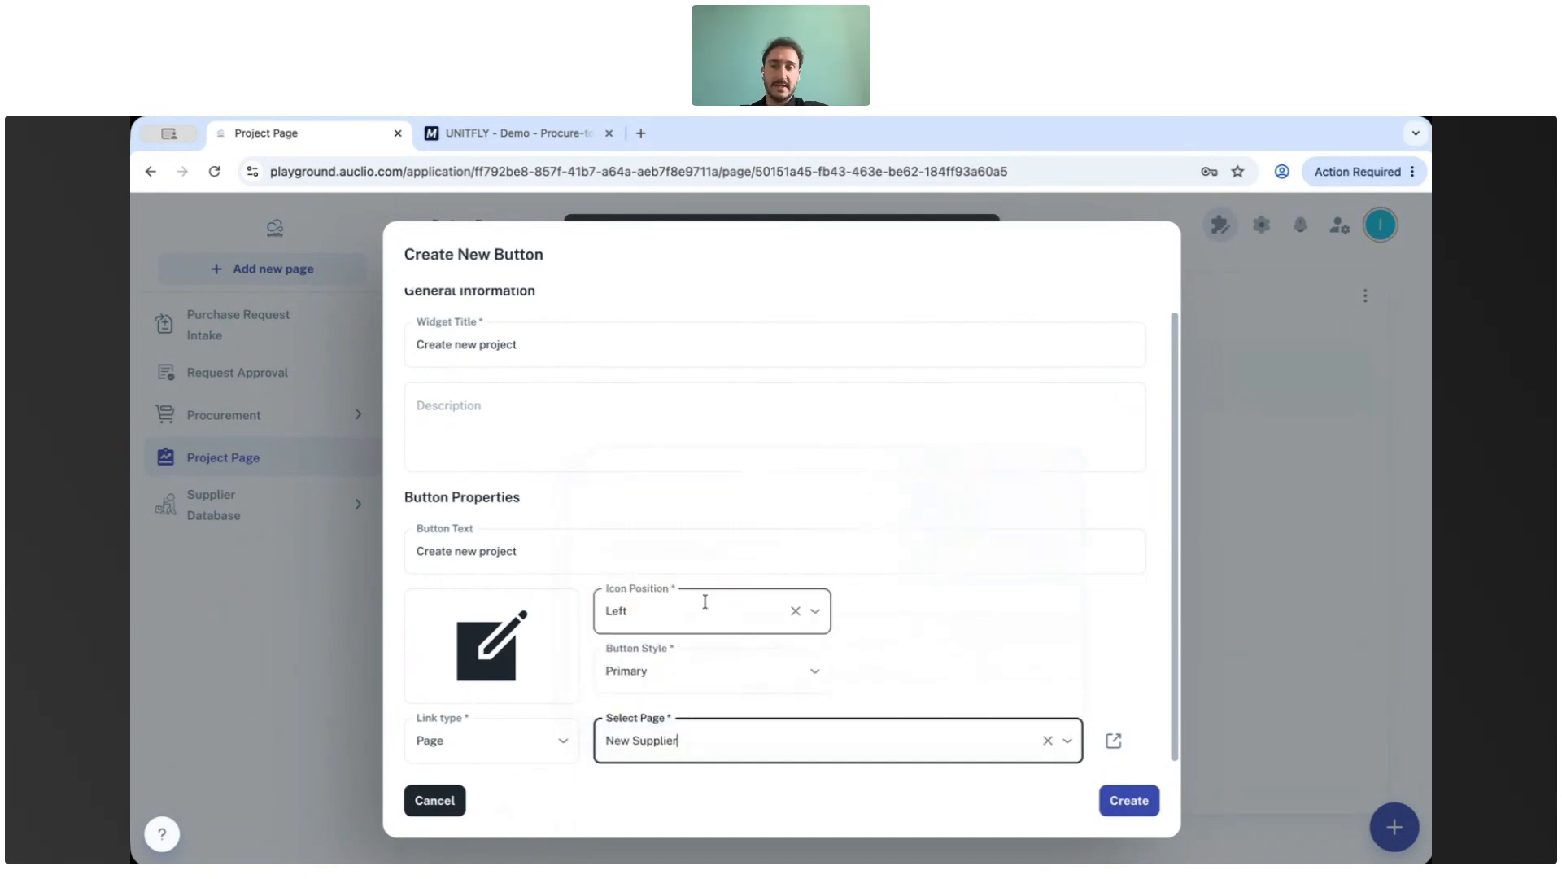
{"action": "left_click", "coordinate": [1135, 806]}
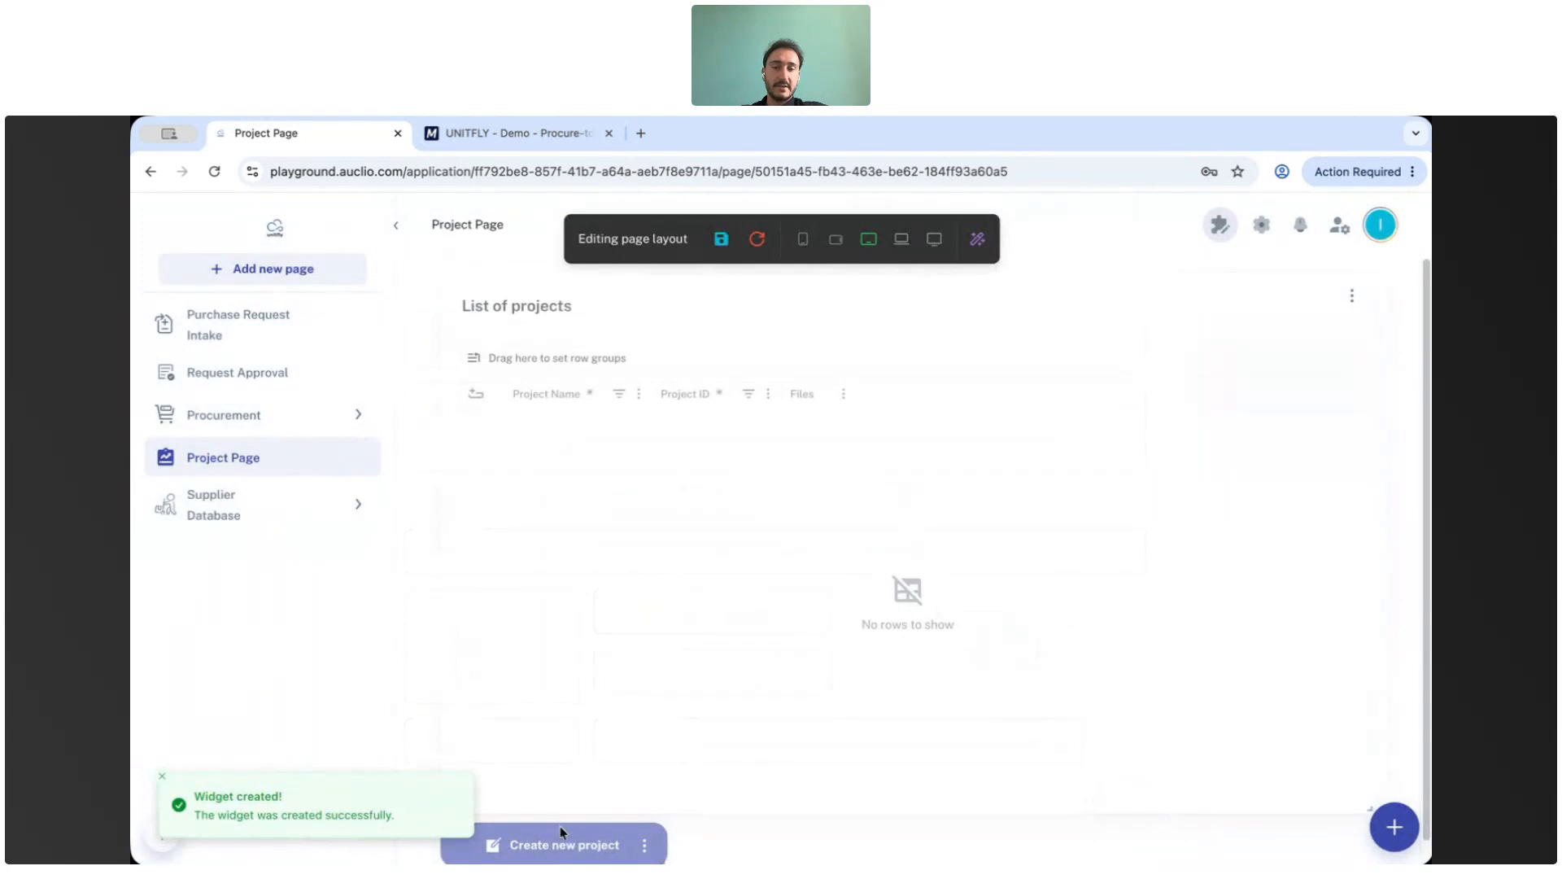
Move the Create new project button below the projects table and adjust its width.
{"action": "left_click_drag", "start_coordinate": [559, 826], "coordinate": [730, 791]}
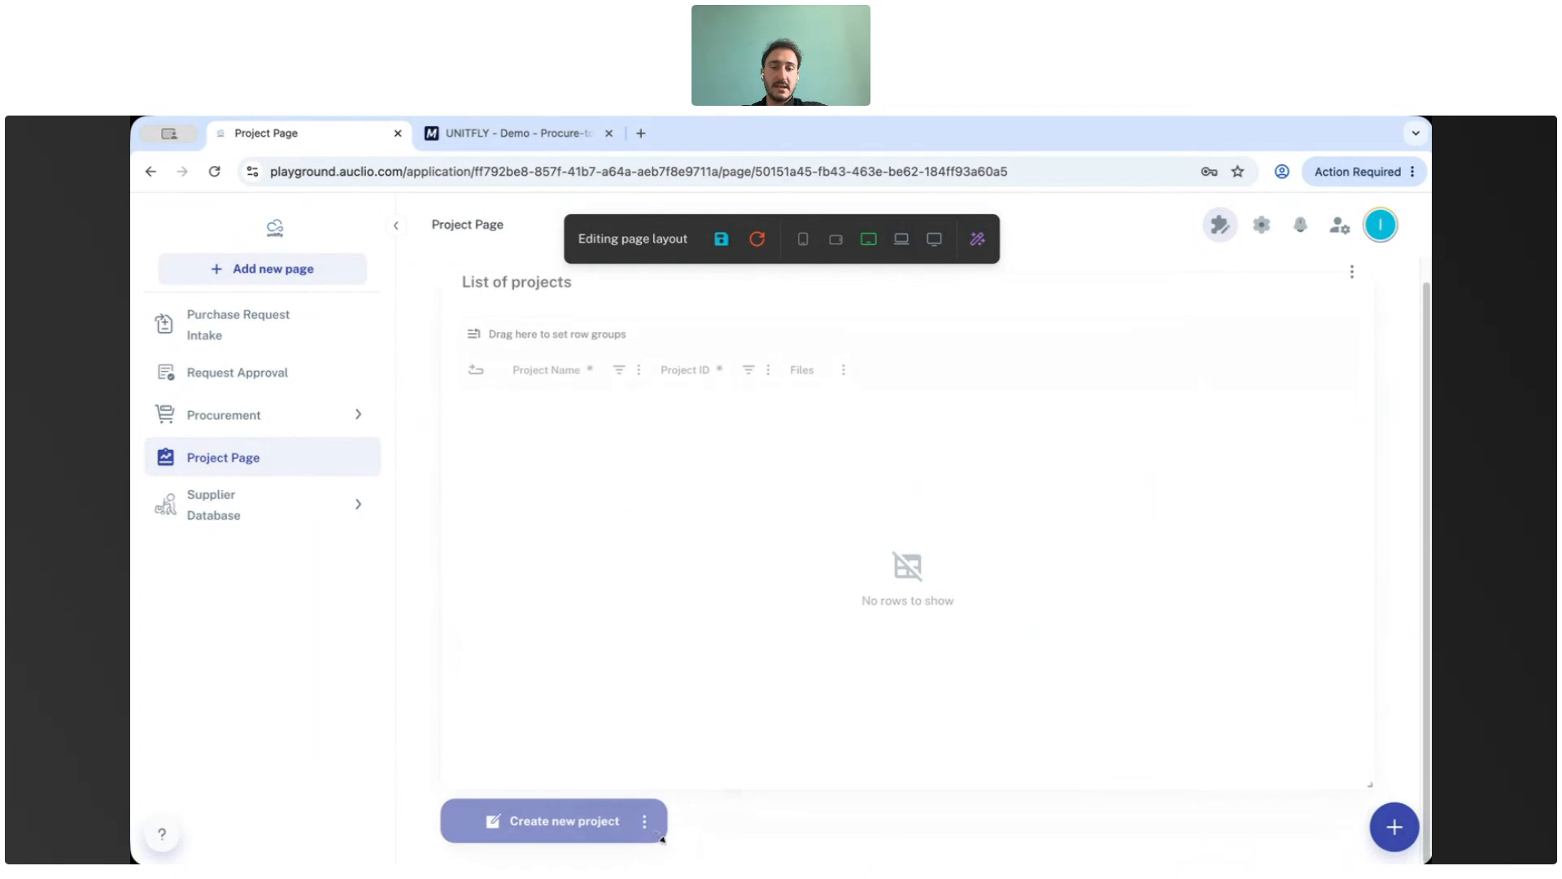
{"action": "left_click_drag", "start_coordinate": [669, 841], "coordinate": [630, 850]}
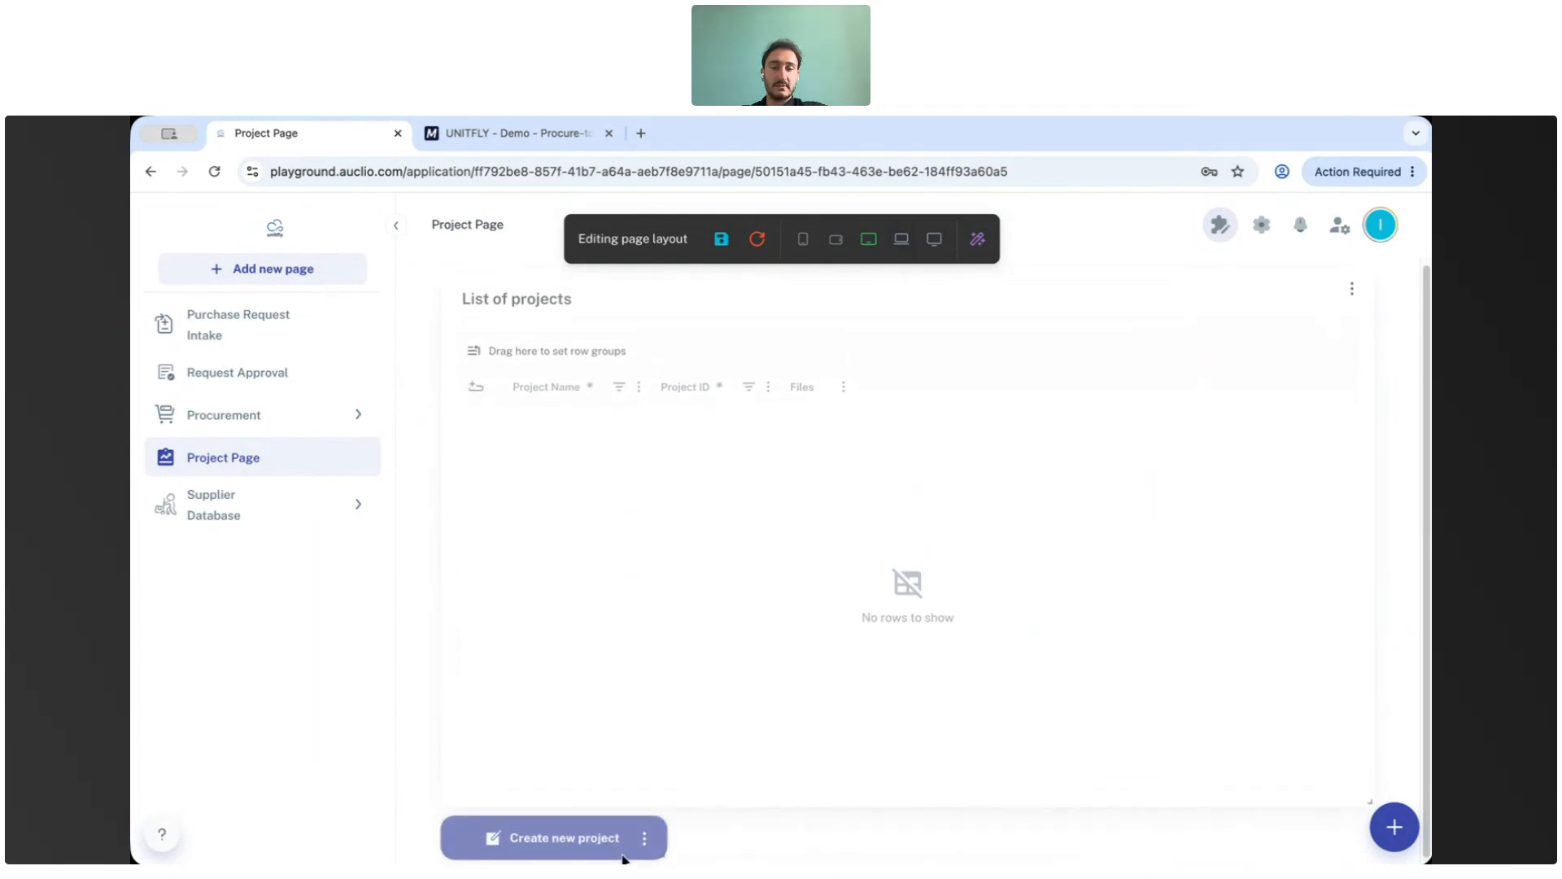
Preview the page layout at the mobile, tablet, desktop and wide screen-size breakpoints.
{"action": "scroll", "coordinate": [753, 656], "scroll_direction": "down", "scroll_amount": 1}
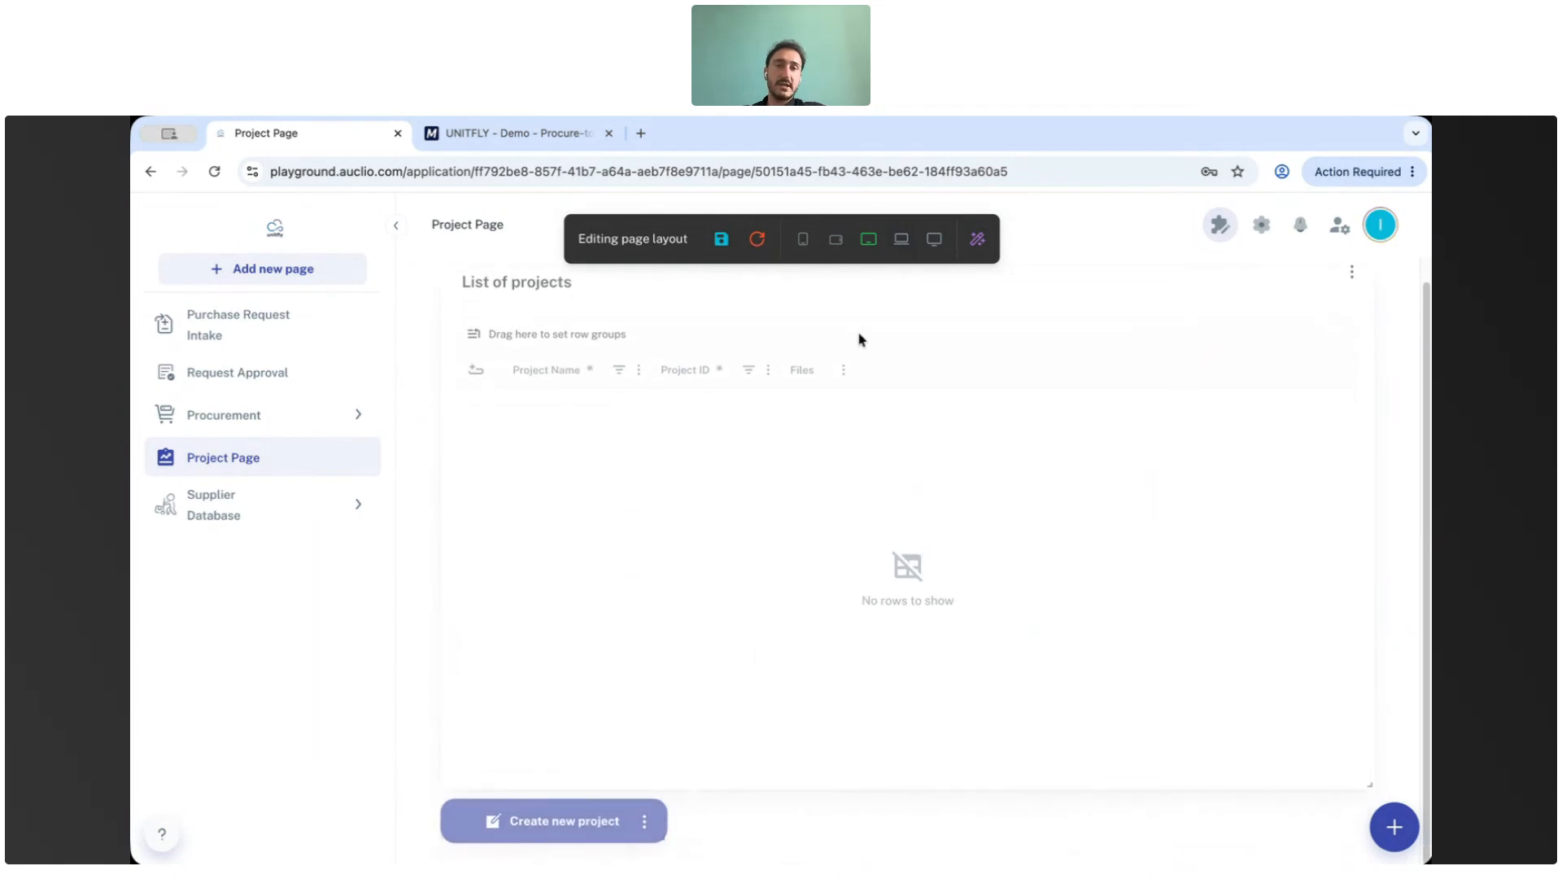
{"action": "left_click", "coordinate": [806, 241]}
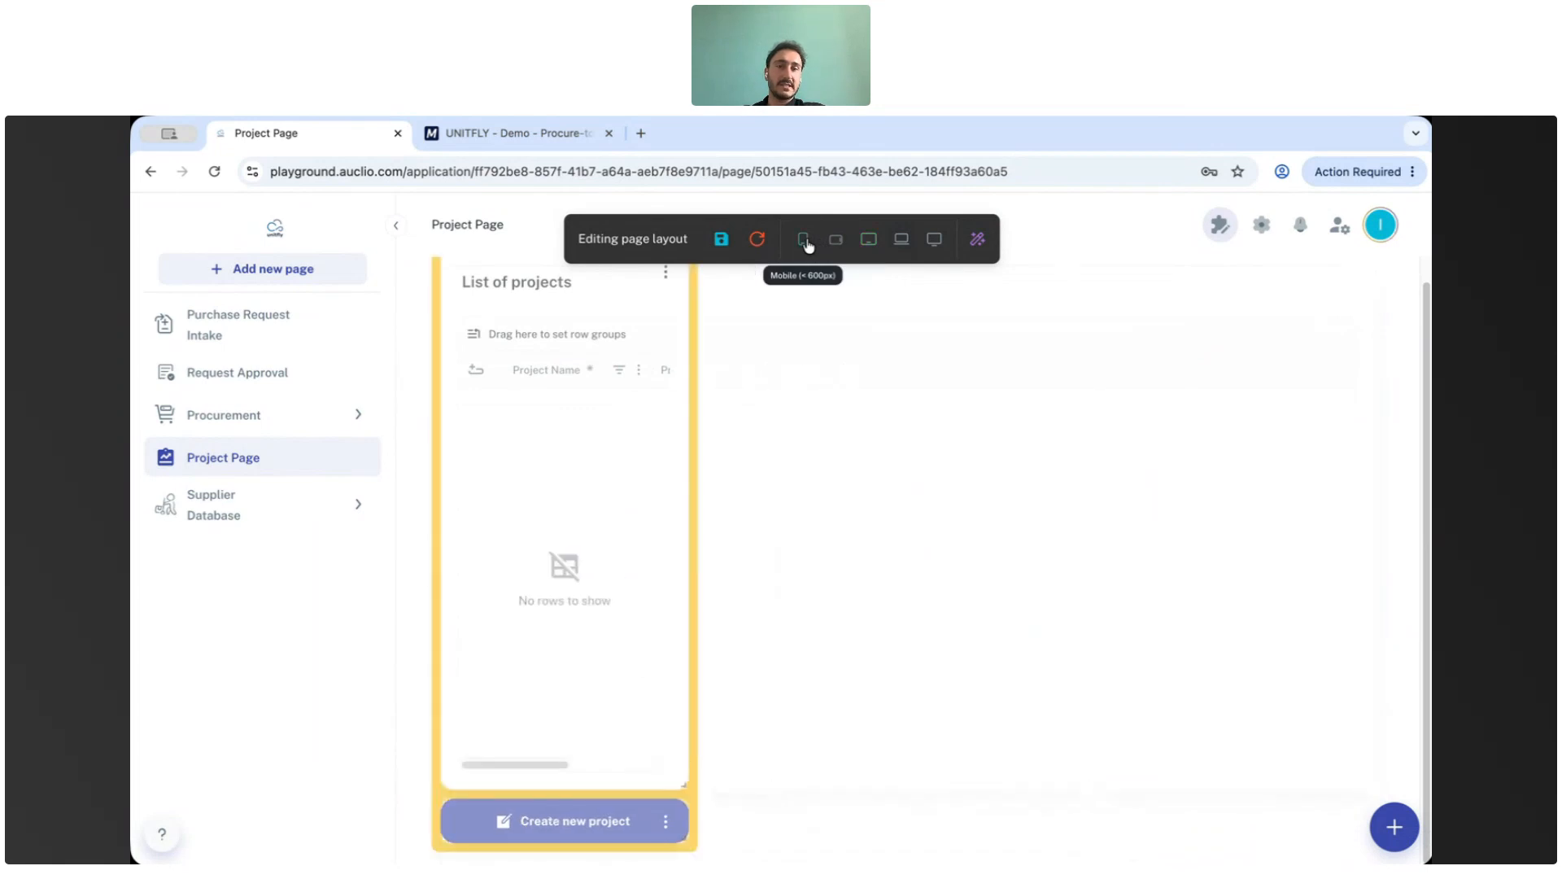
{"action": "left_click", "coordinate": [836, 241]}
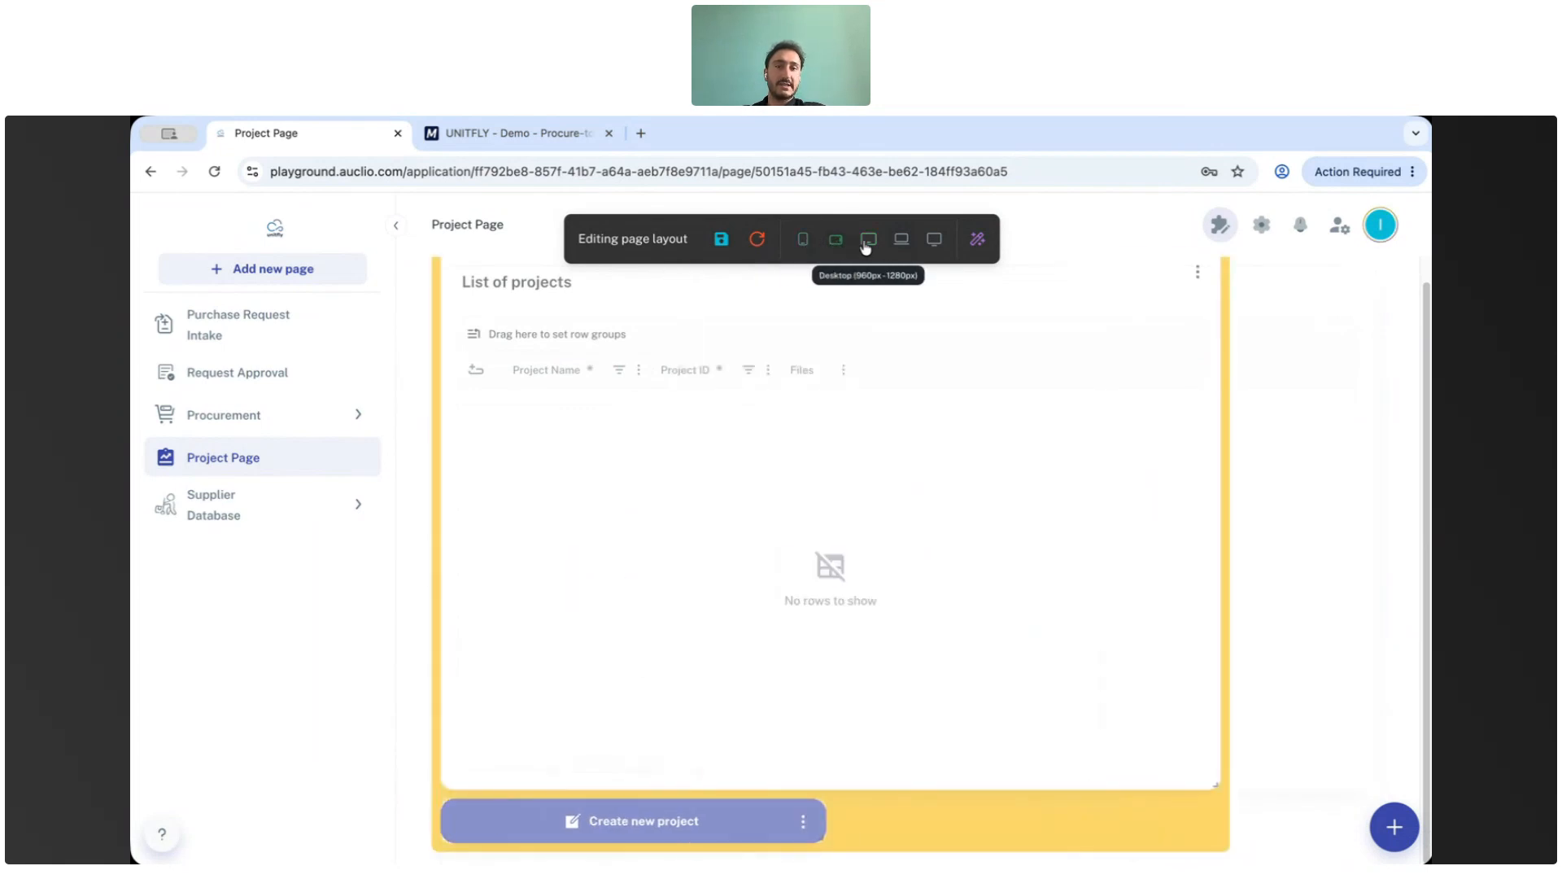
{"action": "left_click", "coordinate": [930, 241]}
{"action": "left_click", "coordinate": [900, 241]}
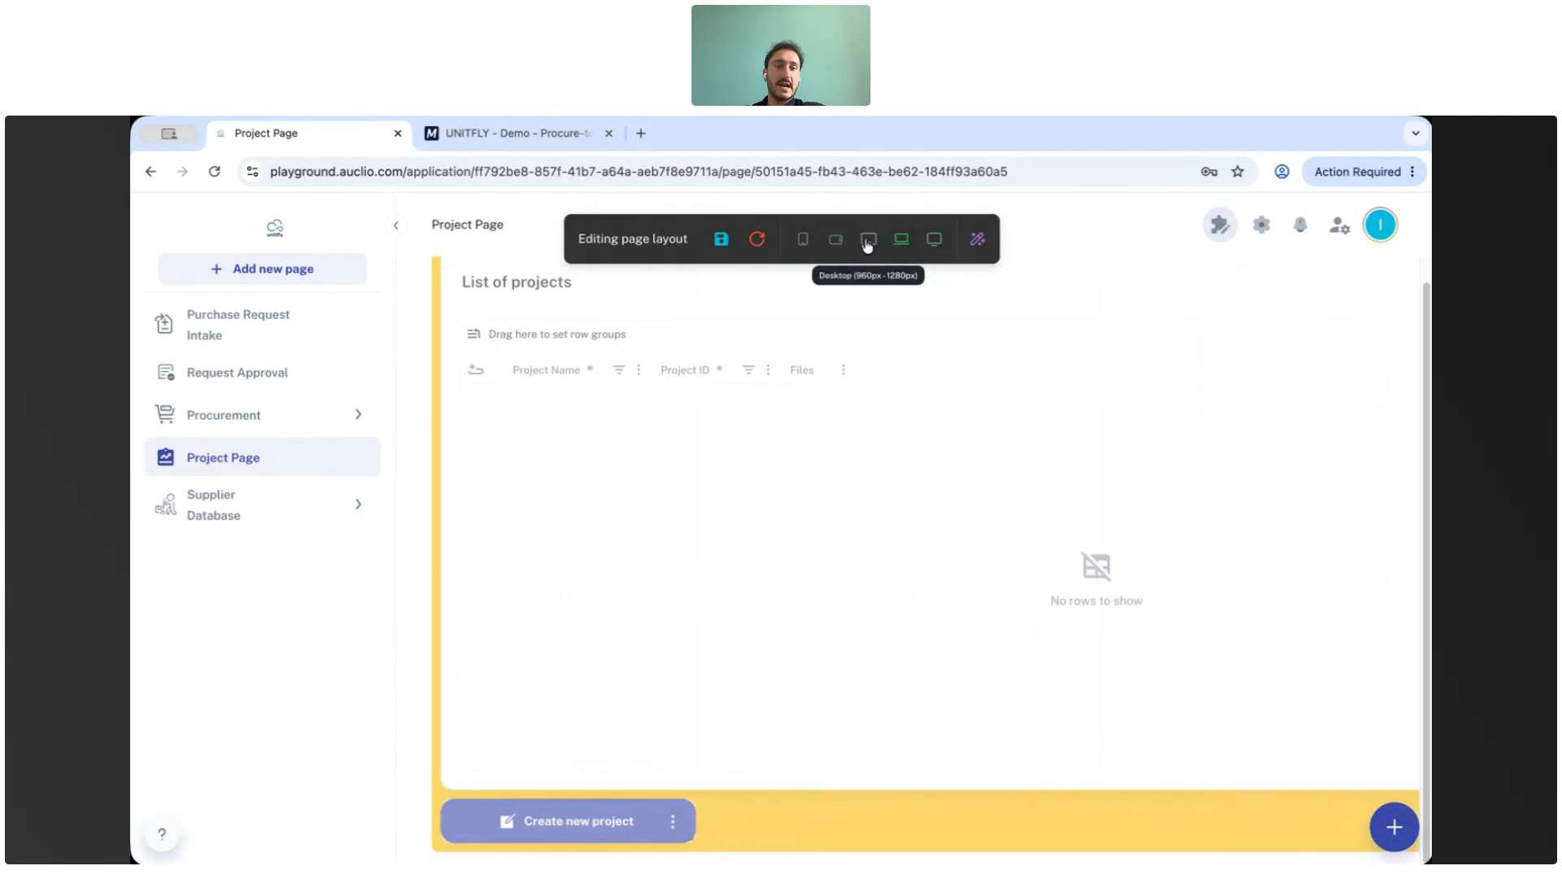
{"action": "left_click", "coordinate": [866, 242]}
{"action": "left_click", "coordinate": [835, 241]}
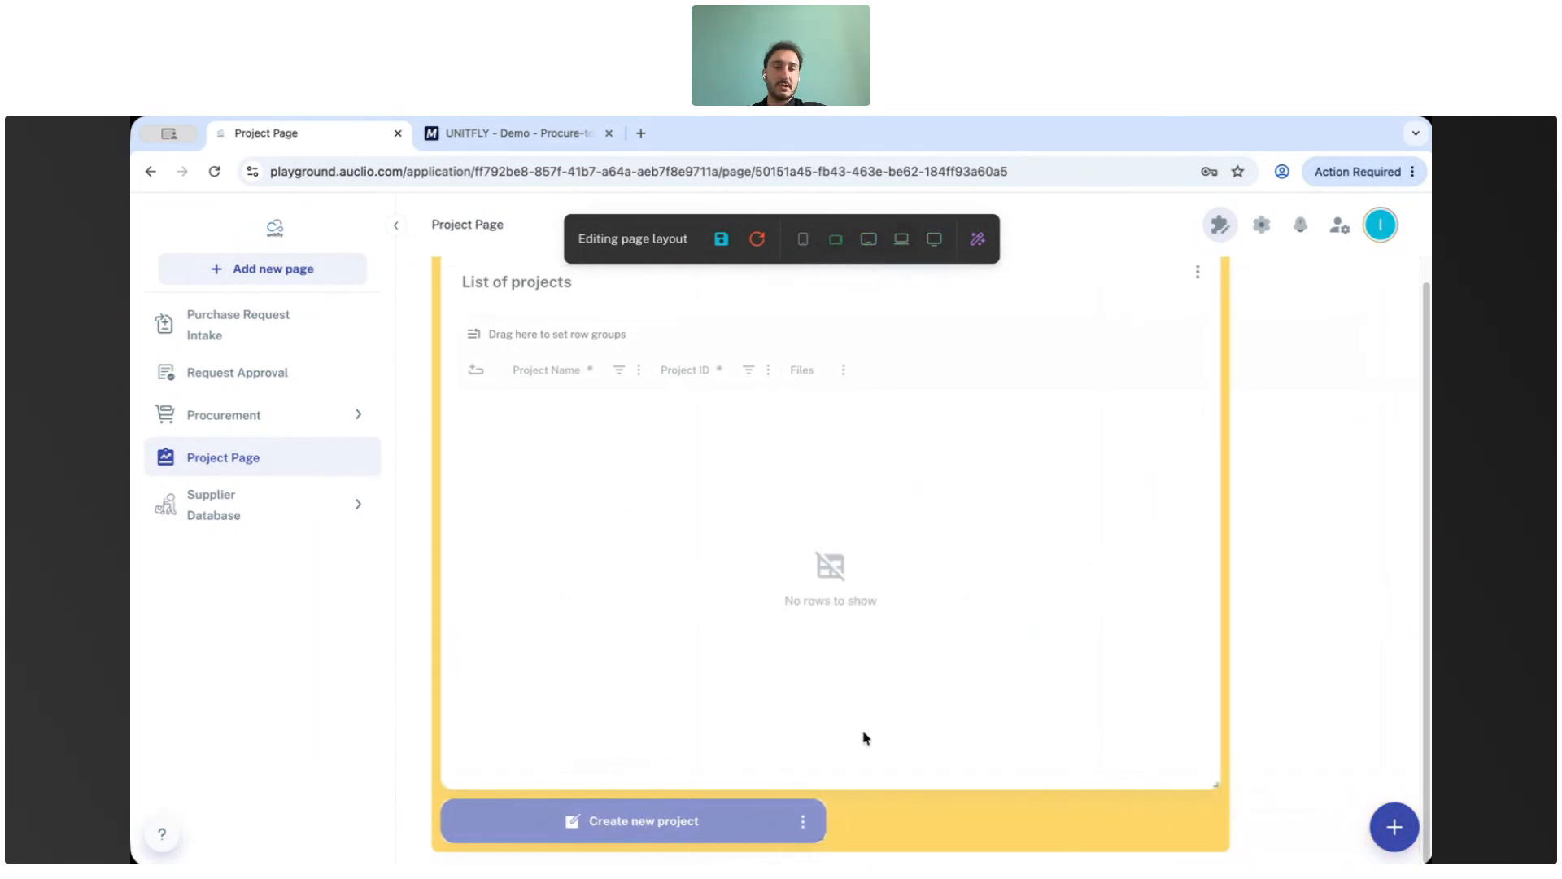
Save the page layout, leave layout edit mode and test the Create new project button.
{"action": "left_click", "coordinate": [721, 238]}
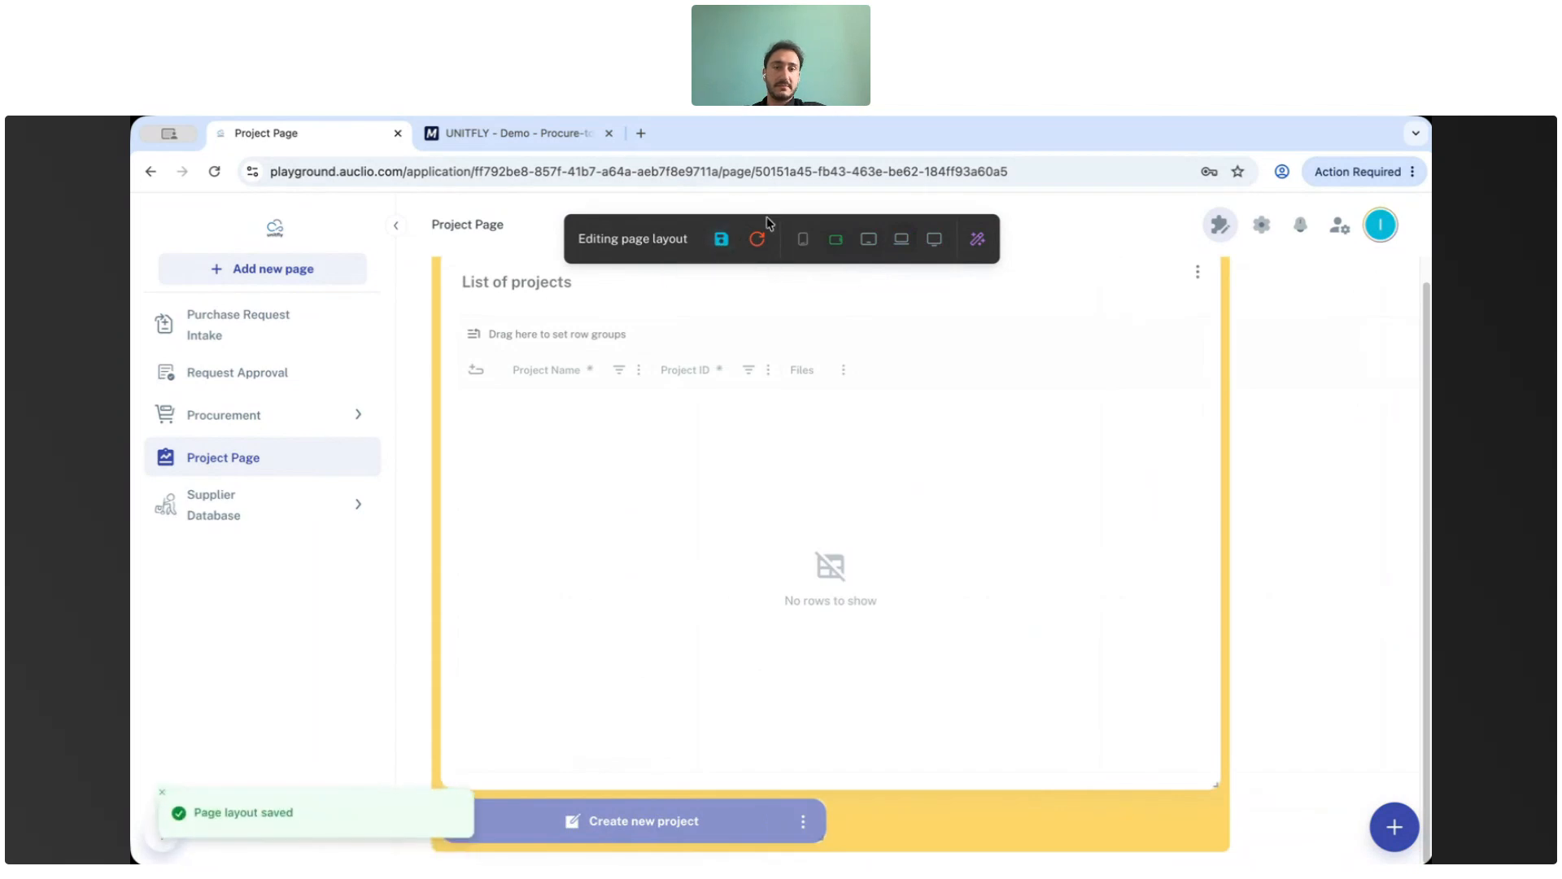
{"action": "left_click", "coordinate": [1220, 225]}
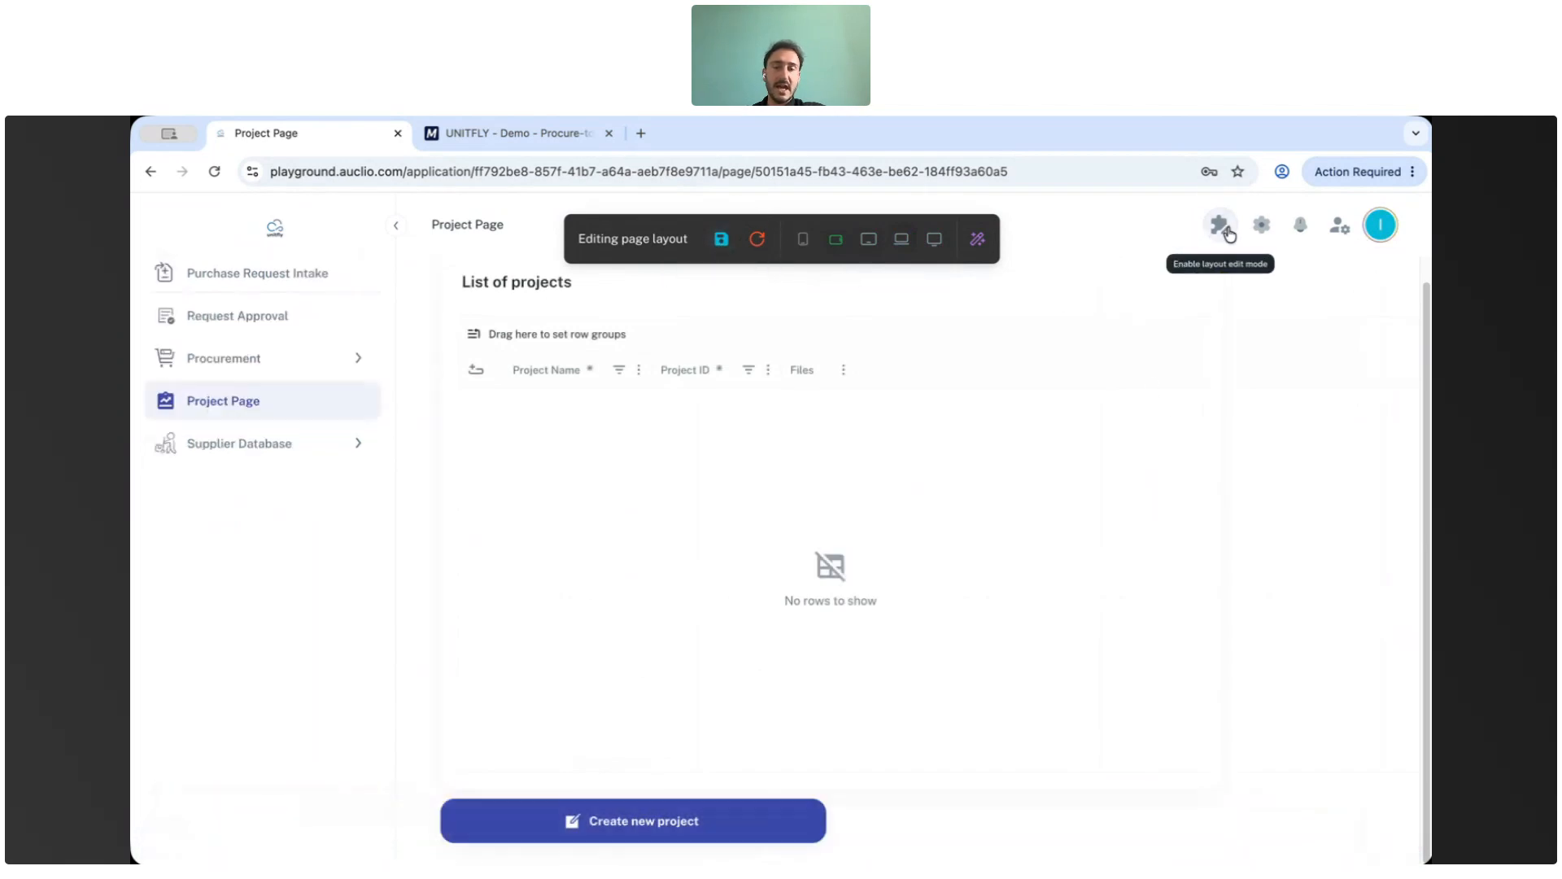
{"action": "left_click", "coordinate": [586, 822]}
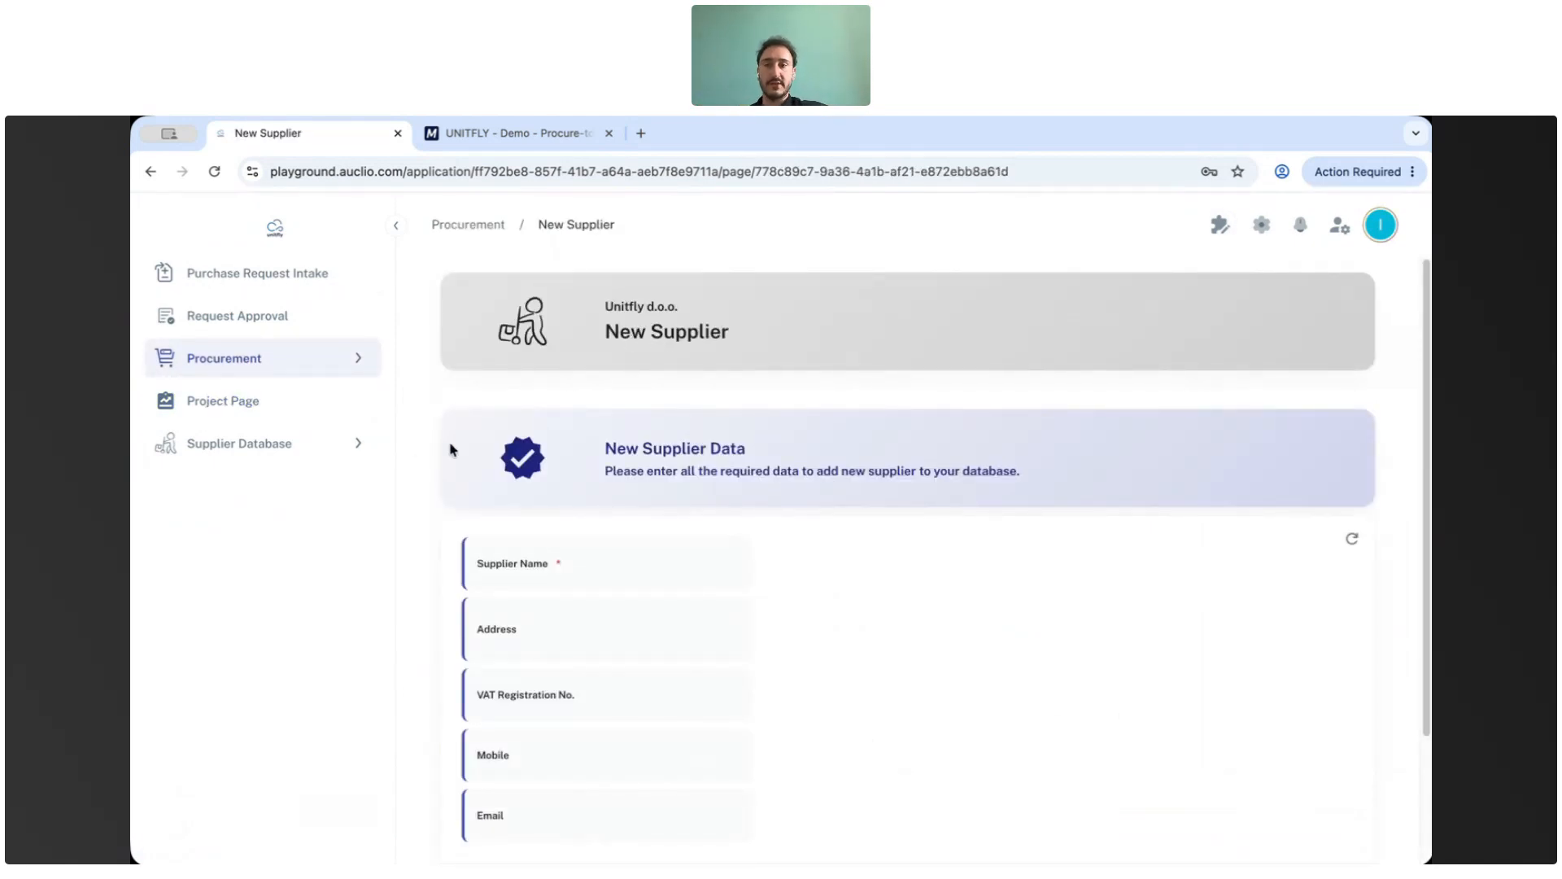
Open the Supplier Database page and inspect the suppliers table's Name-Vendor column link configuration without saving changes.
{"action": "left_click", "coordinate": [360, 447]}
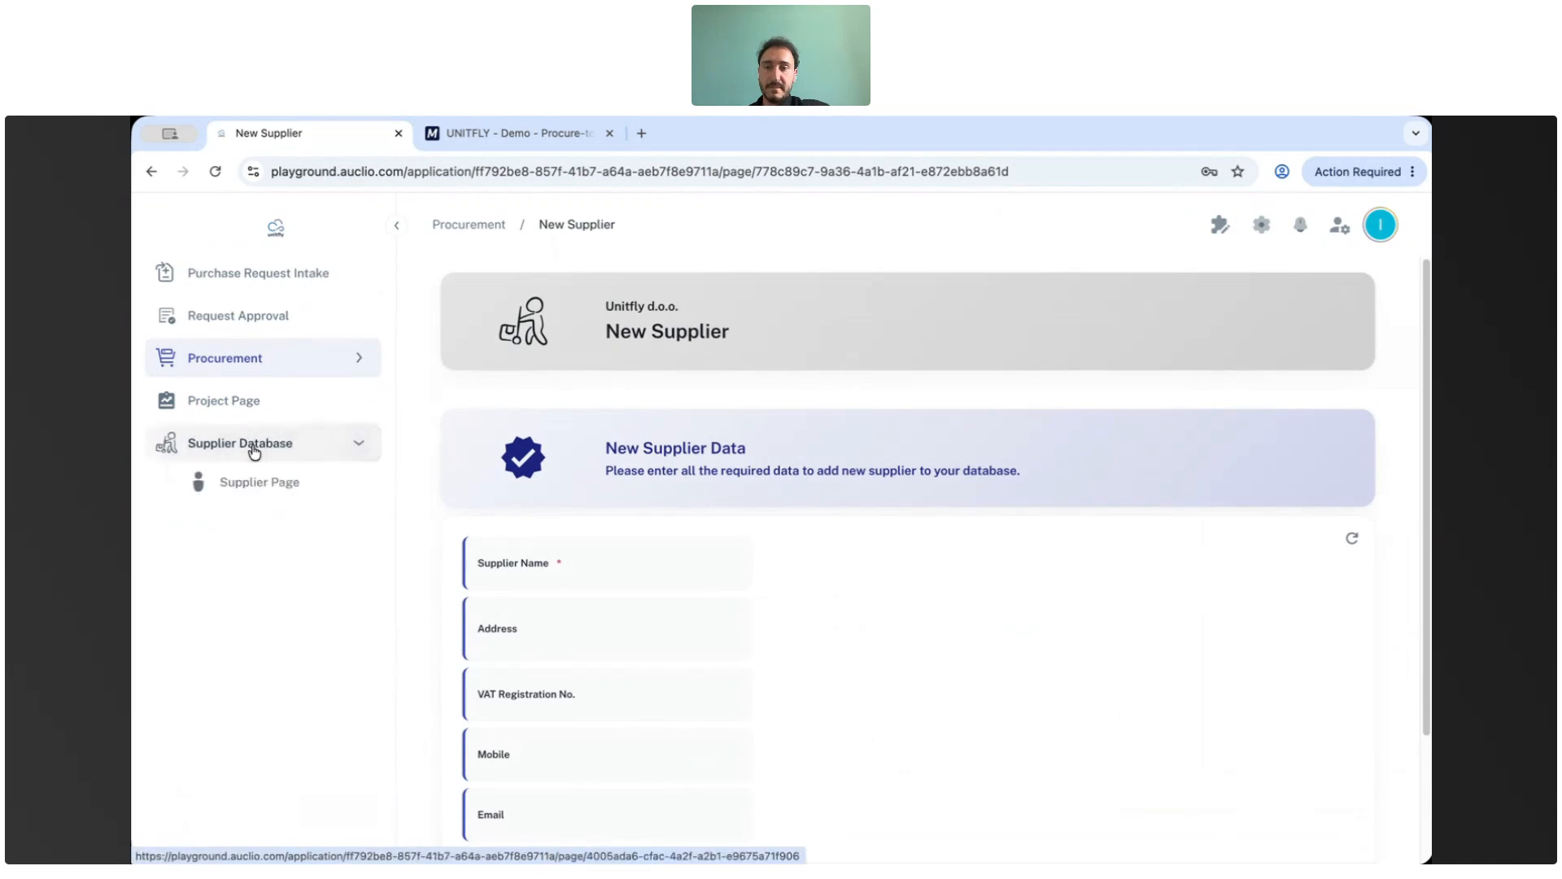
{"action": "left_click", "coordinate": [361, 447]}
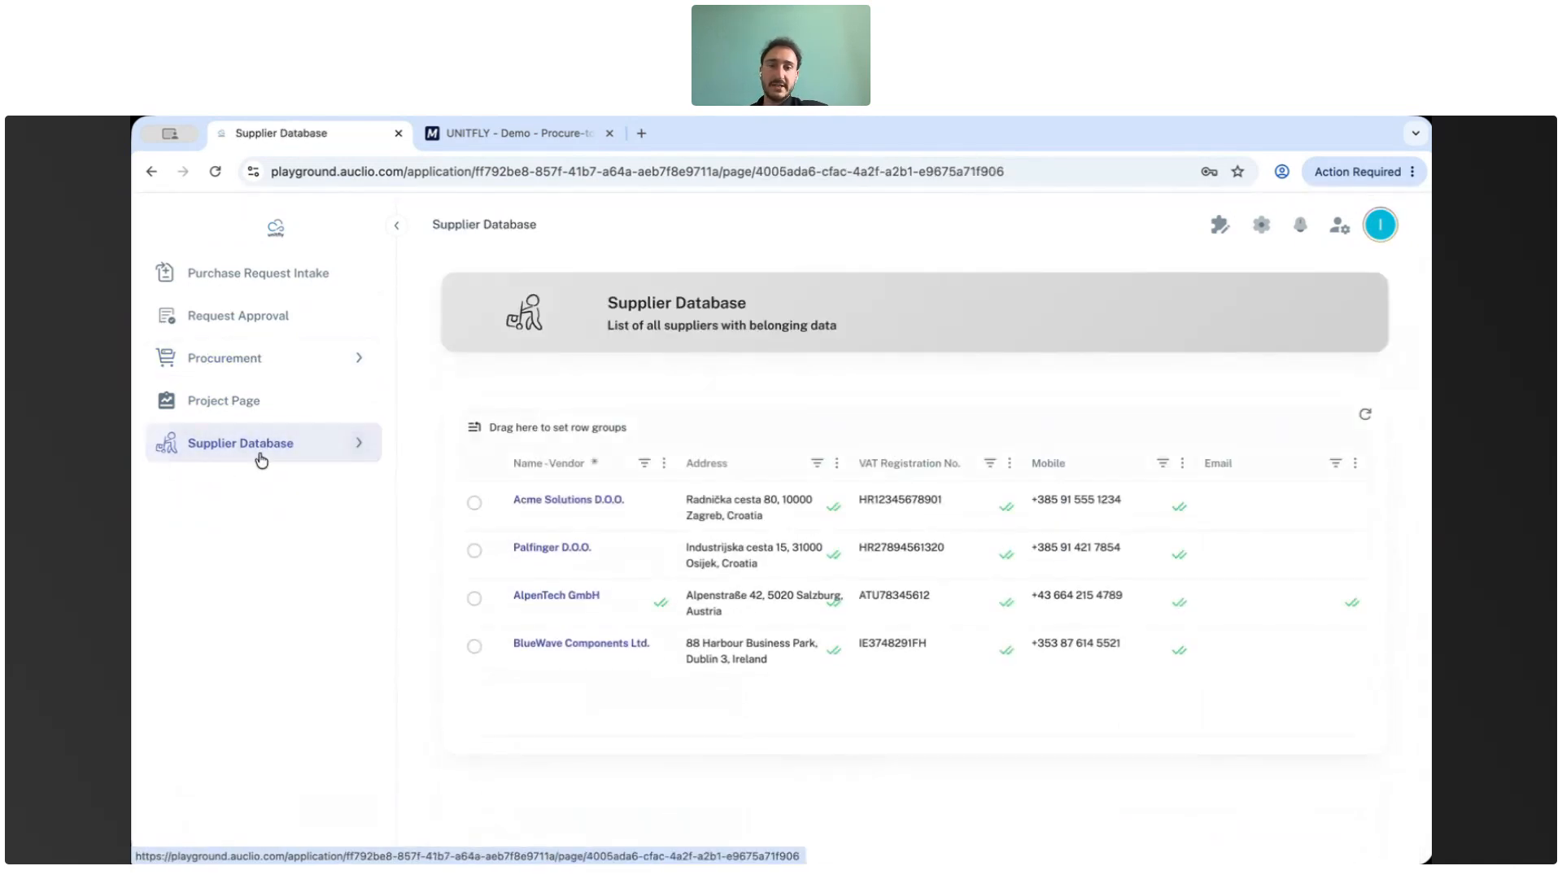
{"action": "left_click", "coordinate": [1221, 226]}
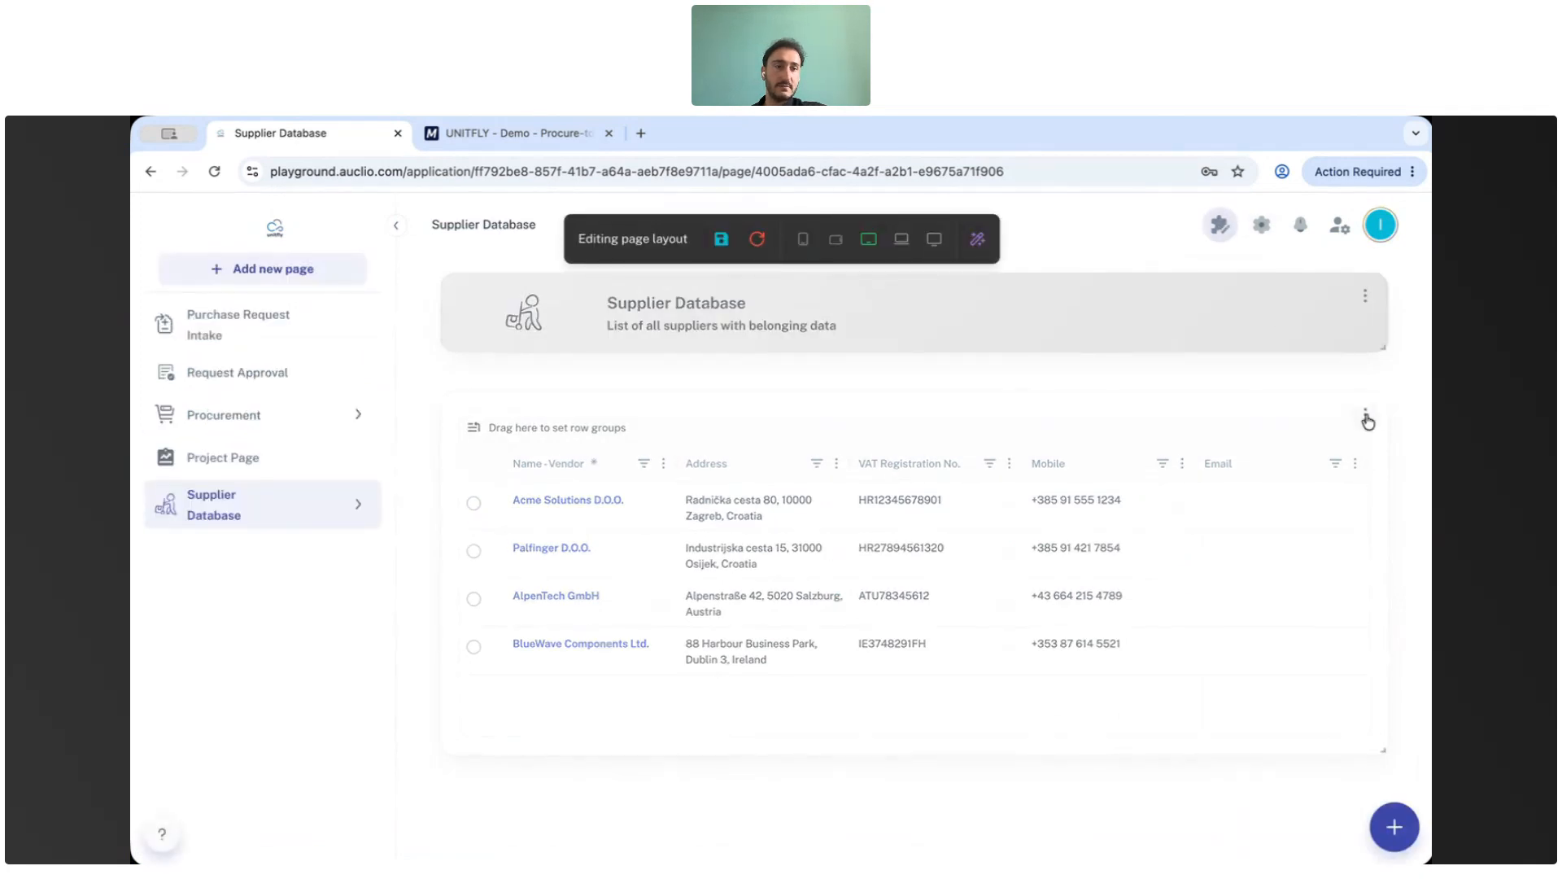
{"action": "left_click", "coordinate": [1366, 415]}
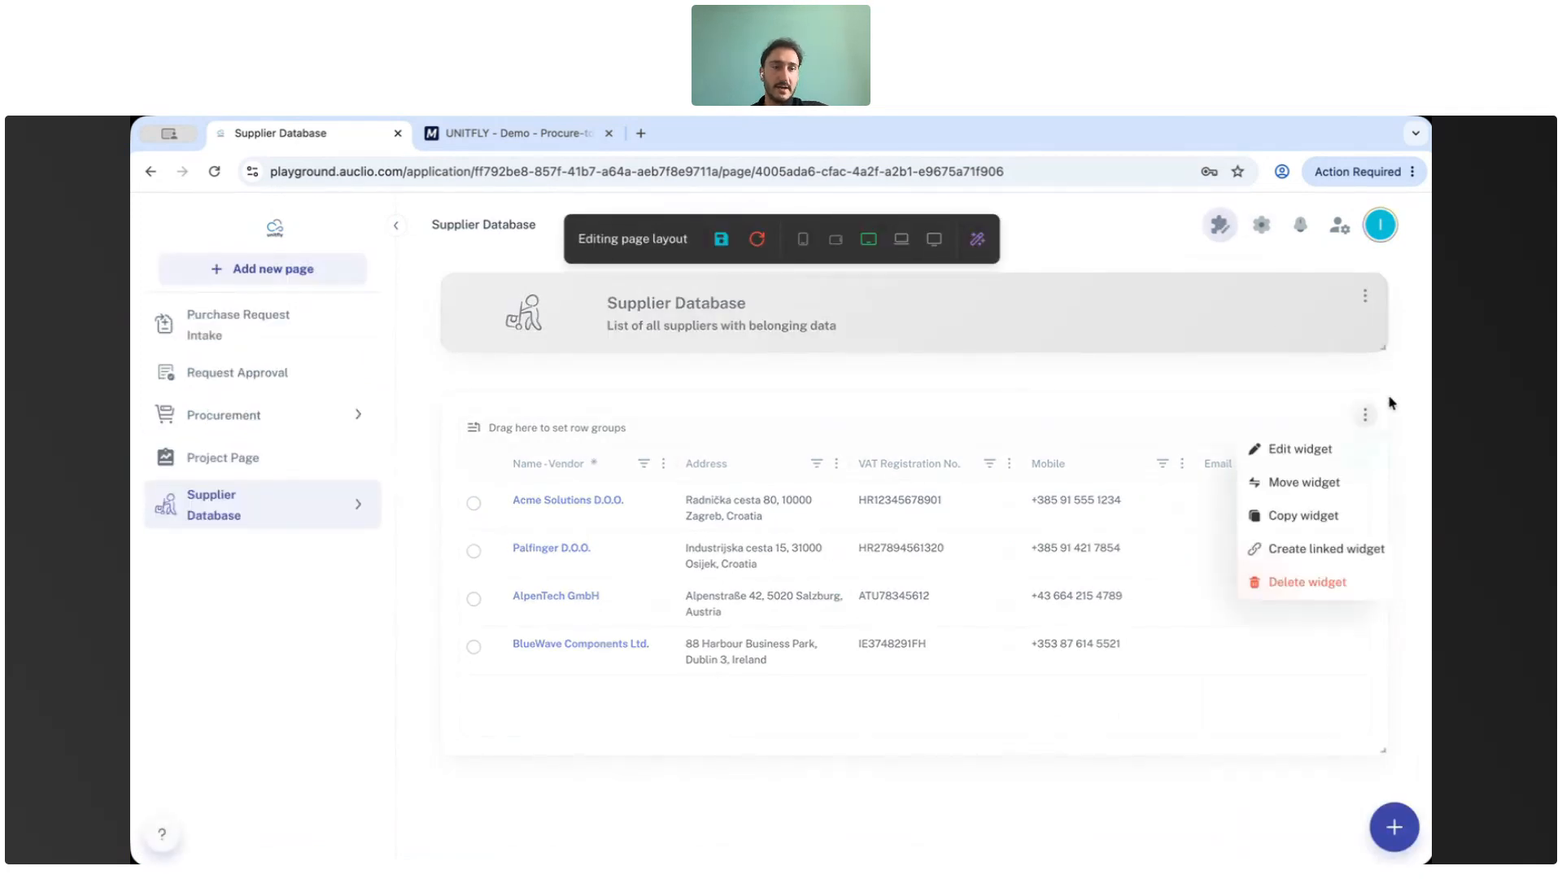
{"action": "left_click", "coordinate": [1328, 452]}
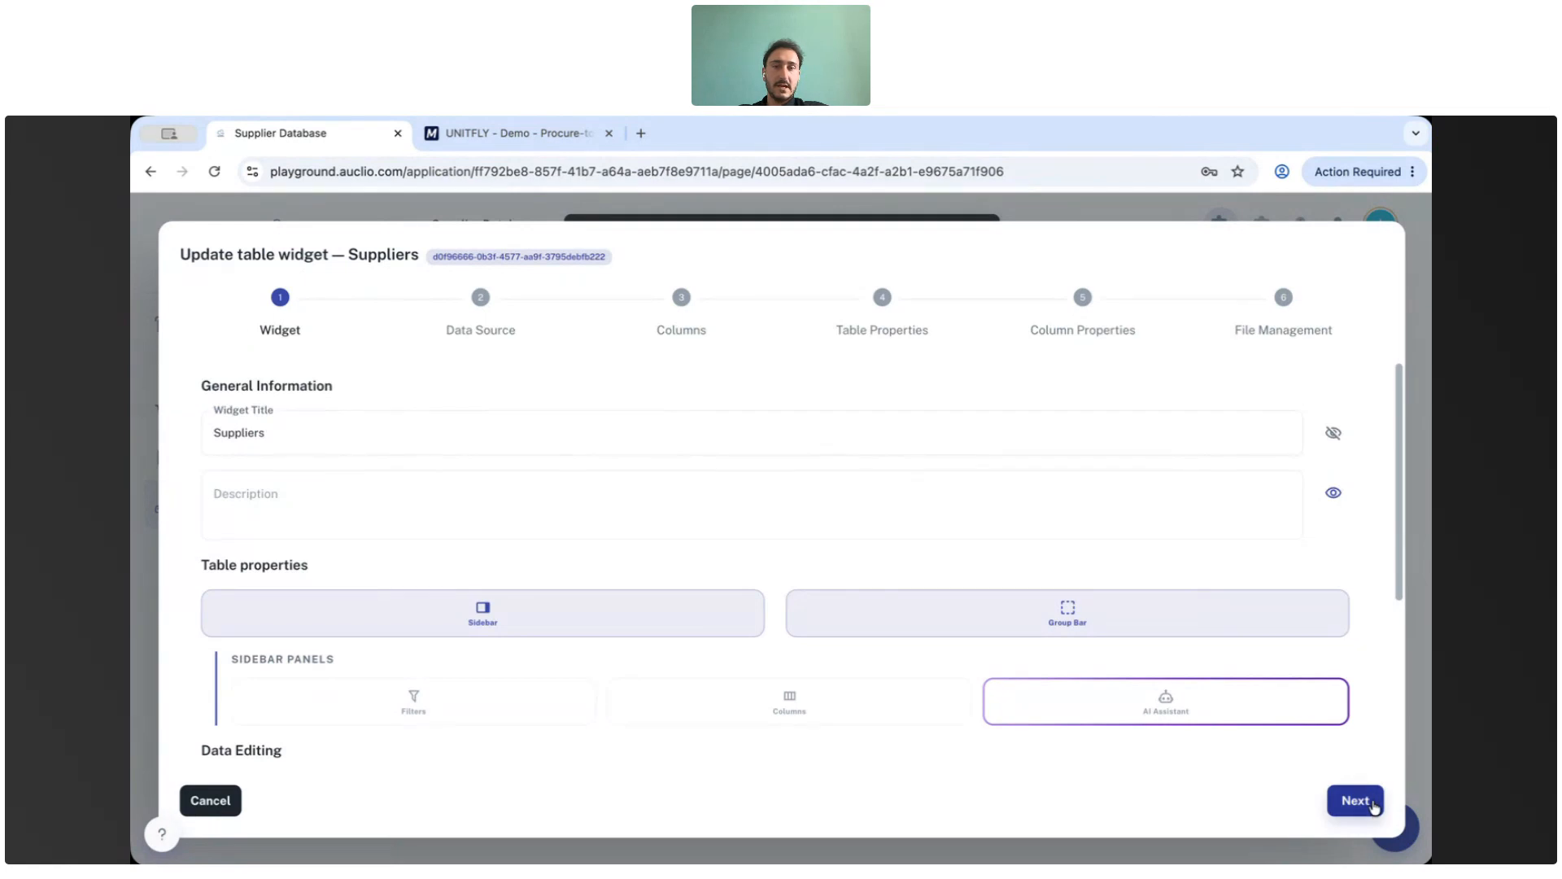
{"action": "left_click", "coordinate": [1374, 803]}
{"action": "left_click", "coordinate": [1374, 804]}
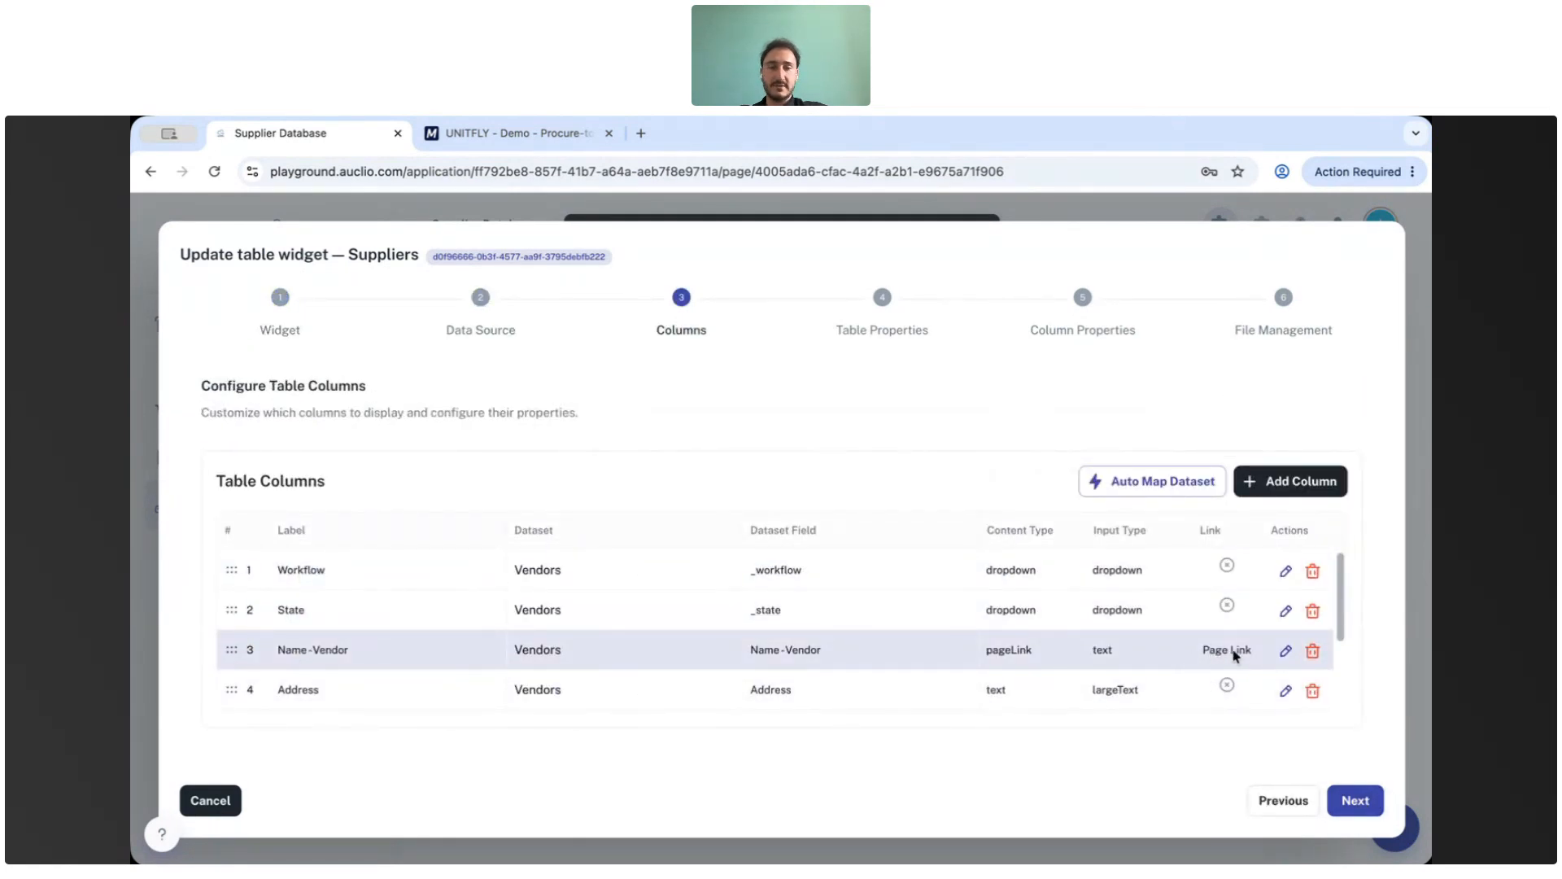
{"action": "left_click", "coordinate": [1289, 651]}
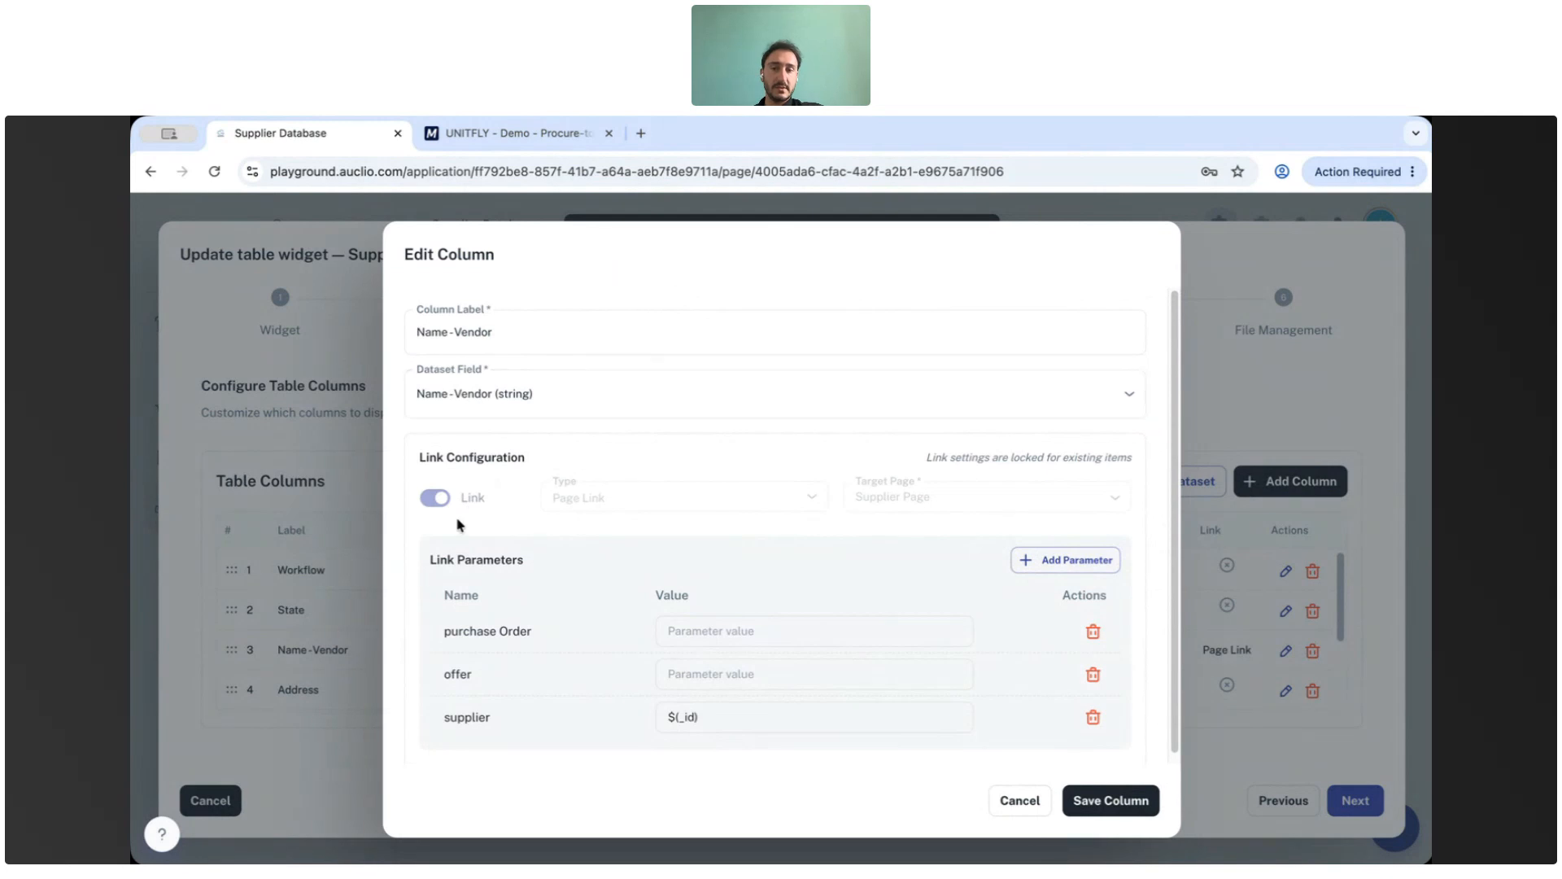
{"action": "scroll", "coordinate": [453, 495], "scroll_direction": "down", "scroll_amount": 1}
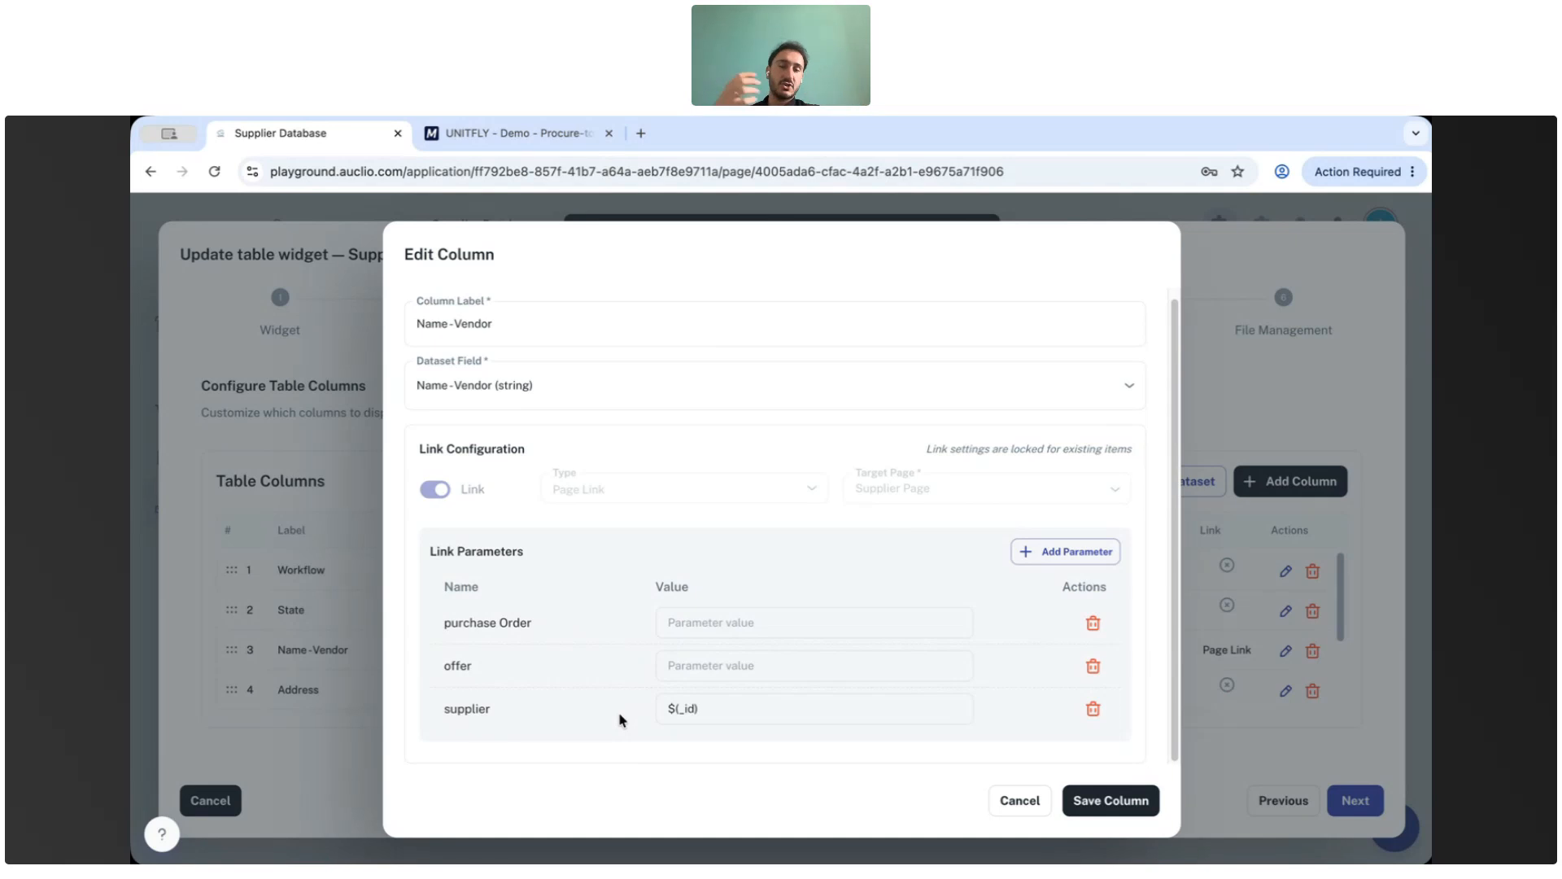
{"action": "left_click", "coordinate": [1009, 802]}
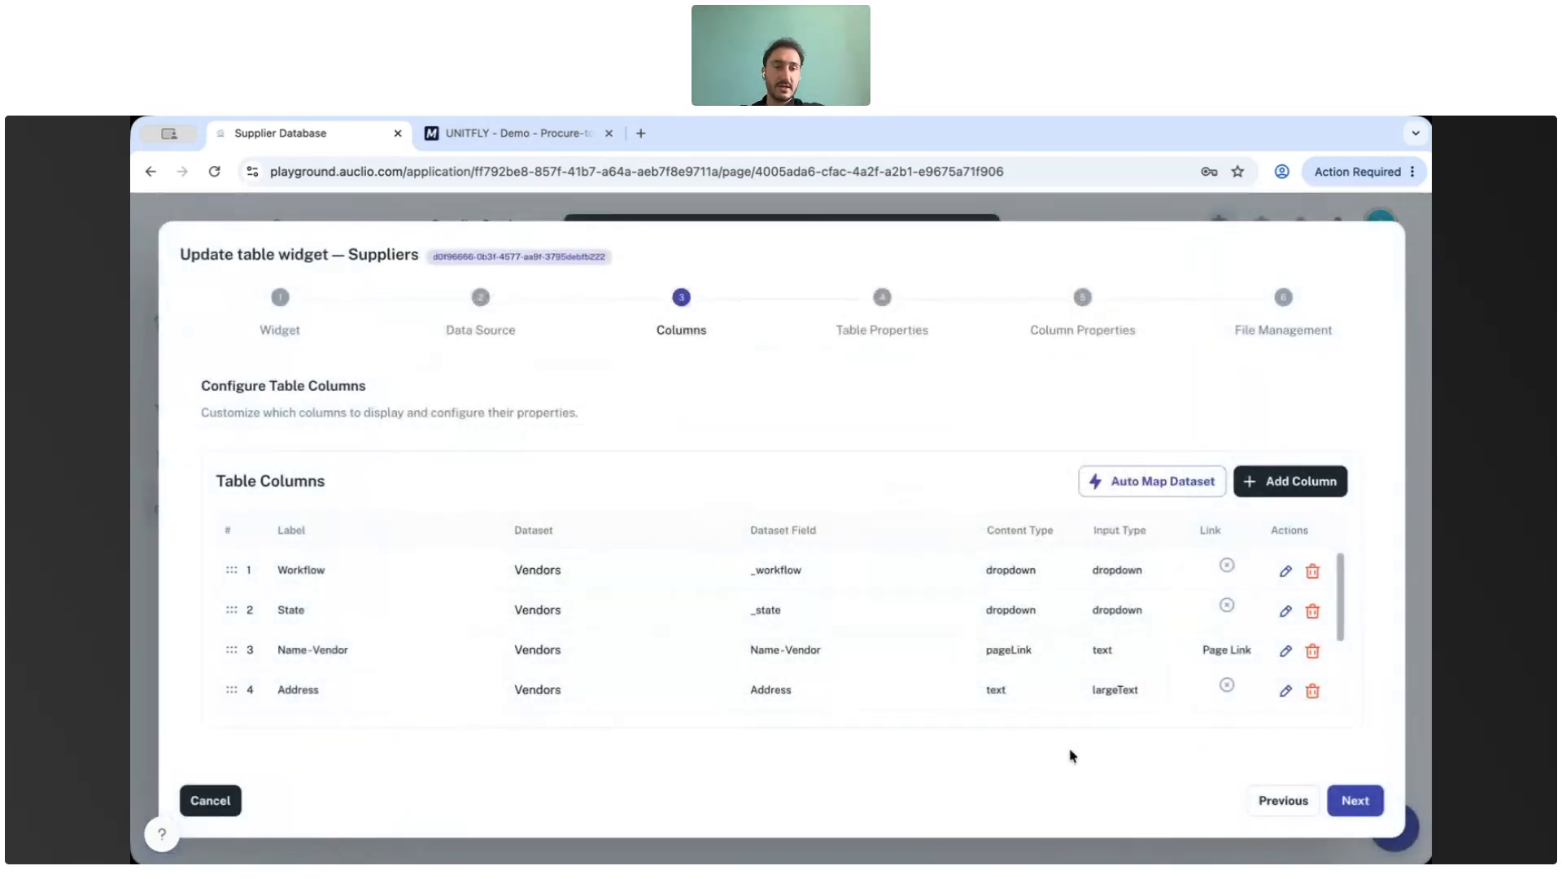
{"action": "left_click", "coordinate": [196, 803]}
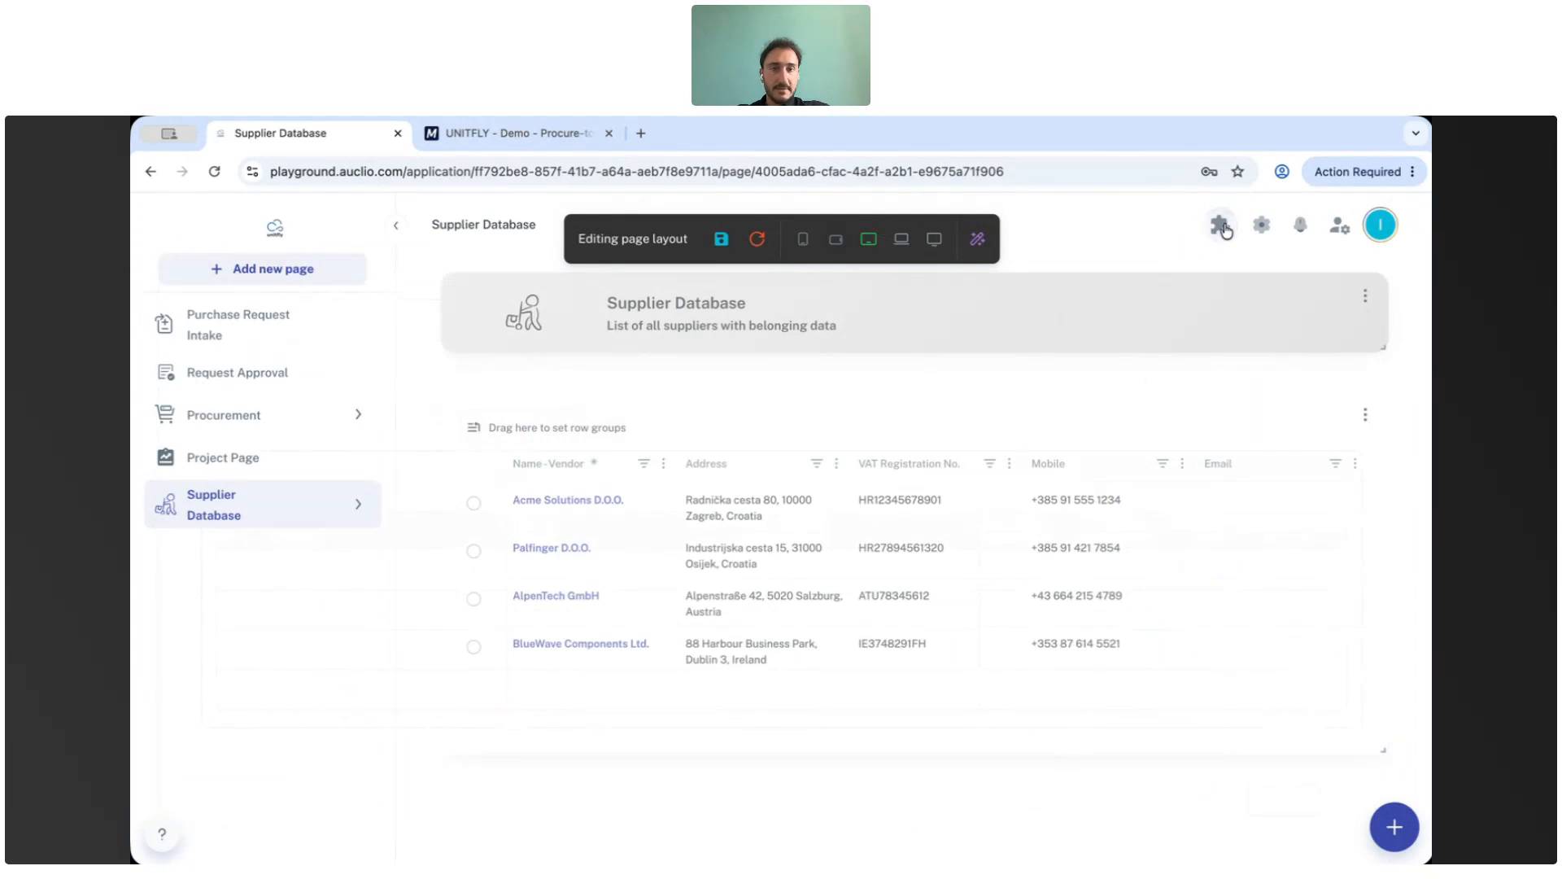
Leave layout edit mode and open the Acme Solutions D.O.O. supplier record through its table link.
{"action": "left_click", "coordinate": [1222, 228]}
{"action": "left_click", "coordinate": [551, 501]}
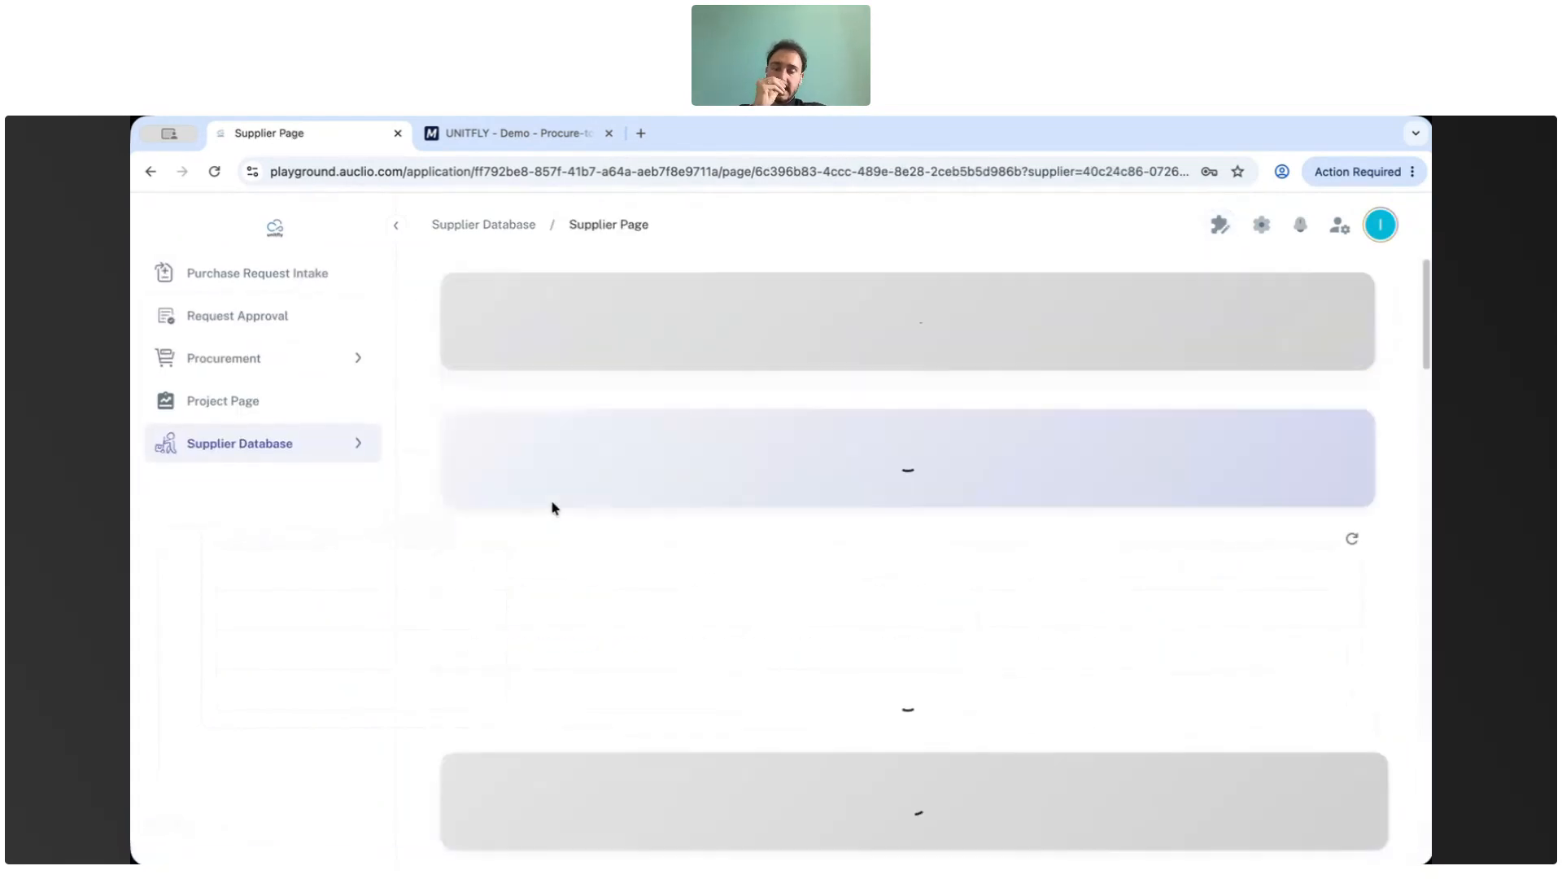
{"action": "scroll", "coordinate": [797, 606], "scroll_direction": "down", "scroll_amount": 2}
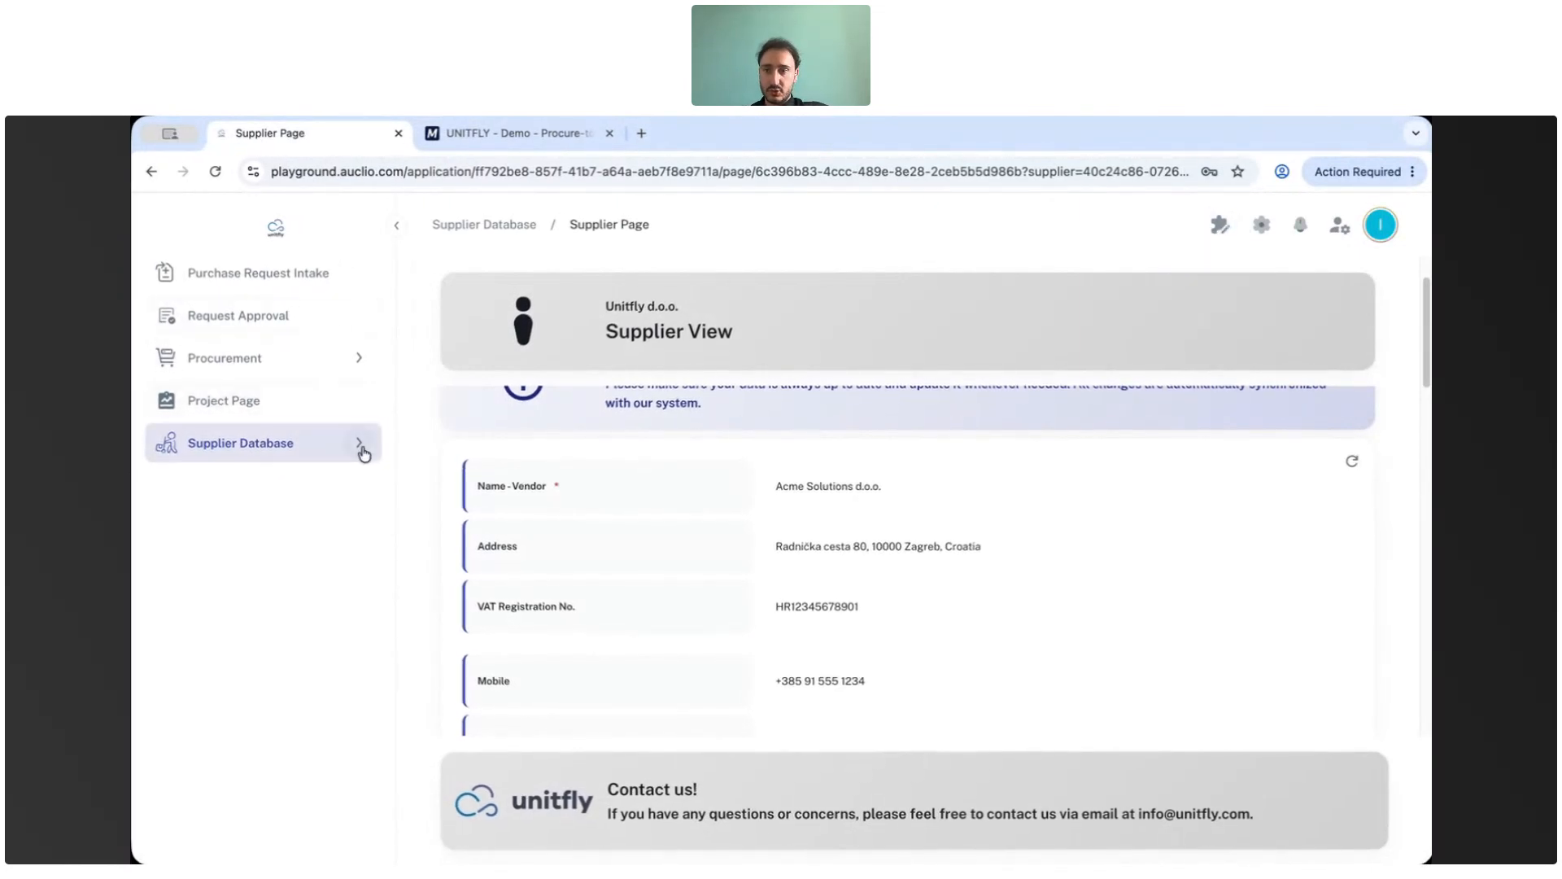
Open the Project Page and enter layout edit mode.
{"action": "left_click", "coordinate": [240, 400]}
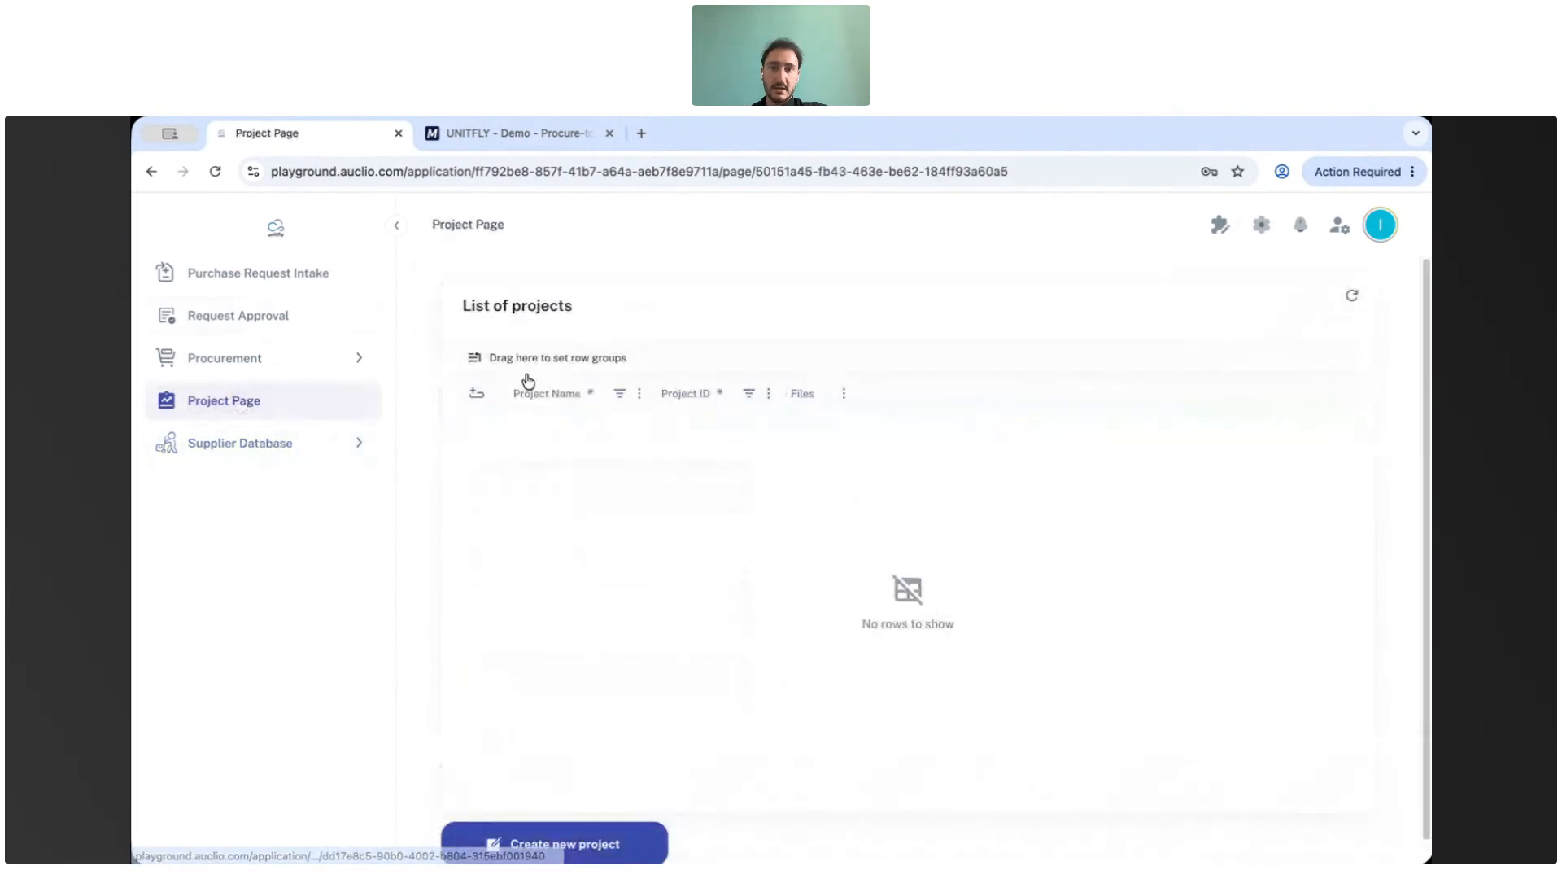
{"action": "scroll", "coordinate": [635, 412], "scroll_direction": "down", "scroll_amount": 1}
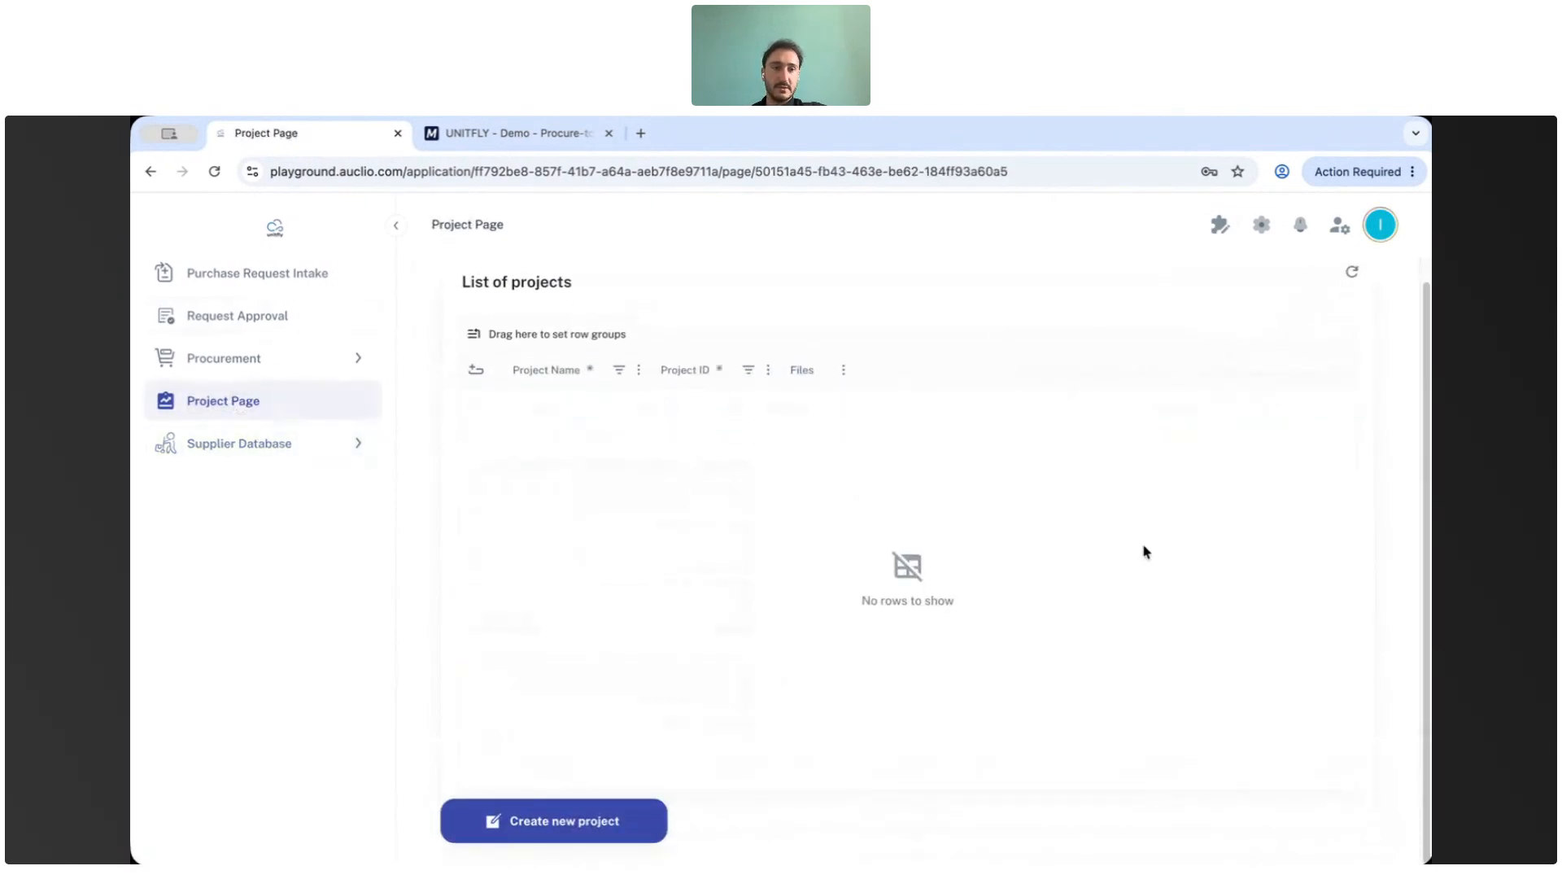
{"action": "left_click", "coordinate": [1220, 228]}
Start a new card widget and review the Create New Card dialog's fields without creating it.
{"action": "left_click", "coordinate": [1394, 830]}
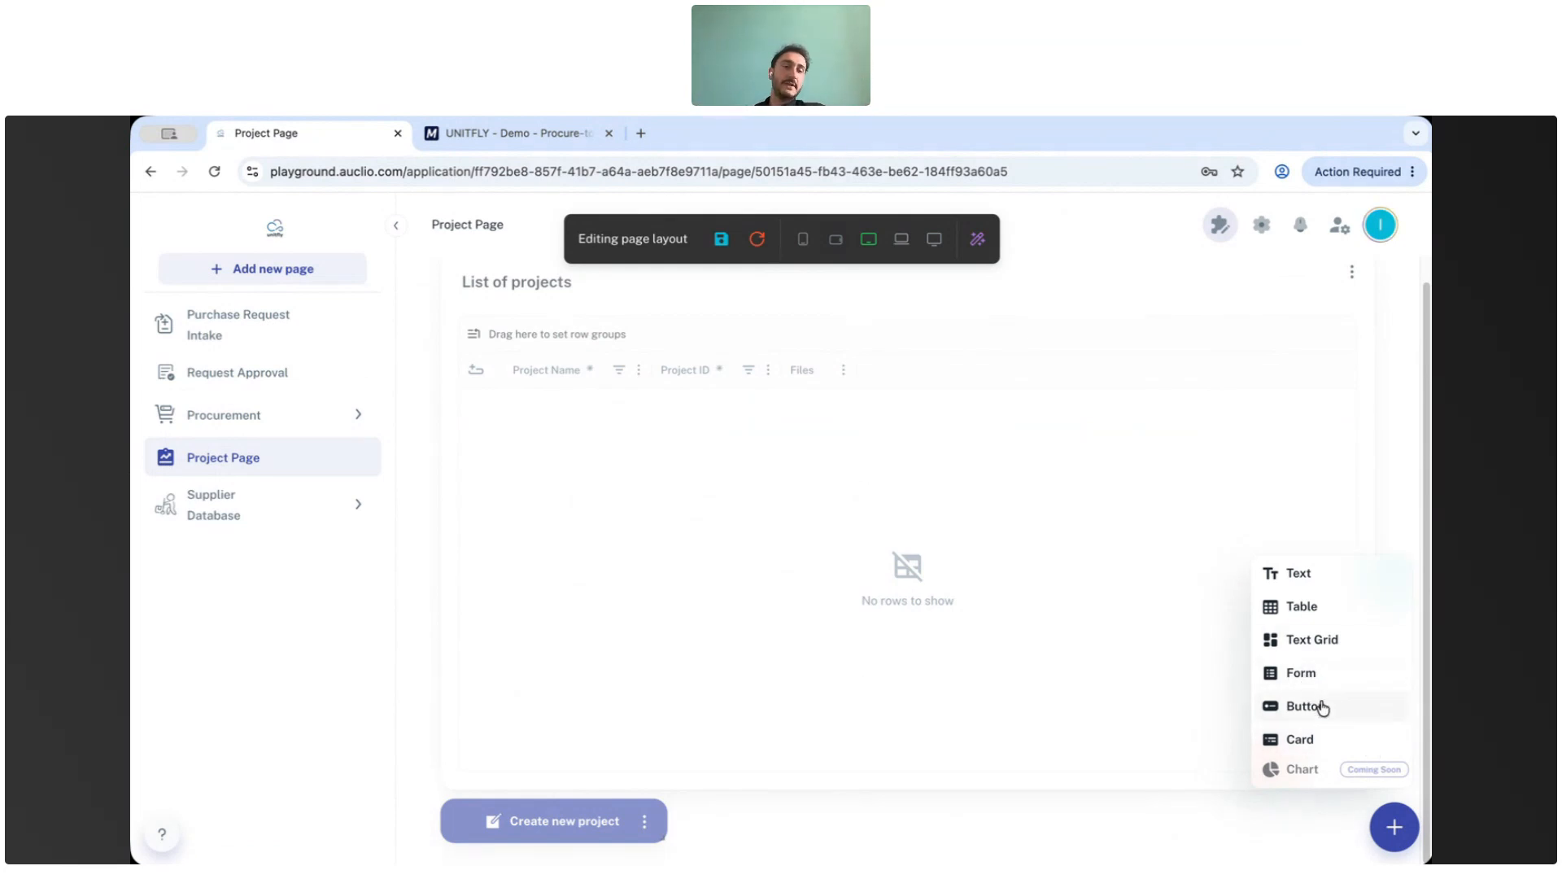
{"action": "left_click", "coordinate": [1309, 737]}
{"action": "scroll", "coordinate": [696, 472], "scroll_direction": "down", "scroll_amount": 1}
{"action": "scroll", "coordinate": [695, 480], "scroll_direction": "up", "scroll_amount": 1}
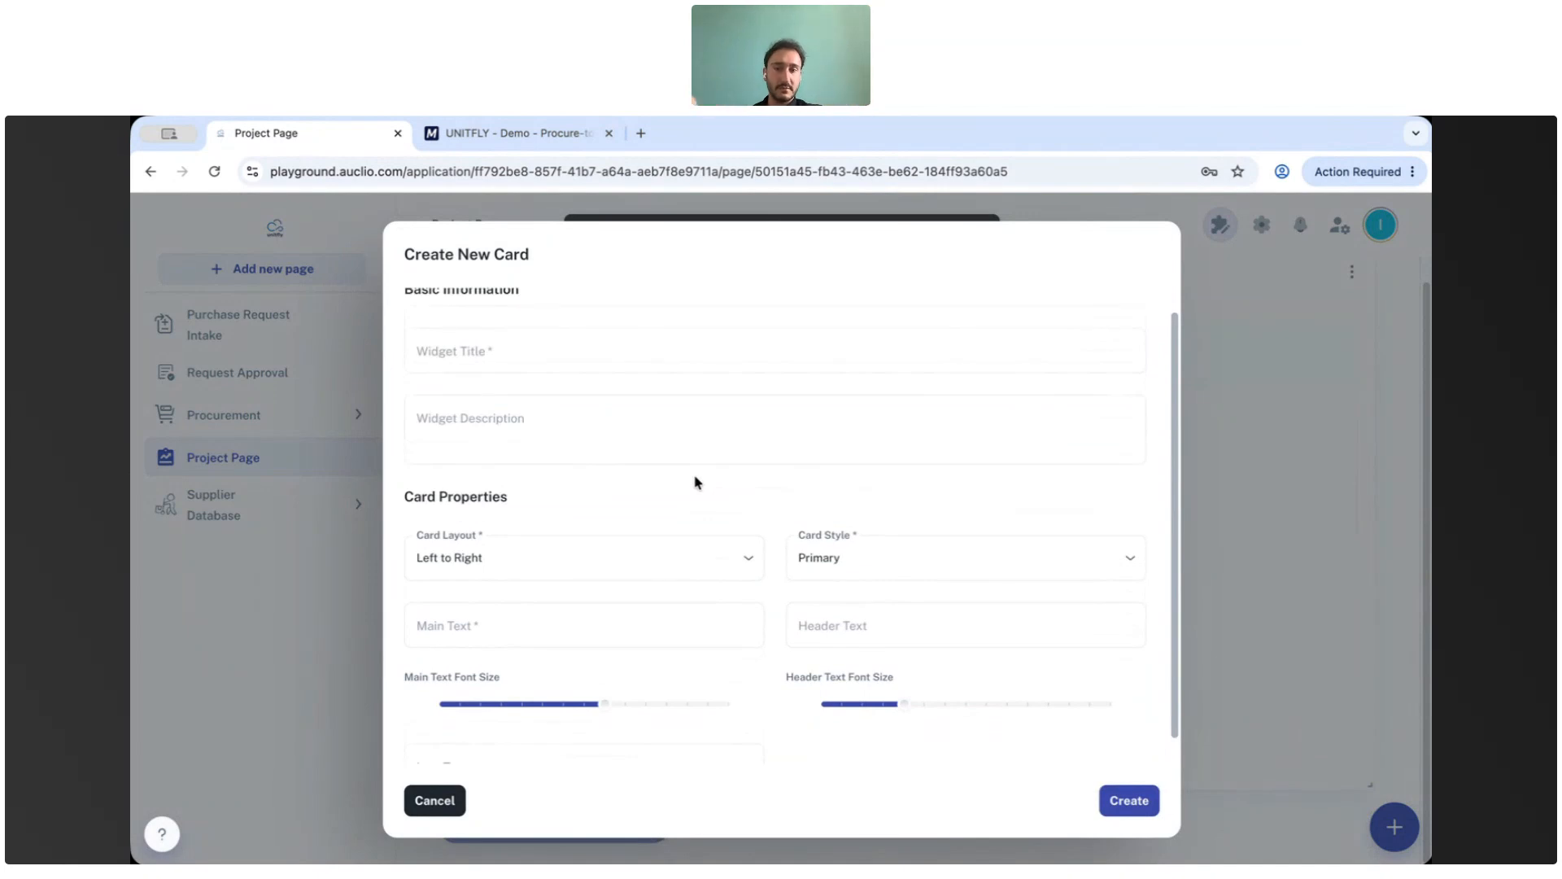
{"action": "scroll", "coordinate": [718, 482], "scroll_direction": "down", "scroll_amount": 1}
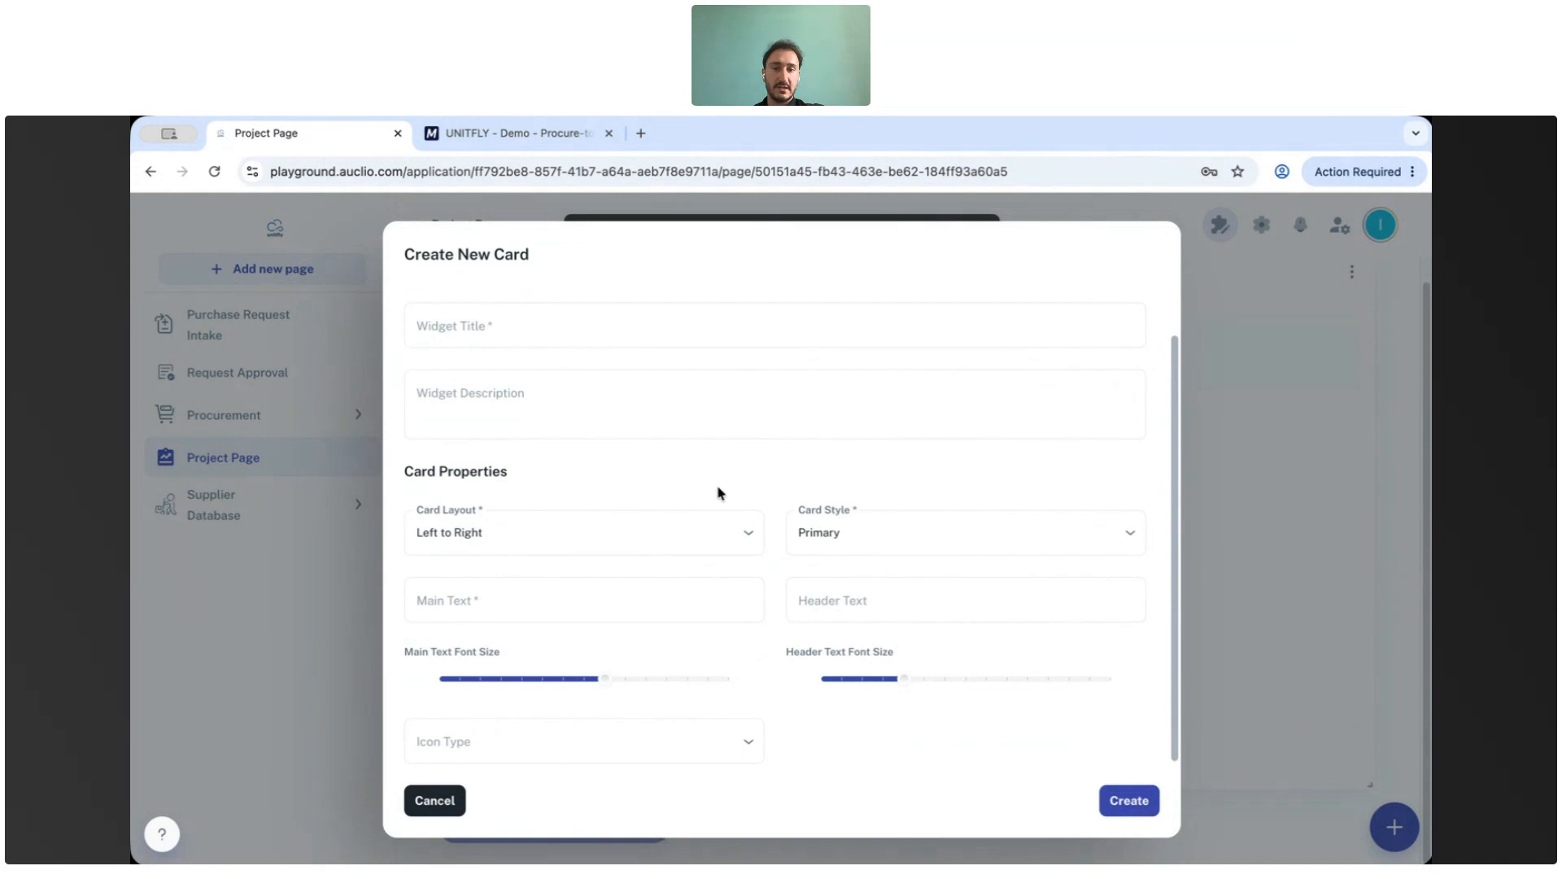
{"action": "left_click", "coordinate": [435, 800]}
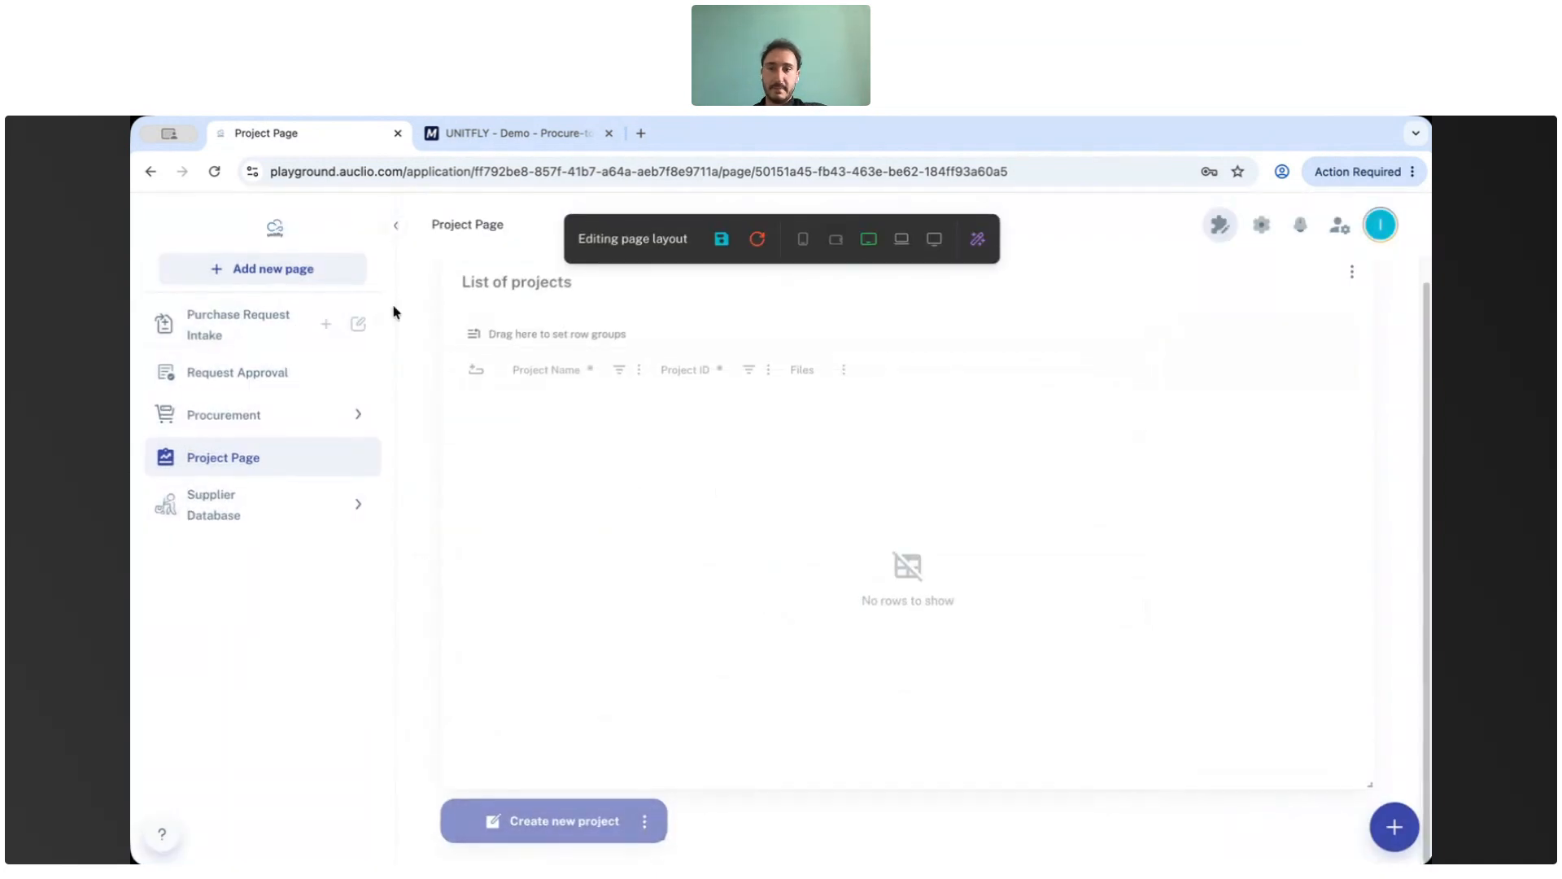
Open the Purchase Request Intake page and reduce the heights of the header and Active Purchase Requests cards.
{"action": "left_click", "coordinate": [366, 323]}
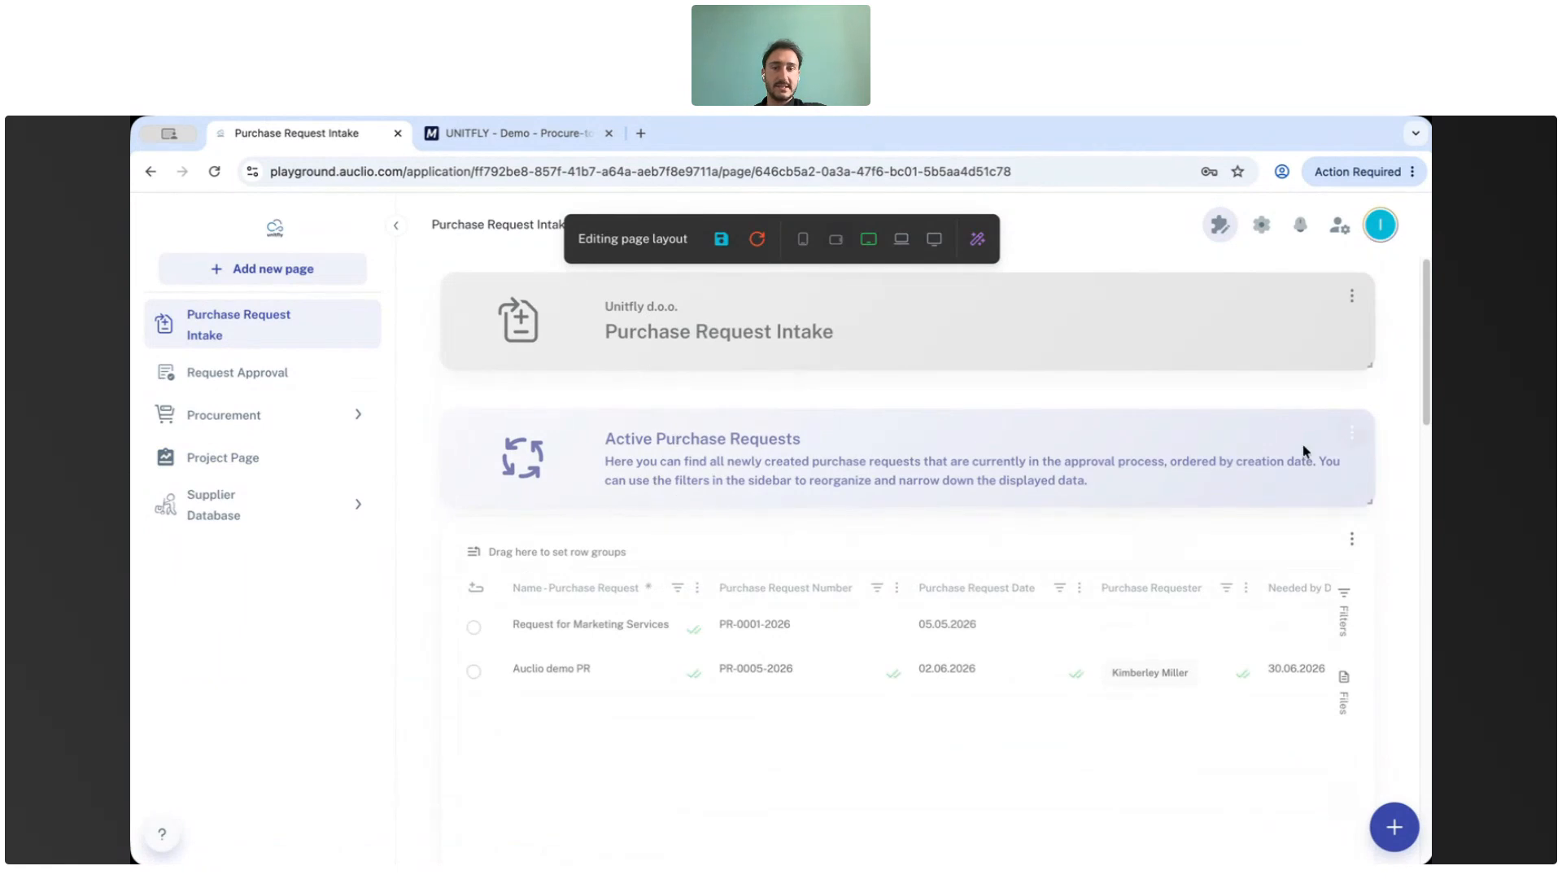
{"action": "left_click_drag", "start_coordinate": [1373, 498], "coordinate": [1360, 331]}
{"action": "left_click_drag", "start_coordinate": [1185, 386], "coordinate": [1183, 356]}
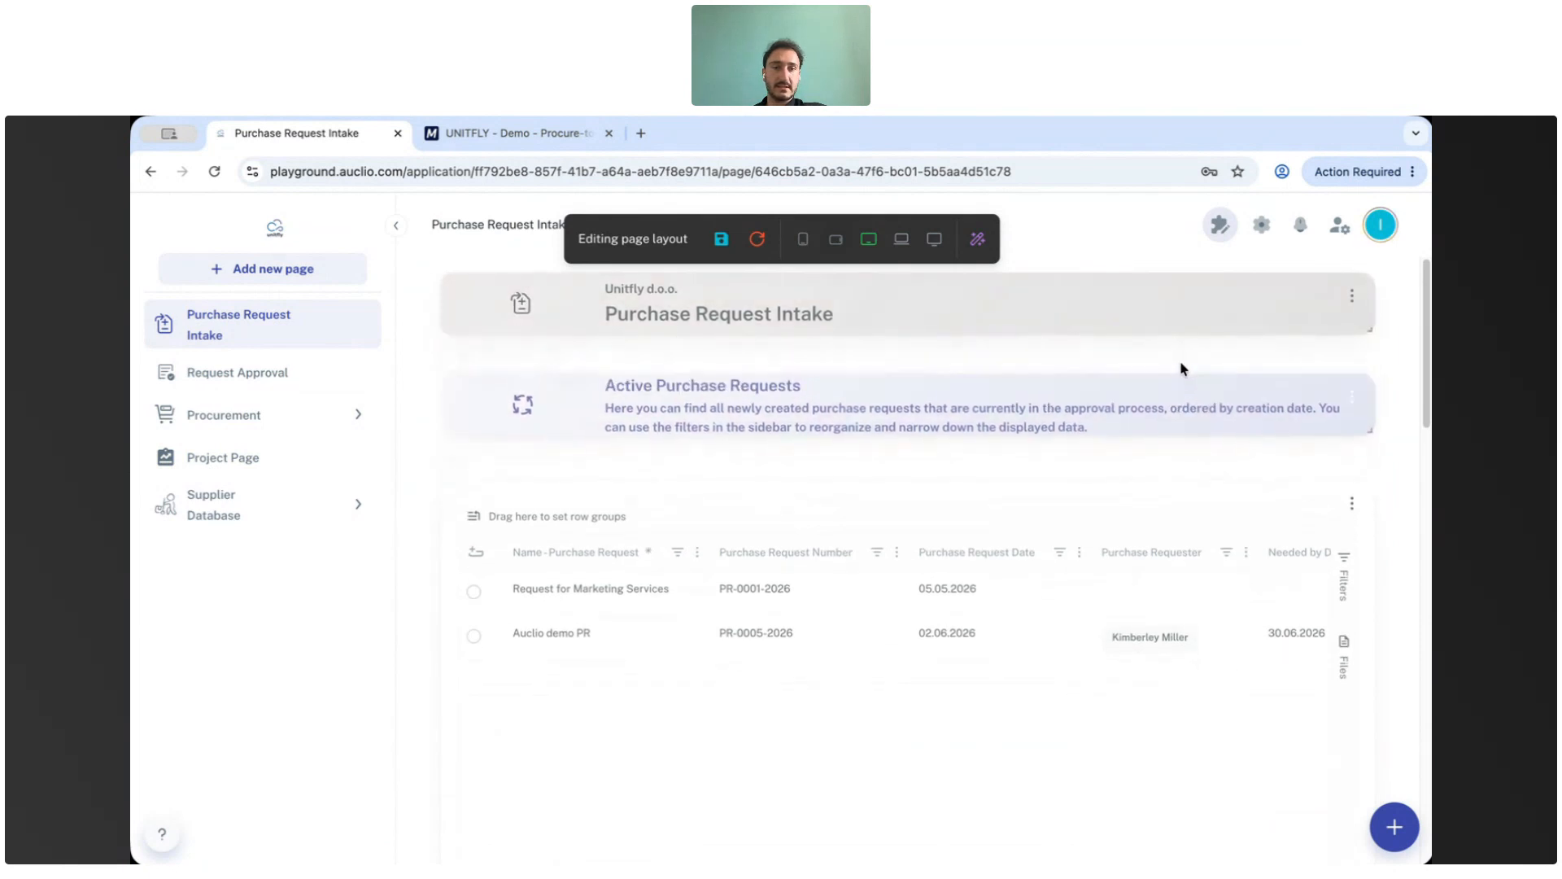
Review the Active Purchase Requests card's widget settings and close the editor without updating.
{"action": "left_click", "coordinate": [1356, 400]}
{"action": "left_click", "coordinate": [1315, 434]}
{"action": "scroll", "coordinate": [578, 679], "scroll_direction": "down", "scroll_amount": 3}
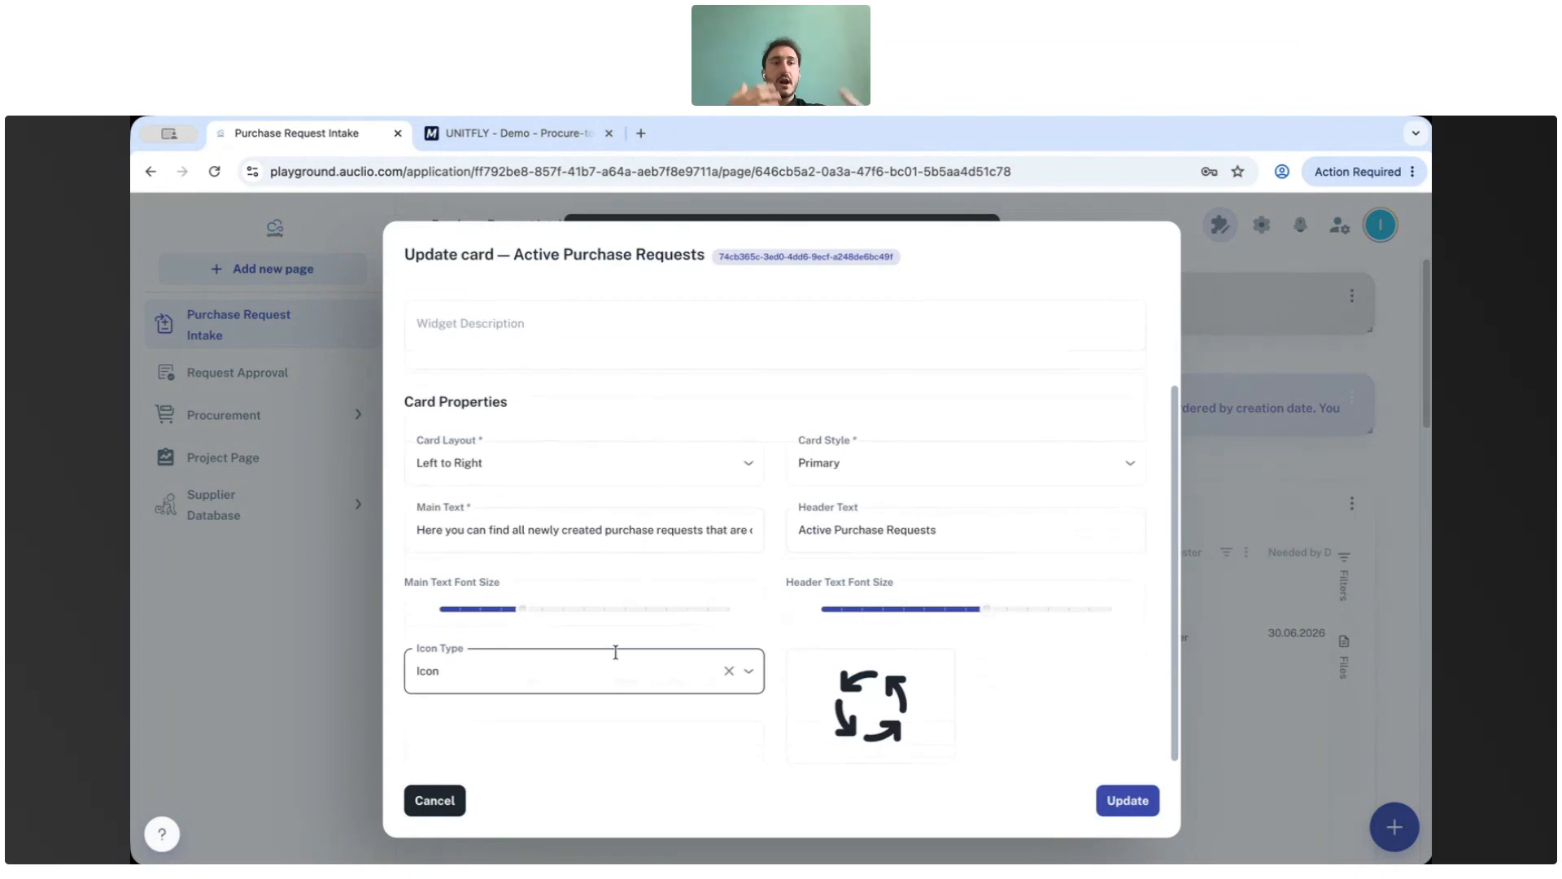
{"action": "scroll", "coordinate": [651, 580], "scroll_direction": "up", "scroll_amount": 2}
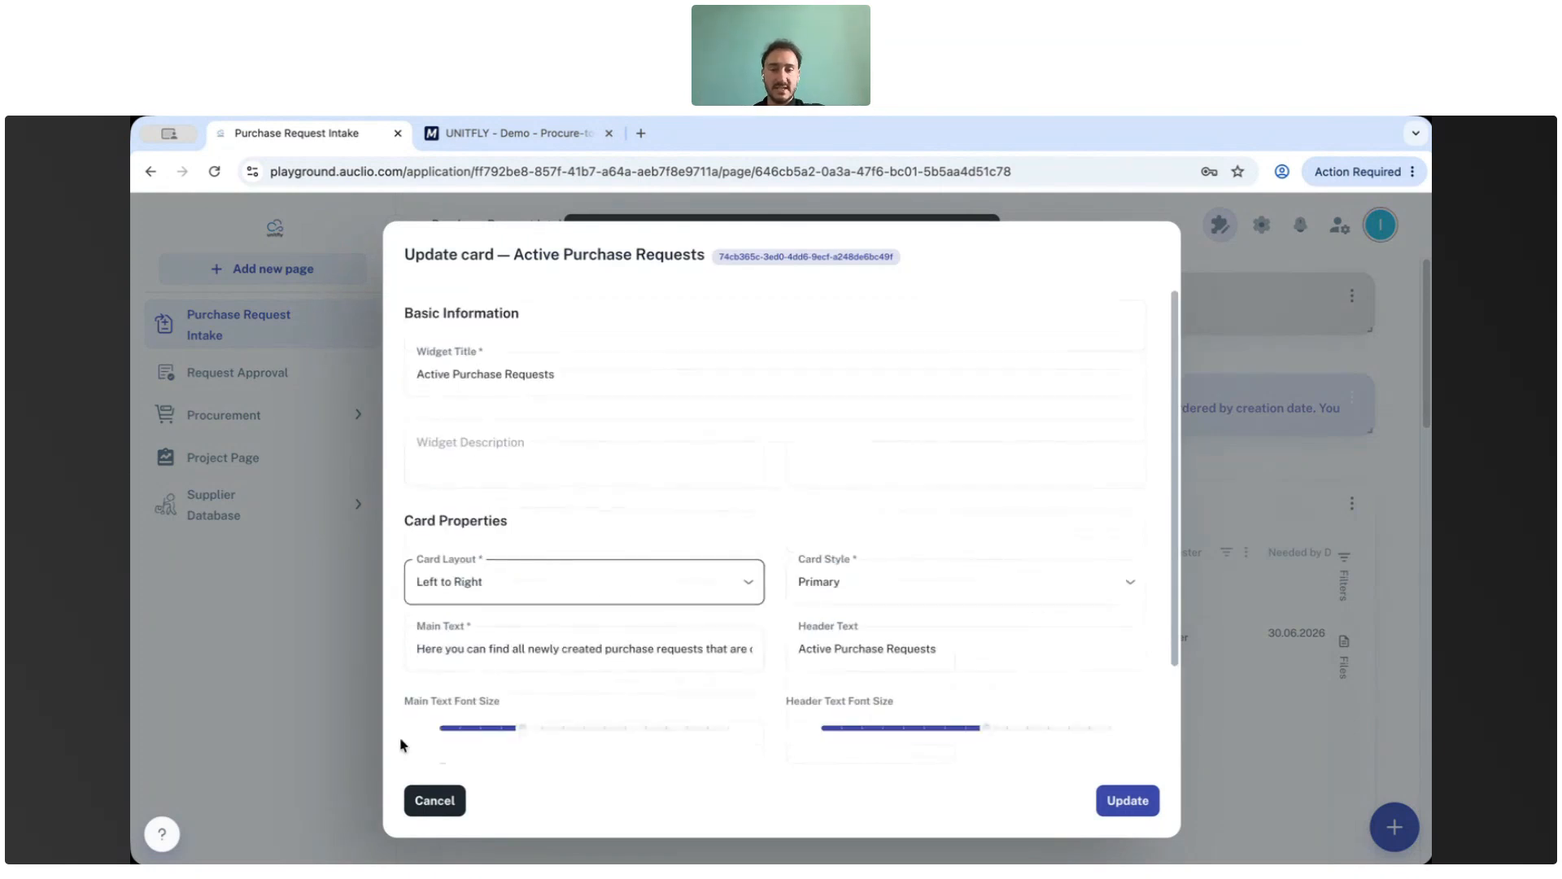
{"action": "left_click", "coordinate": [435, 801]}
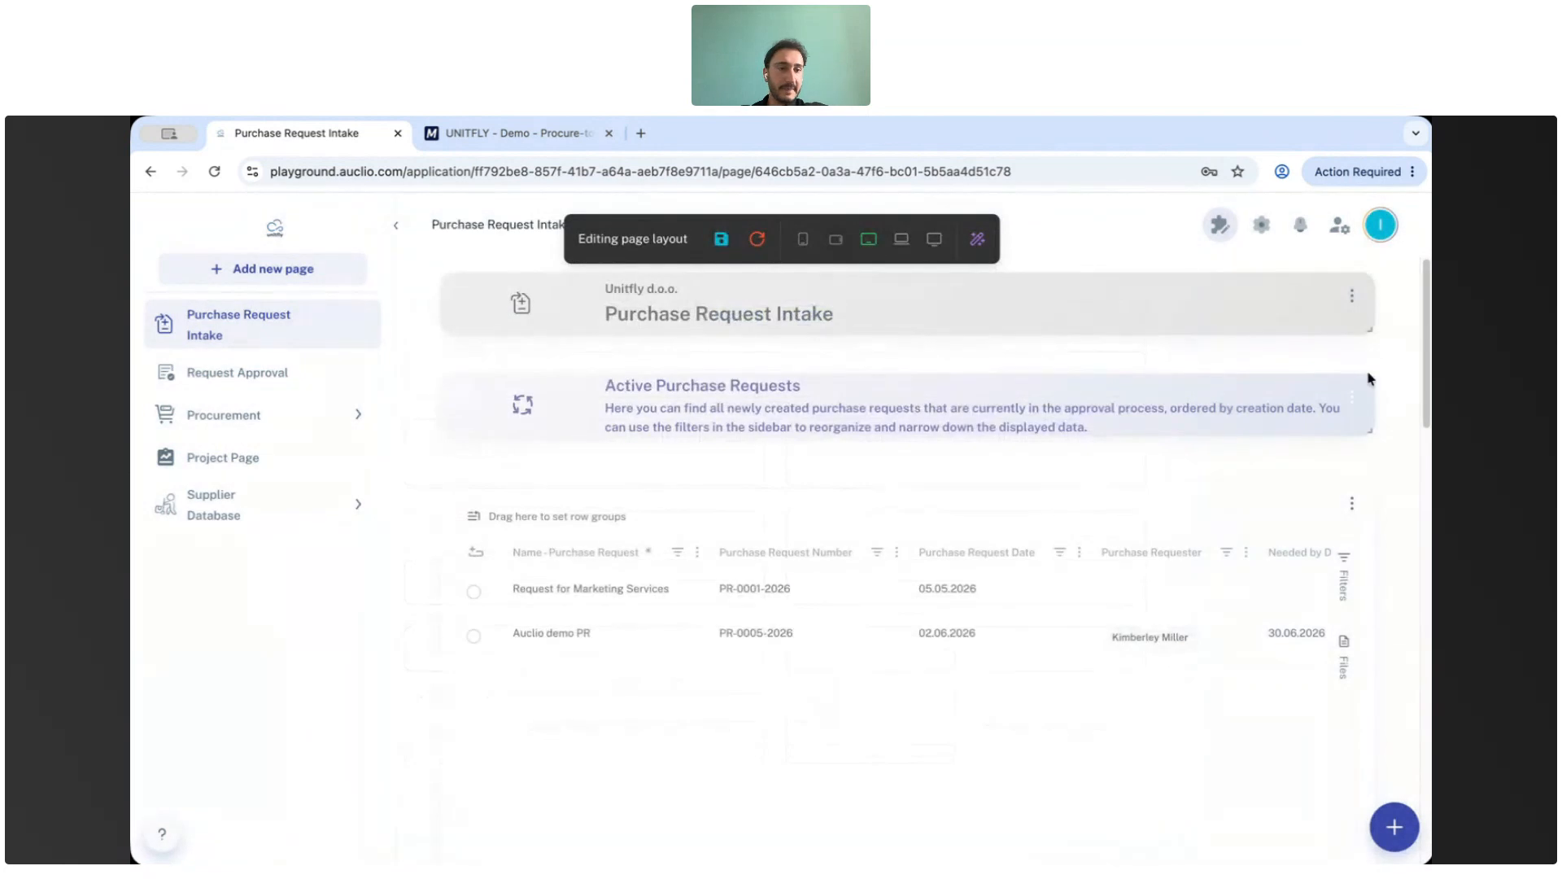
Open the Active Purchase Requests card's widget menu.
{"action": "left_click", "coordinate": [1354, 401]}
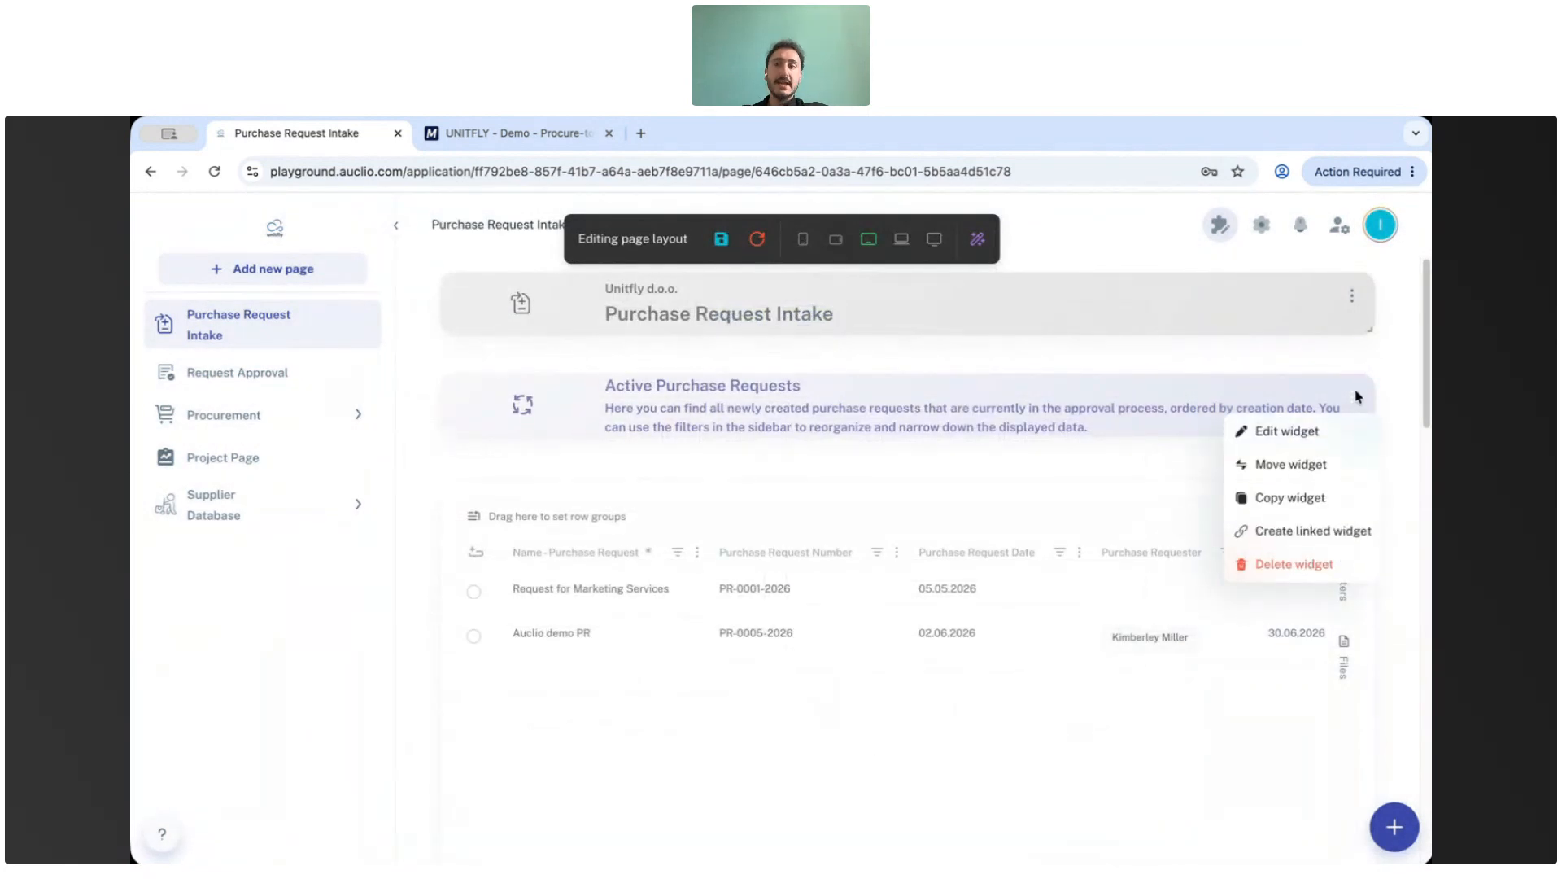